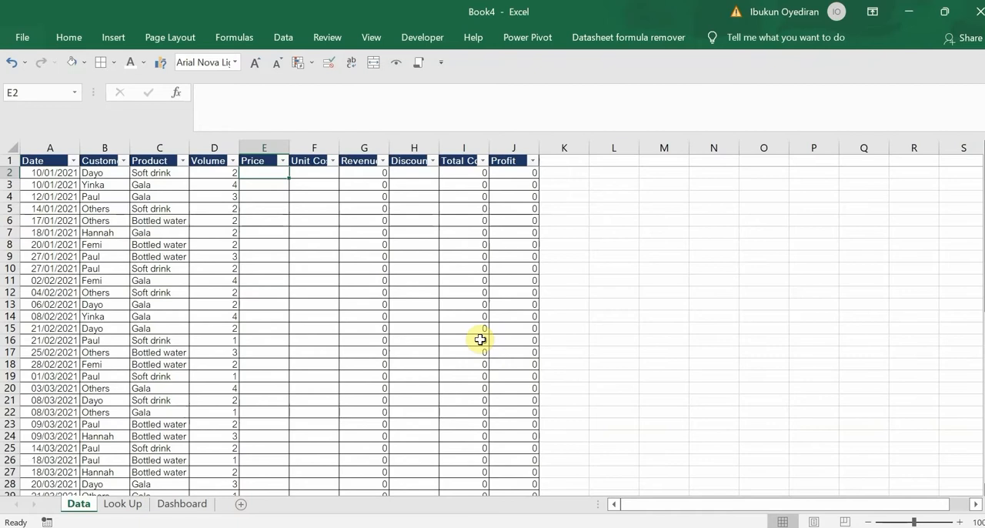
Look through the Look Up and Dashboard sheets, then return to the Data sheet
{"action": "left_click", "coordinate": [121, 505]}
{"action": "left_click", "coordinate": [171, 505]}
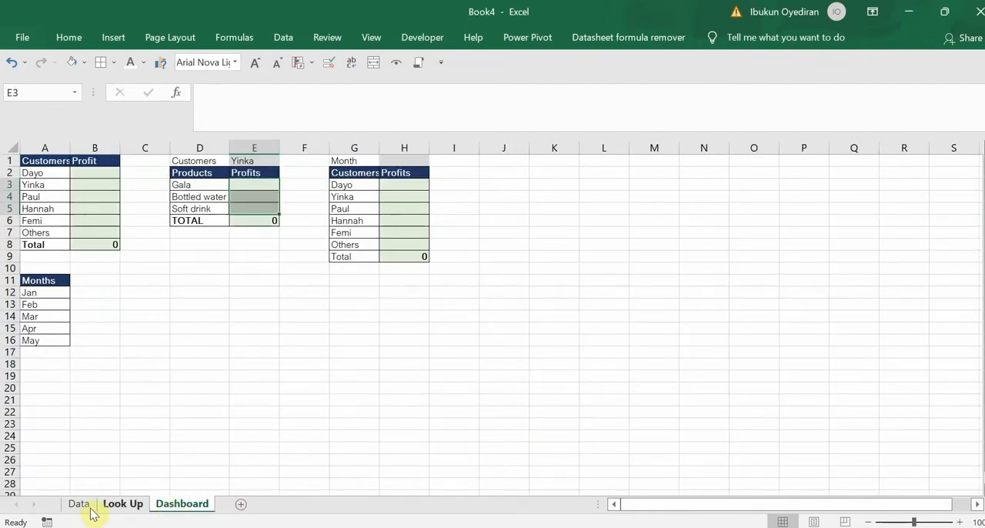
{"action": "left_click", "coordinate": [79, 504]}
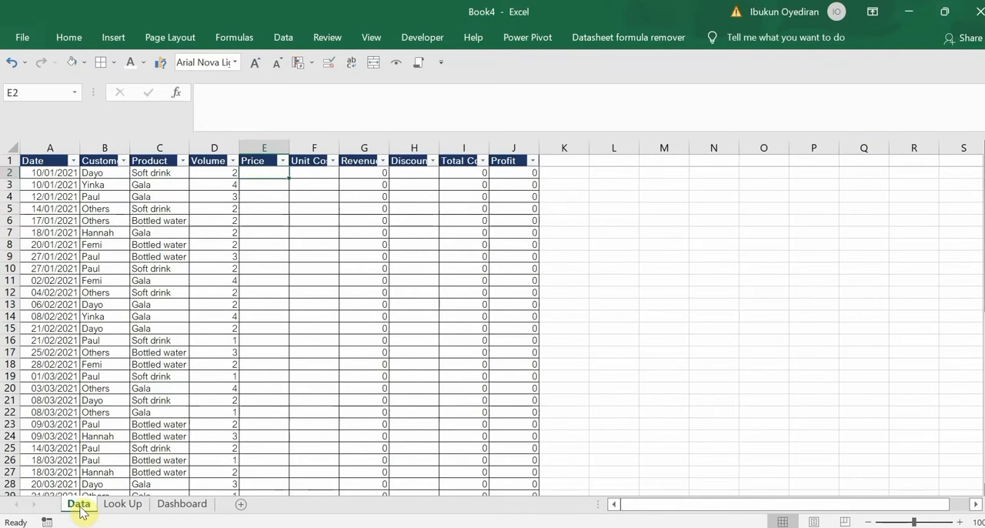
{"action": "left_click", "coordinate": [128, 508]}
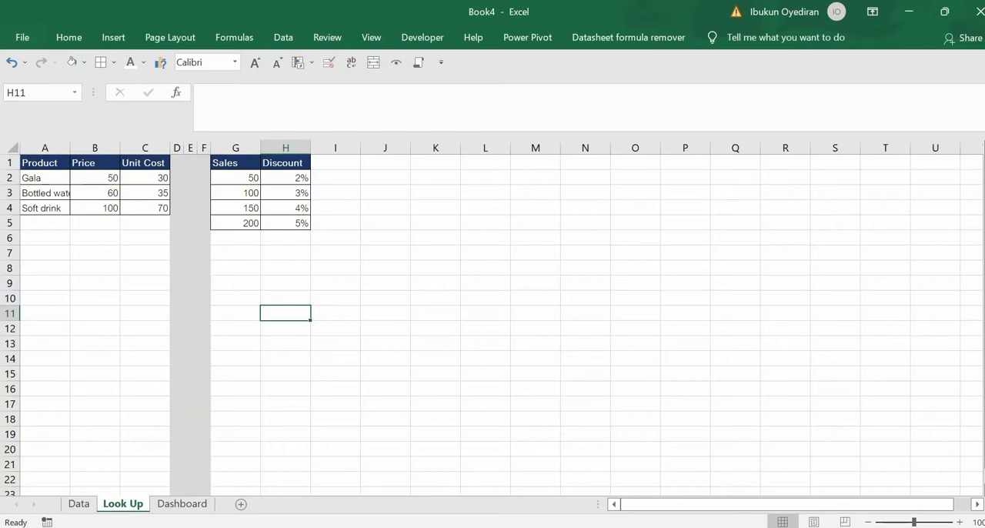
{"action": "left_click", "coordinate": [78, 505]}
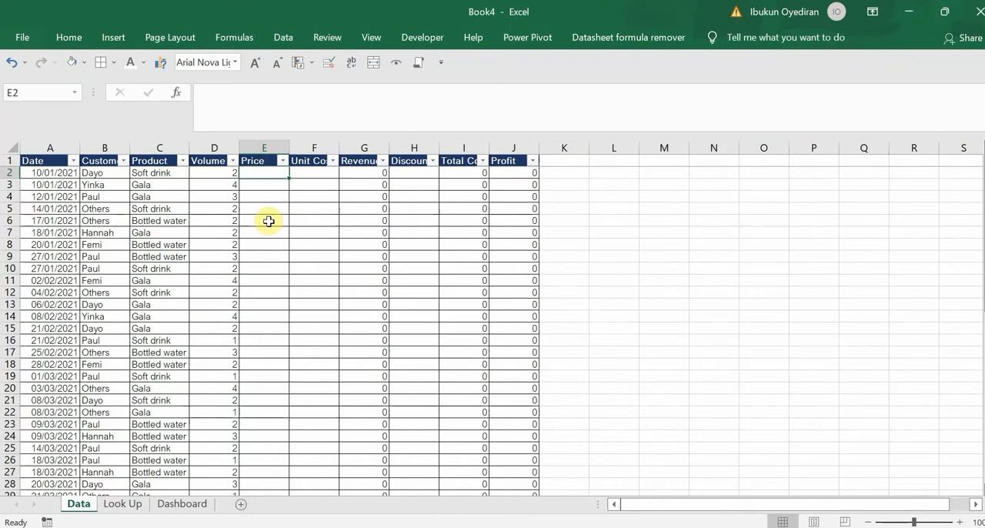
Enter =VLOOKUP('Look Up'!$A$1:$C$4,2,0) in the first Price cell, E2, with the Look Up product table locked as an absolute range
{"action": "type", "text": "=vloo"}
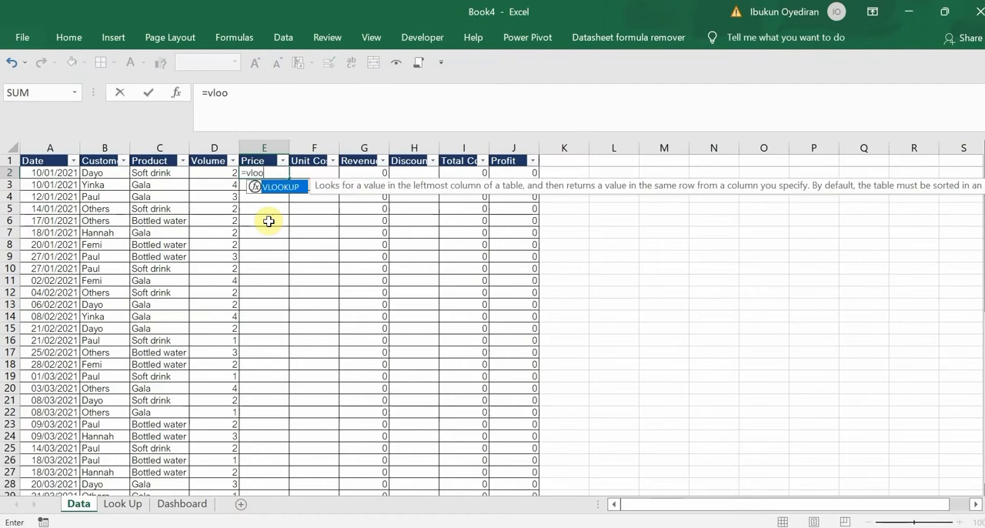
{"action": "key", "text": "Tab"}
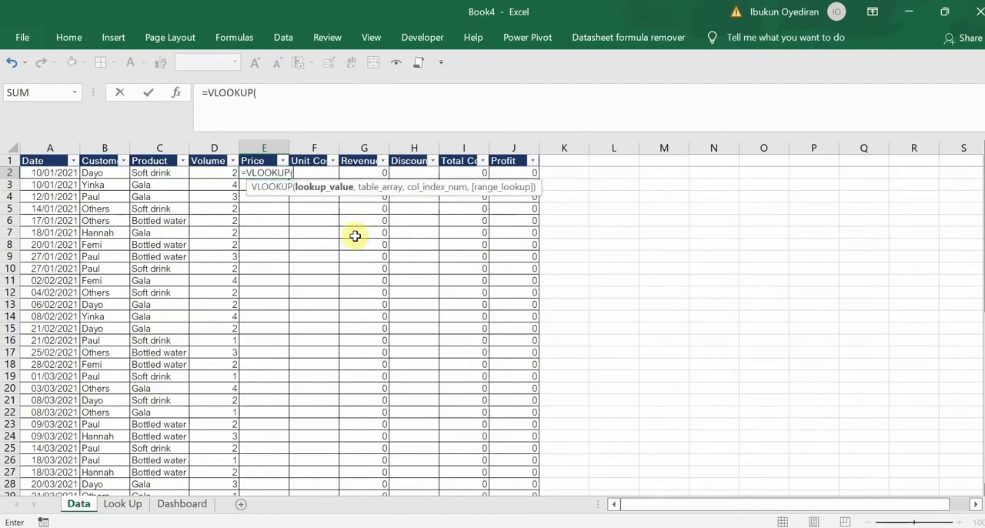
{"action": "left_click", "coordinate": [159, 172]}
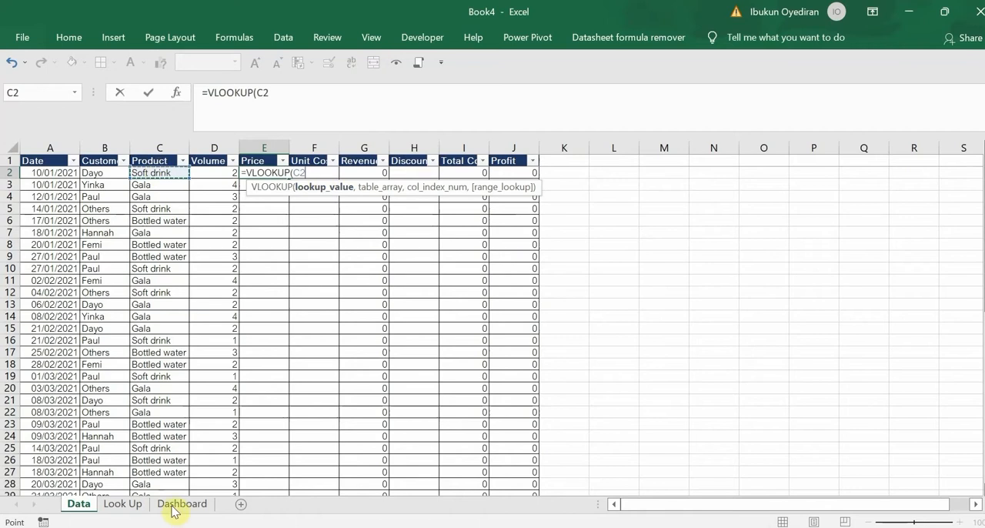
{"action": "left_click", "coordinate": [121, 510]}
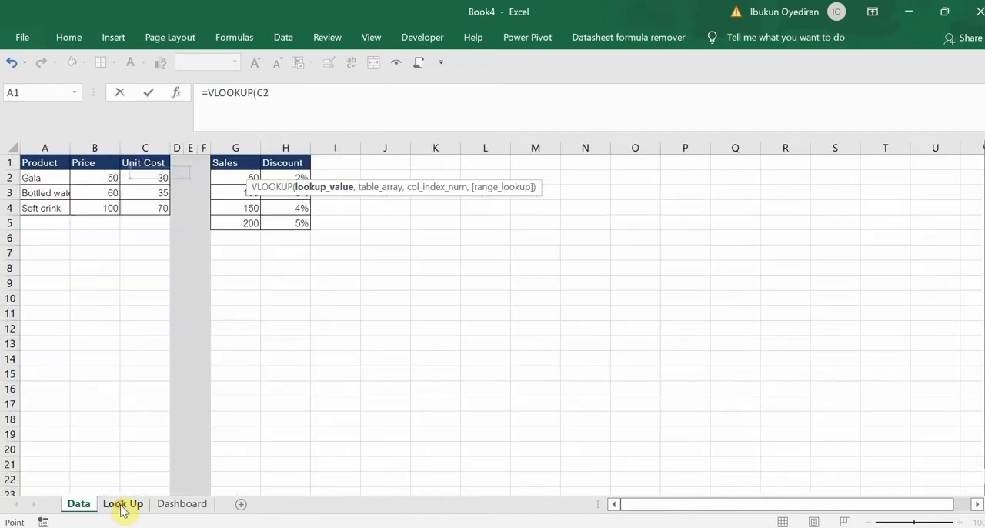
{"action": "left_click", "coordinate": [46, 162]}
{"action": "left_click_drag", "start_coordinate": [131, 190], "coordinate": [154, 214]}
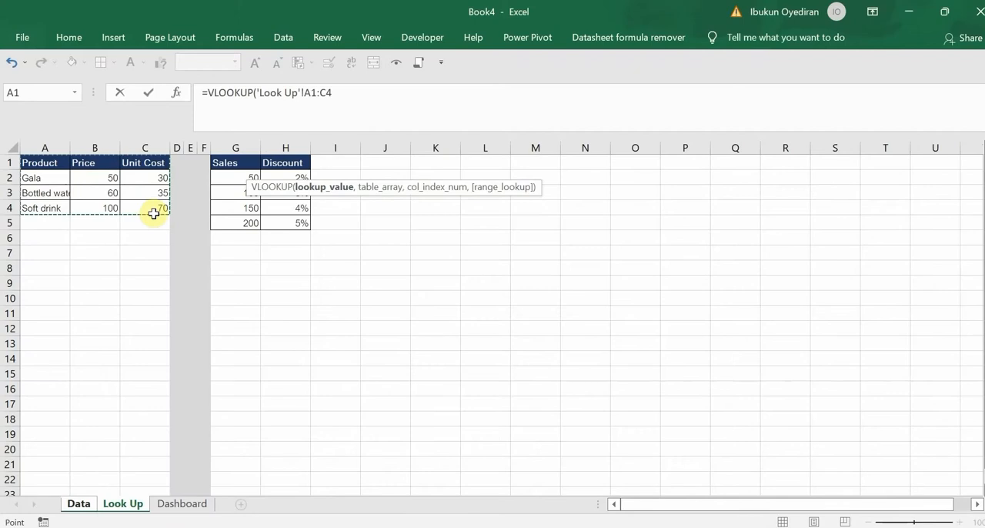
{"action": "key", "text": "F4"}
{"action": "type", "text": ","}
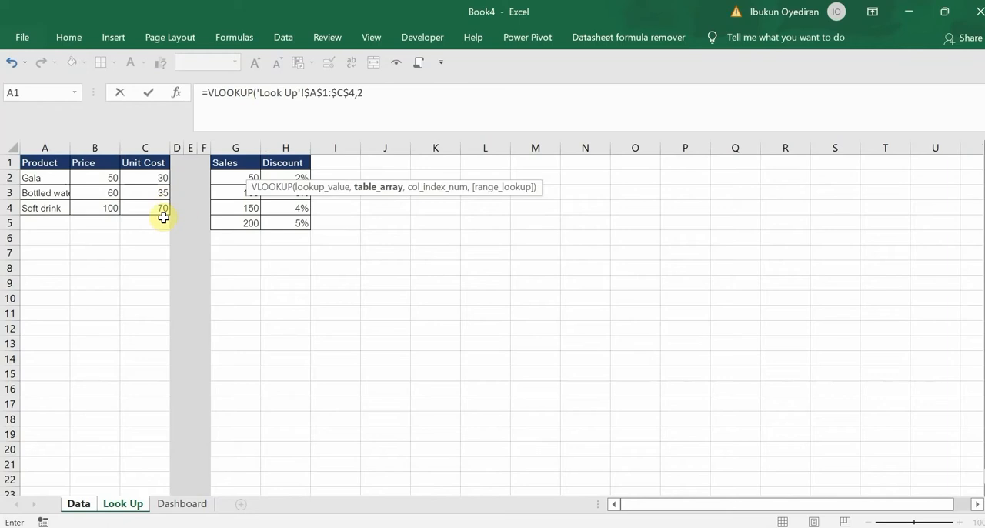
{"action": "type", "text": "2,"}
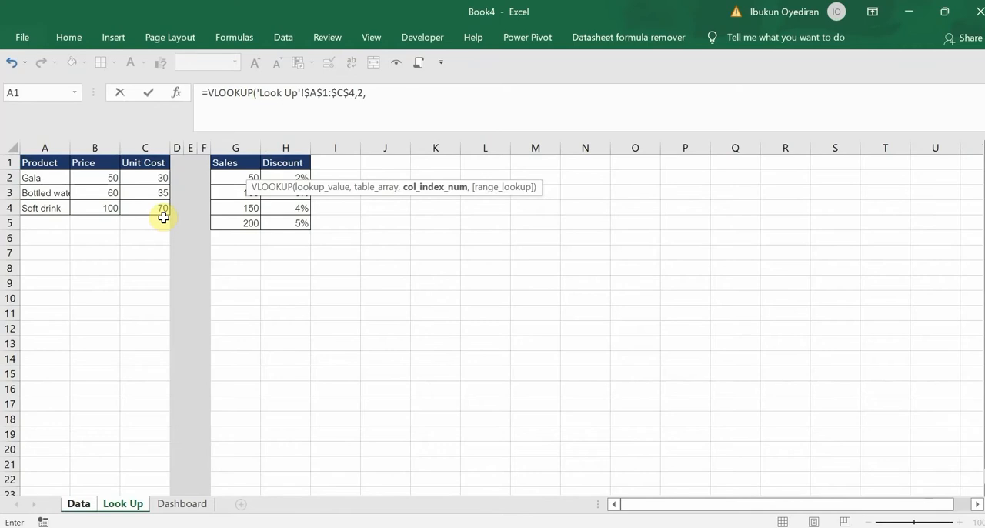
{"action": "type", "text": "0)"}
{"action": "key", "text": "Return"}
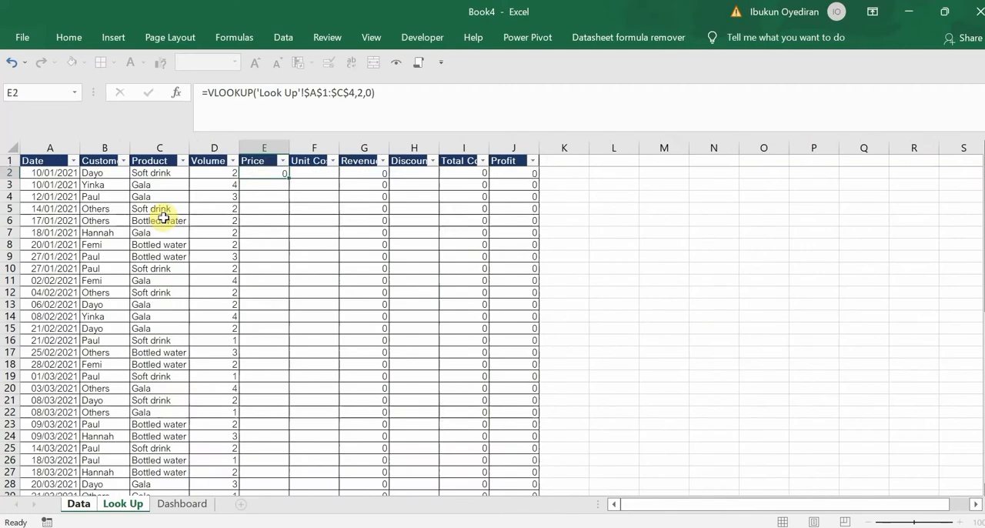
Insert the missing lookup value C2 in the E2 formula, making it =VLOOKUP(C2,'Look Up'!$A$1:$C$4,2,0)
{"action": "left_click", "coordinate": [274, 173]}
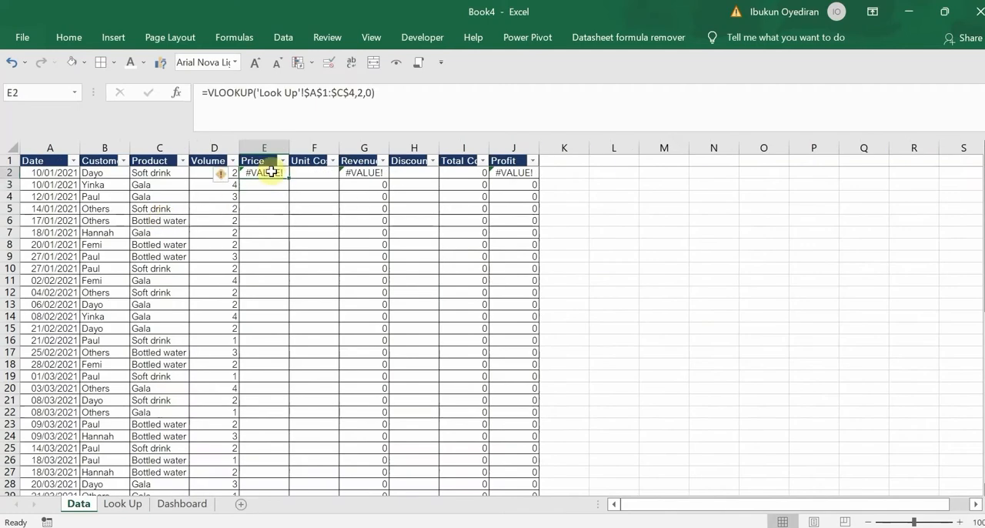
{"action": "left_click", "coordinate": [258, 92]}
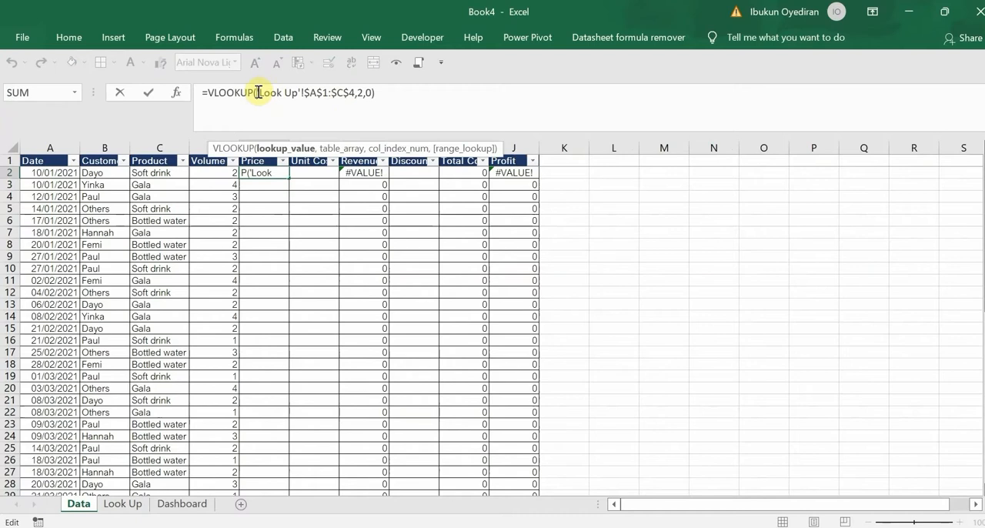
{"action": "left_click", "coordinate": [155, 175]}
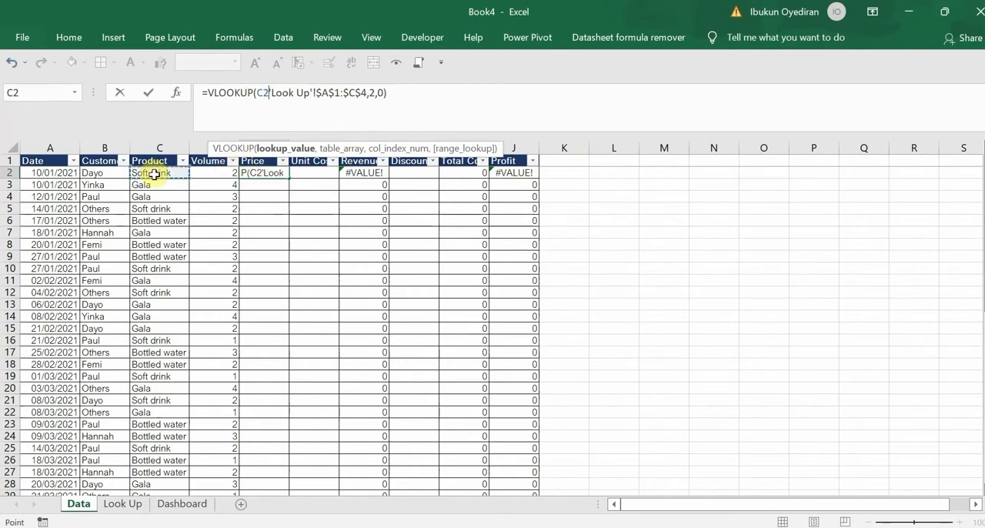
{"action": "type", "text": ","}
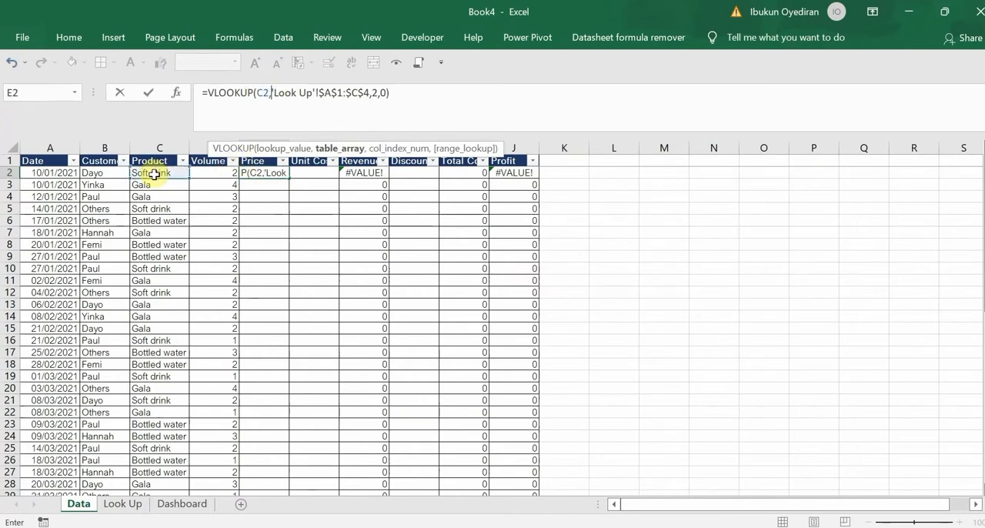
{"action": "left_click", "coordinate": [400, 90]}
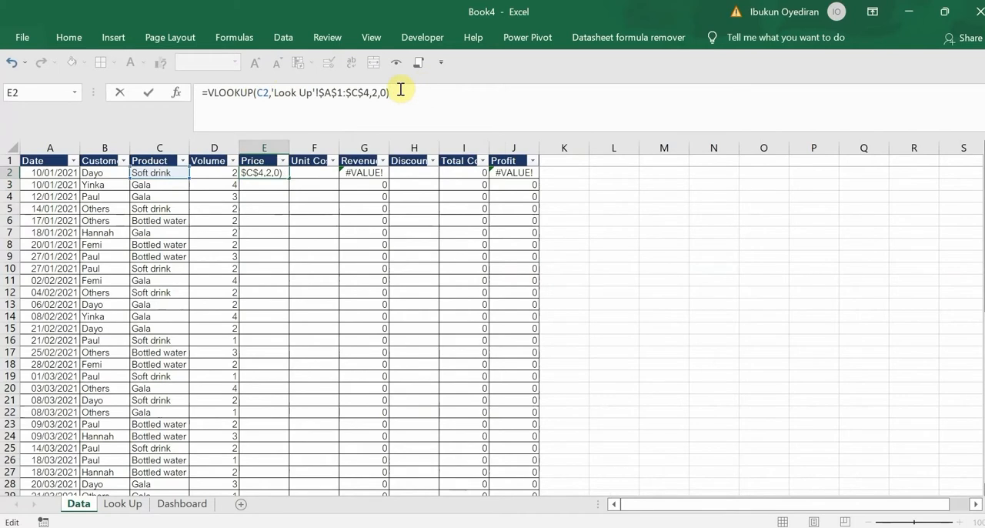
{"action": "key", "text": "Return"}
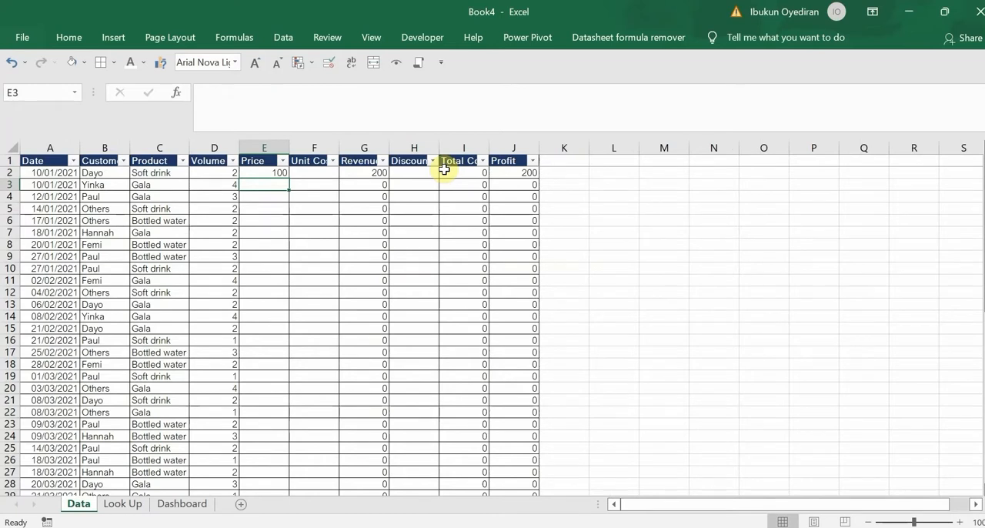
Fill the E2 price lookup formula down the whole Price column
{"action": "left_click", "coordinate": [280, 173]}
{"action": "right_click", "coordinate": [283, 175]}
{"action": "left_click", "coordinate": [285, 177]}
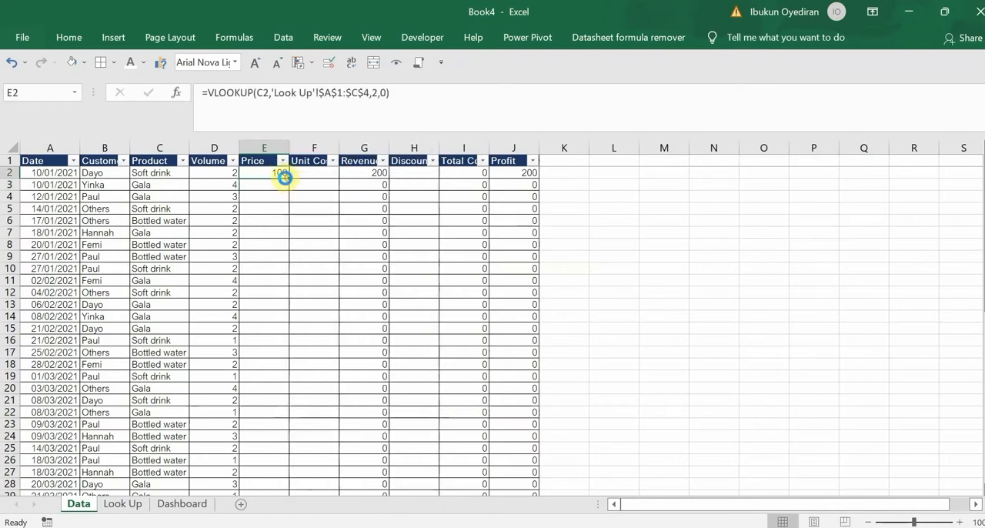
{"action": "key", "text": "ctrl+c"}
{"action": "key", "text": "Escape"}
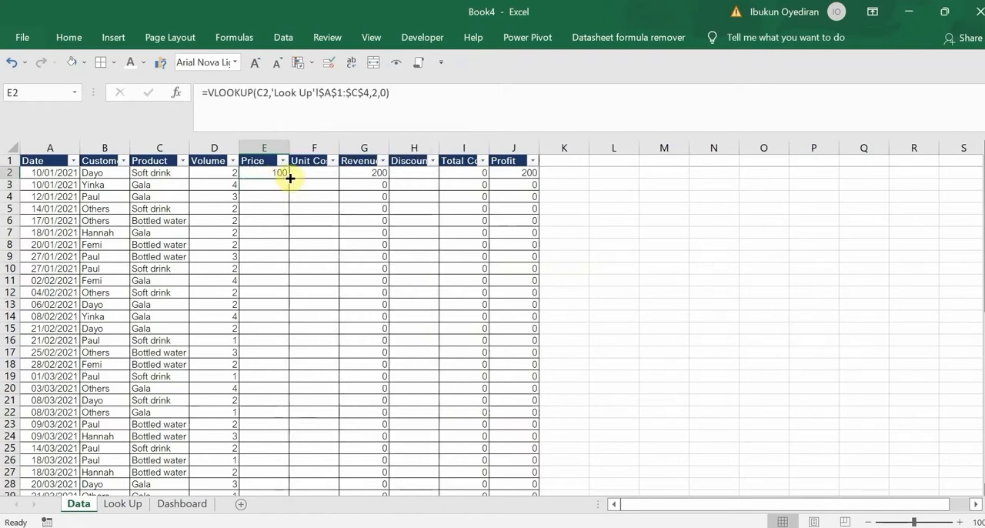
{"action": "double_click", "coordinate": [290, 177]}
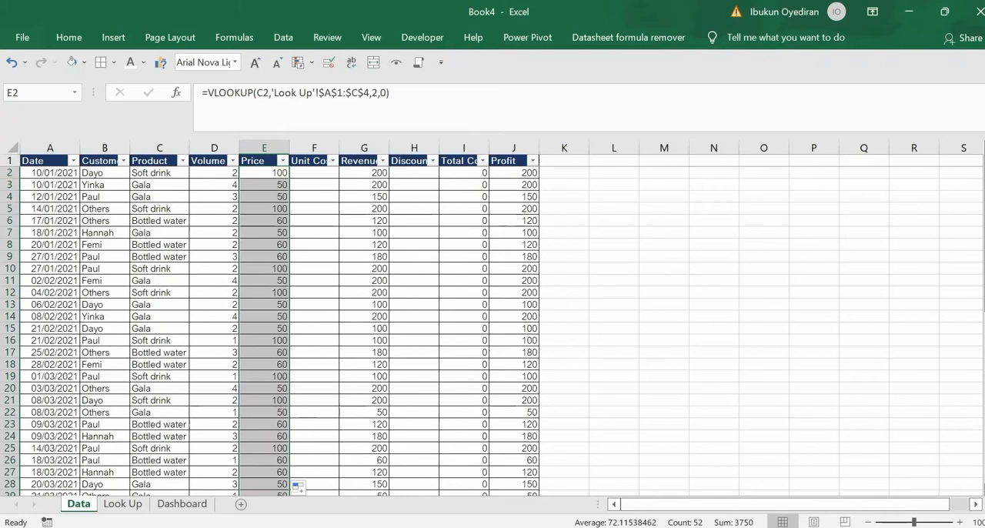
{"action": "scroll", "coordinate": [962, 205], "scroll_direction": "down", "scroll_amount": 10}
{"action": "scroll", "coordinate": [962, 204], "scroll_direction": "up", "scroll_amount": 10}
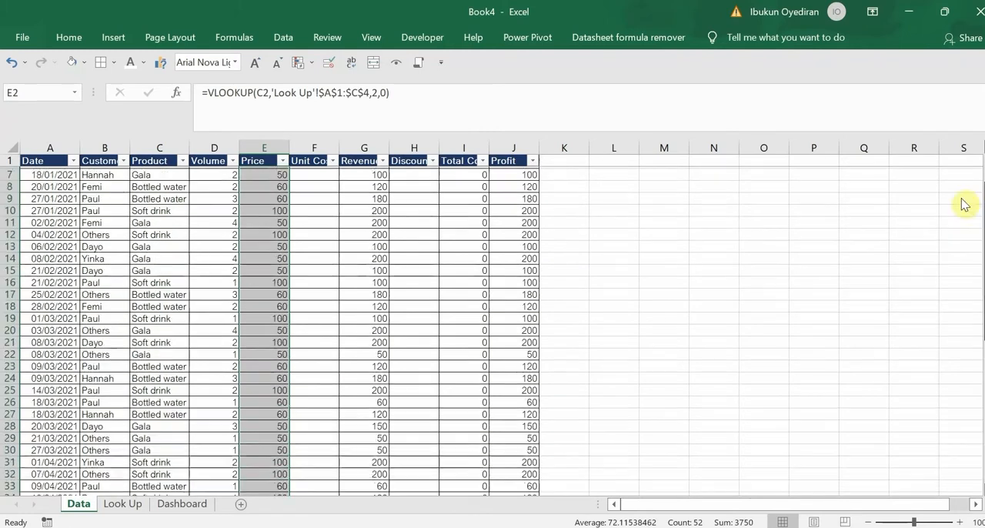
Copy the price lookup formula from E2 across into the first Unit Cost cell, F2
{"action": "left_click", "coordinate": [310, 172]}
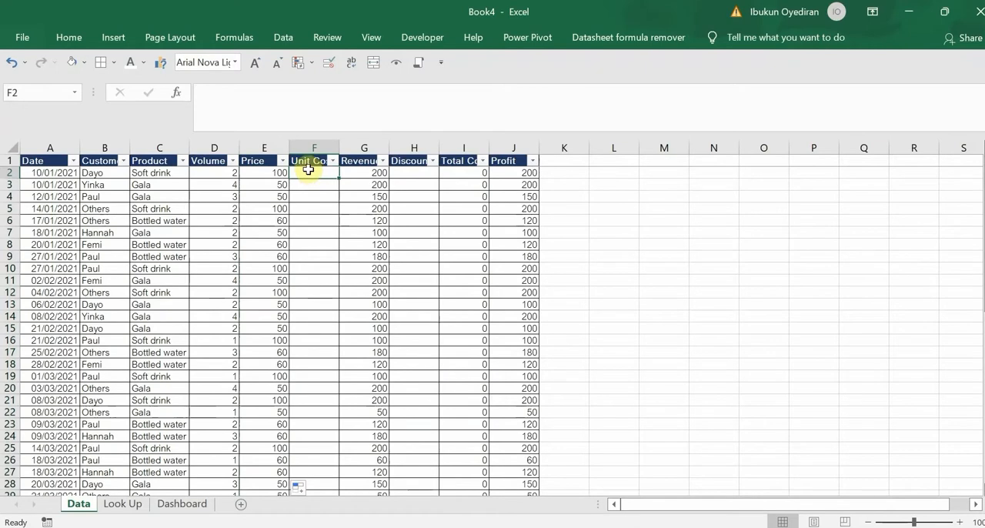
{"action": "left_click", "coordinate": [267, 176]}
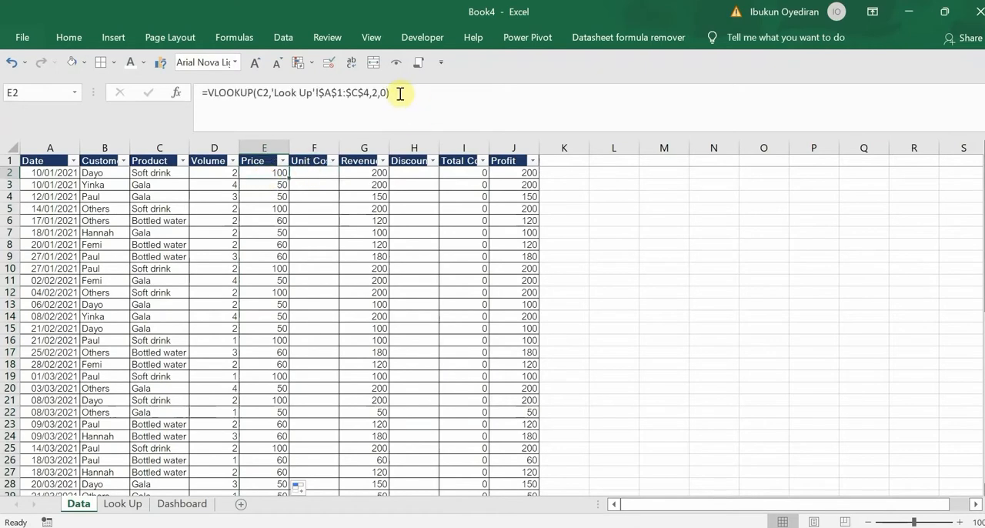
{"action": "left_click_drag", "start_coordinate": [393, 92], "coordinate": [147, 99]}
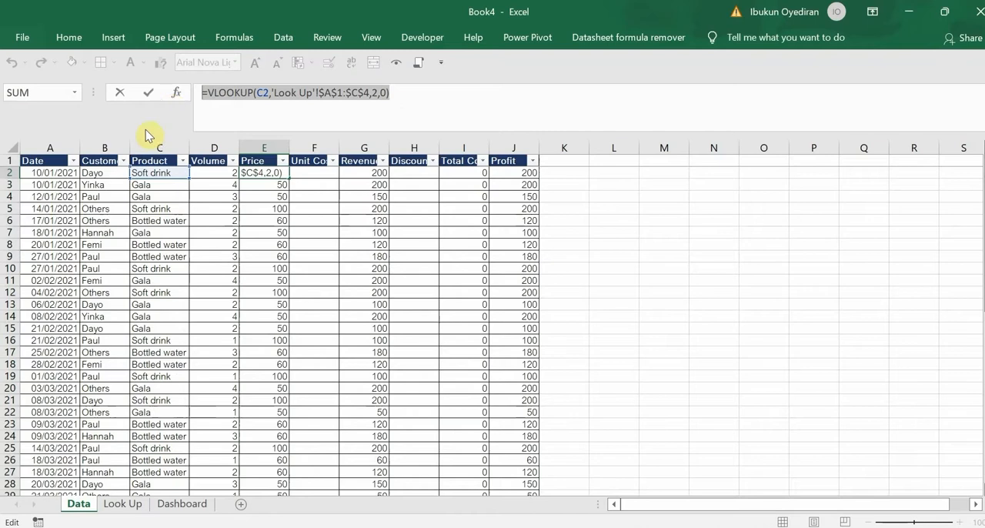
{"action": "key", "text": "Escape"}
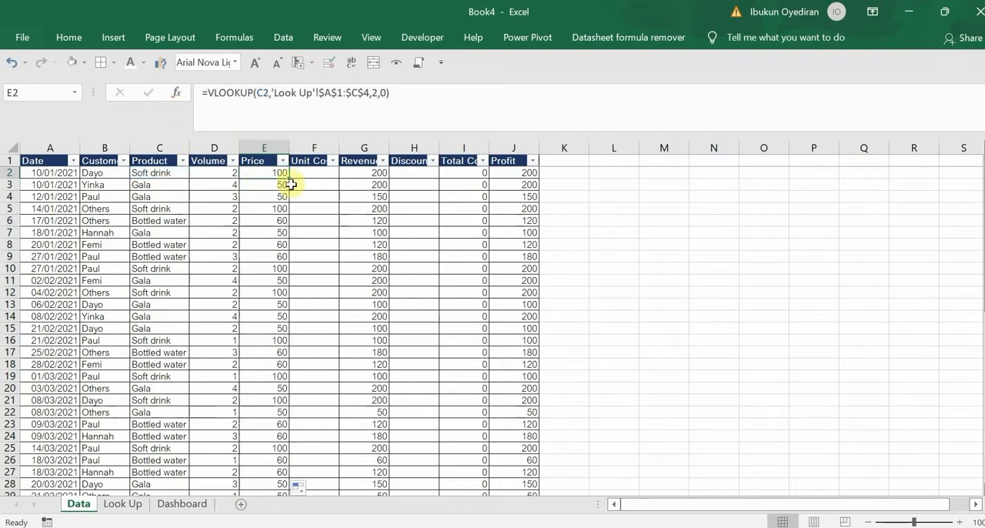
{"action": "left_click_drag", "start_coordinate": [287, 179], "coordinate": [315, 176]}
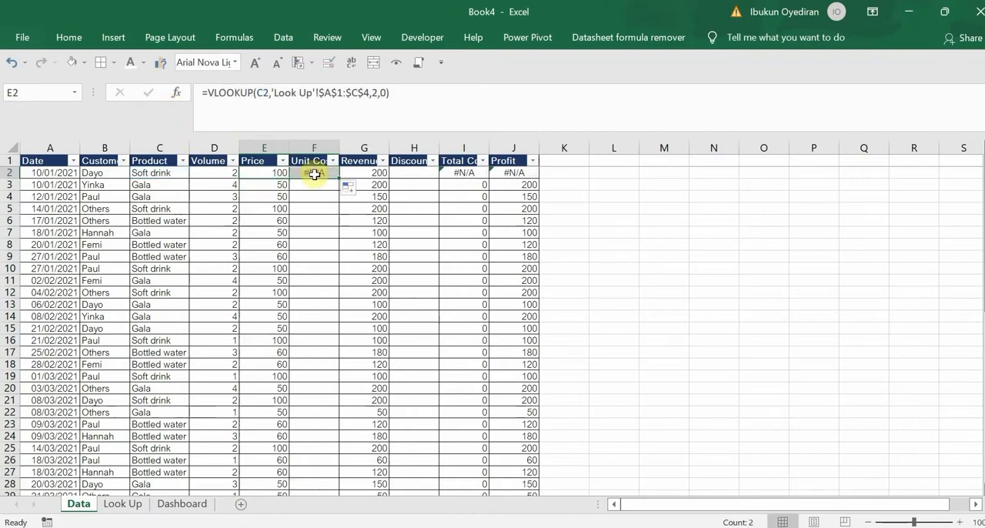
Change the lookup value in the F2 formula to the product cell C2
{"action": "left_click", "coordinate": [315, 174]}
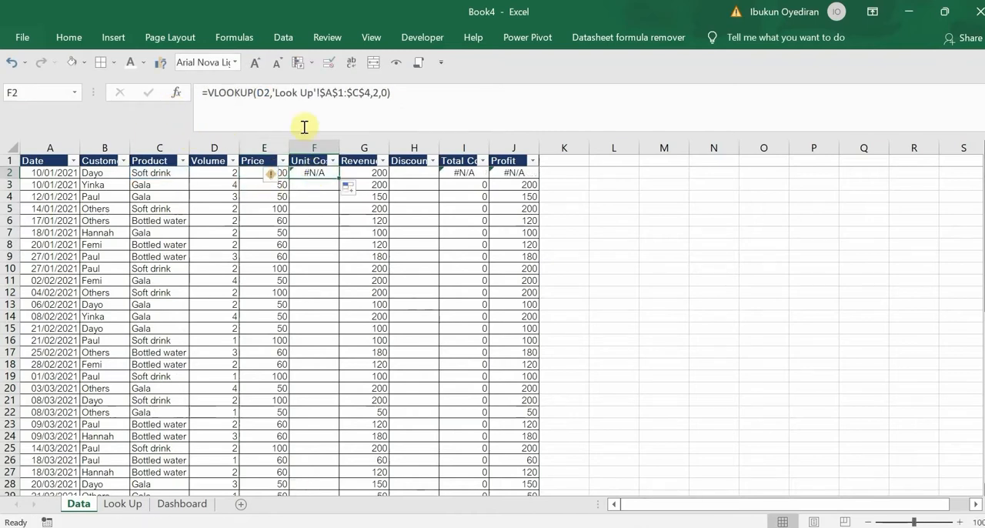
{"action": "left_click", "coordinate": [265, 93]}
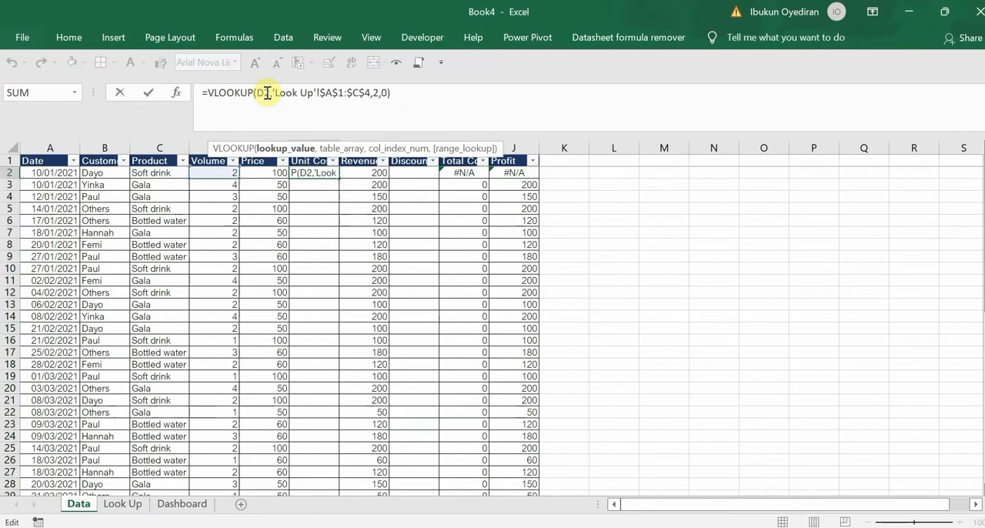
{"action": "key", "text": "BackSpace"}
{"action": "type", "text": "c"}
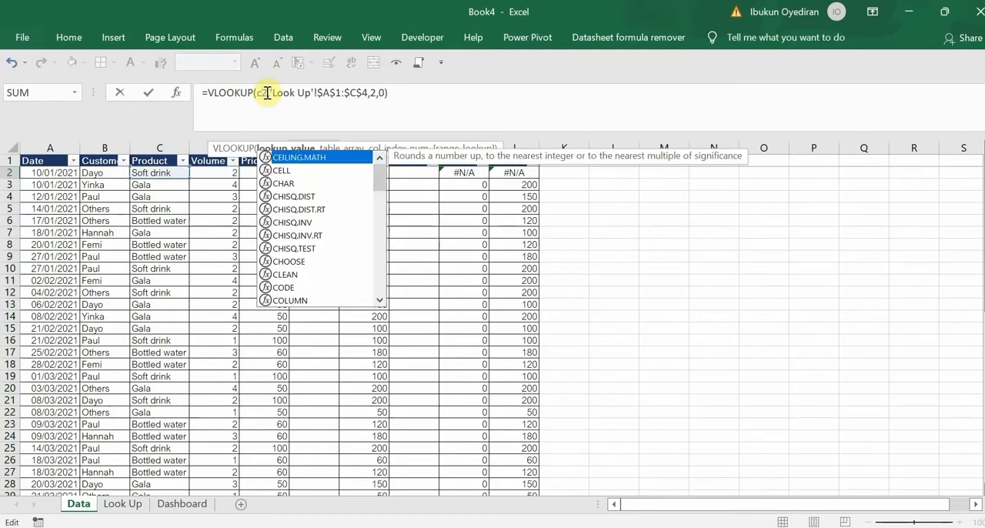
{"action": "left_click", "coordinate": [422, 225]}
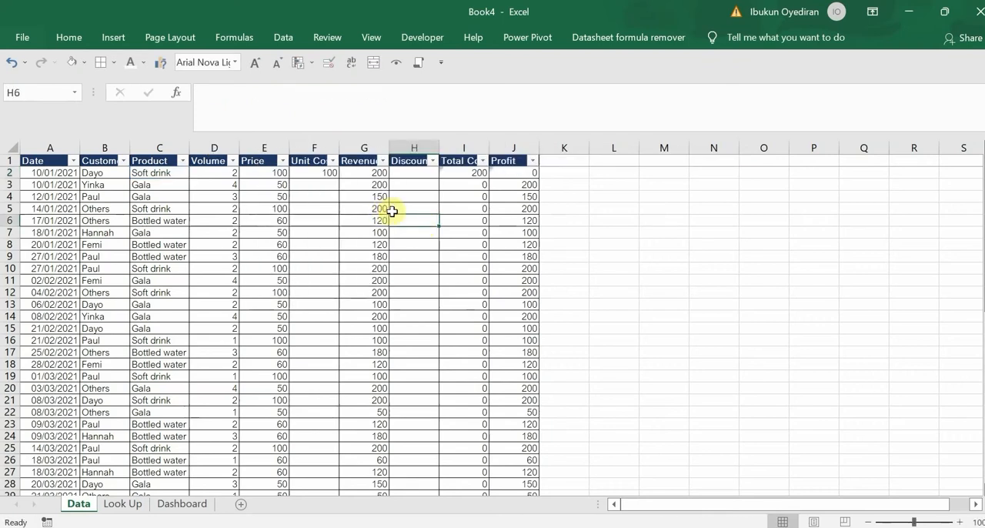
Set the column index in the F2 lookup formula to 3 and fill it down the Unit Cost column
{"action": "left_click", "coordinate": [318, 172]}
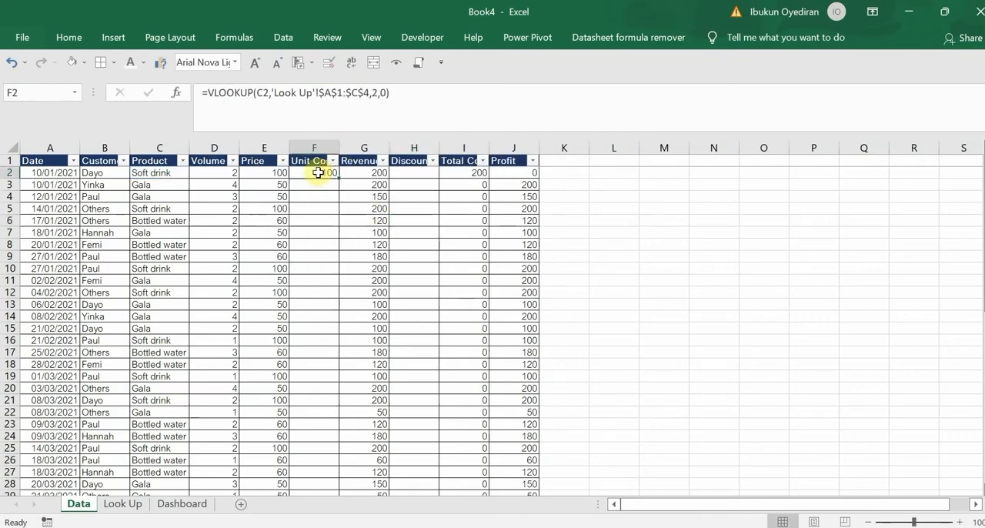
{"action": "left_click", "coordinate": [379, 92]}
{"action": "key", "text": "BackSpace"}
{"action": "type", "text": "3"}
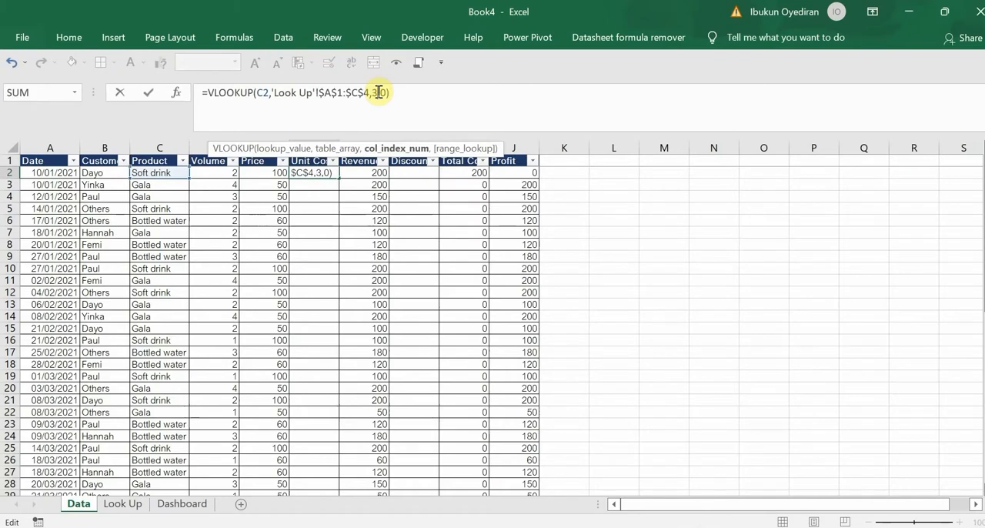
{"action": "key", "text": "Return"}
{"action": "left_click", "coordinate": [324, 172]}
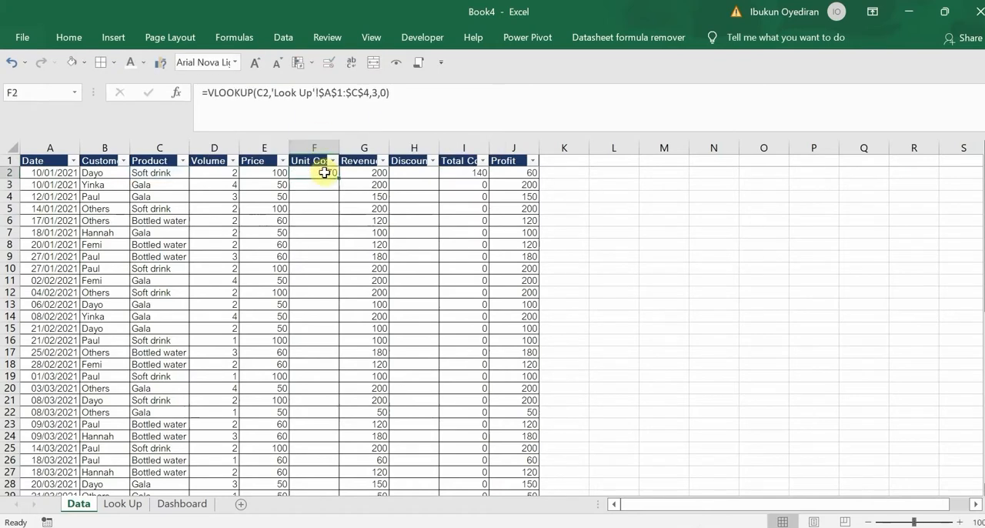
{"action": "double_click", "coordinate": [339, 178]}
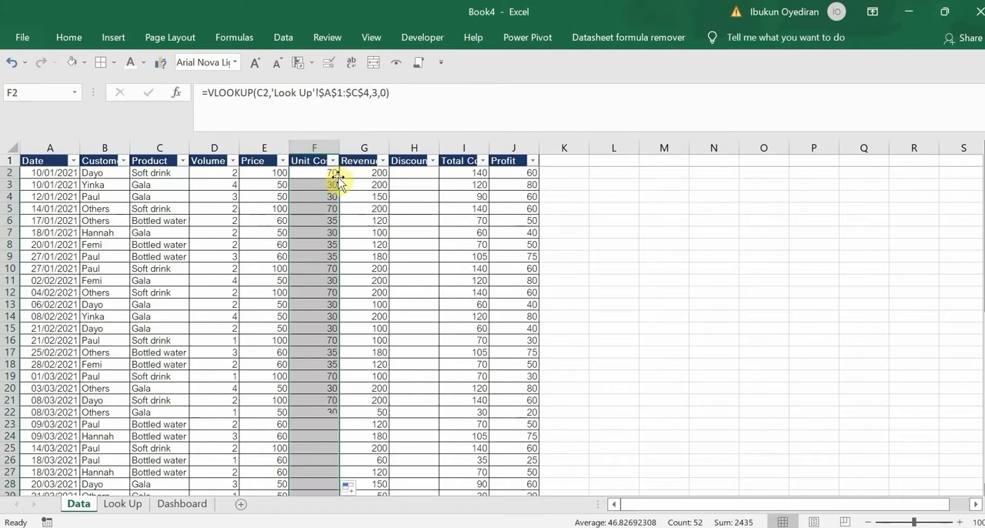
Inspect the existing formulas in the first Profit, Total Cost and Revenue cells on the Data sheet
{"action": "left_click", "coordinate": [512, 175]}
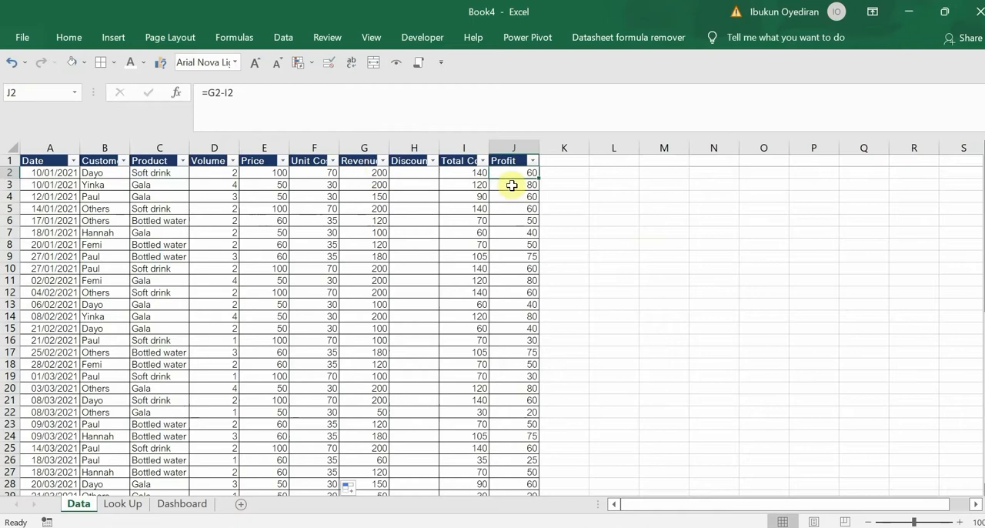
{"action": "left_click", "coordinate": [480, 175]}
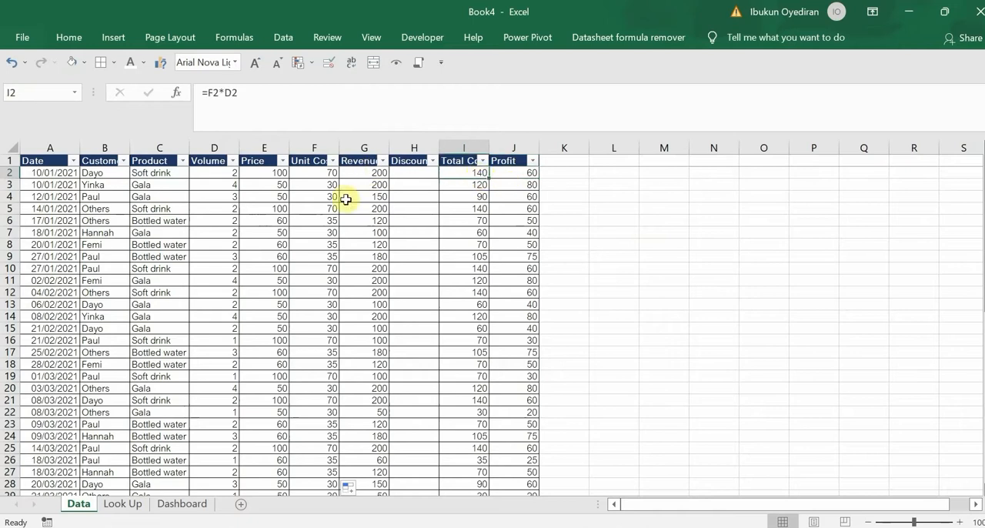
{"action": "left_click", "coordinate": [363, 172]}
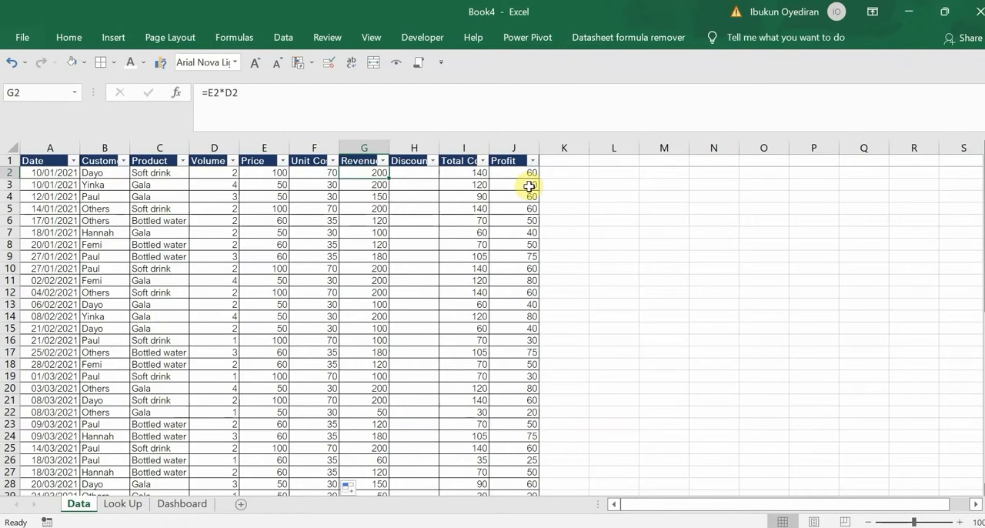
{"action": "left_click", "coordinate": [464, 174]}
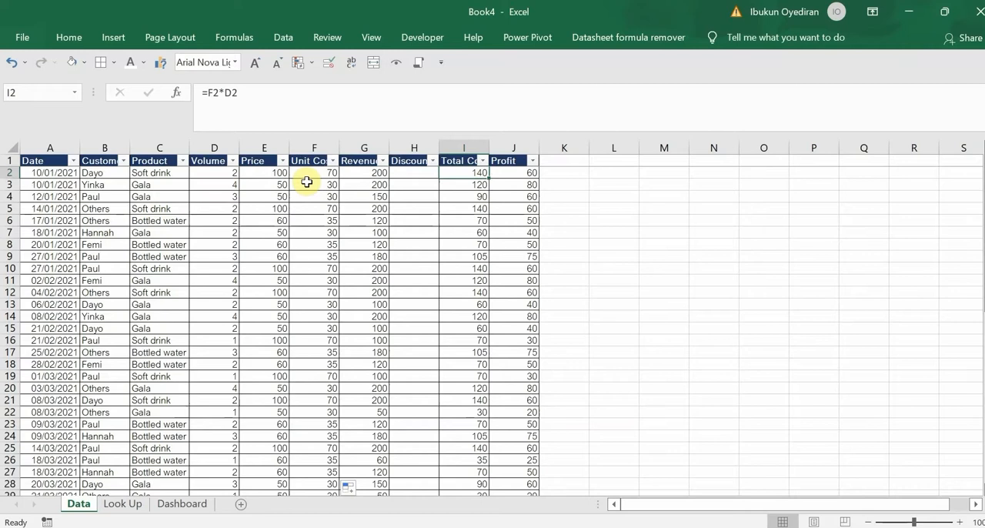
Examine the Sales and Discount table in G1:H5 of the Look Up sheet as the source for the Discount column
{"action": "left_click", "coordinate": [413, 176]}
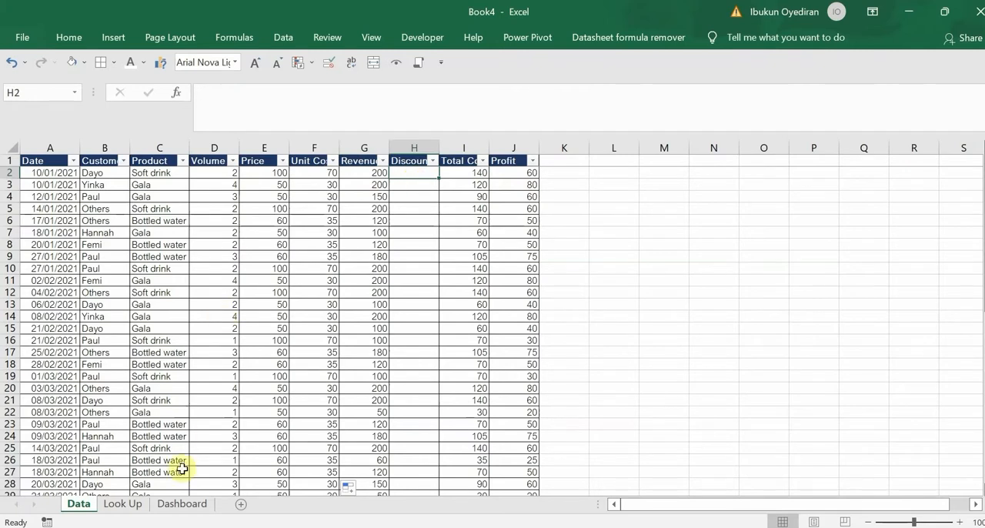
{"action": "left_click", "coordinate": [128, 504]}
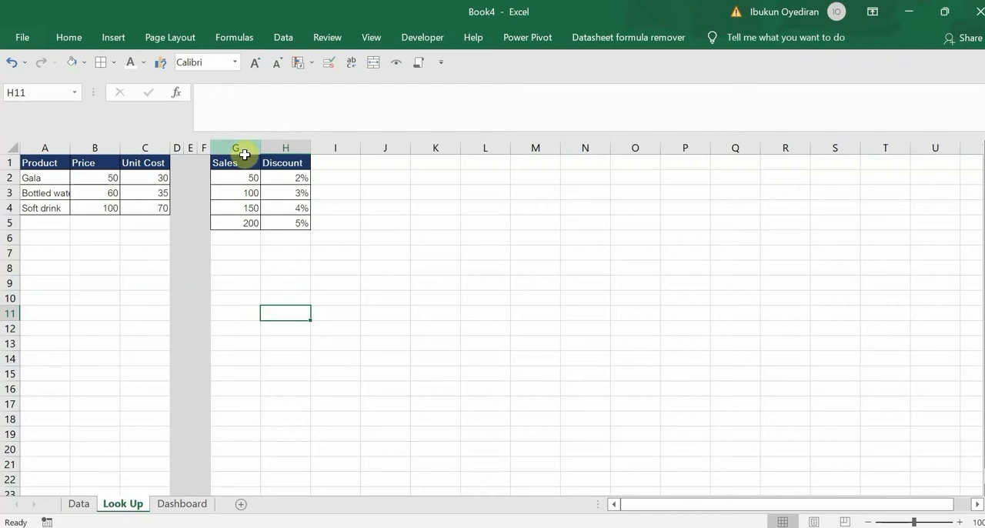
{"action": "left_click_drag", "start_coordinate": [240, 162], "coordinate": [292, 220]}
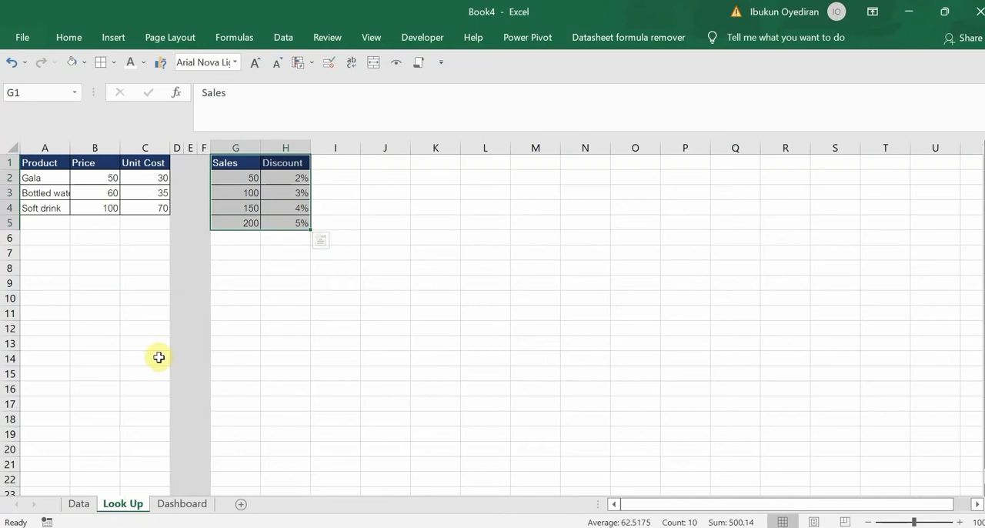
Start a VLOOKUP formula in Discount cell H2 of the Data sheet with revenue cell G2 as the lookup value
{"action": "left_click", "coordinate": [78, 503]}
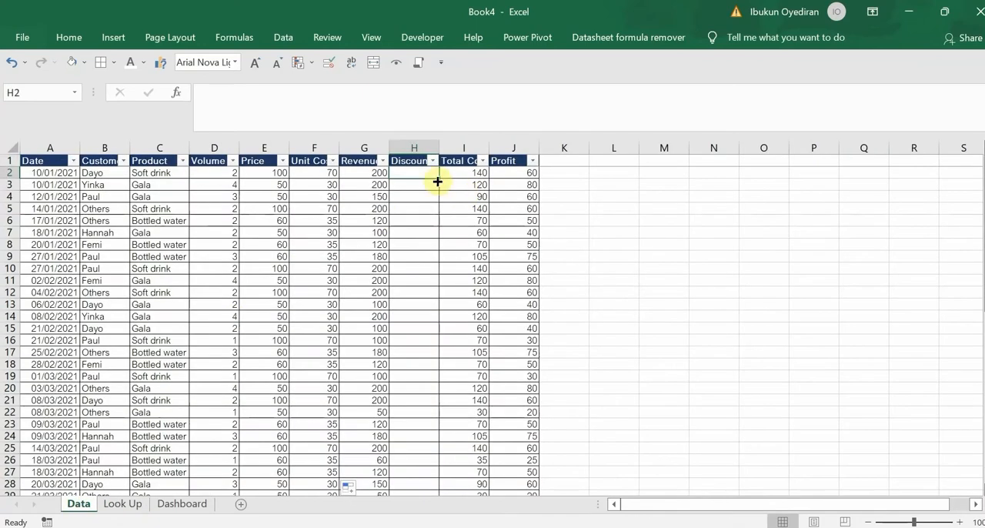
{"action": "type", "text": "=vloo"}
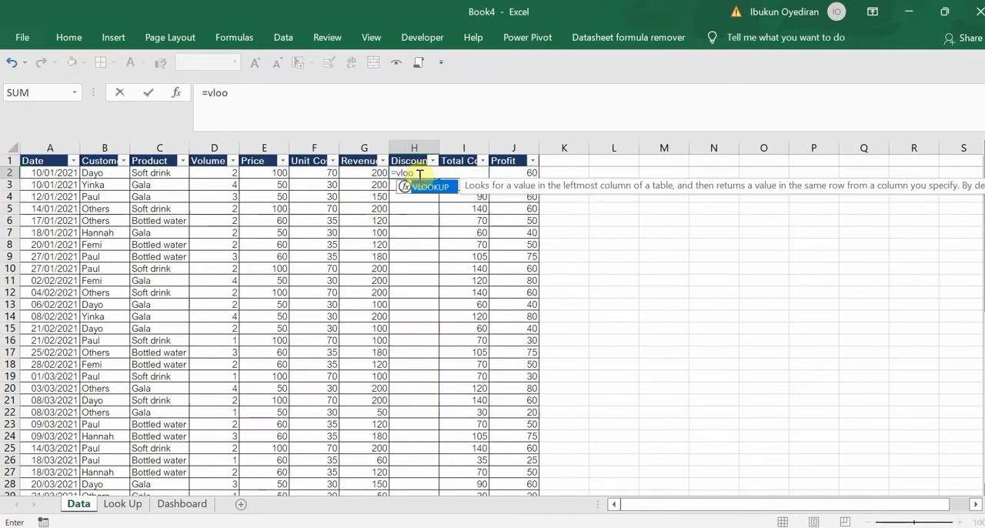
{"action": "key", "text": "Tab"}
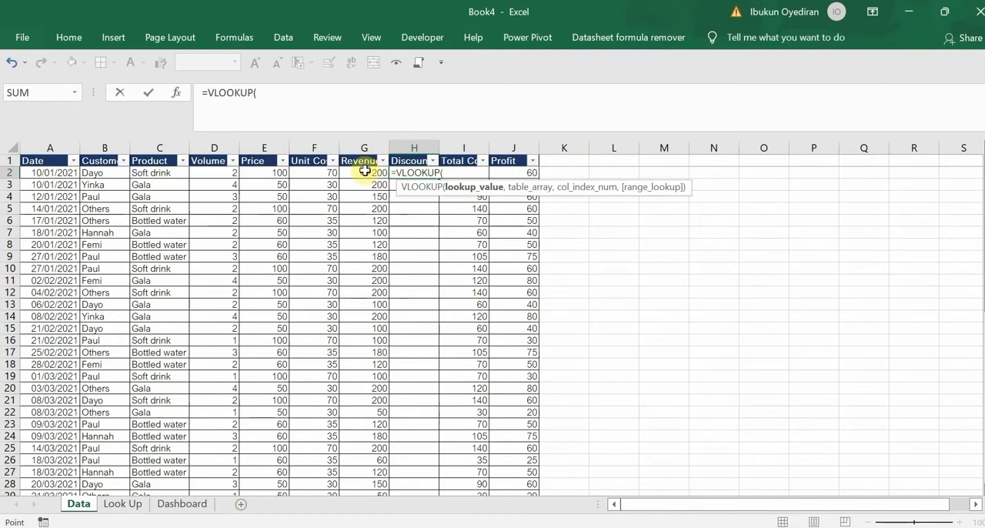
{"action": "left_click", "coordinate": [364, 172]}
{"action": "type", "text": ","}
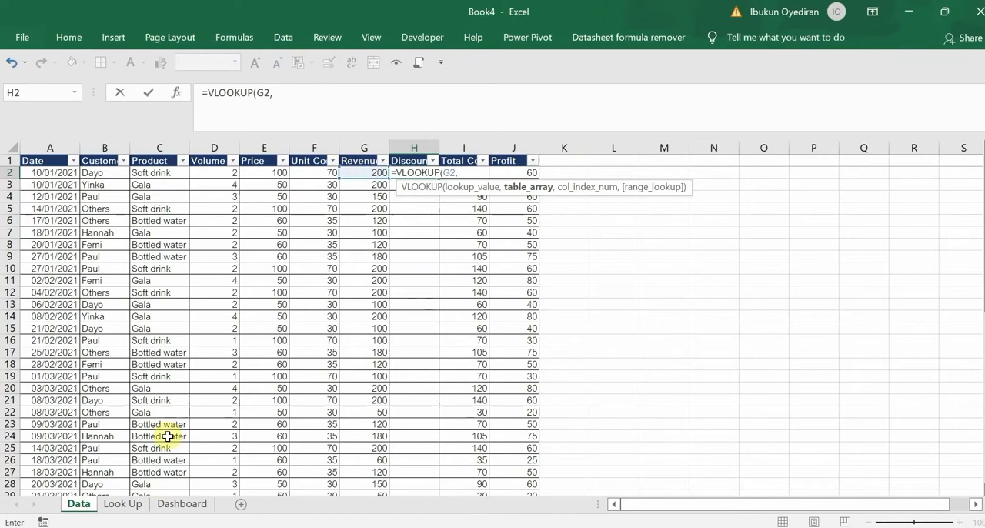
Set the VLOOKUP table array to the absolute range $G$1:$H$5 on the Look Up sheet
{"action": "left_click", "coordinate": [168, 508]}
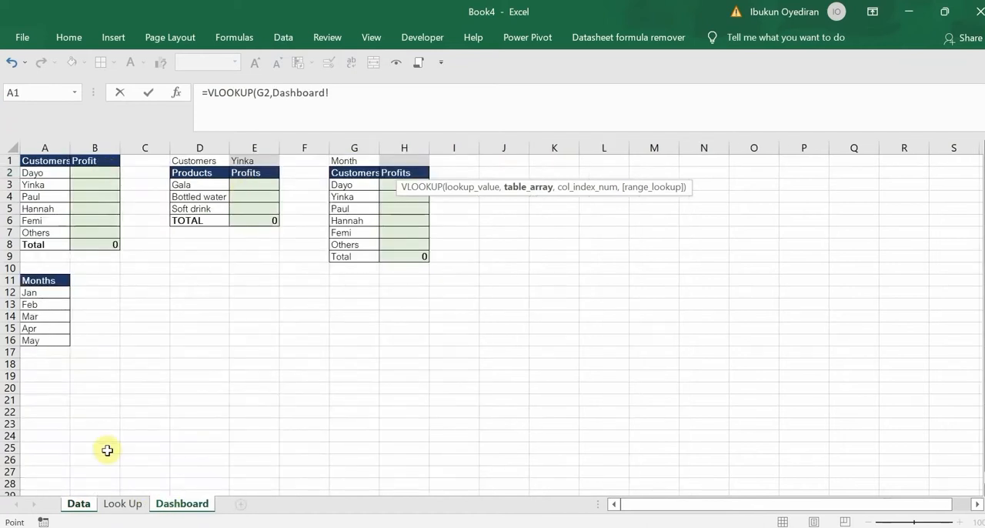
{"action": "left_click", "coordinate": [124, 506]}
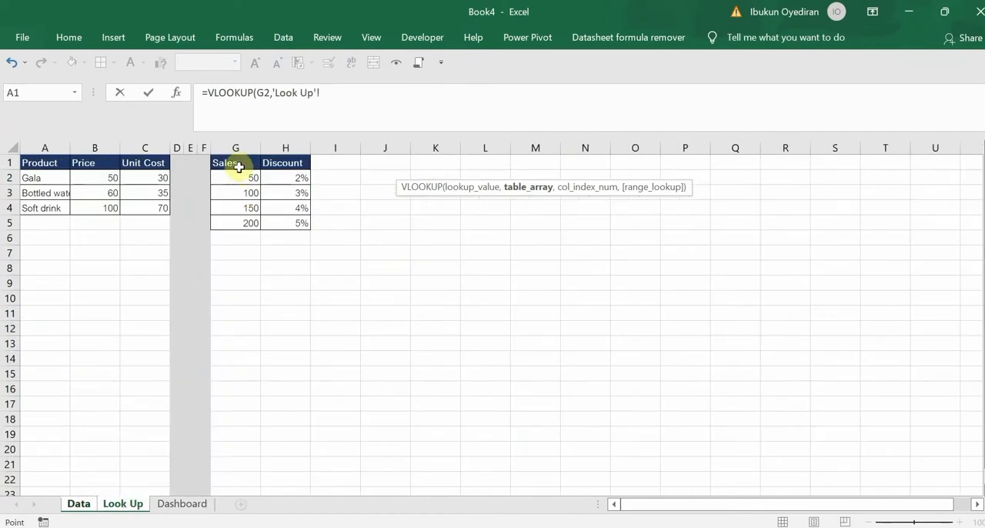
{"action": "left_click_drag", "start_coordinate": [235, 163], "coordinate": [293, 221]}
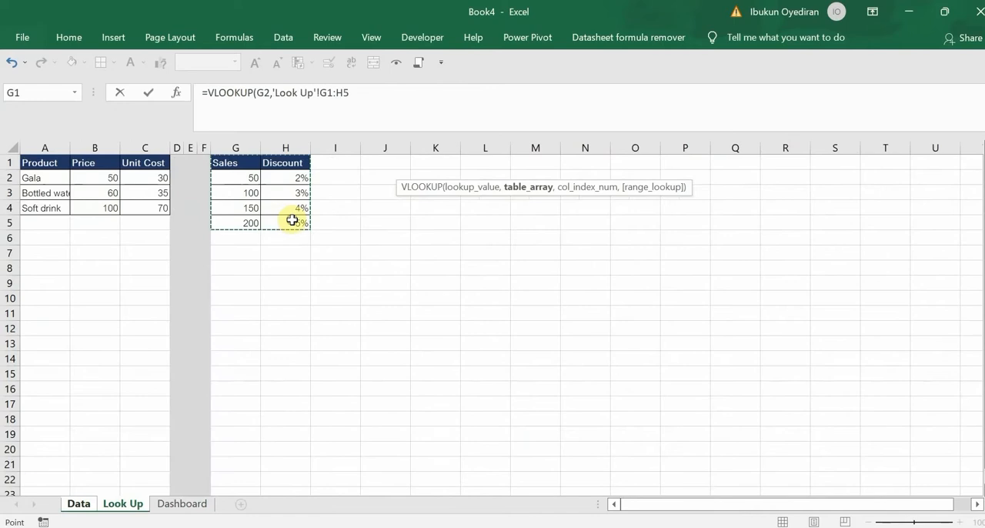
{"action": "key", "text": "F4"}
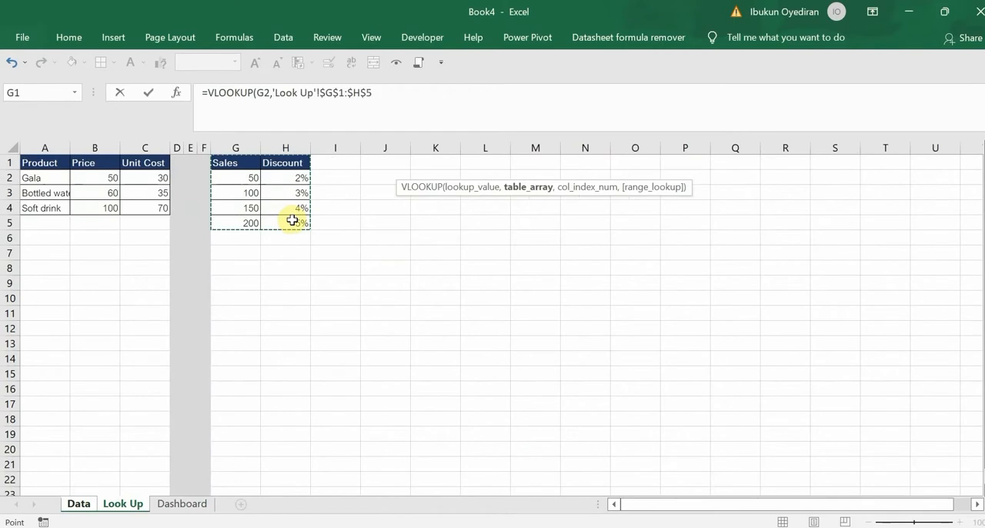
{"action": "type", "text": ","}
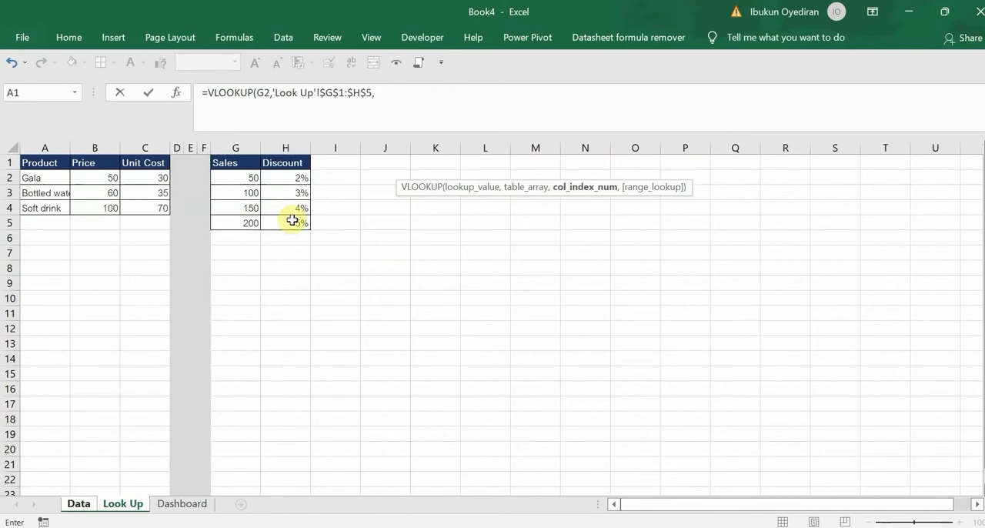
{"action": "type", "text": "2"}
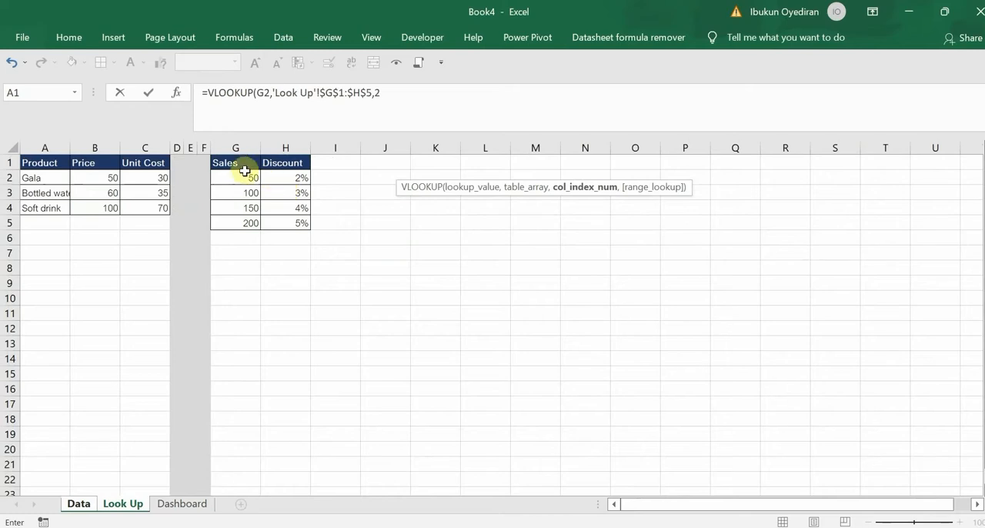
{"action": "type", "text": ","}
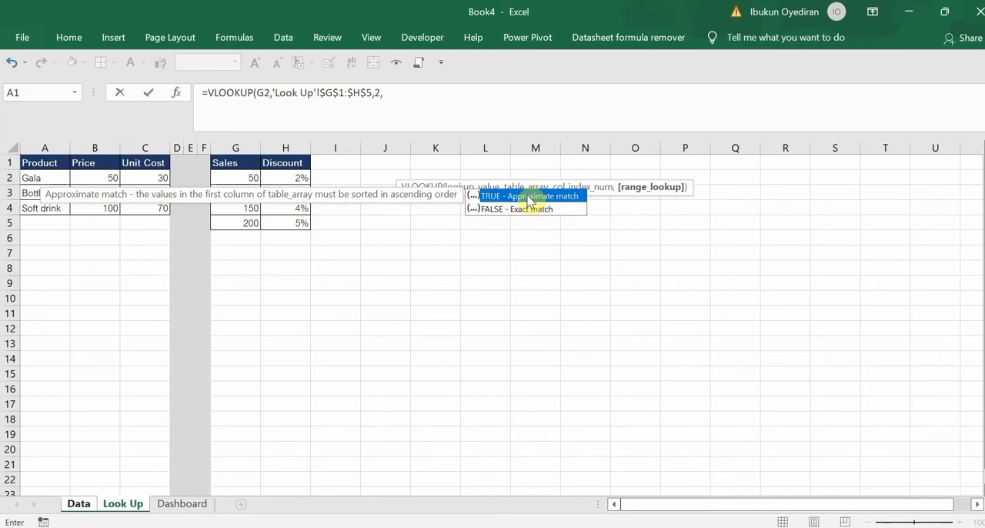
{"action": "type", "text": "1"}
{"action": "type", "text": ")"}
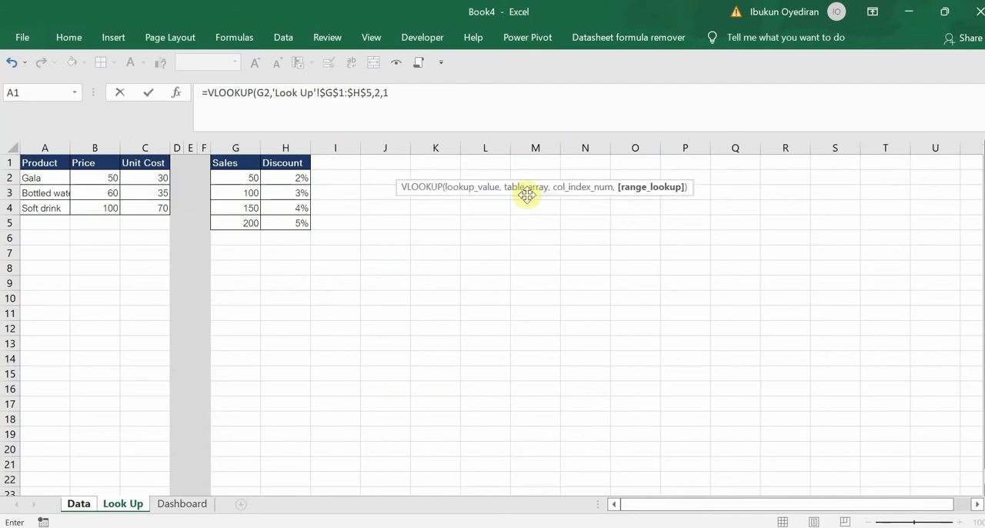
Complete the discount VLOOKUP with column index 2 and approximate match, entered as 1
{"action": "key", "text": "Return"}
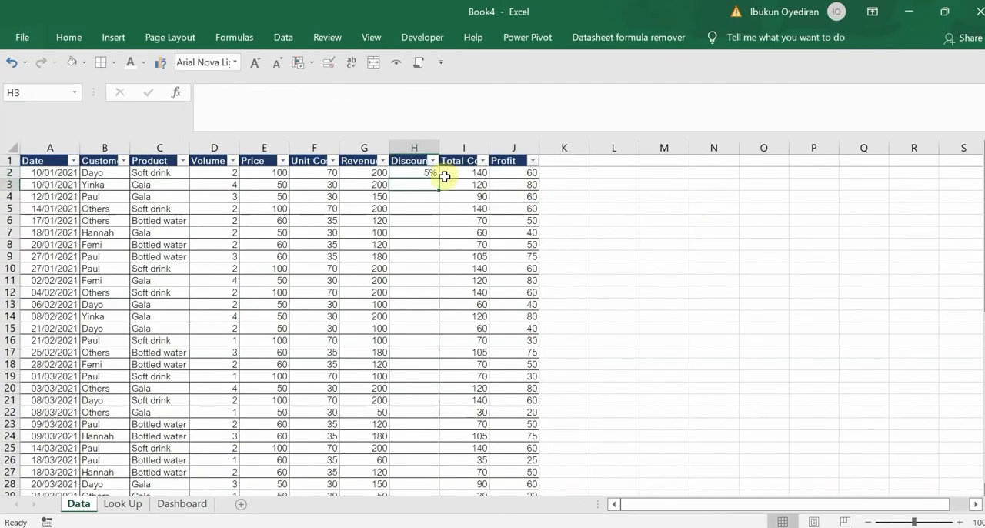
Fill the H2 discount formula down the whole Discount column
{"action": "left_click", "coordinate": [424, 172]}
{"action": "left_click_drag", "start_coordinate": [438, 178], "coordinate": [438, 178]}
{"action": "double_click", "coordinate": [438, 177]}
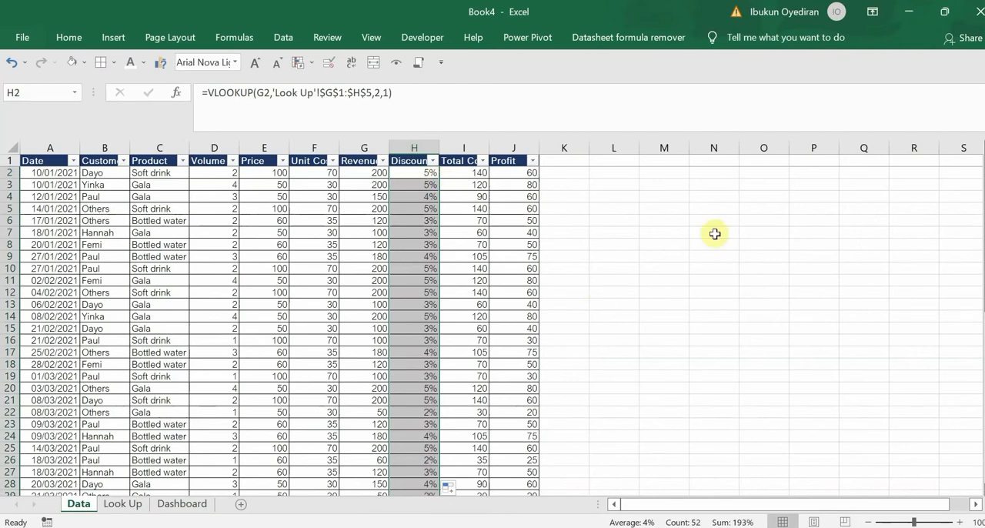
{"action": "left_click", "coordinate": [67, 38]}
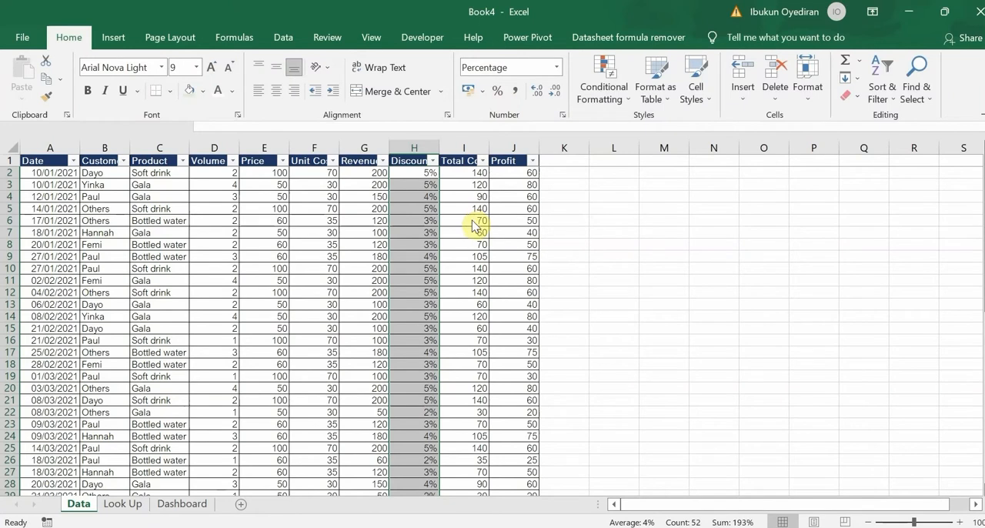
{"action": "left_click", "coordinate": [429, 198]}
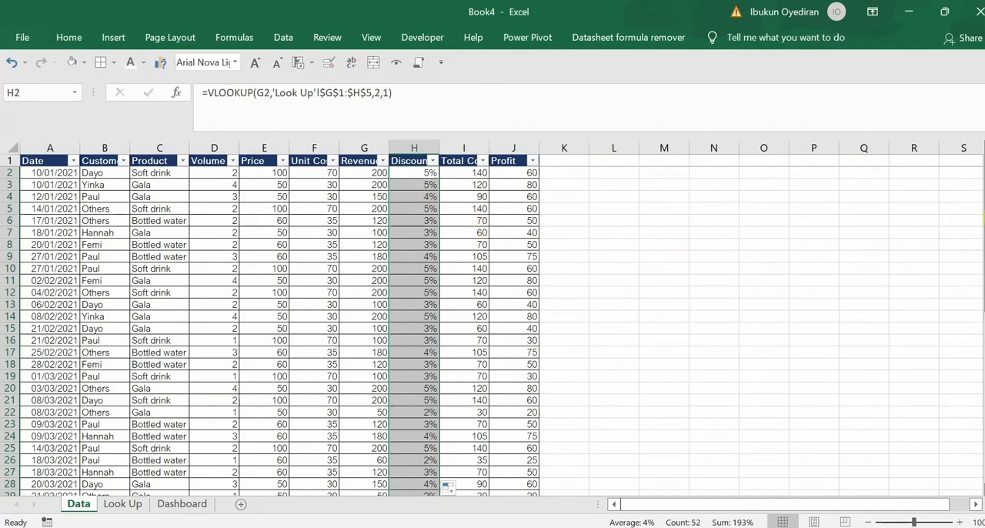
{"action": "left_click_drag", "start_coordinate": [983, 210], "coordinate": [983, 173]}
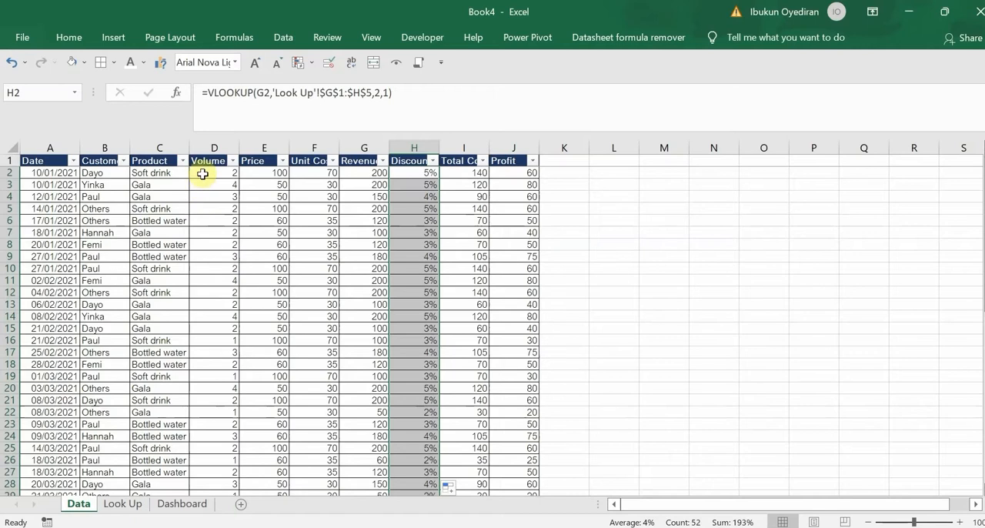
{"action": "left_click_drag", "start_coordinate": [202, 172], "coordinate": [510, 376]}
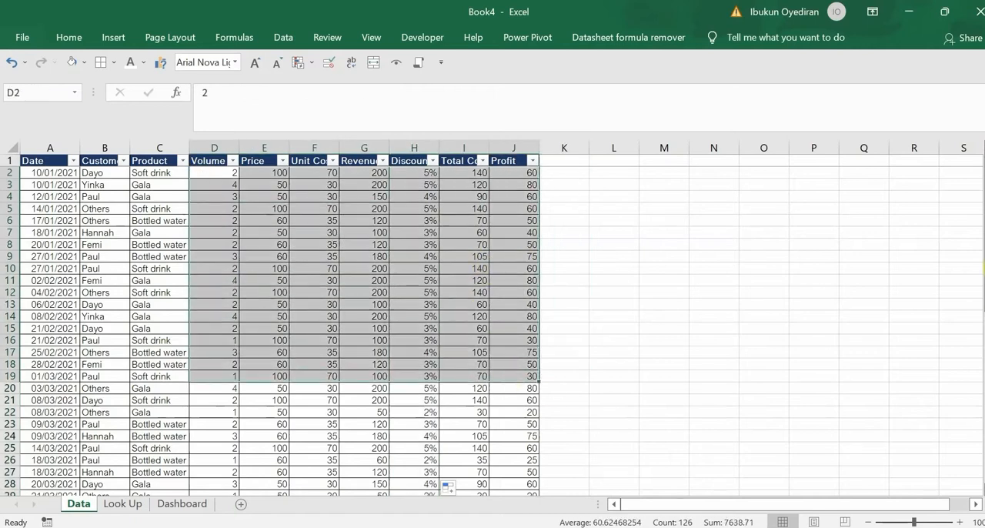
Start a SUMIFS formula in D55, the Volume cell of the Gala total row below the data
{"action": "left_click_drag", "start_coordinate": [983, 258], "coordinate": [984, 420]}
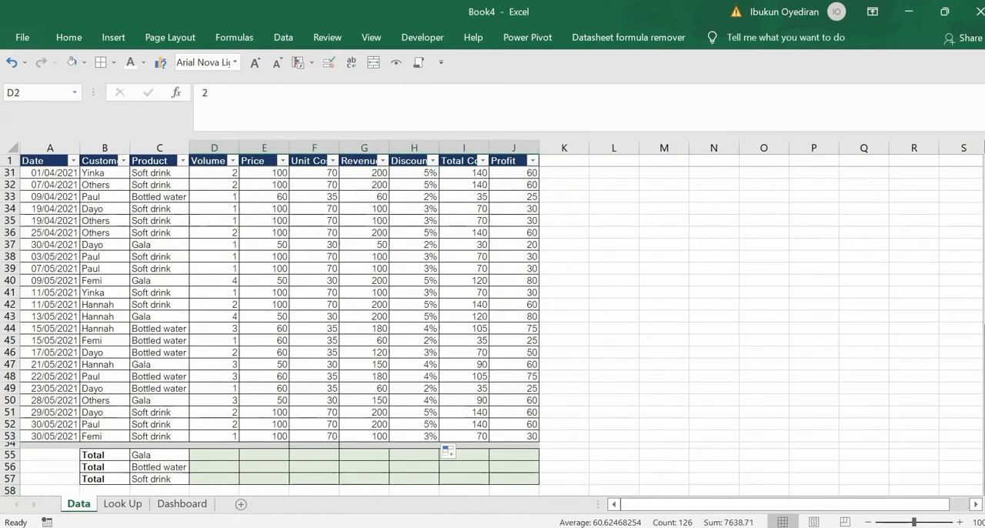
{"action": "left_click", "coordinate": [203, 454]}
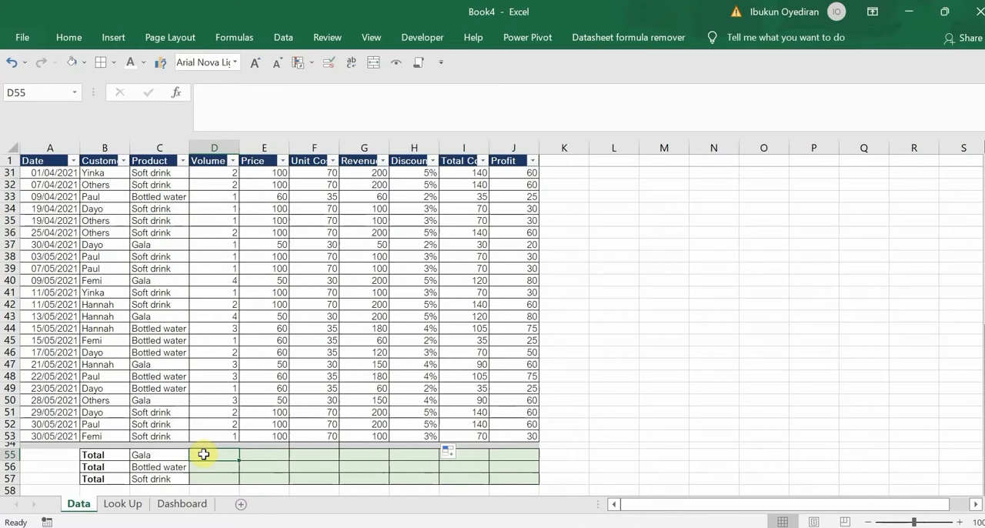
{"action": "type", "text": "=sumi"}
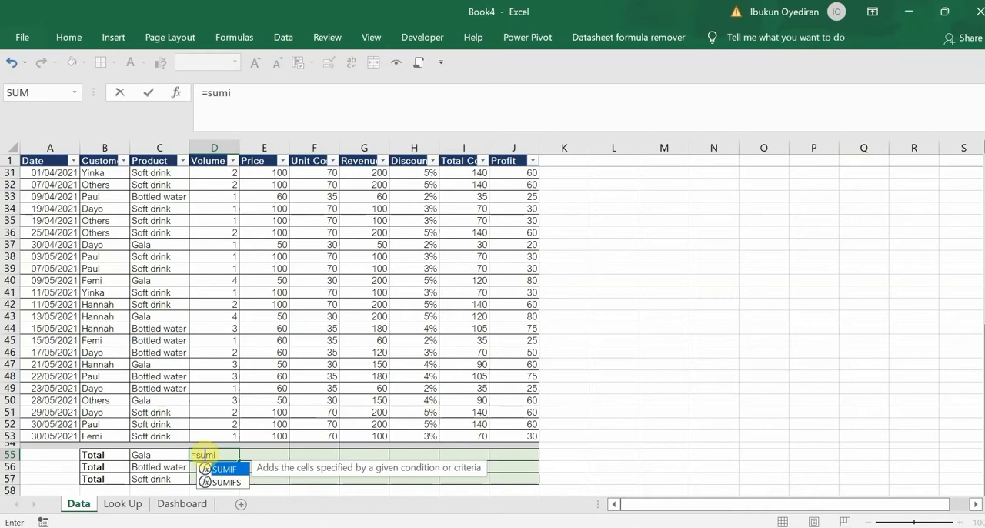
{"action": "type", "text": "fs"}
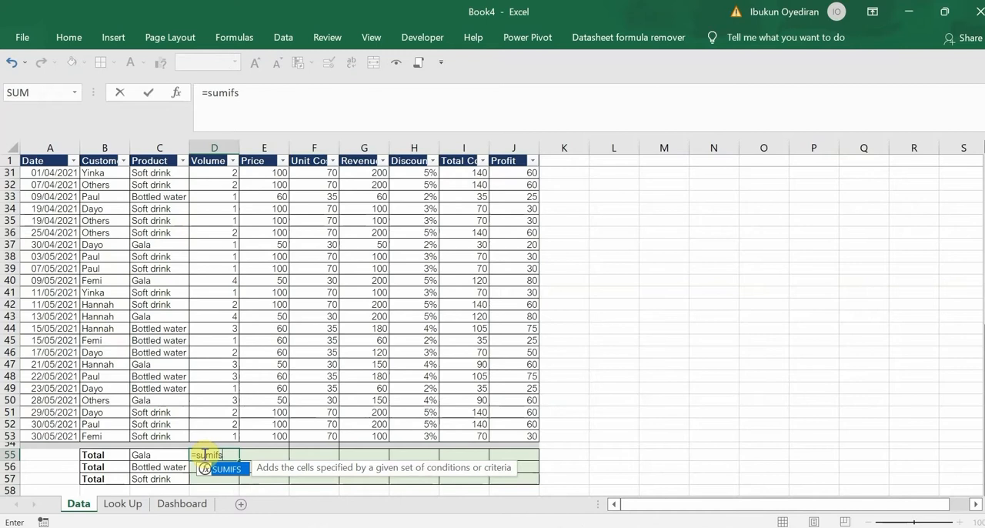
{"action": "key", "text": "Tab"}
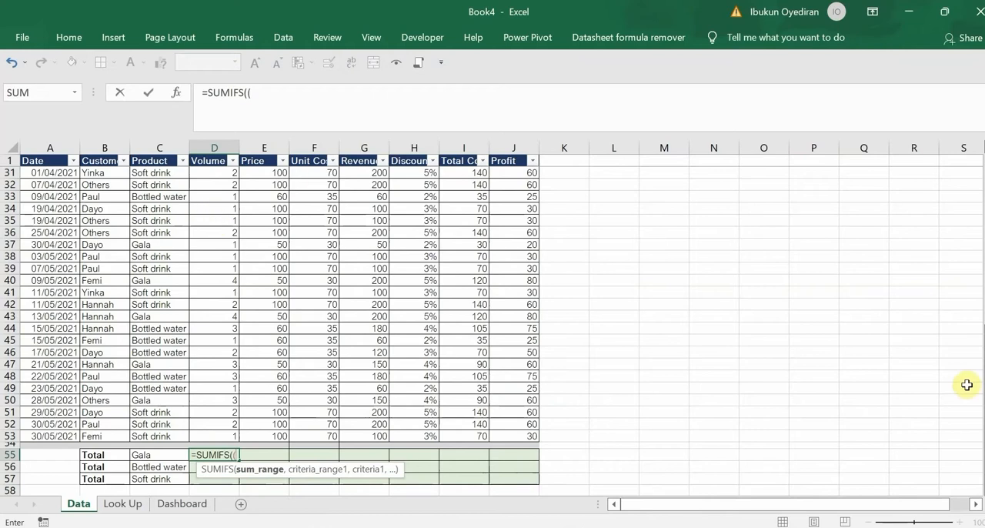
Set the SUMIFS sum range to the Volume data as the absolute range $D$2:$D$53
{"action": "scroll", "coordinate": [971, 292], "scroll_direction": "up", "scroll_amount": 10}
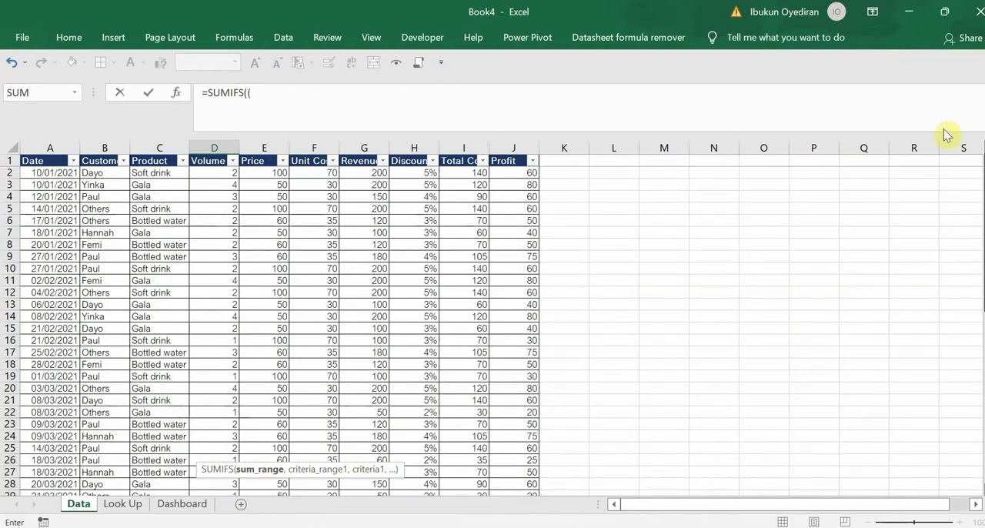
{"action": "left_click_drag", "start_coordinate": [212, 173], "coordinate": [228, 468]}
{"action": "key", "text": "F4"}
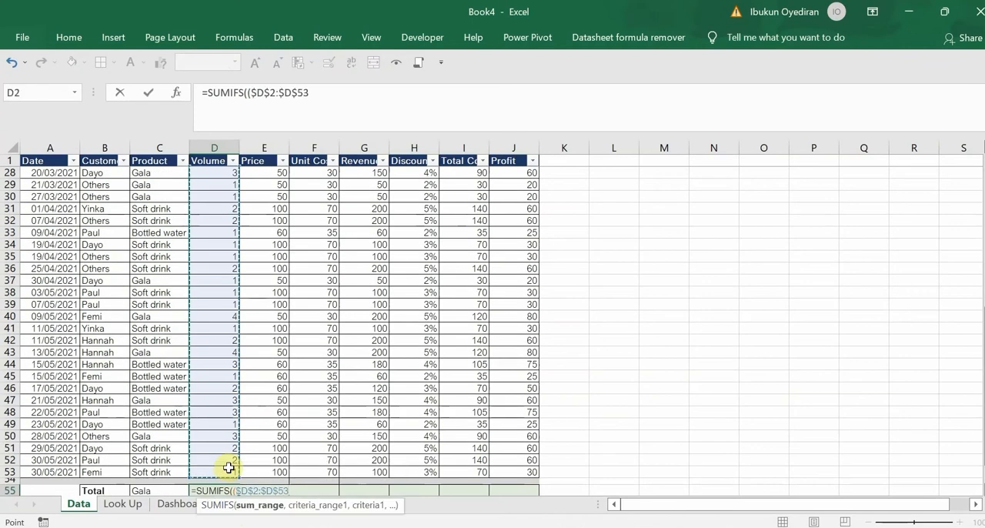
{"action": "type", "text": ","}
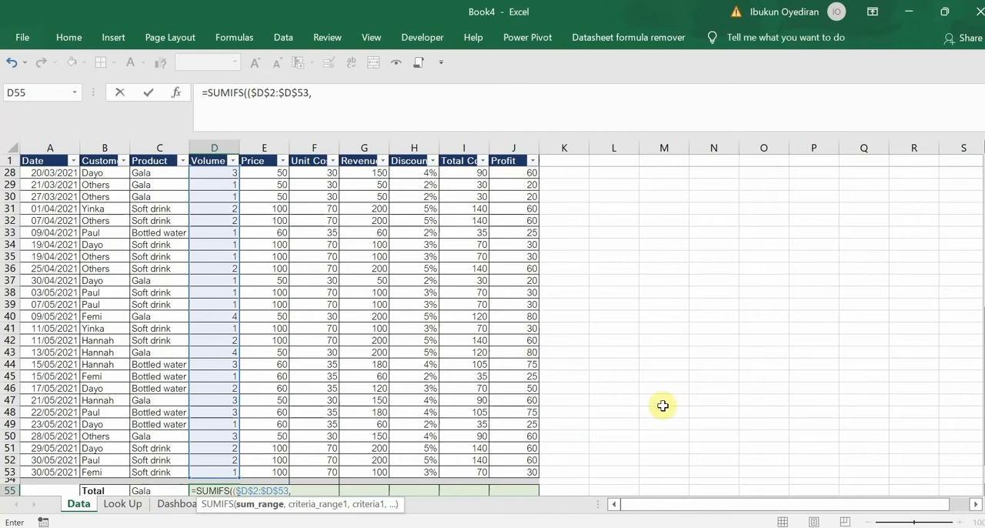
Set the SUMIFS criteria range to the Product data as the absolute range $C$2:$C$53
{"action": "scroll", "coordinate": [966, 196], "scroll_direction": "up", "scroll_amount": 9}
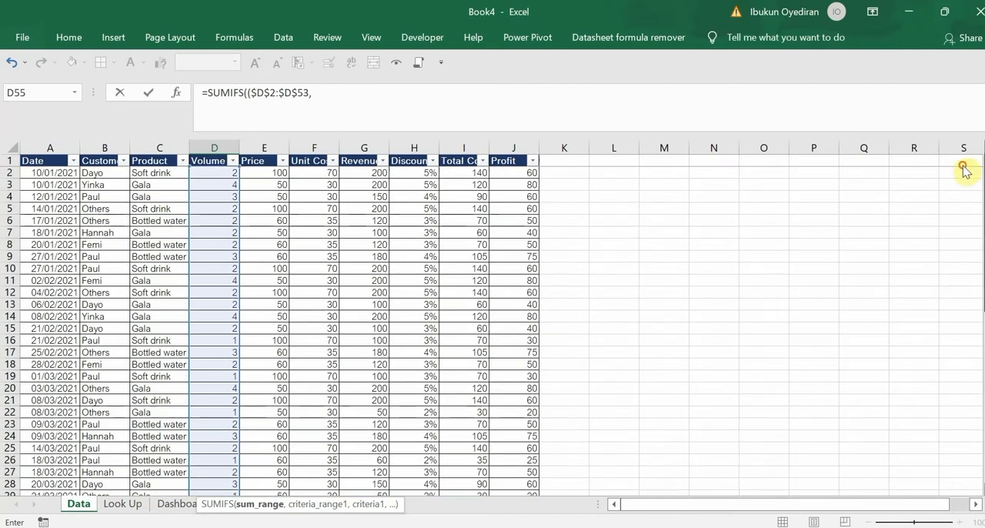
{"action": "left_click", "coordinate": [156, 172]}
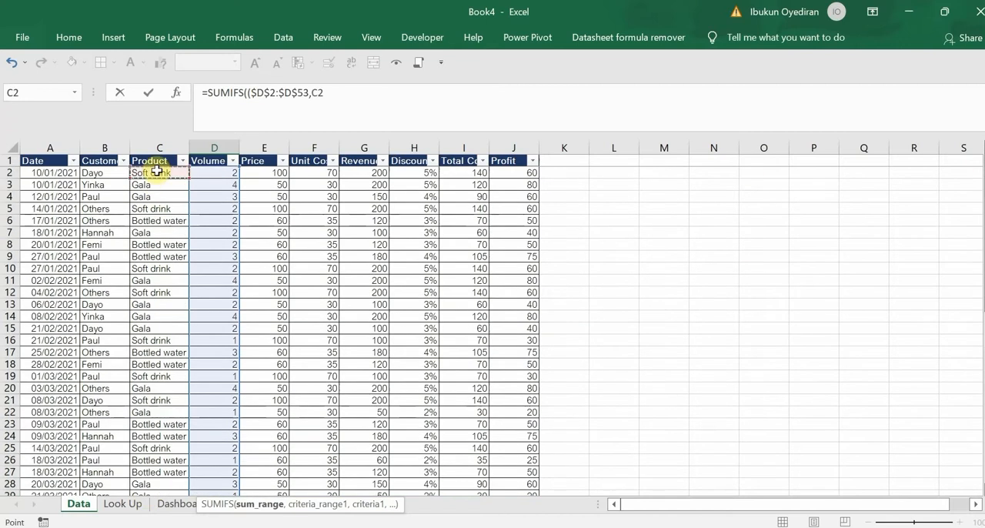
{"action": "key", "text": "ctrl+shift+Down"}
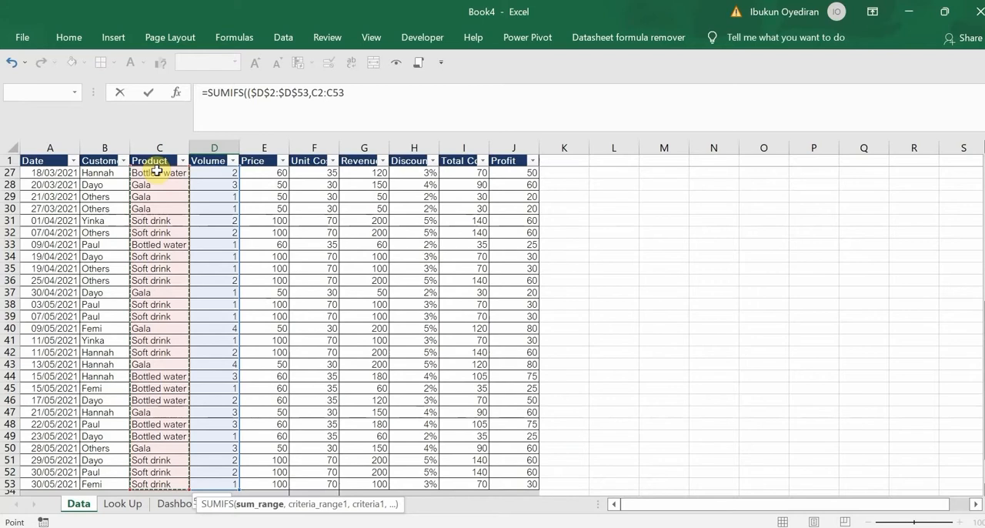
{"action": "key", "text": "F4"}
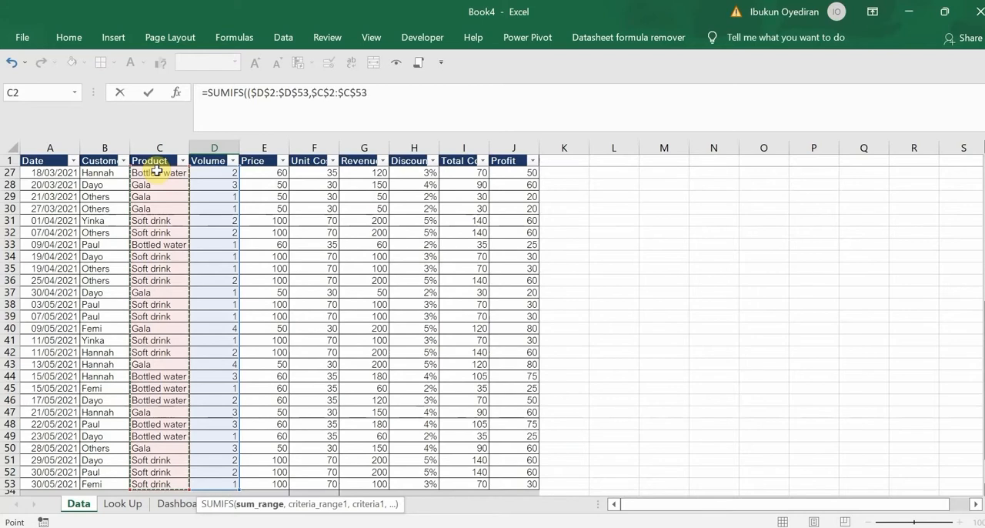
{"action": "type", "text": ","}
Use the Gala label in C55 as the SUMIFS criterion, close the formula and try to enter it
{"action": "scroll", "coordinate": [946, 297], "scroll_direction": "down", "scroll_amount": 2}
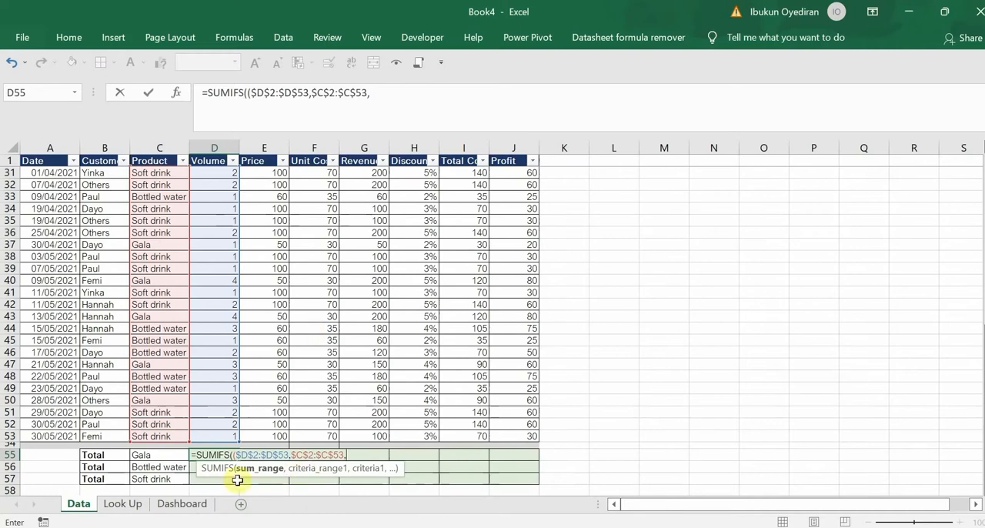
{"action": "left_click", "coordinate": [152, 456]}
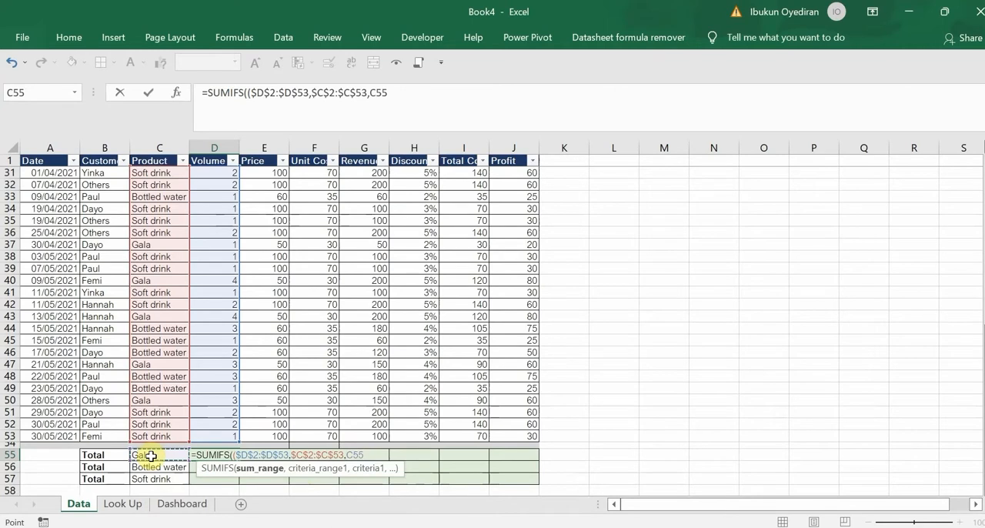
{"action": "type", "text": ")"}
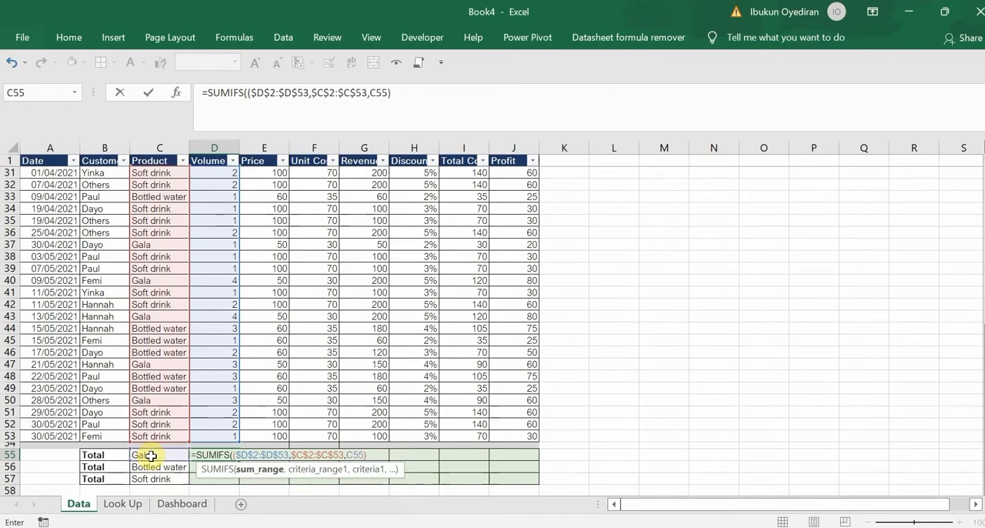
{"action": "key", "text": "Return"}
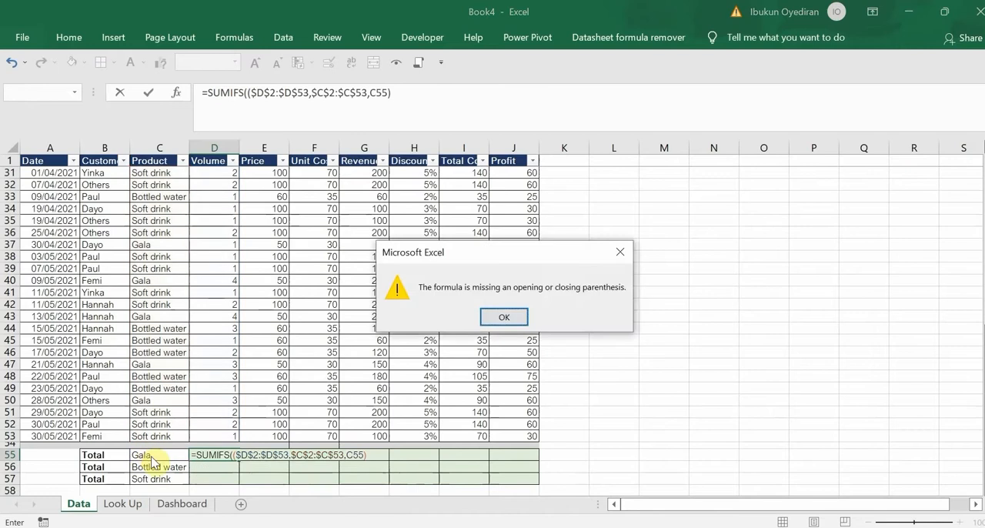
{"action": "key", "text": "Return"}
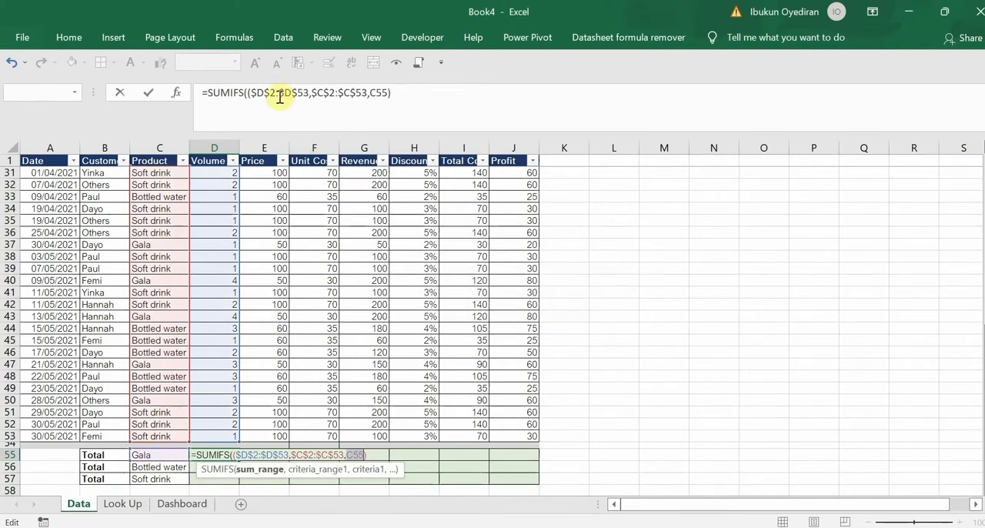
Remove the extra opening parenthesis from the D55 SUMIFS formula, enter it and fill it down to D57
{"action": "left_click", "coordinate": [249, 93]}
{"action": "key", "text": "BackSpace"}
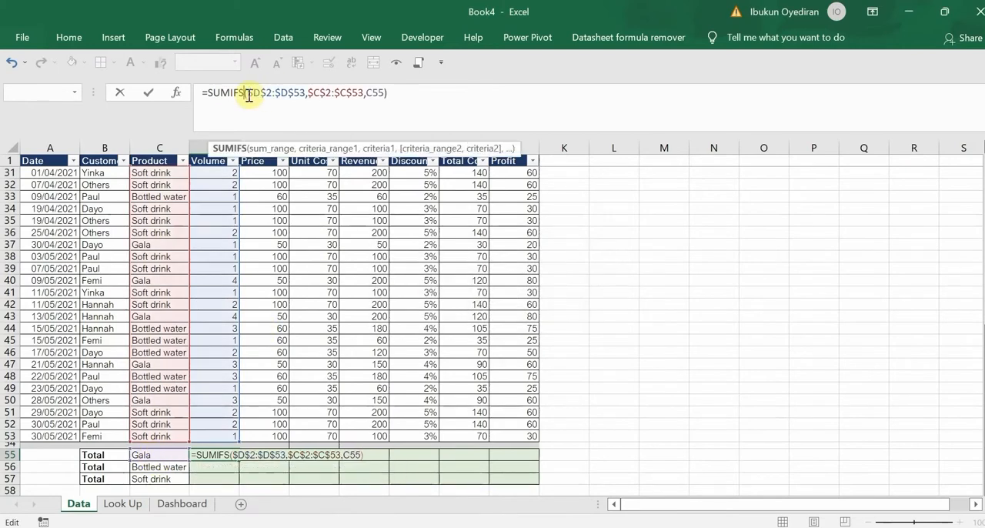
{"action": "left_click", "coordinate": [416, 87]}
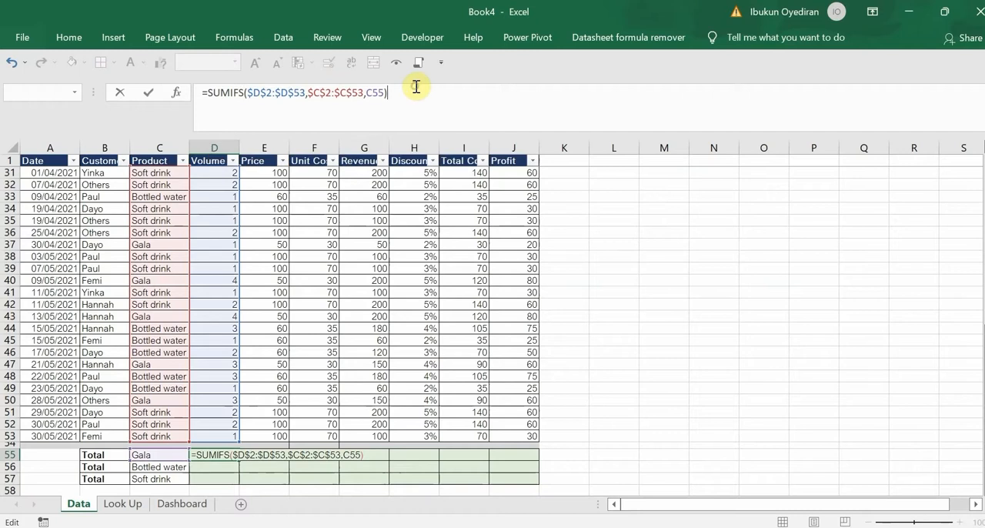
{"action": "key", "text": "Return"}
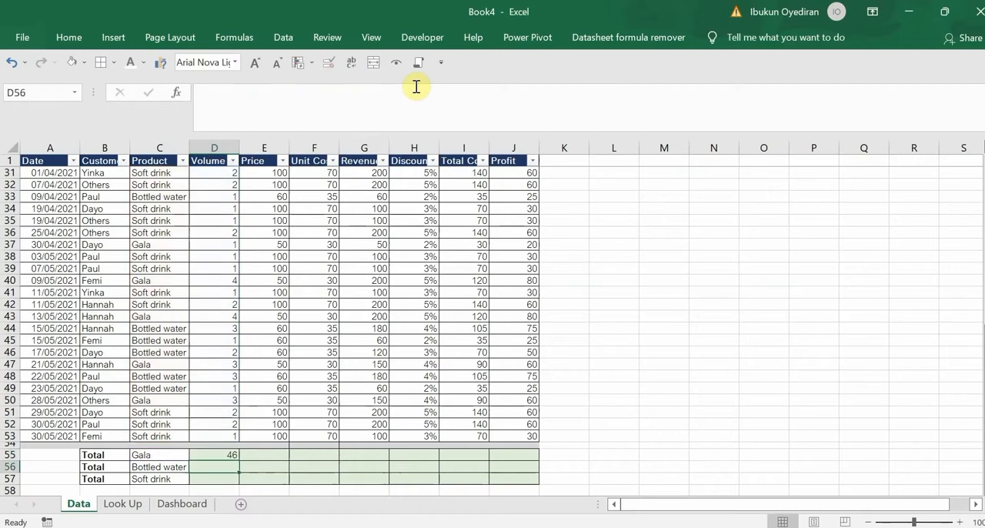
{"action": "left_click", "coordinate": [217, 455]}
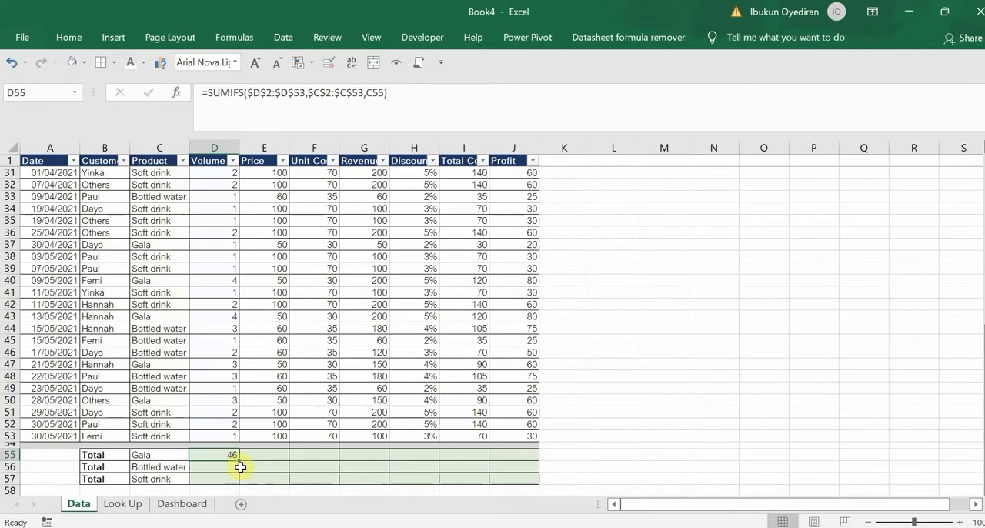
{"action": "left_click_drag", "start_coordinate": [239, 460], "coordinate": [234, 486]}
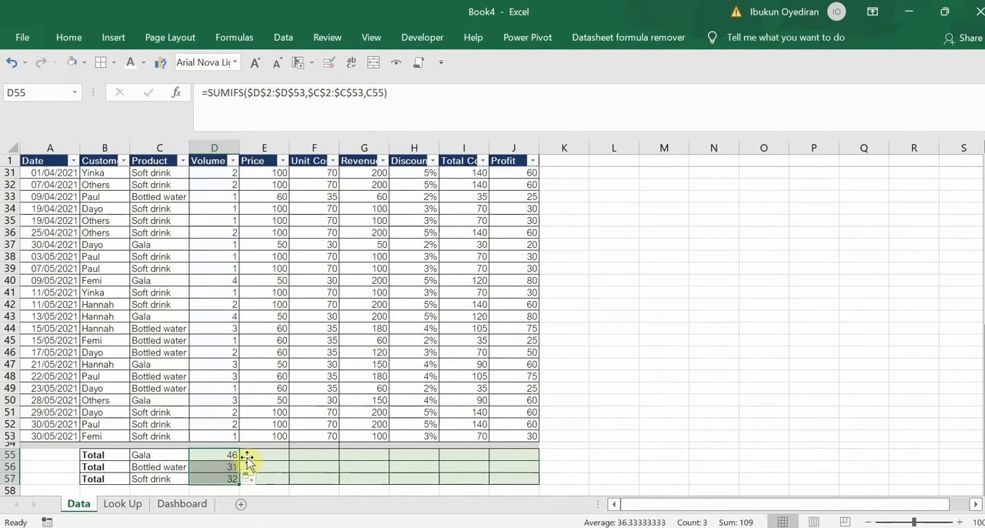
Copy the full SUMIFS formula text from D55 into E55, the Price cell of the Gala total row
{"action": "left_click", "coordinate": [252, 455]}
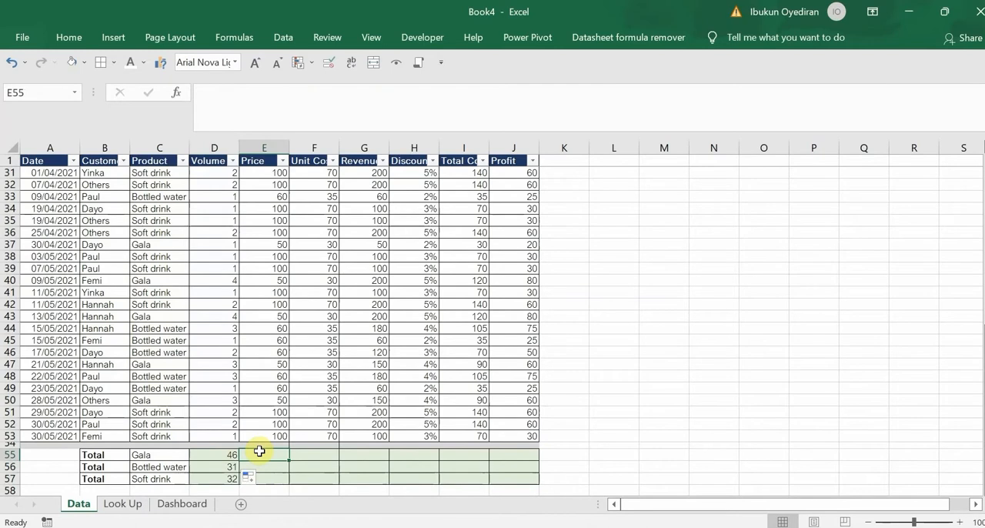
{"action": "left_click", "coordinate": [225, 455]}
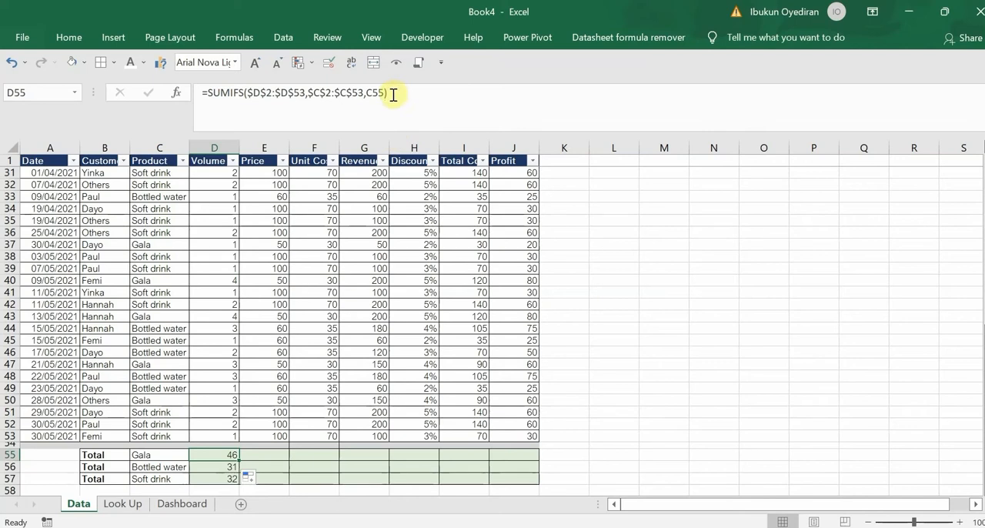
{"action": "left_click_drag", "start_coordinate": [396, 92], "coordinate": [199, 91]}
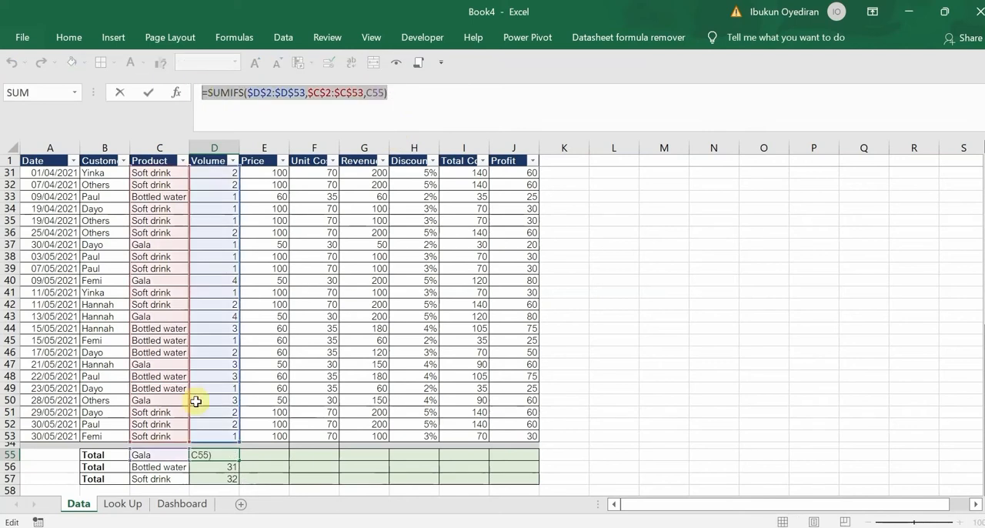
{"action": "key", "text": "ctrl+Return"}
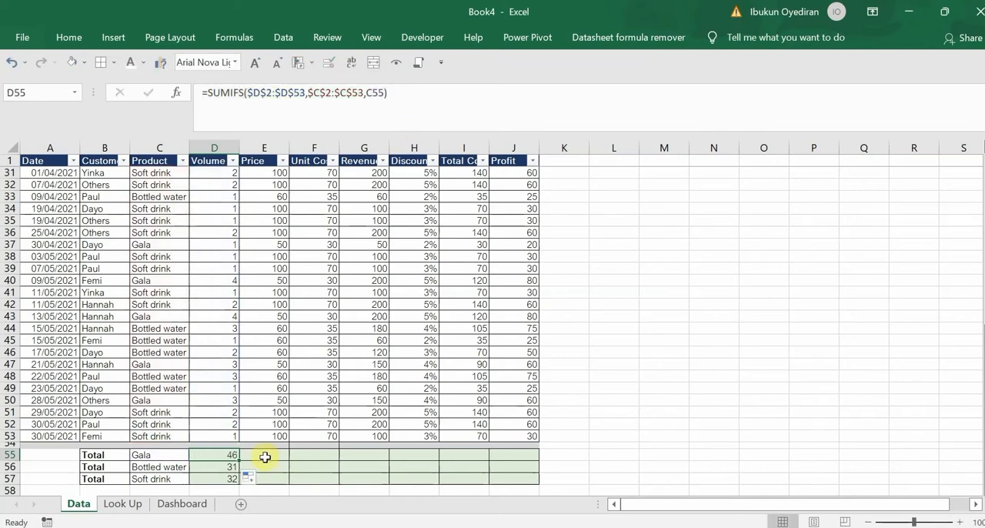
{"action": "left_click", "coordinate": [264, 455]}
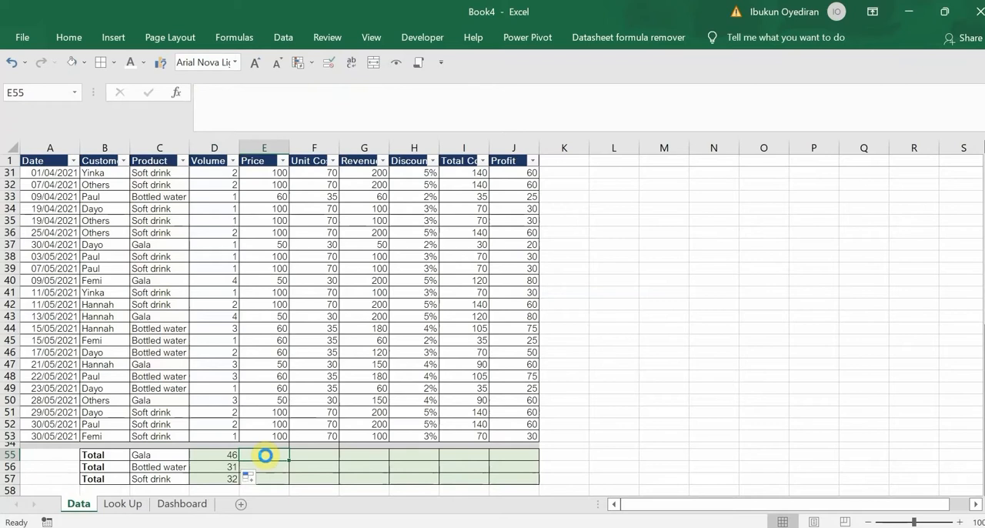
{"action": "key", "text": "ctrl+v"}
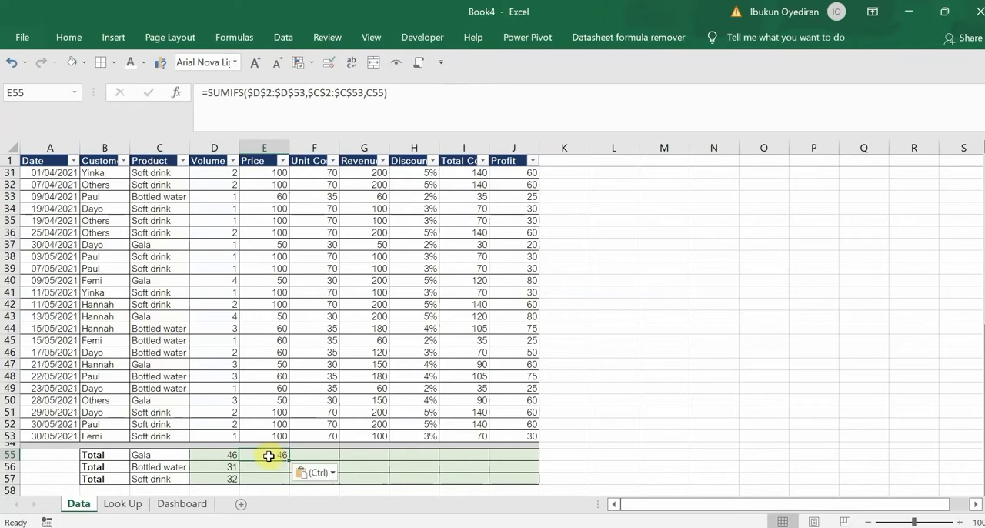
Change the sum range in the E55 formula to $E$2:$E$53 and fill the formula down to E57
{"action": "double_click", "coordinate": [268, 455]}
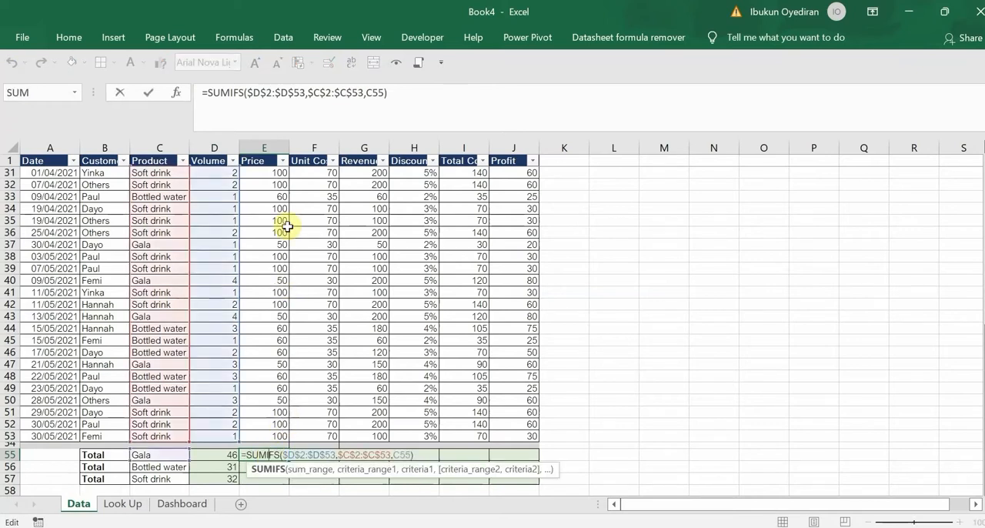
{"action": "left_click", "coordinate": [306, 92]}
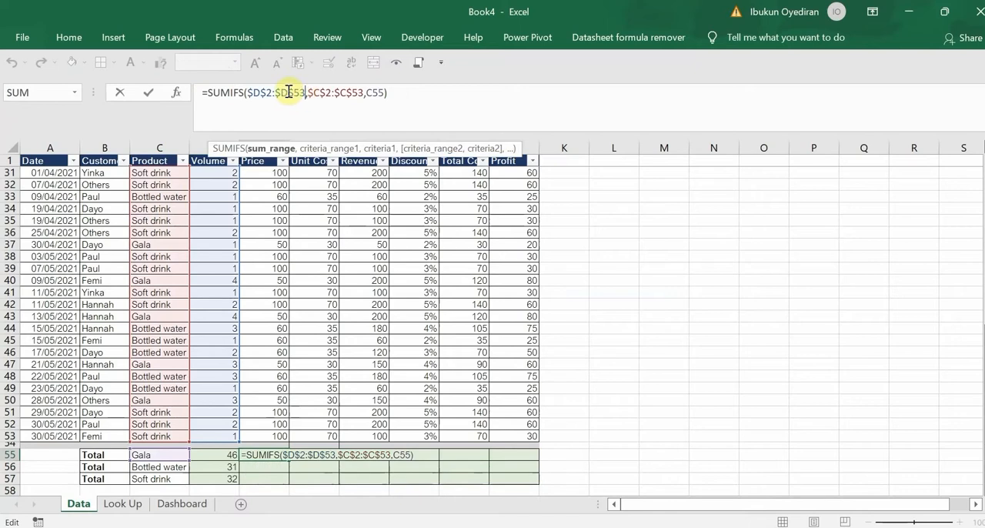
{"action": "left_click", "coordinate": [287, 92]}
{"action": "key", "text": "BackSpace"}
{"action": "type", "text": "e"}
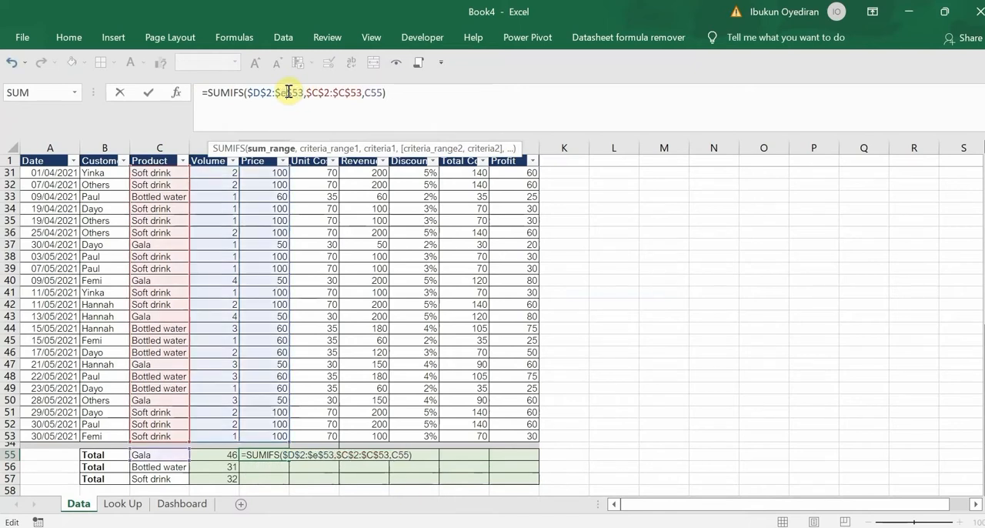
{"action": "left_click", "coordinate": [262, 92]}
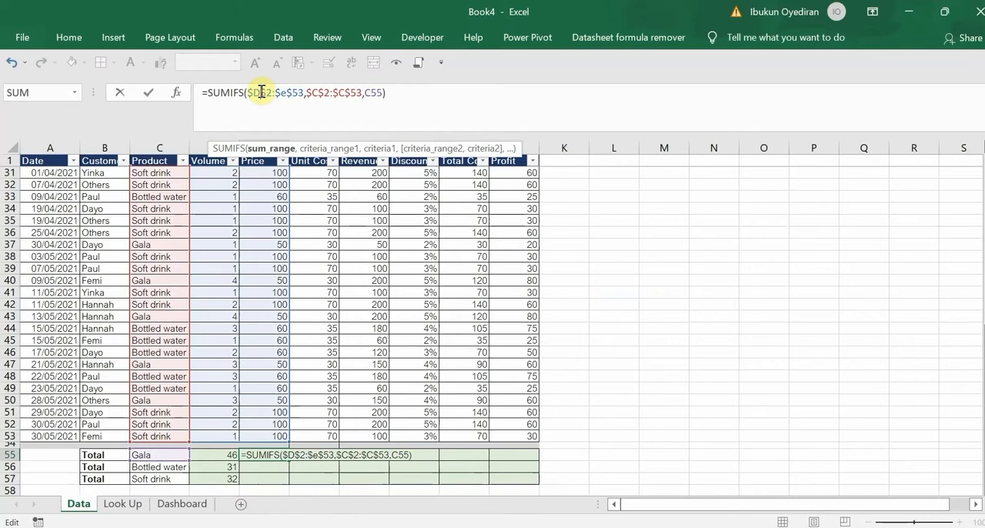
{"action": "key", "text": "BackSpace"}
{"action": "type", "text": "e"}
{"action": "key", "text": "Return"}
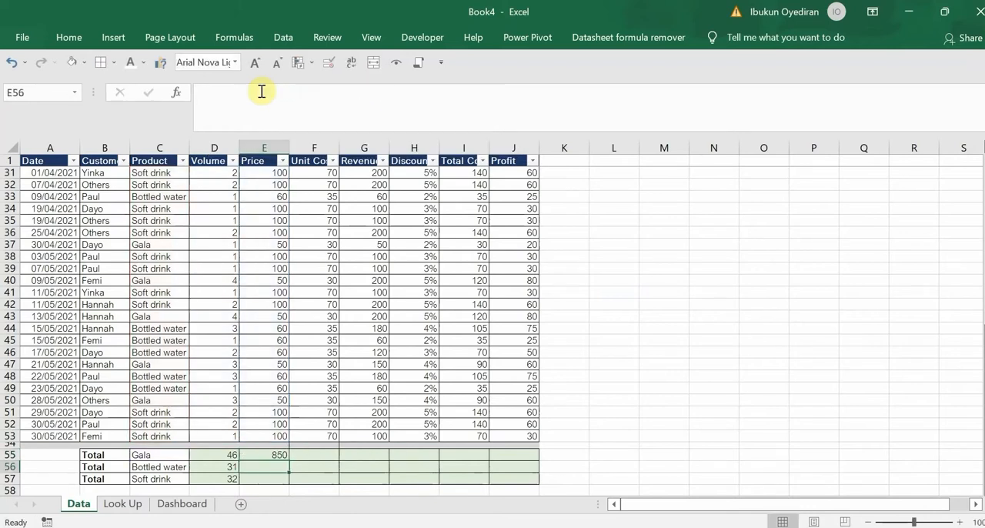
{"action": "left_click", "coordinate": [280, 456]}
{"action": "left_click_drag", "start_coordinate": [288, 460], "coordinate": [287, 480]}
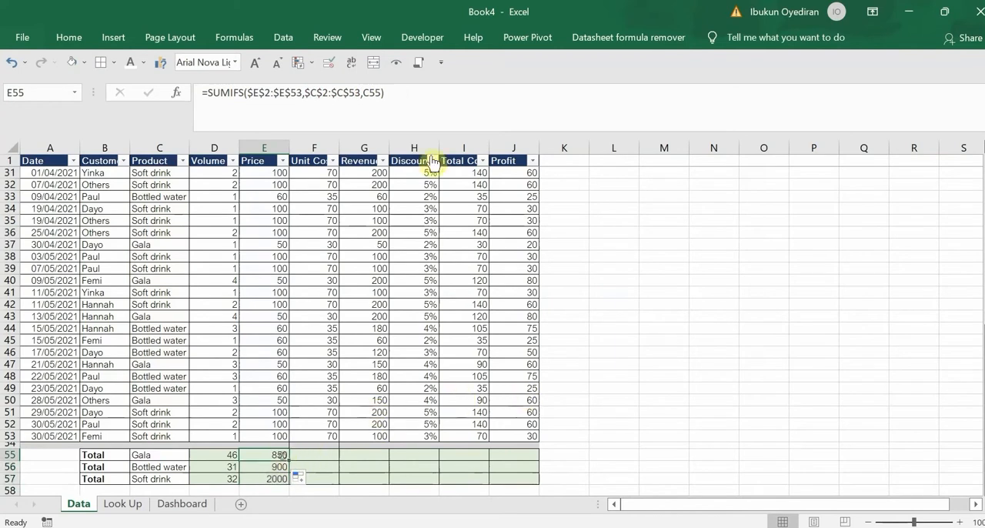
Copy the full SUMIFS formula text from E55 into G55, the Revenue cell of the Gala total row
{"action": "left_click_drag", "start_coordinate": [392, 93], "coordinate": [173, 112]}
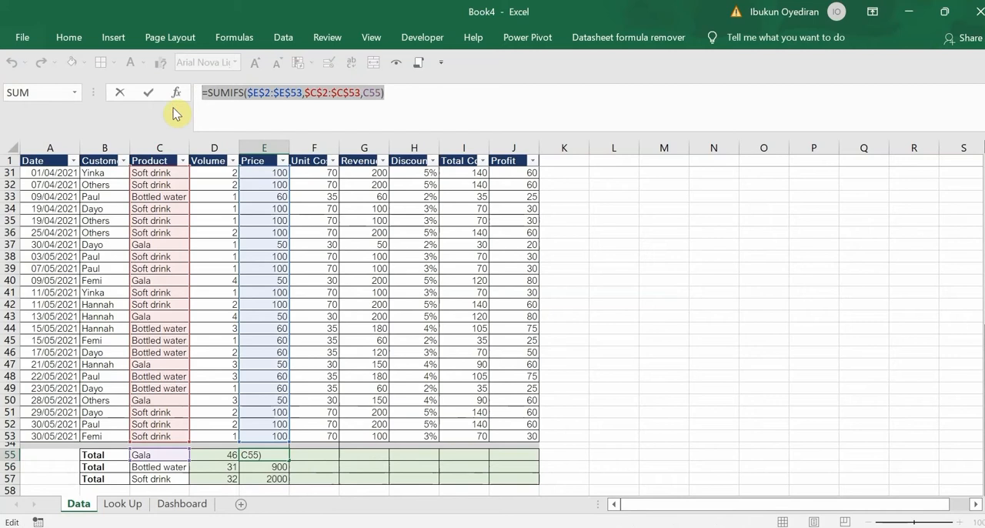
{"action": "key", "text": "Escape"}
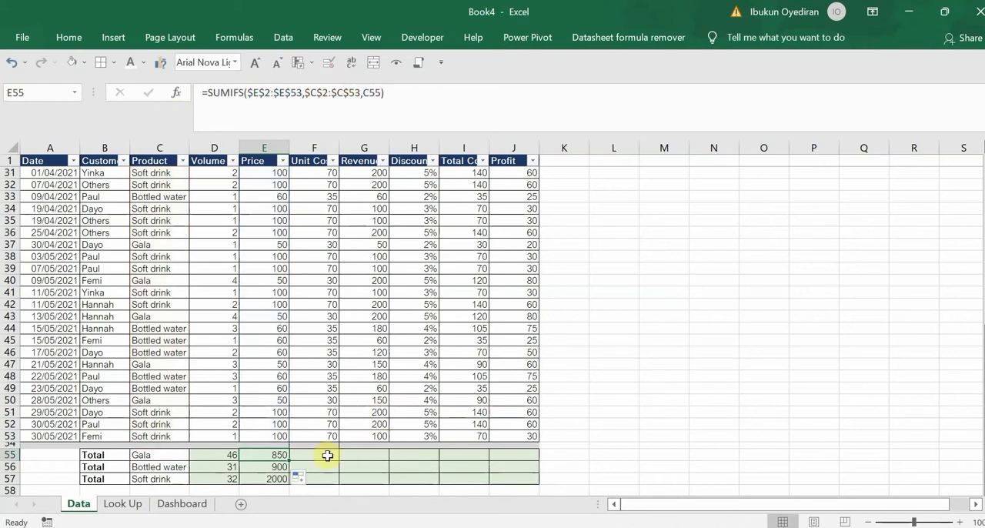
{"action": "left_click", "coordinate": [369, 455]}
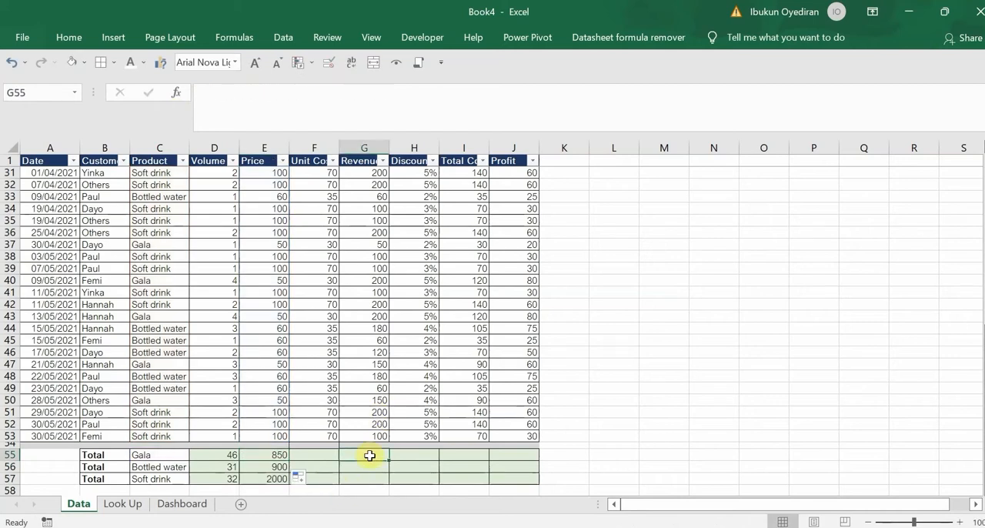
{"action": "key", "text": "ctrl+v"}
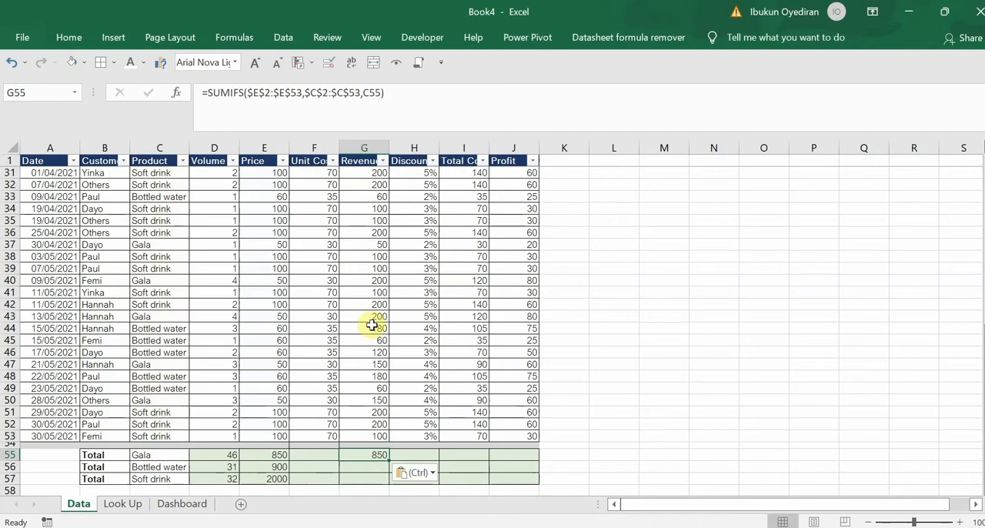
Change the sum range in the G55 formula to $G$2:$G$53, enter it and reselect G55
{"action": "left_click", "coordinate": [258, 93]}
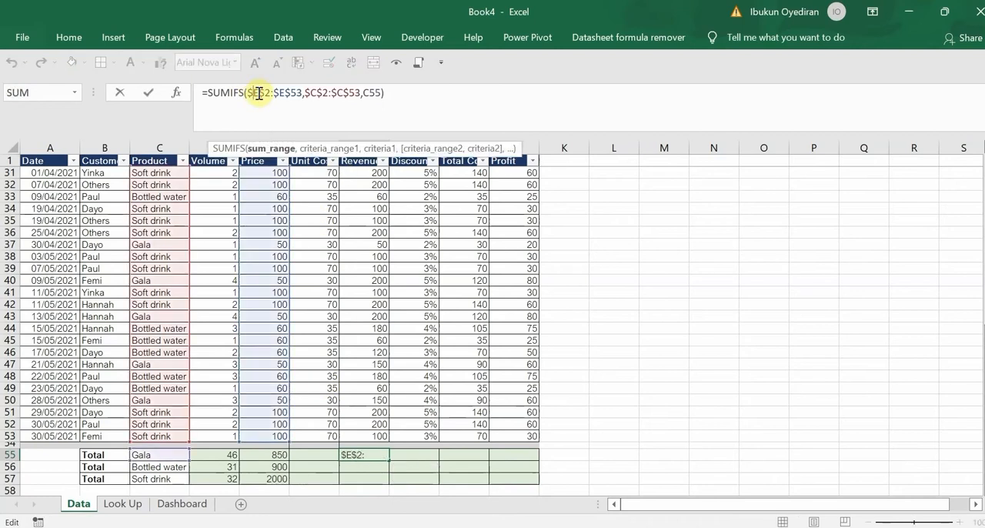
{"action": "key", "text": "BackSpace"}
{"action": "type", "text": "g"}
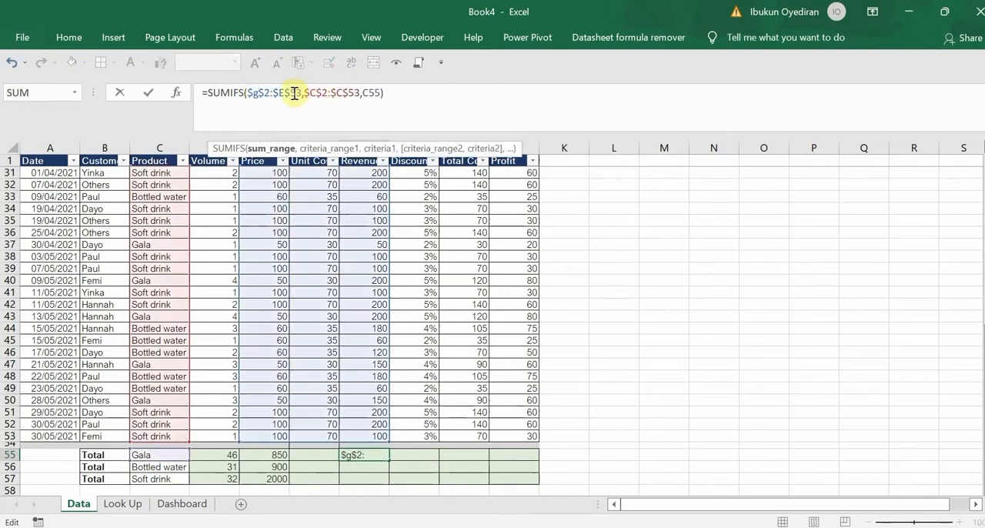
{"action": "left_click", "coordinate": [285, 94]}
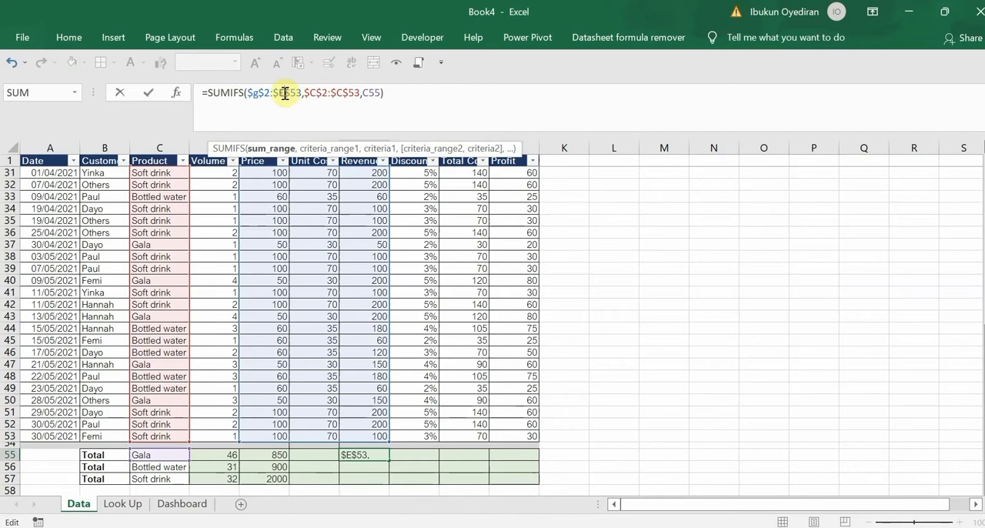
{"action": "key", "text": "BackSpace"}
{"action": "type", "text": "g"}
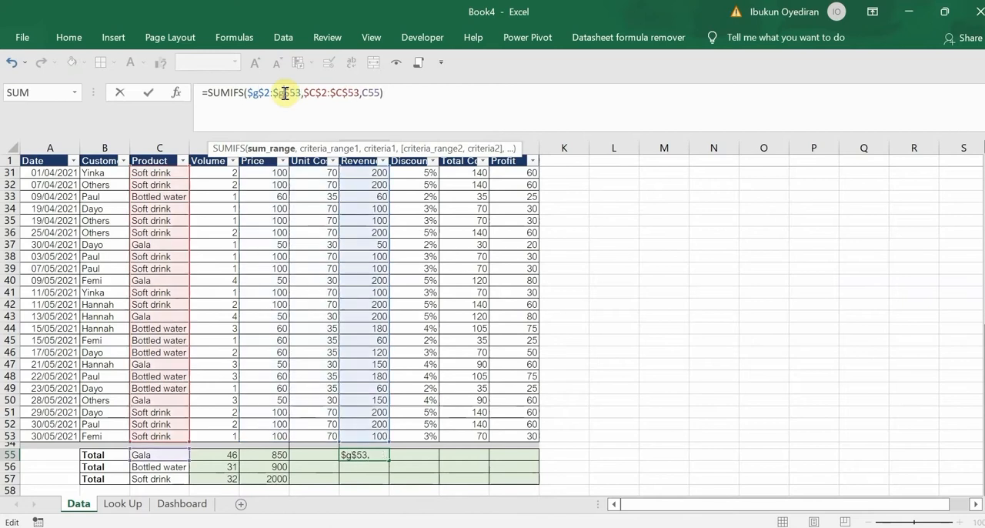
{"action": "key", "text": "Return"}
{"action": "left_click", "coordinate": [372, 456]}
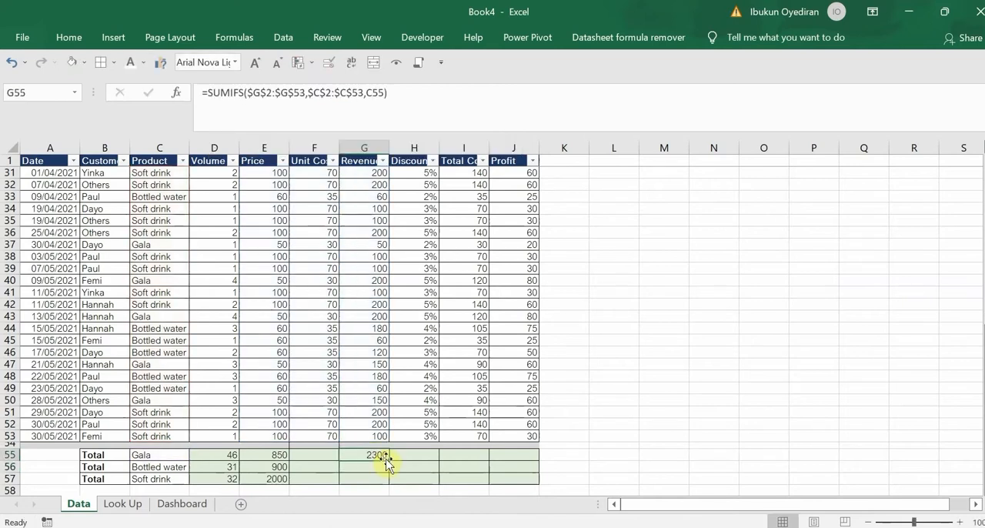
Fill the Revenue total down to G57 and copy the full SUMIFS formula text from G55 into J55, the Gala Profit total
{"action": "left_click_drag", "start_coordinate": [385, 460], "coordinate": [386, 481]}
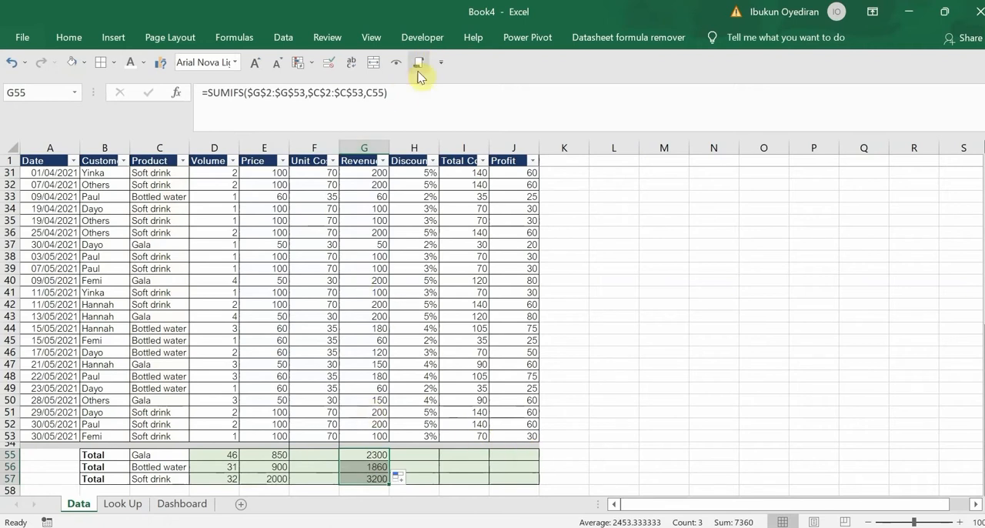
{"action": "left_click_drag", "start_coordinate": [402, 94], "coordinate": [136, 73]}
{"action": "key", "text": "ctrl+c"}
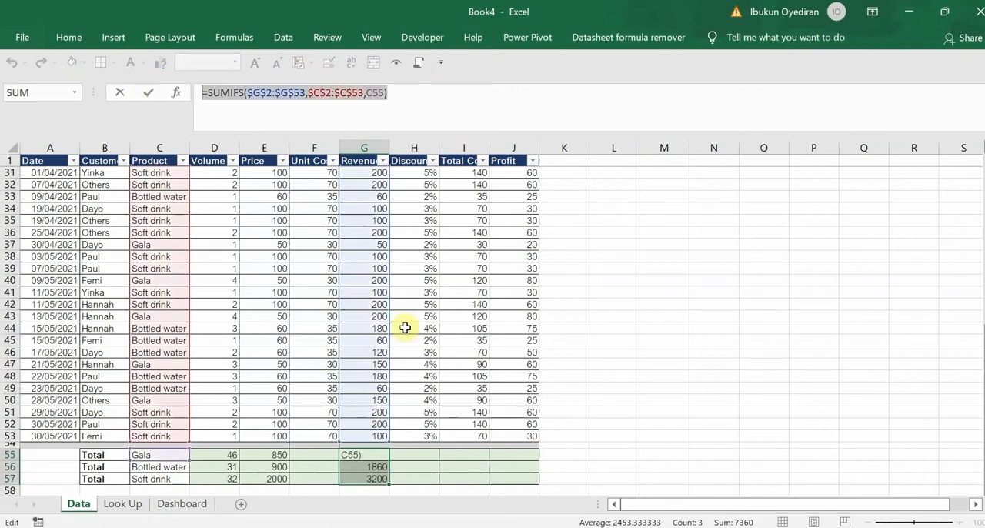
{"action": "key", "text": "Escape"}
{"action": "left_click", "coordinate": [497, 450]}
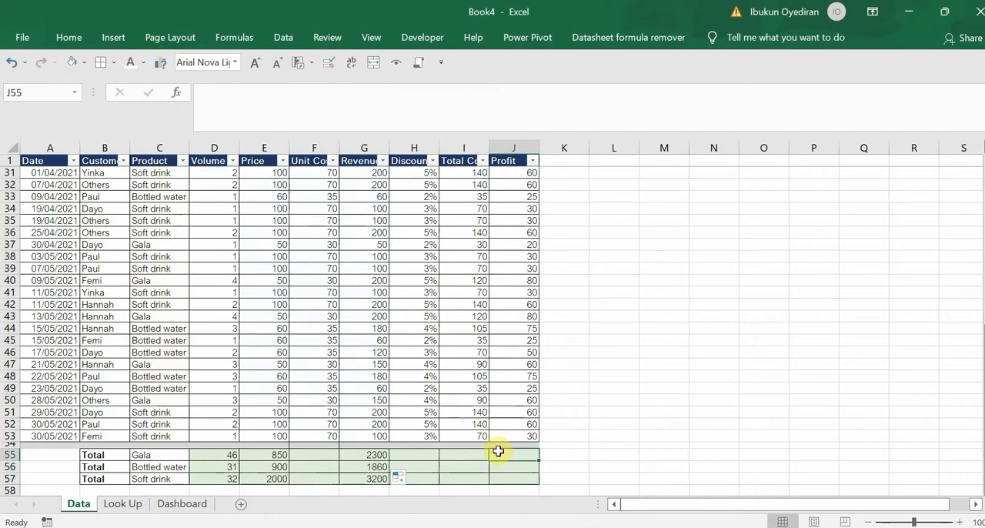
{"action": "key", "text": "ctrl+v"}
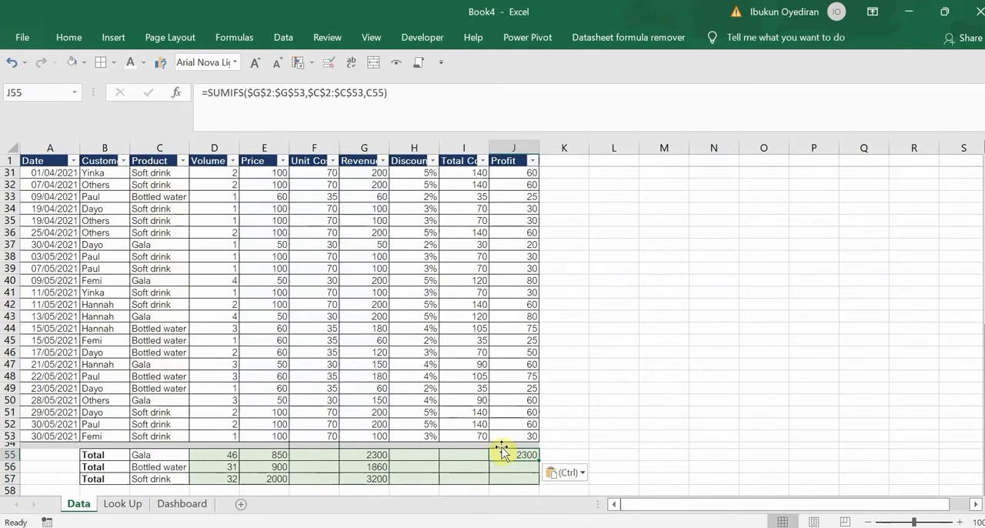
Change the sum range in the J55 formula to $J$2:$J$53 and fill the formula down to J57
{"action": "left_click", "coordinate": [260, 93]}
{"action": "key", "text": "BackSpace"}
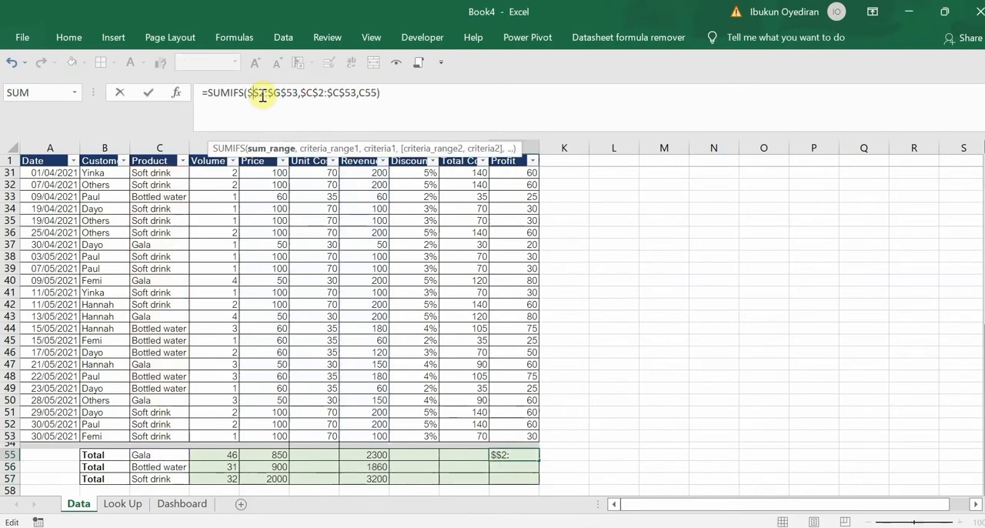
{"action": "type", "text": "J"}
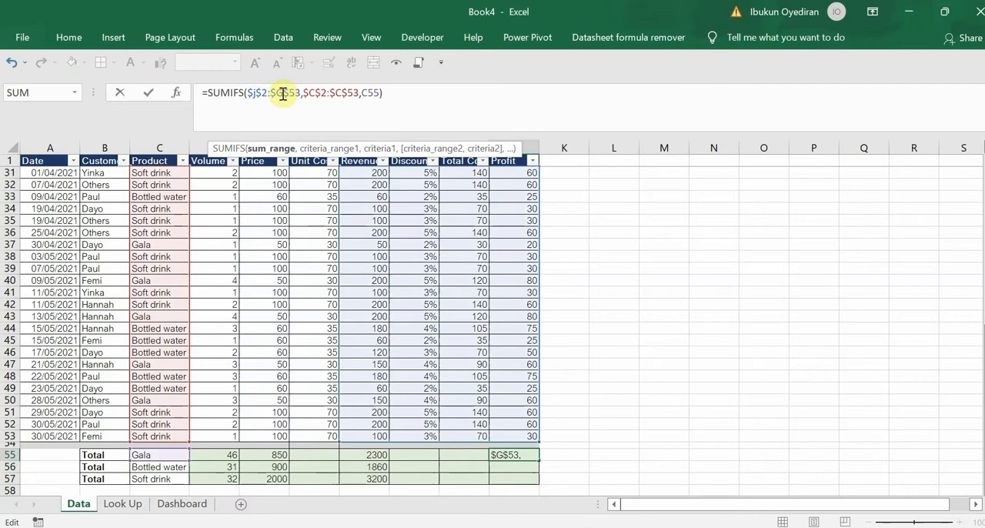
{"action": "left_click", "coordinate": [282, 93]}
{"action": "key", "text": "BackSpace"}
{"action": "type", "text": "J"}
{"action": "key", "text": "Return"}
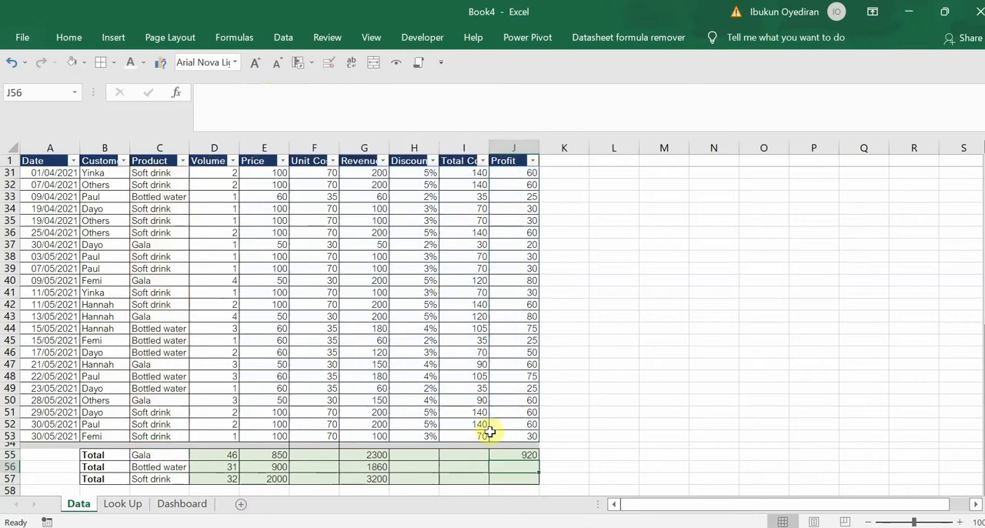
{"action": "left_click", "coordinate": [514, 454]}
{"action": "left_click_drag", "start_coordinate": [538, 459], "coordinate": [536, 485]}
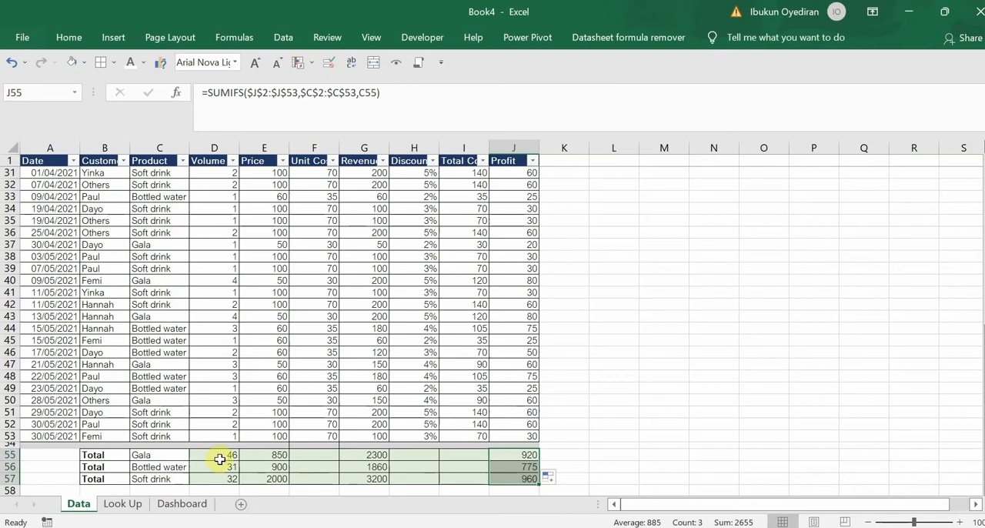
Select only the blank cells within F55:I57 using Go To Special and enter a dash in all of them at once
{"action": "left_click", "coordinate": [218, 456]}
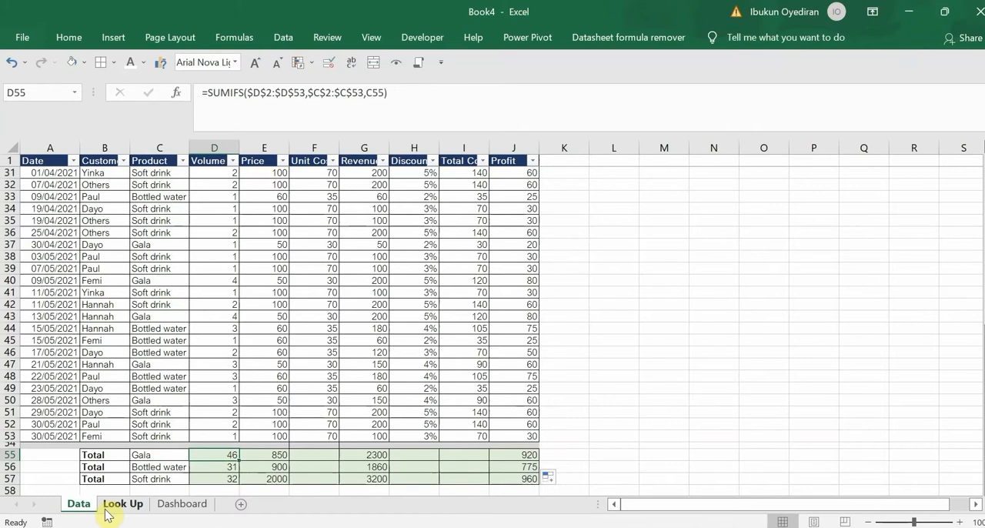
{"action": "left_click_drag", "start_coordinate": [316, 454], "coordinate": [462, 475]}
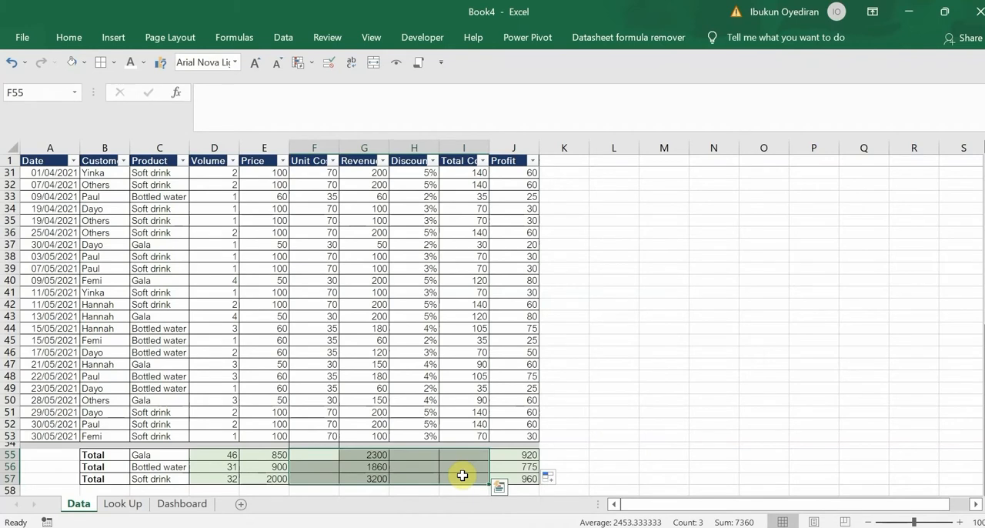
{"action": "key", "text": "F5"}
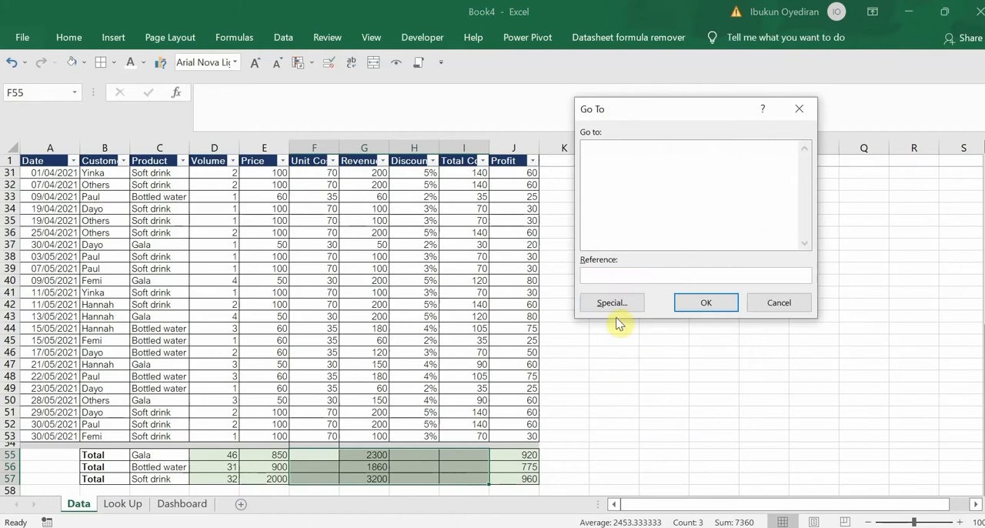
{"action": "left_click", "coordinate": [615, 308]}
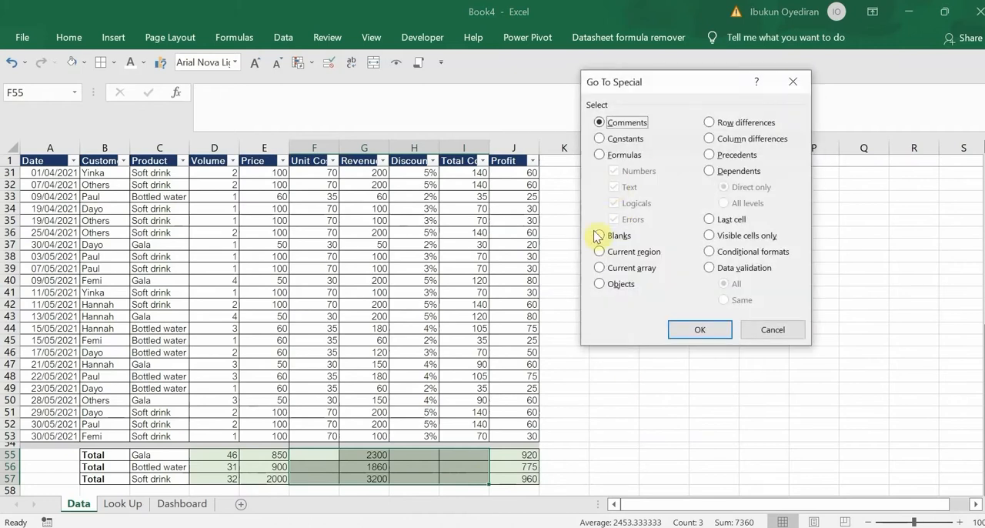
{"action": "left_click", "coordinate": [600, 235]}
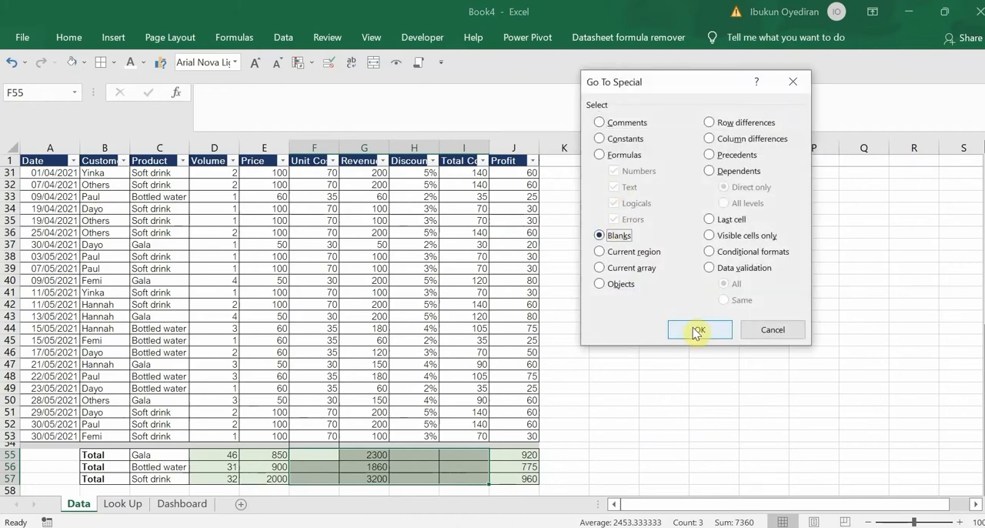
{"action": "left_click", "coordinate": [697, 331]}
{"action": "type", "text": "-"}
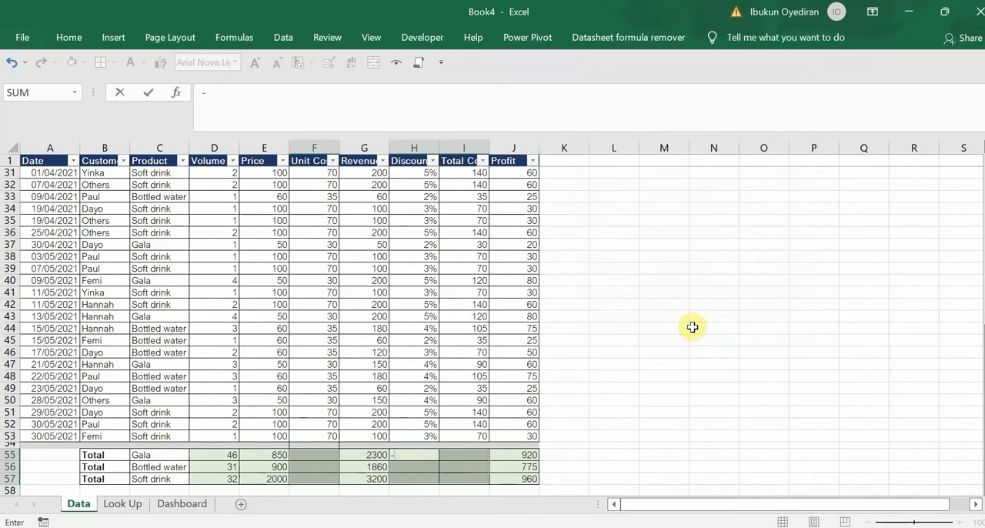
{"action": "key", "text": "ctrl+Return"}
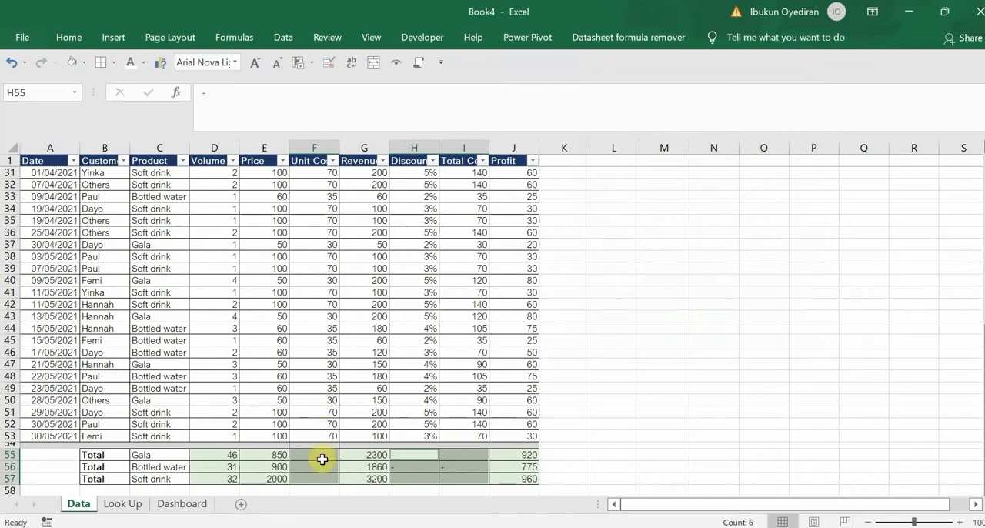
Enter a dash in each of the Unit Cost total cells F55, F56 and F57
{"action": "left_click", "coordinate": [324, 456]}
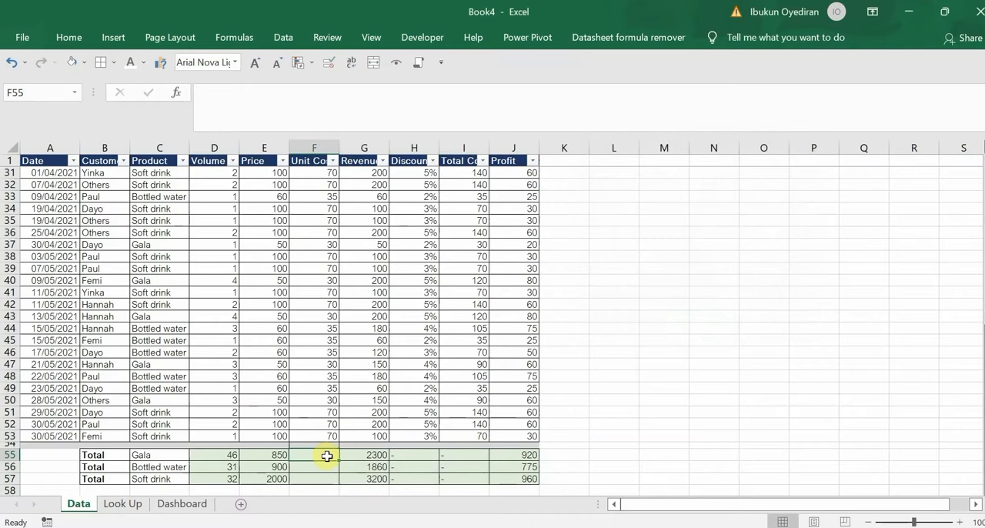
{"action": "left_click", "coordinate": [415, 454]}
{"action": "left_click", "coordinate": [323, 453]}
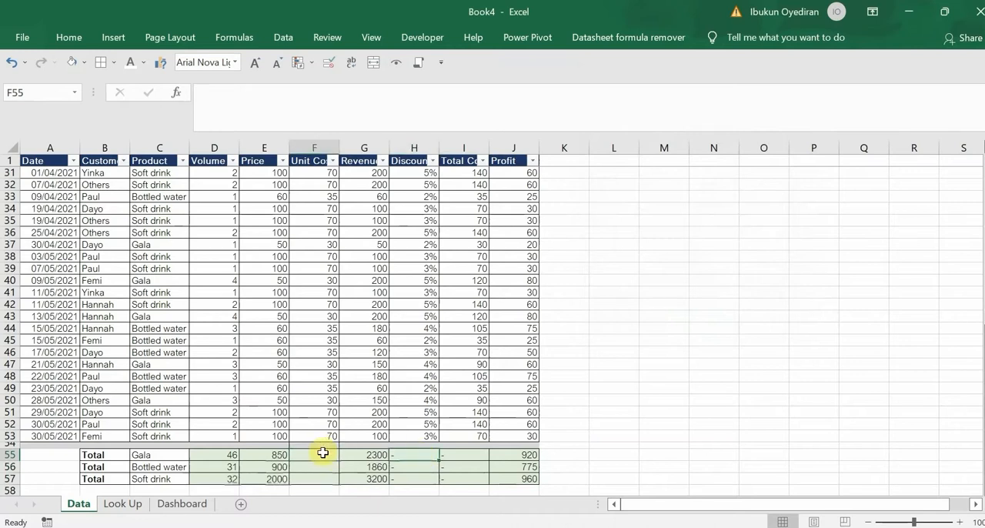
{"action": "type", "text": "-"}
{"action": "key", "text": "Return"}
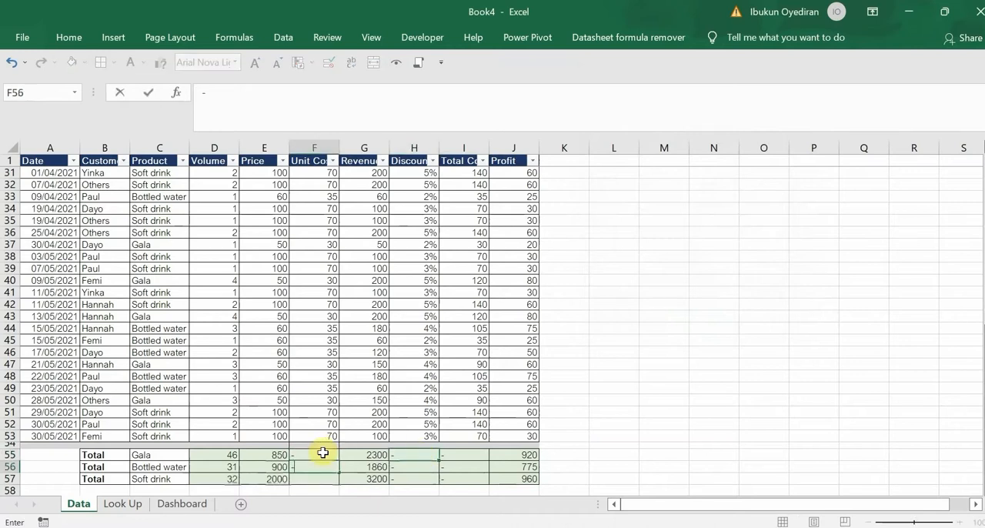
{"action": "type", "text": "-"}
{"action": "key", "text": "Return"}
{"action": "type", "text": "-"}
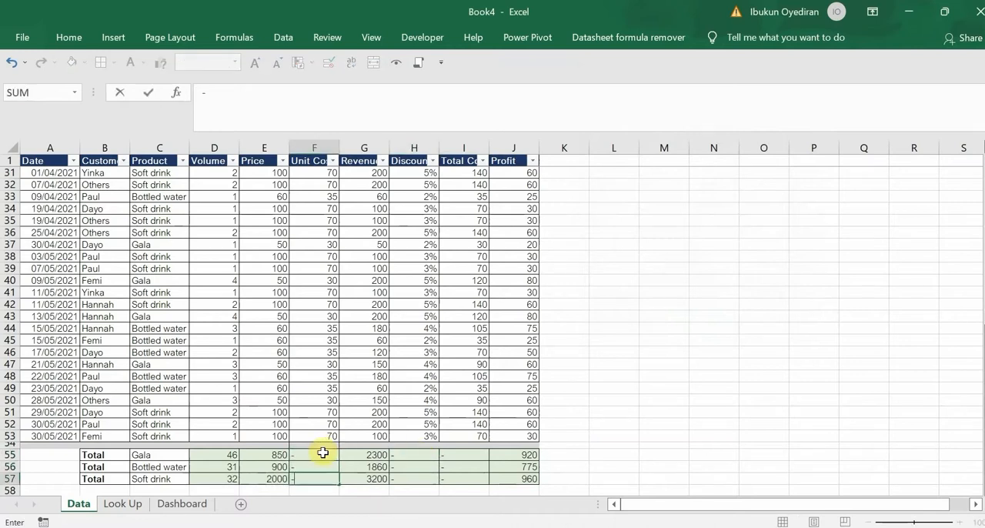
{"action": "left_click", "coordinate": [481, 425]}
{"action": "key", "text": "BackSpace"}
{"action": "key", "text": "BackSpace"}
{"action": "key", "text": "BackSpace"}
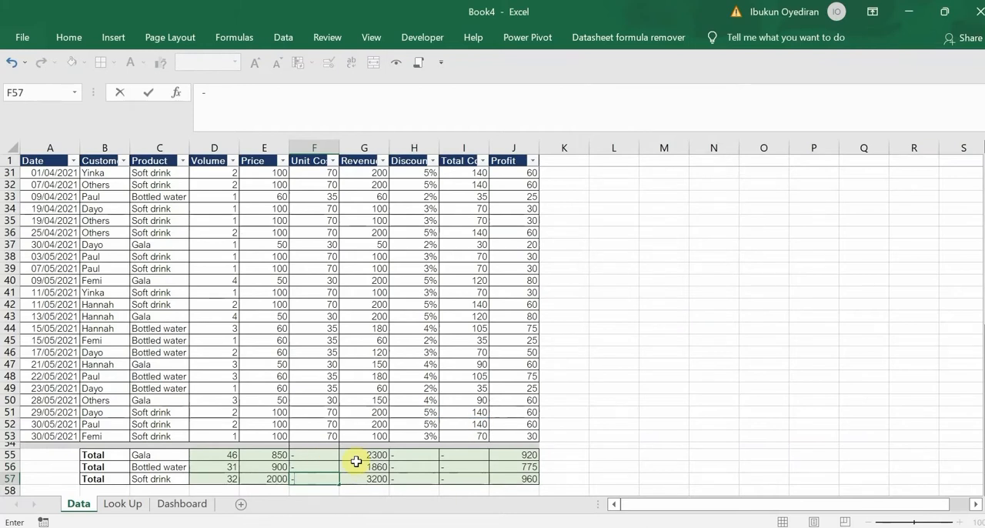
{"action": "key", "text": "Return"}
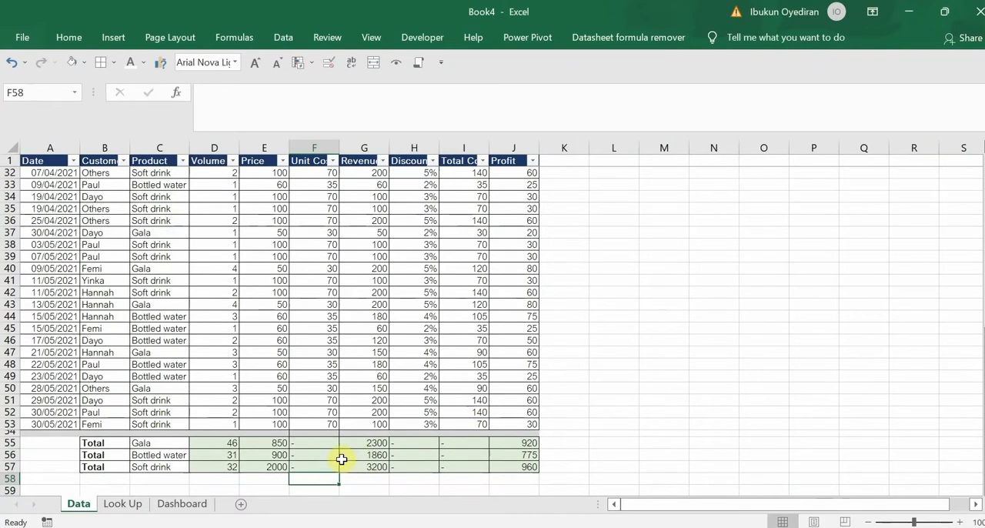
Start a SUMIF formula in B2 of the Dashboard sheet, the Profit cell of the first customer
{"action": "left_click", "coordinate": [177, 503]}
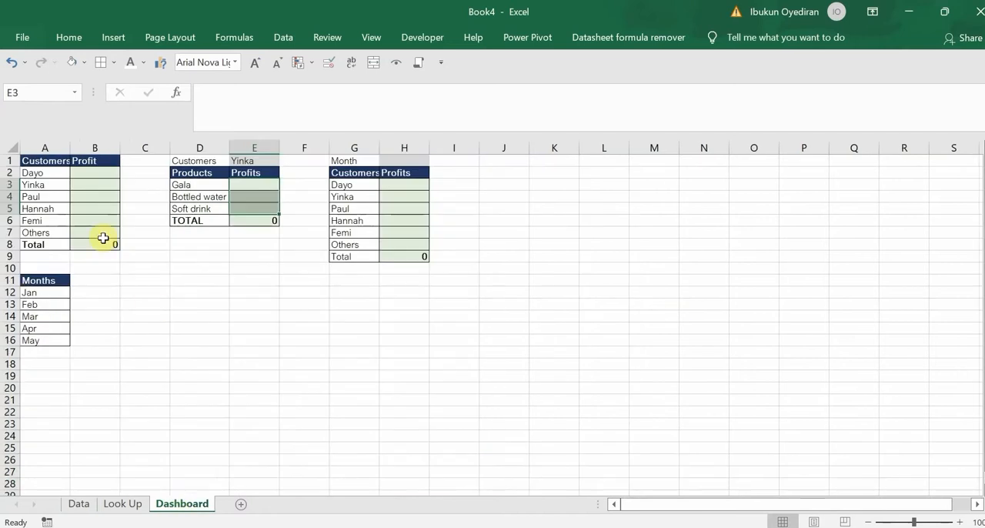
{"action": "left_click", "coordinate": [86, 173]}
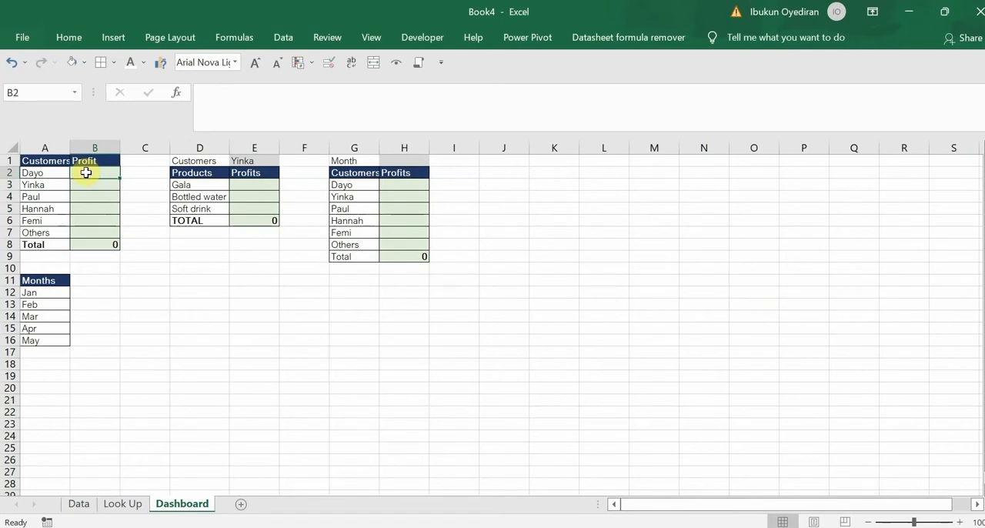
{"action": "type", "text": "=sumif"}
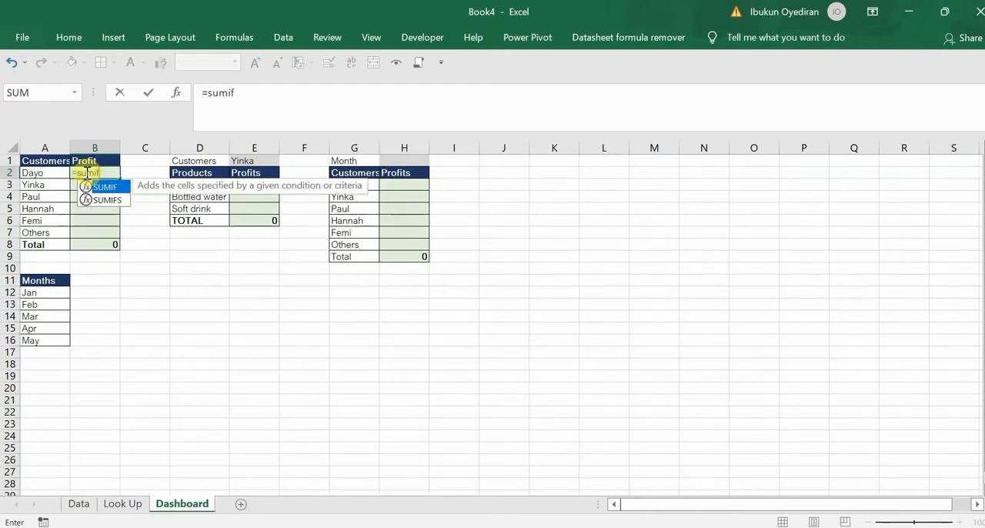
{"action": "key", "text": "Tab"}
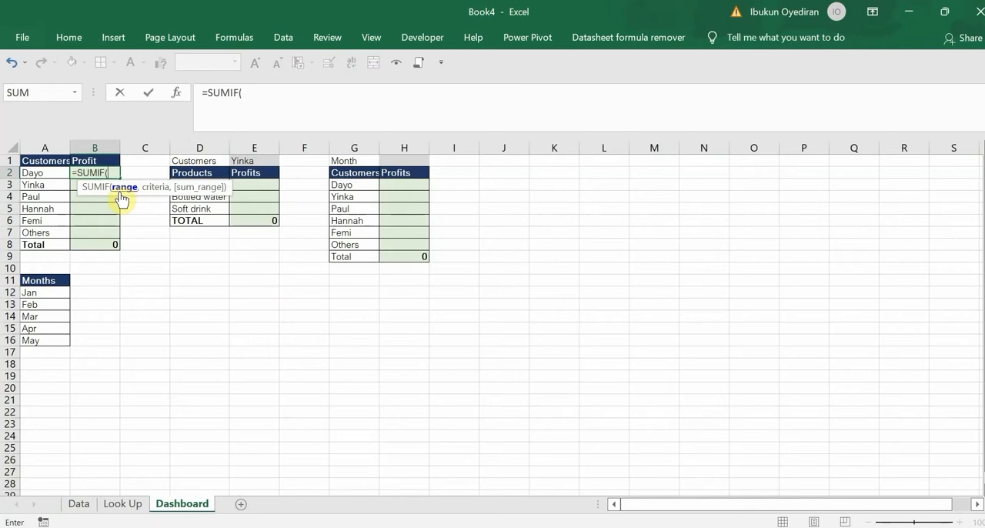
Set the SUMIF range argument to the absolute reference Data!$A$2:$B$2
{"action": "left_click", "coordinate": [77, 503]}
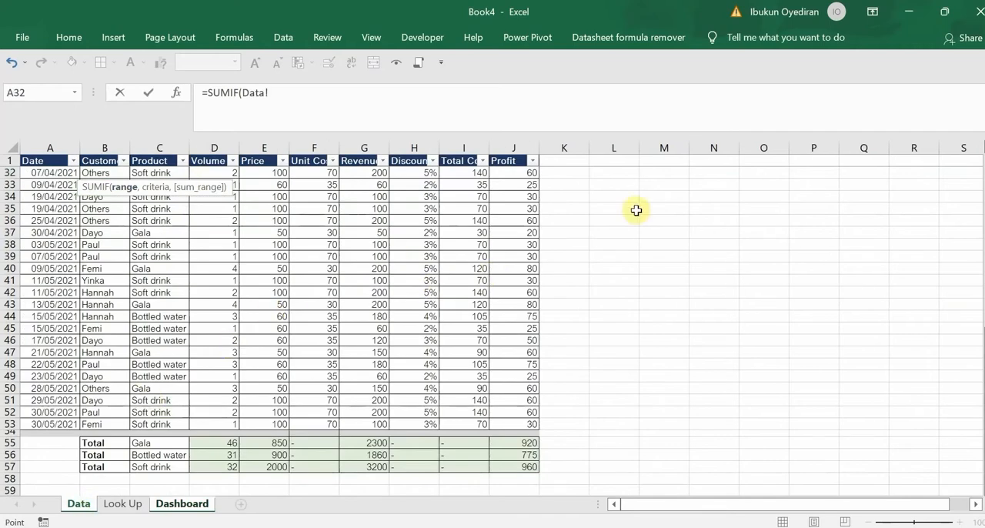
{"action": "left_click_drag", "start_coordinate": [983, 377], "coordinate": [972, 177]}
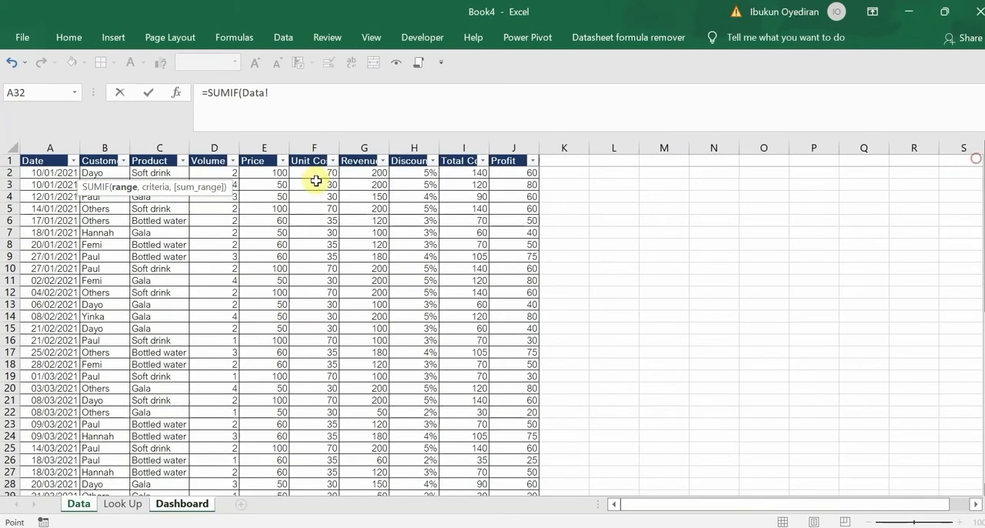
{"action": "left_click", "coordinate": [103, 174]}
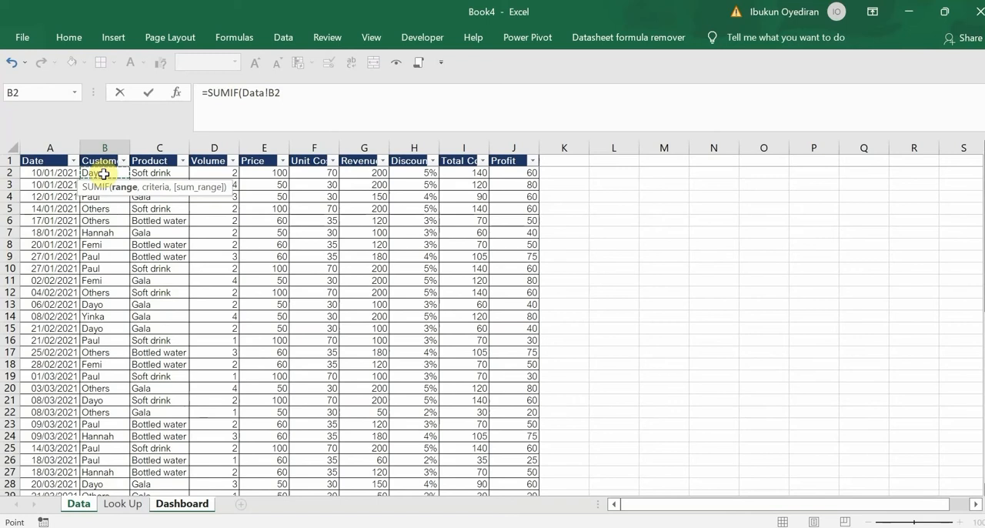
{"action": "key", "text": "shift+Left"}
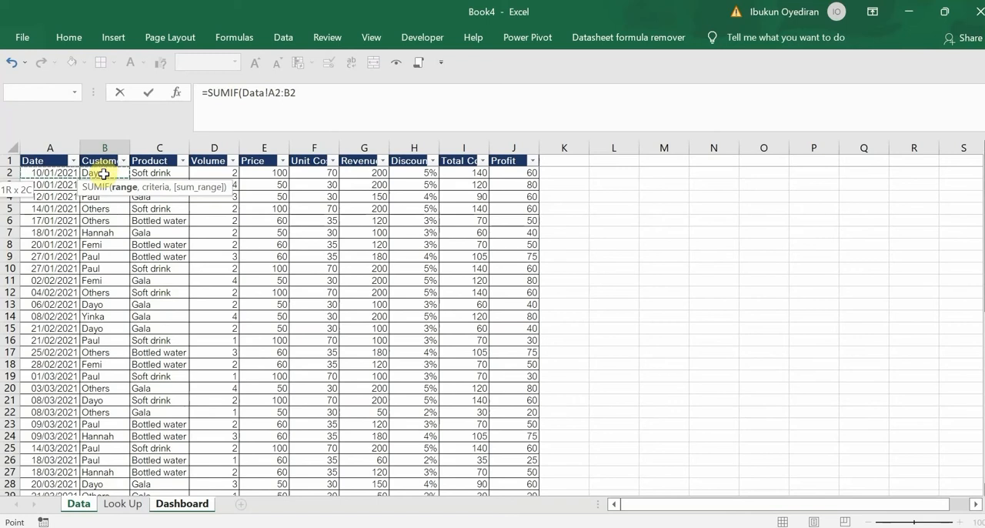
{"action": "key", "text": "F4"}
{"action": "type", "text": ","}
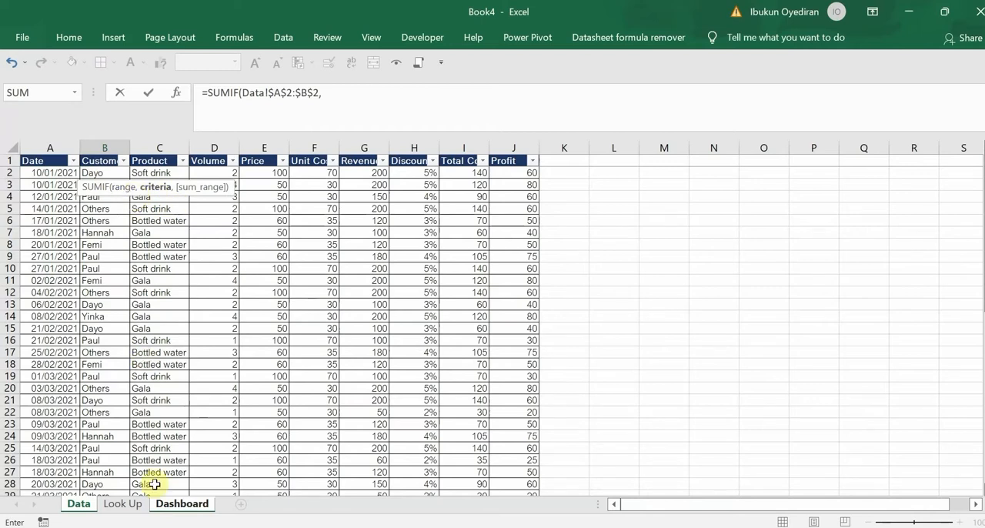
Set the SUMIF criteria argument to Dashboard!A2, the first customer's name cell
{"action": "left_click", "coordinate": [169, 505]}
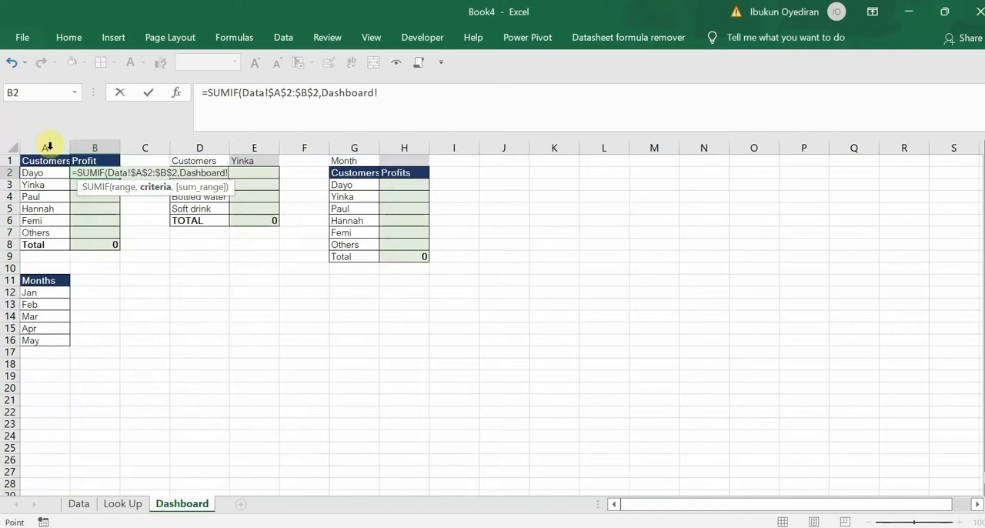
{"action": "left_click", "coordinate": [41, 174]}
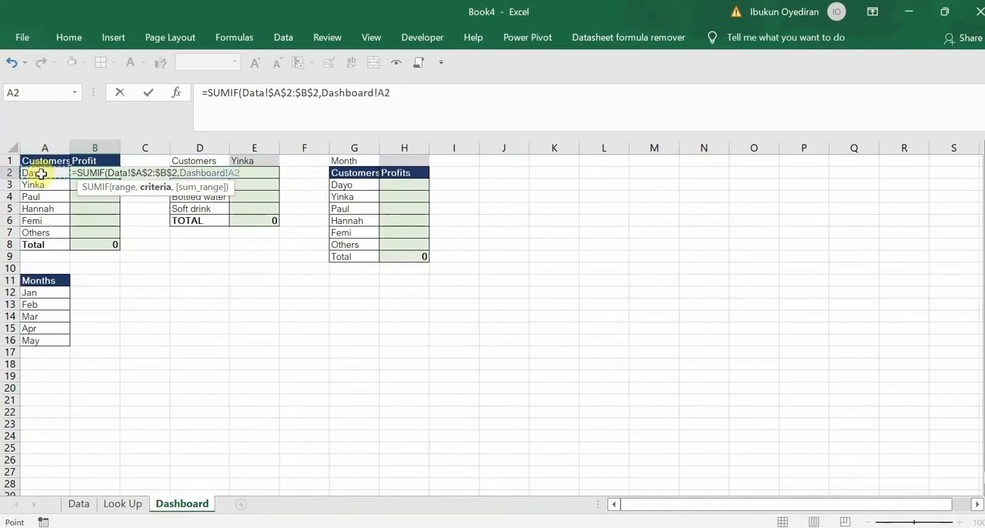
{"action": "type", "text": ","}
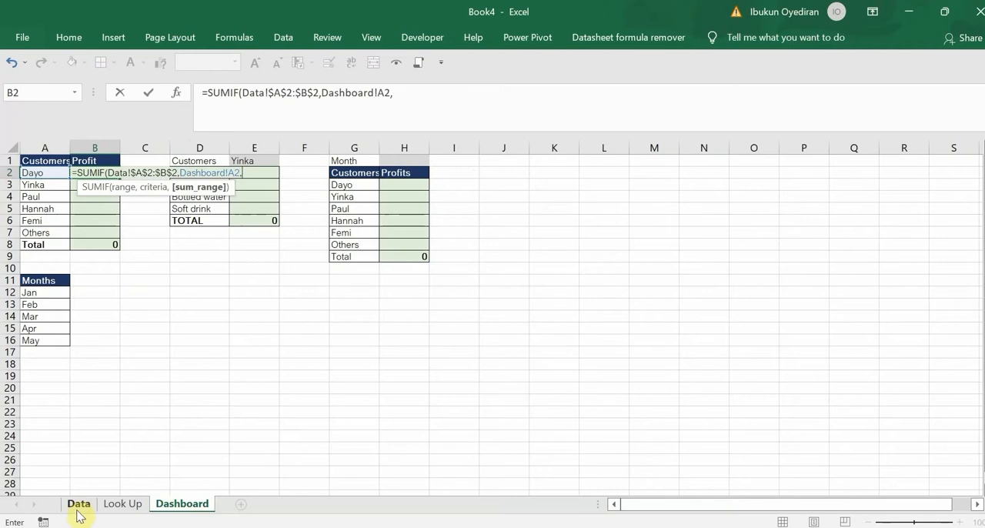
Try to set the SUMIF sum range to the absolute Profit column reference Data!$J$2:$J$53
{"action": "left_click", "coordinate": [78, 508]}
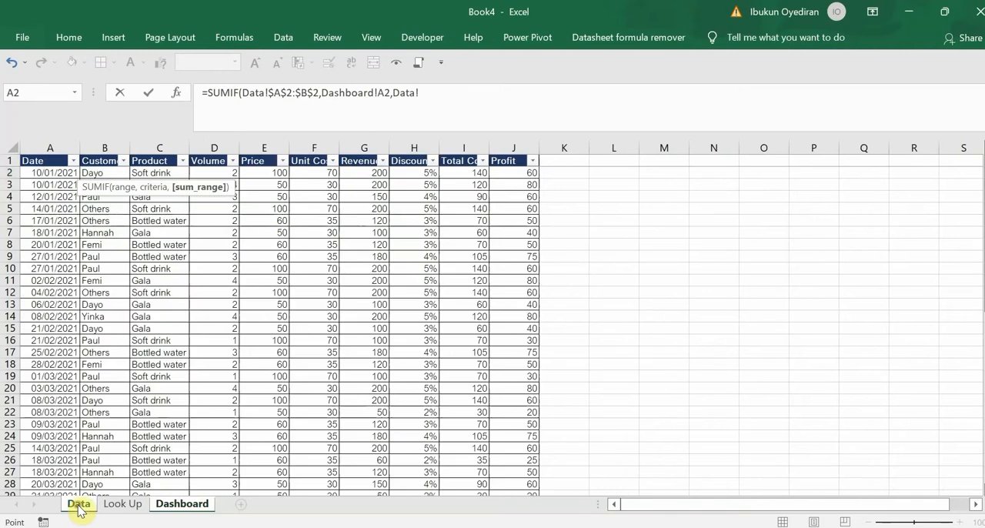
{"action": "left_click", "coordinate": [184, 506]}
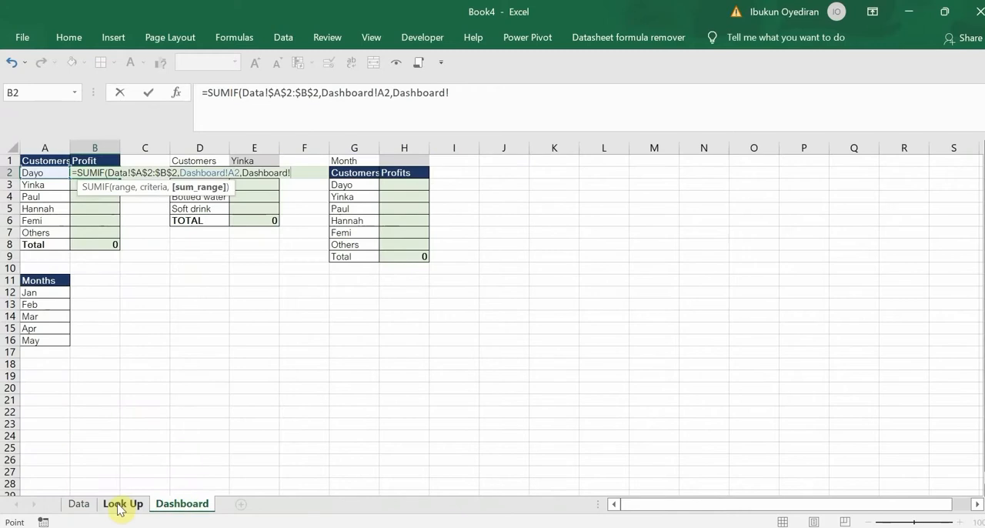
{"action": "left_click", "coordinate": [79, 505]}
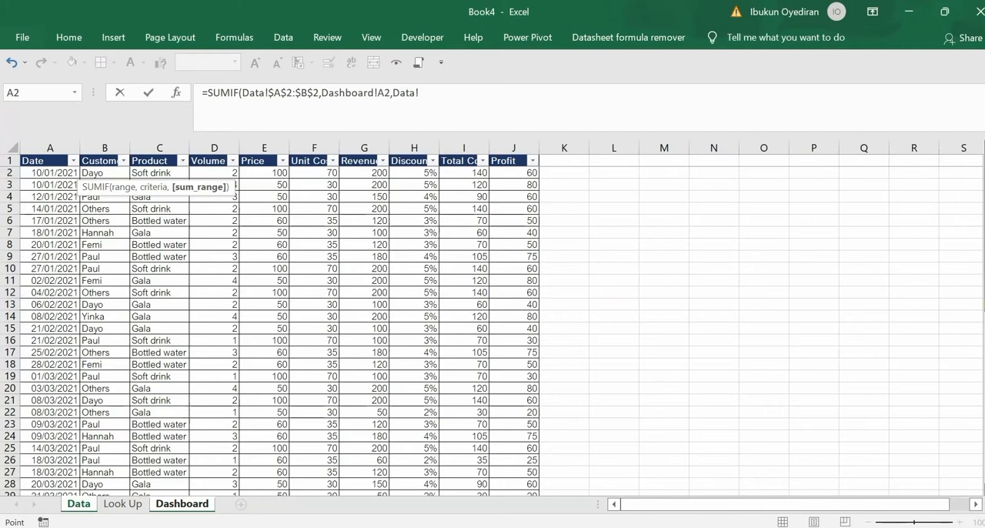
{"action": "left_click_drag", "start_coordinate": [523, 173], "coordinate": [527, 171]}
{"action": "key", "text": "ctrl+shift+Down"}
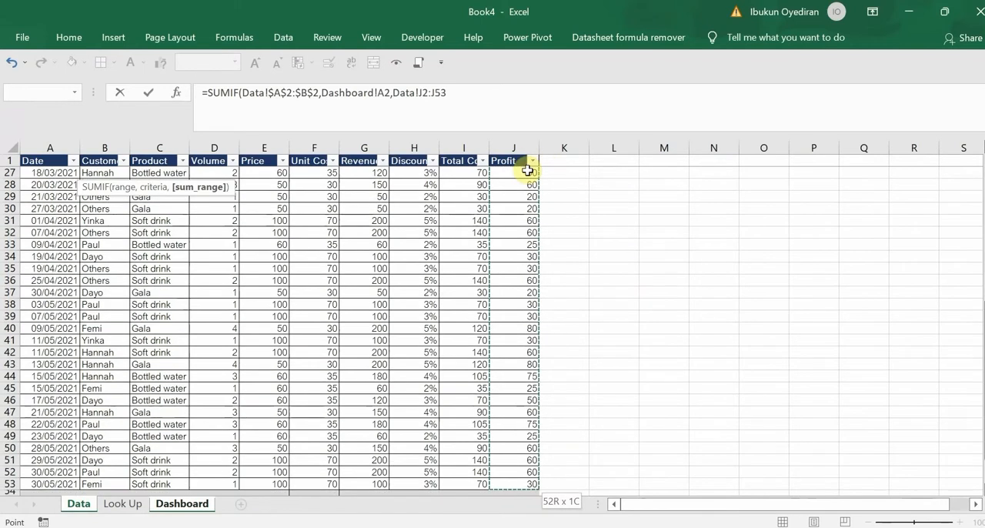
{"action": "key", "text": "F4"}
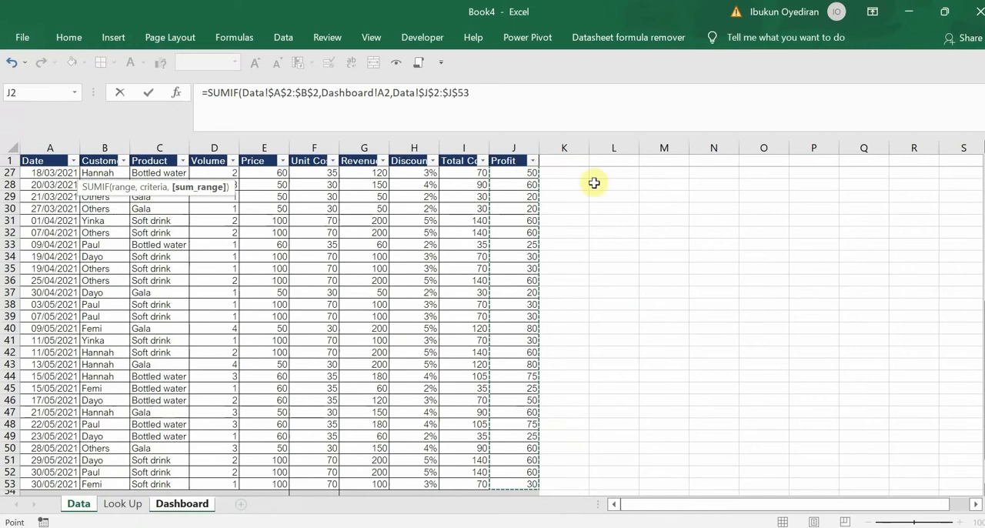
{"action": "scroll", "coordinate": [977, 285], "scroll_direction": "up", "scroll_amount": 8}
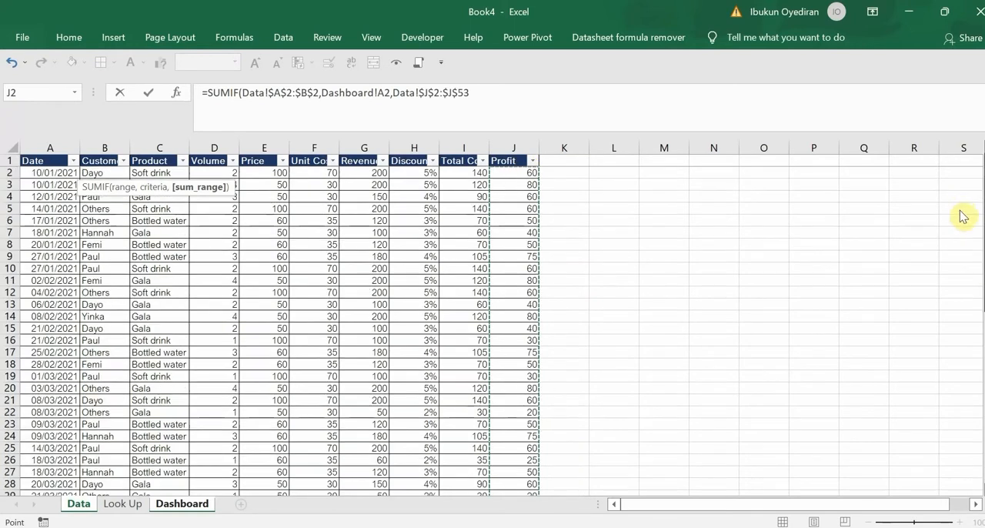
{"action": "left_click", "coordinate": [961, 209]}
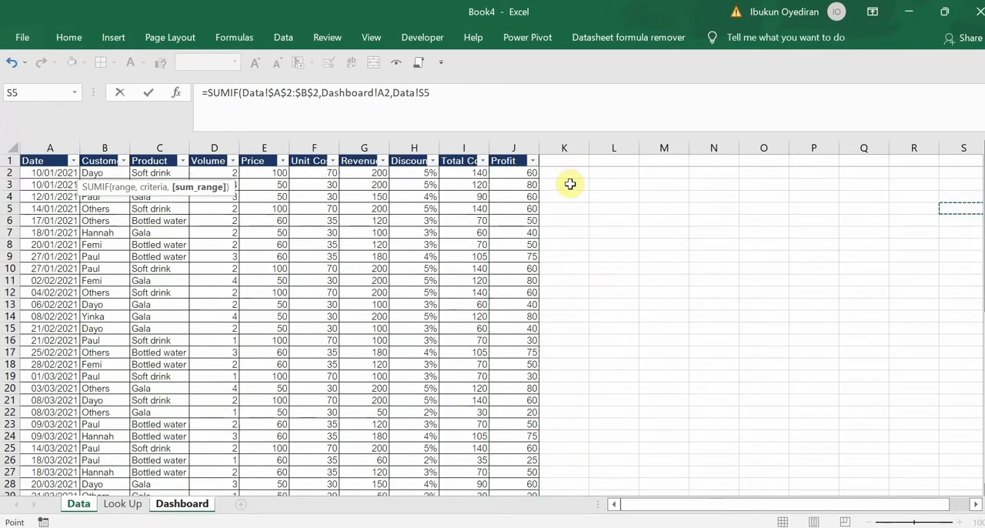
Change the start of the SUMIF range argument to $B$2, close the parenthesis and enter the formula
{"action": "left_click", "coordinate": [280, 92]}
{"action": "key", "text": "BackSpace"}
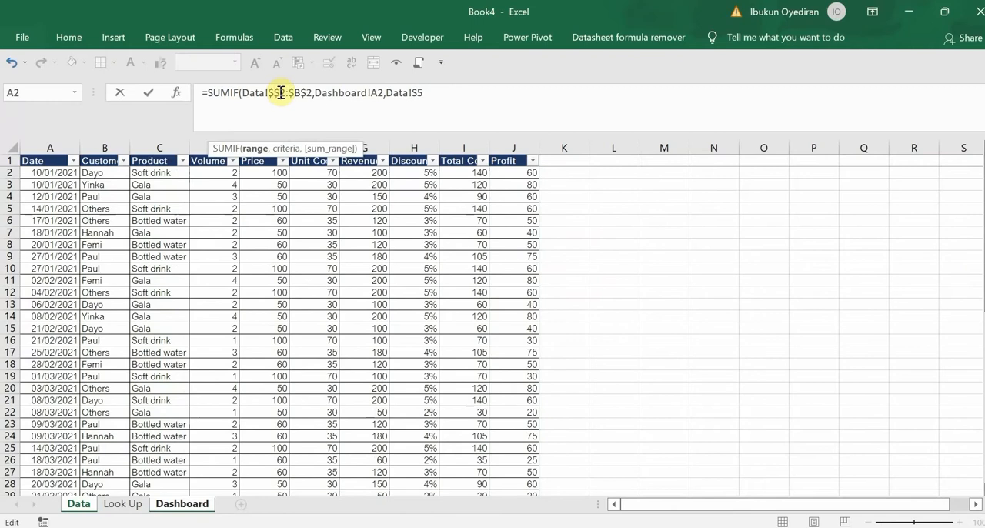
{"action": "type", "text": "b"}
{"action": "left_click", "coordinate": [443, 93]}
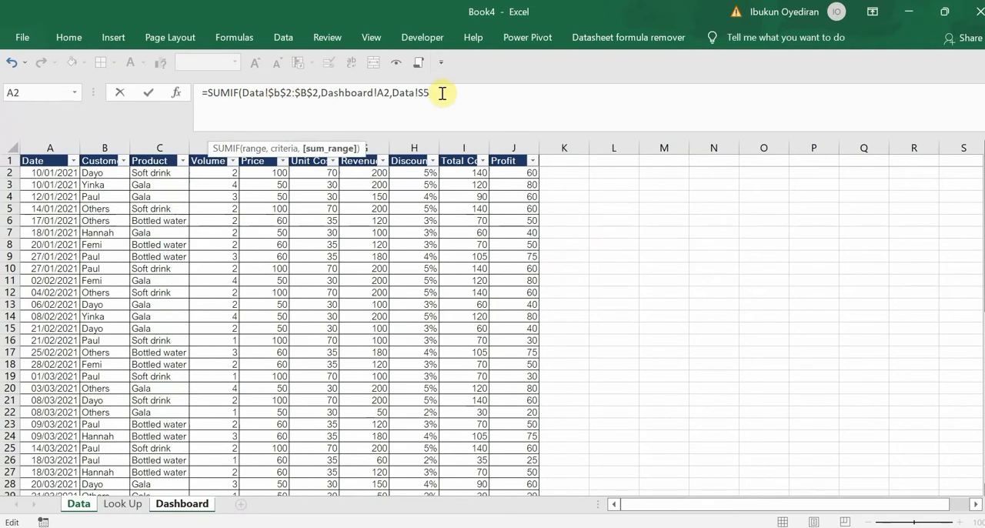
{"action": "type", "text": ")"}
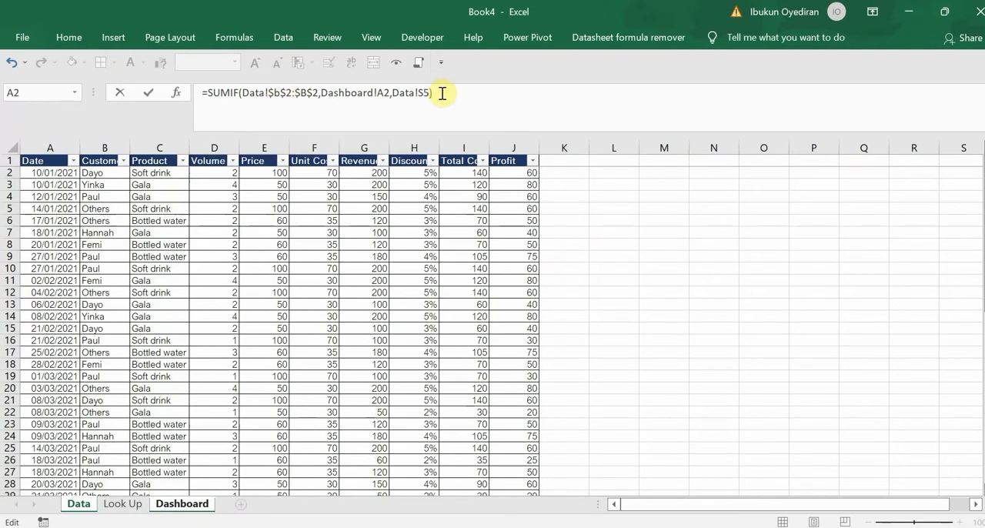
{"action": "key", "text": "Return"}
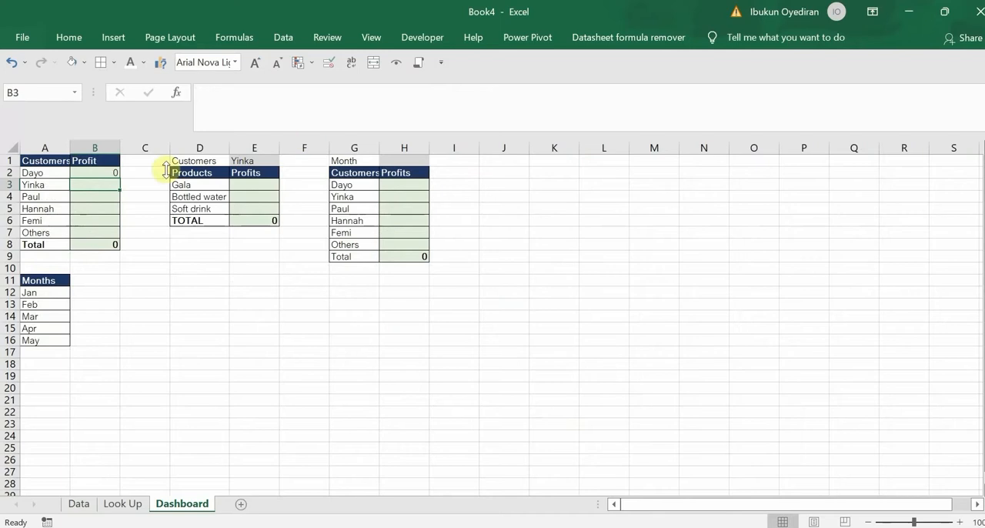
Copy the B2 formula down through B7 for the remaining customers
{"action": "left_click", "coordinate": [97, 166]}
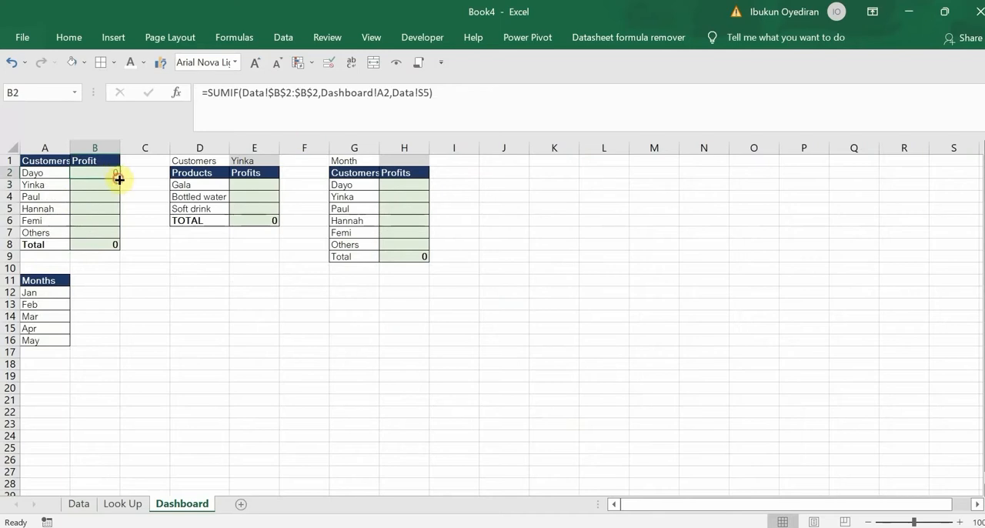
{"action": "left_click_drag", "start_coordinate": [119, 179], "coordinate": [110, 233]}
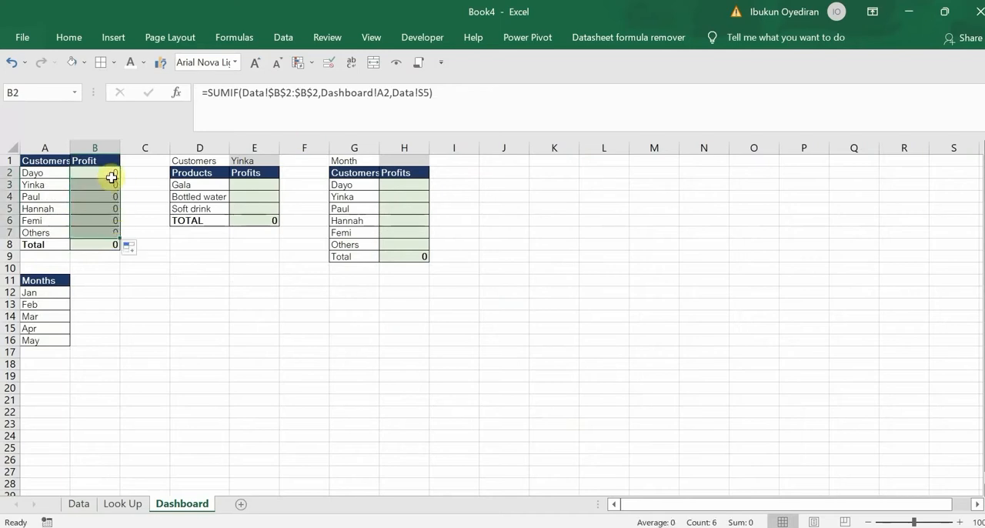
Extend the range argument of the SUMIF in B2 to Data!$B$2:$B$53
{"action": "left_click", "coordinate": [112, 177]}
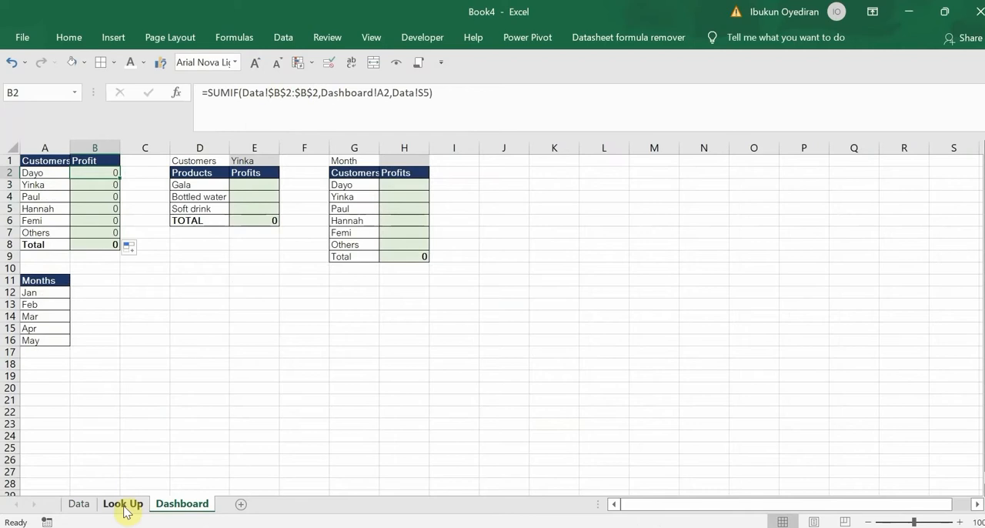
{"action": "left_click", "coordinate": [319, 92]}
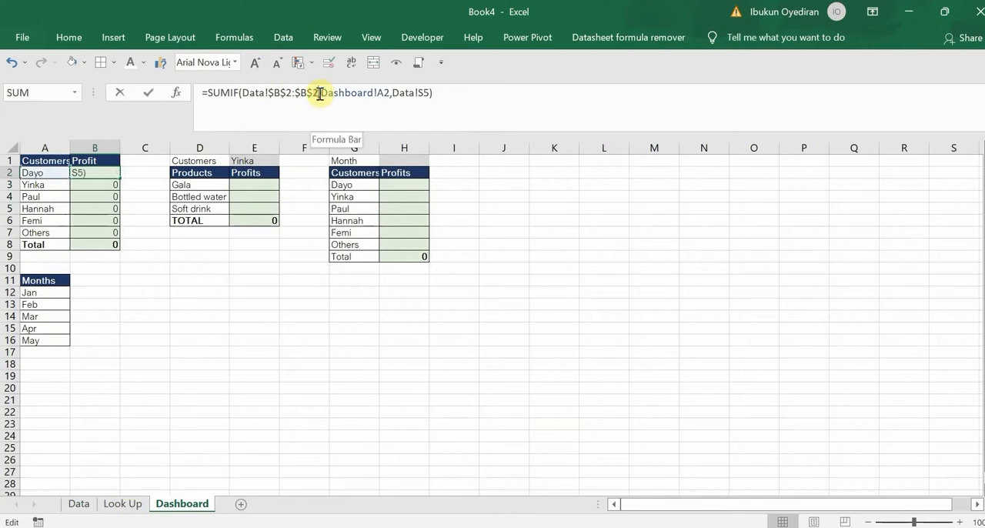
{"action": "key", "text": "BackSpace"}
{"action": "type", "text": "53"}
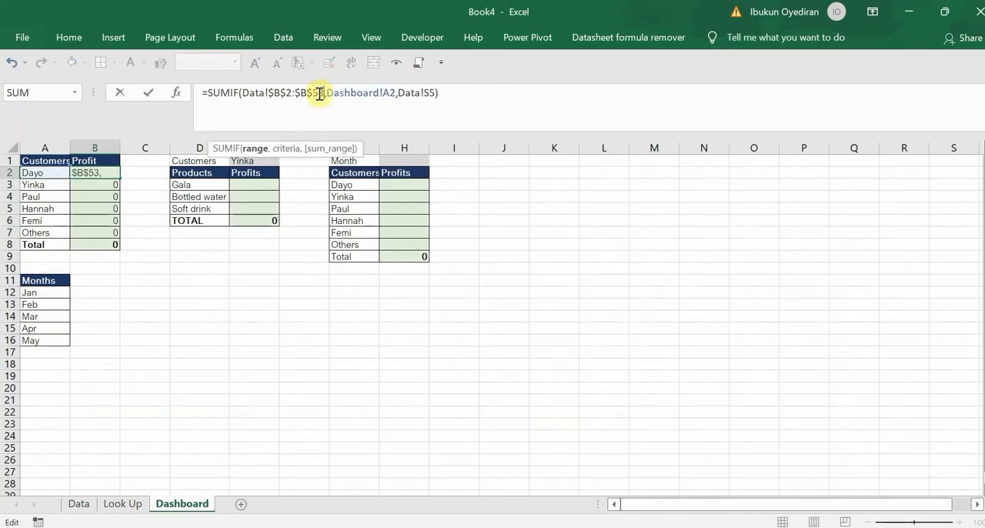
Replace the sum range in B2's SUMIF with the absolute reference Data!$J$2:$J$53 and enter the formula
{"action": "left_click", "coordinate": [435, 92]}
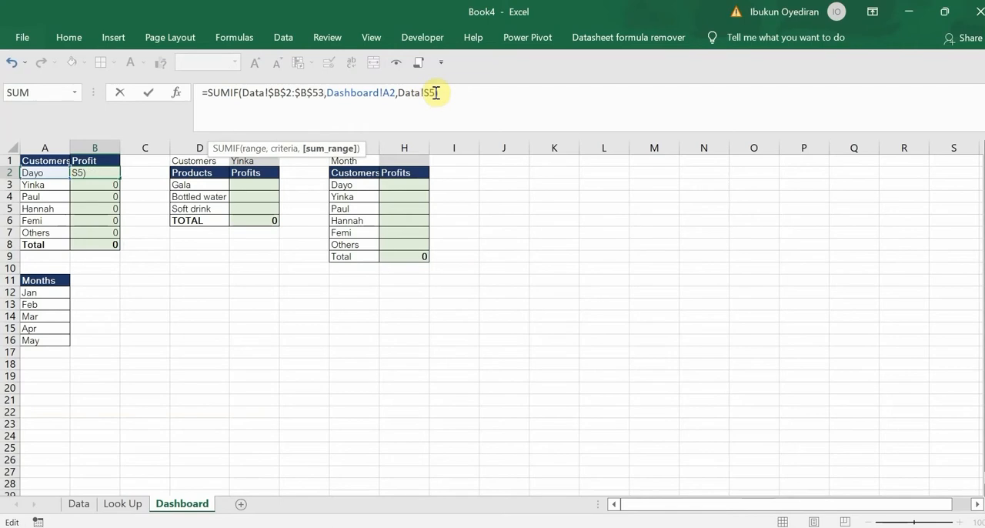
{"action": "key", "text": "BackSpace"}
{"action": "key", "text": "BackSpace"}
{"action": "key", "text": "BackSpace"}
{"action": "key", "text": "BackSpace"}
{"action": "key", "text": "BackSpace"}
{"action": "key", "text": "BackSpace"}
{"action": "key", "text": "BackSpace"}
{"action": "left_click", "coordinate": [78, 503]}
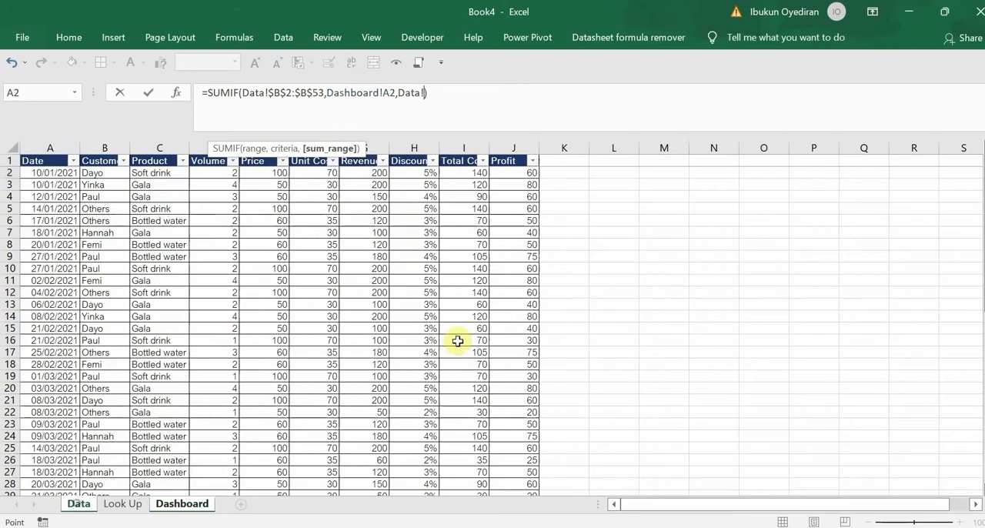
{"action": "left_click", "coordinate": [515, 169]}
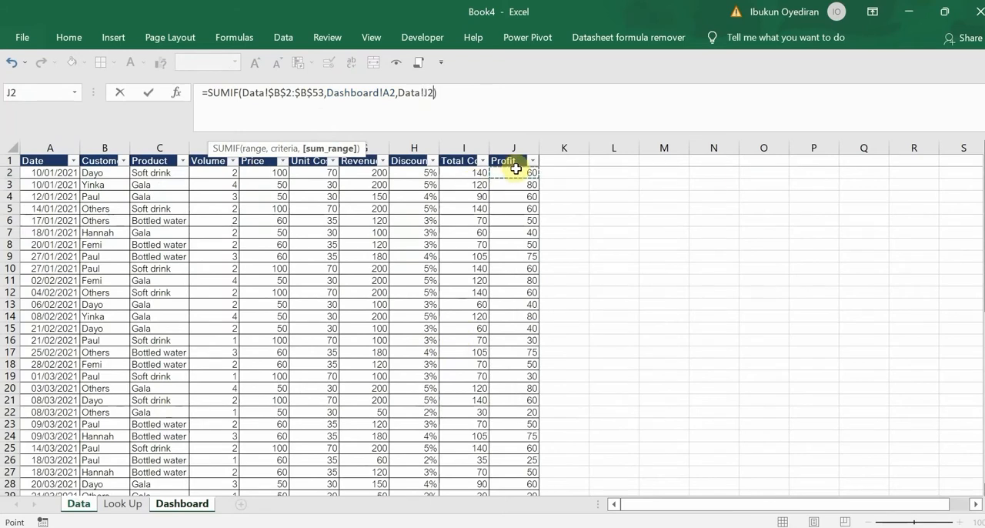
{"action": "key", "text": "ctrl+shift+Down"}
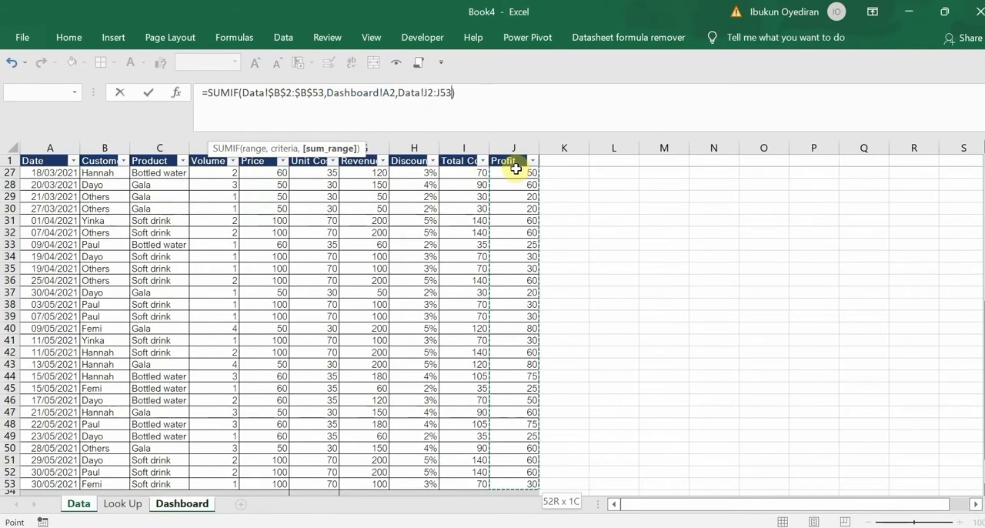
{"action": "key", "text": "F4"}
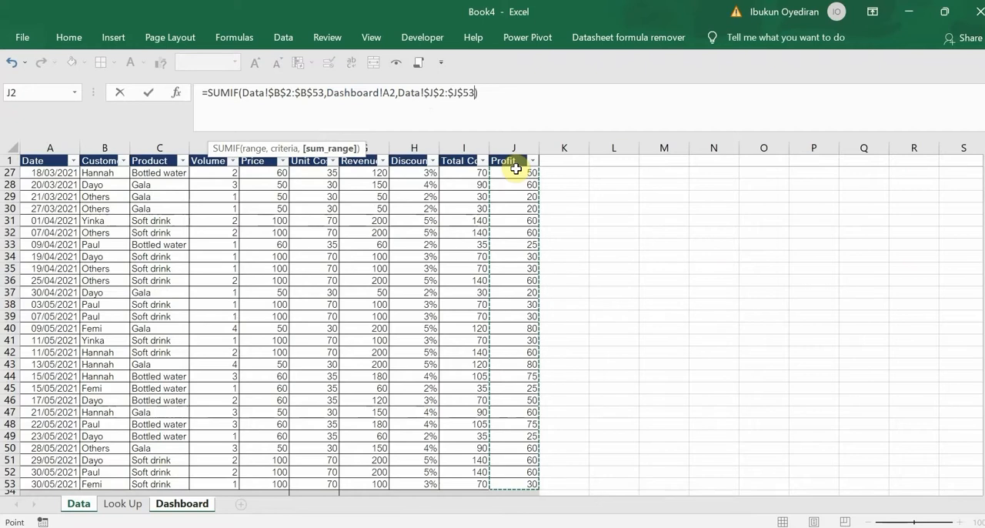
{"action": "key", "text": "Return"}
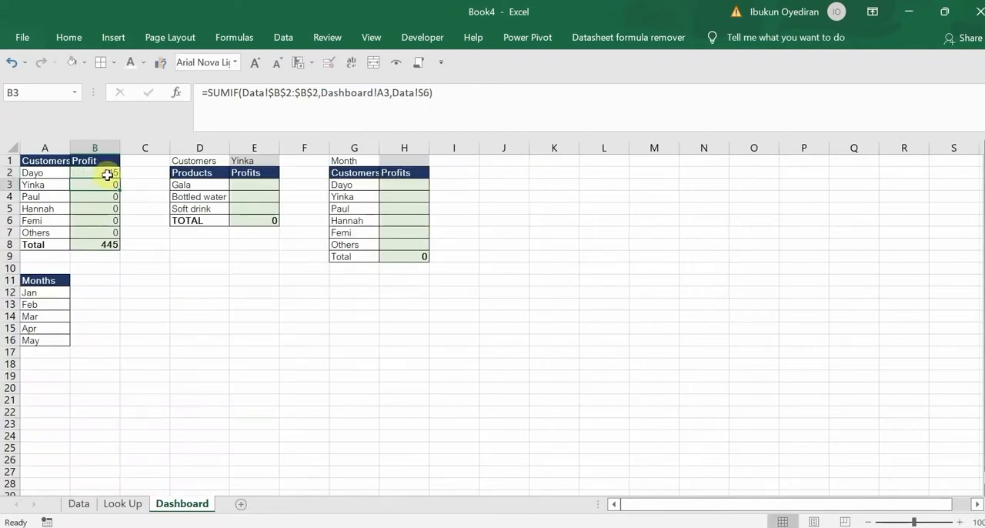
Fill the corrected SUMIF from B2 down to B7 and check the formulas in B2 and B4
{"action": "left_click_drag", "start_coordinate": [119, 177], "coordinate": [117, 234]}
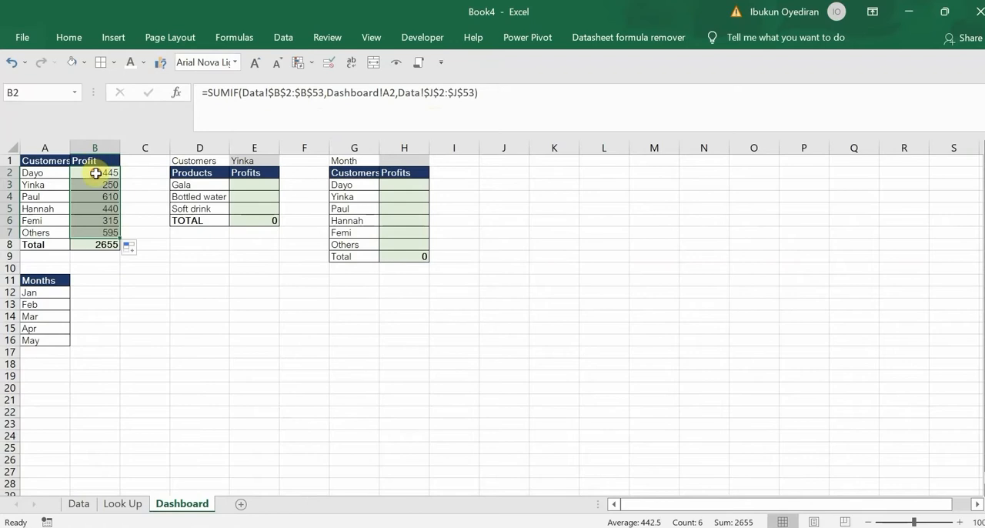
{"action": "left_click", "coordinate": [98, 173]}
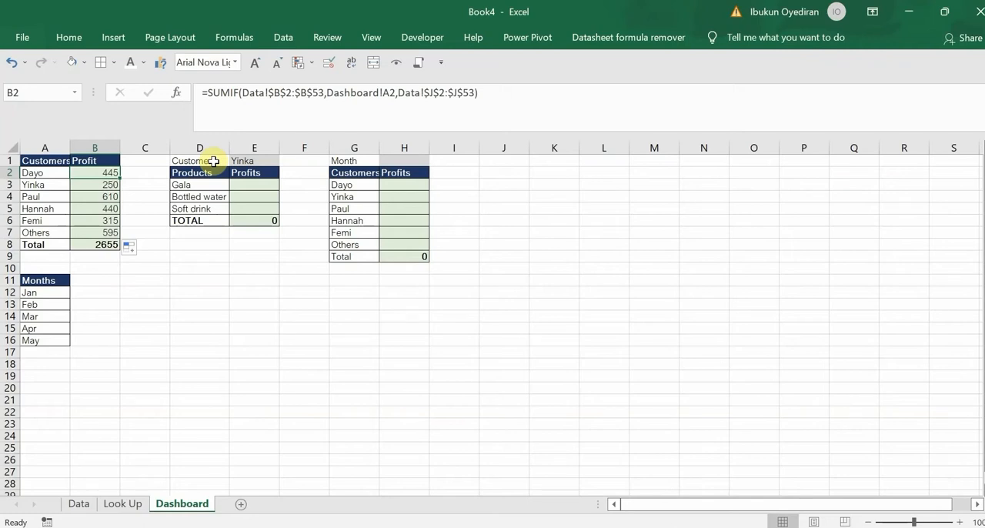
{"action": "left_click", "coordinate": [95, 196]}
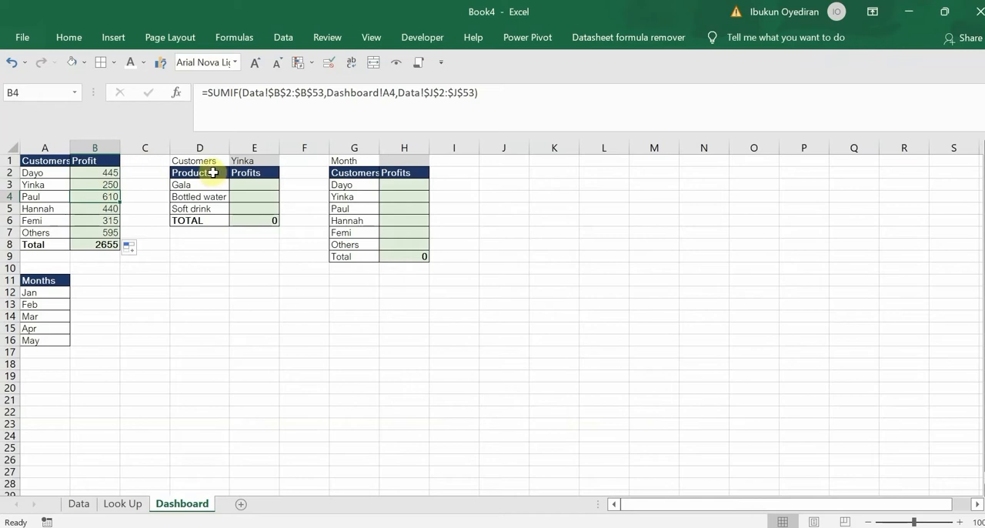
Examine the customer choices offered by the drop-down list in E1 above the product profits table
{"action": "left_click", "coordinate": [242, 185]}
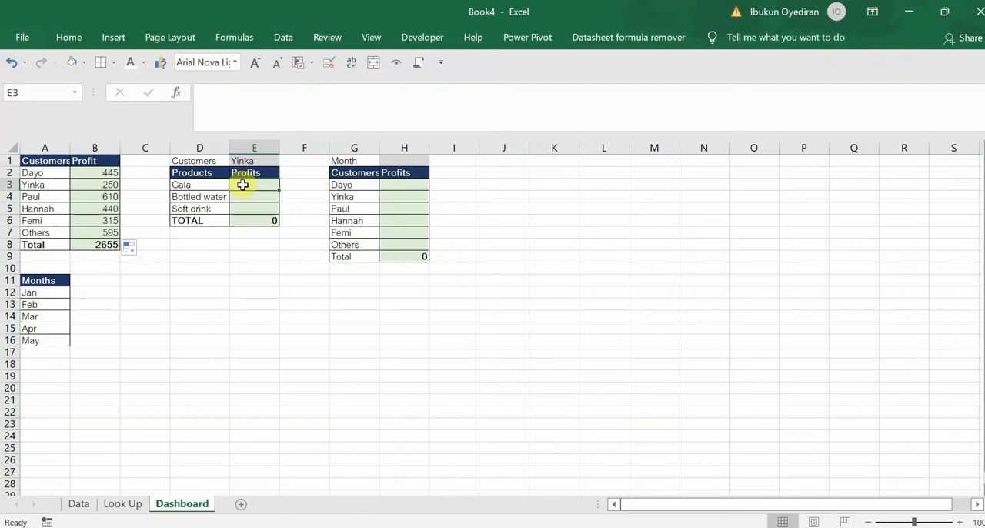
{"action": "left_click", "coordinate": [250, 160]}
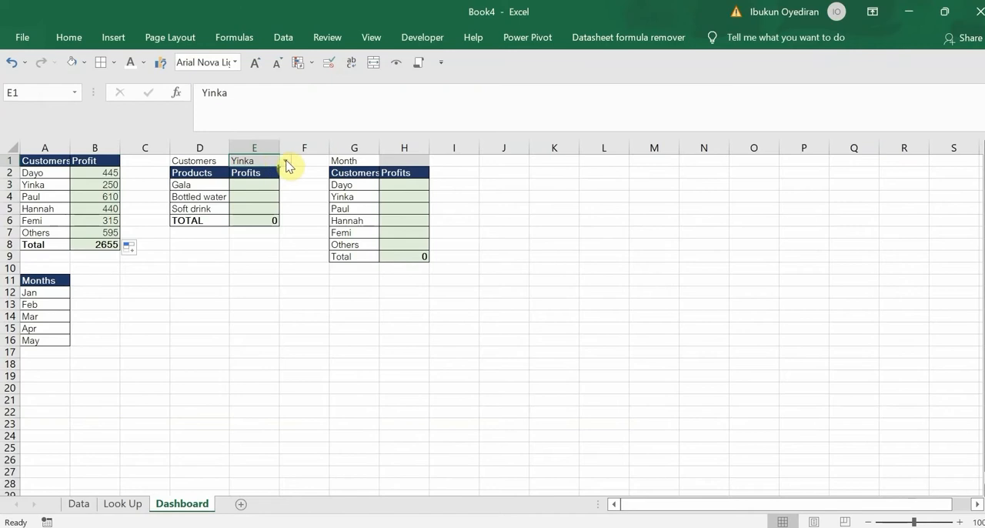
{"action": "left_click", "coordinate": [285, 160]}
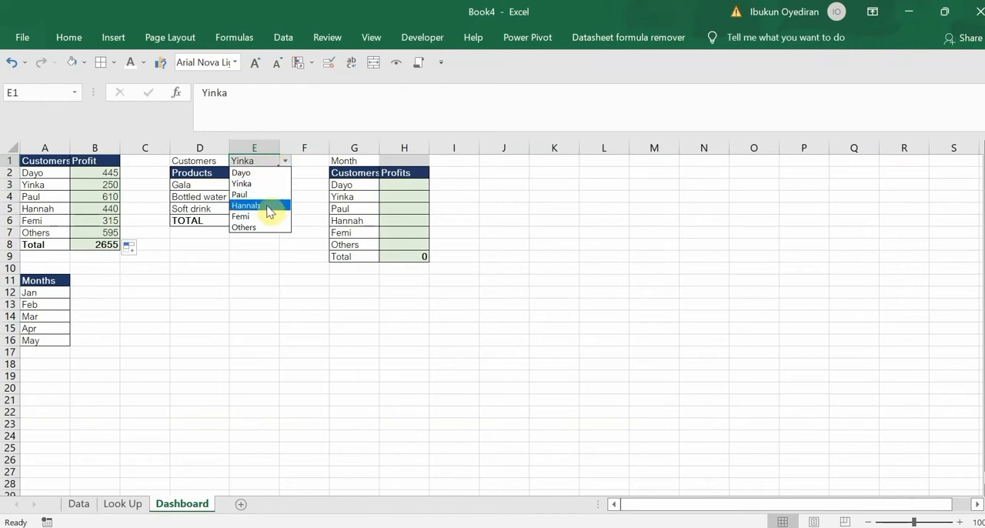
{"action": "left_click", "coordinate": [303, 156]}
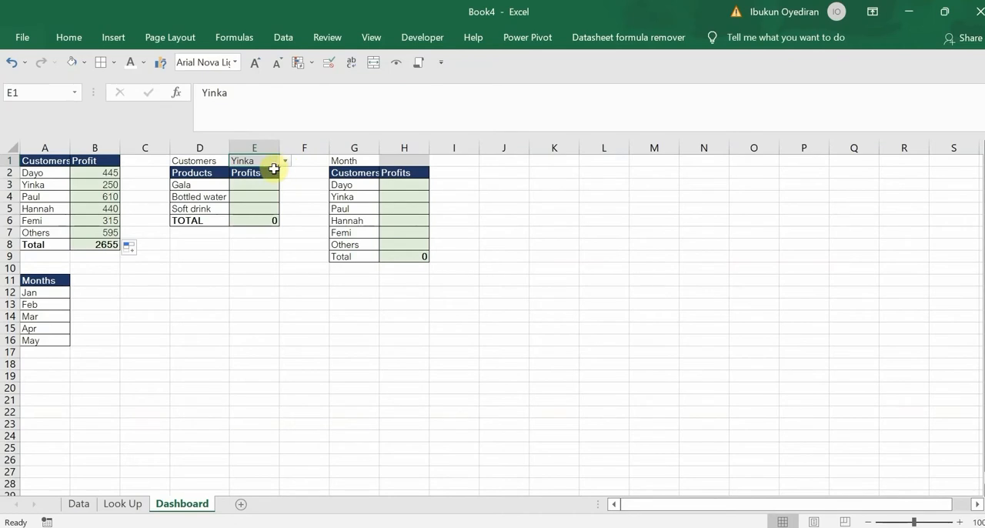
Add a list data validation to cell K4 with the customer names in $A$2:$A$7 as its source
{"action": "left_click", "coordinate": [544, 197]}
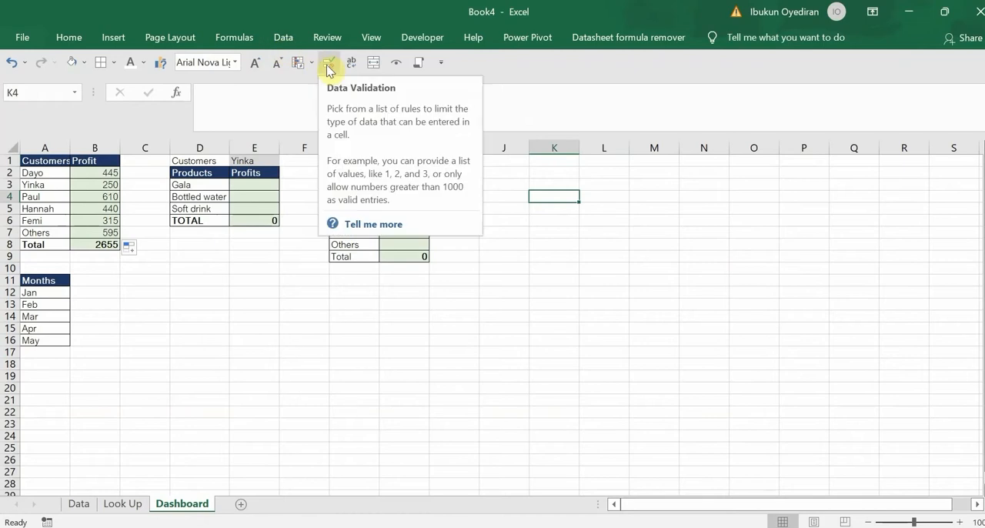
{"action": "left_click", "coordinate": [285, 43]}
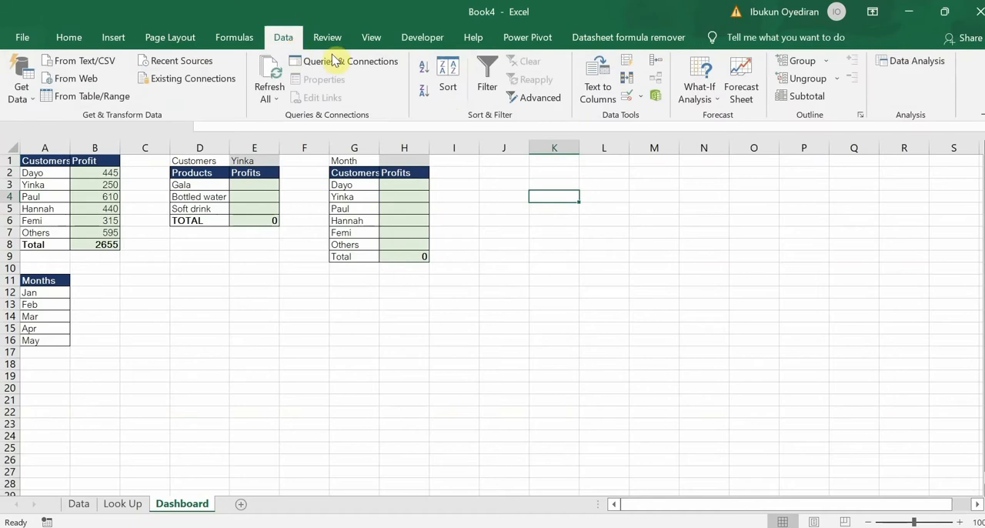
{"action": "left_click", "coordinate": [640, 97]}
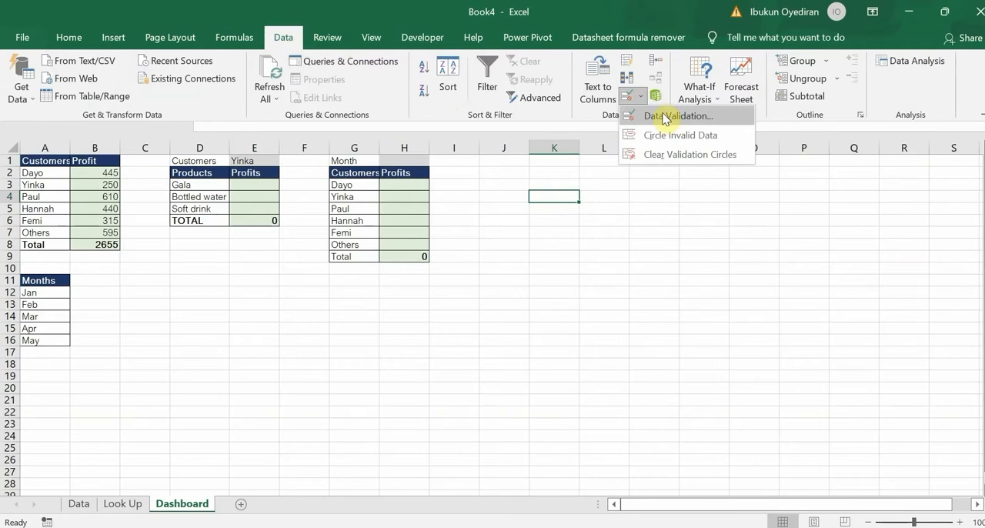
{"action": "left_click", "coordinate": [663, 115]}
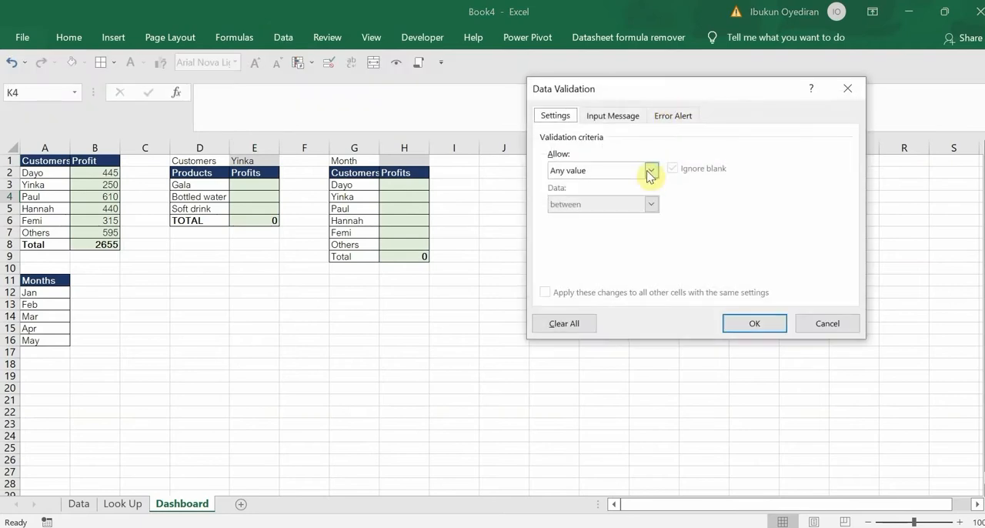
{"action": "left_click", "coordinate": [650, 170]}
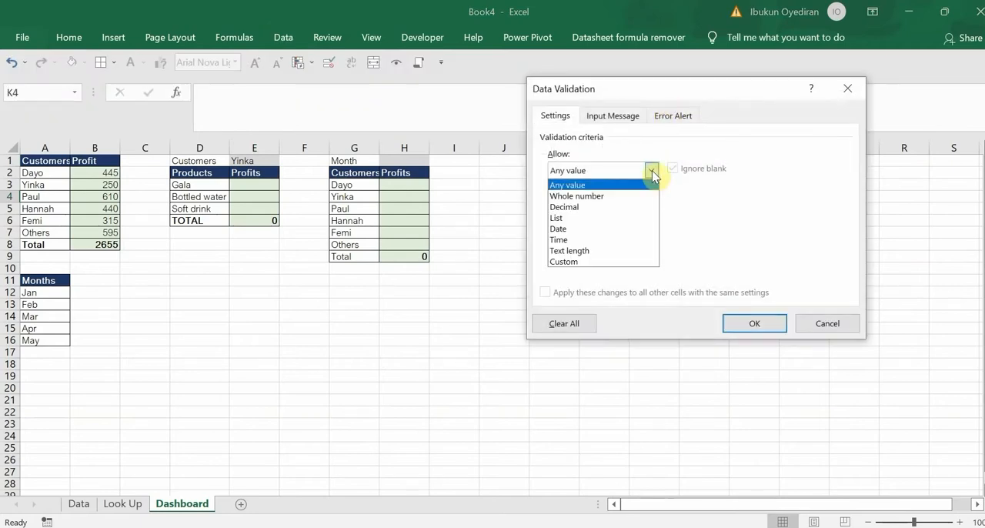
{"action": "left_click", "coordinate": [584, 218]}
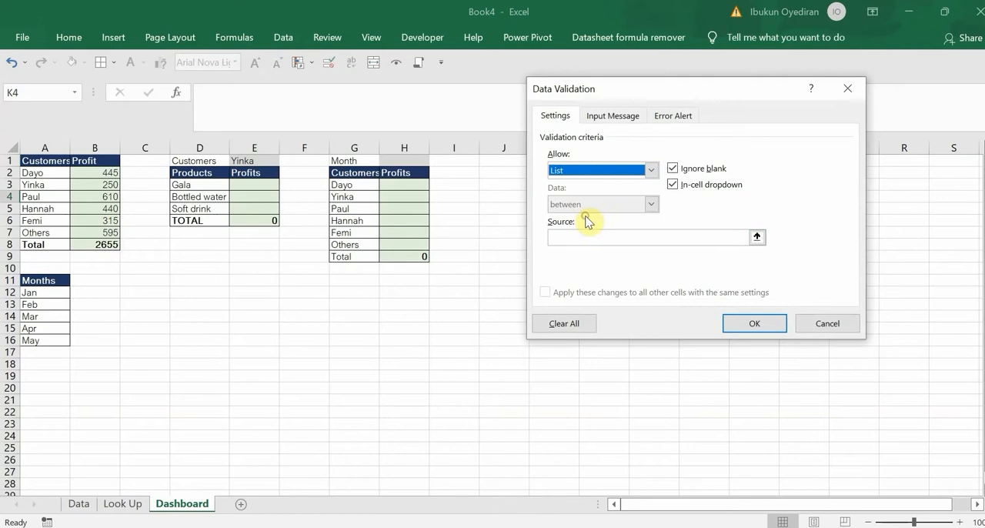
{"action": "left_click", "coordinate": [757, 238]}
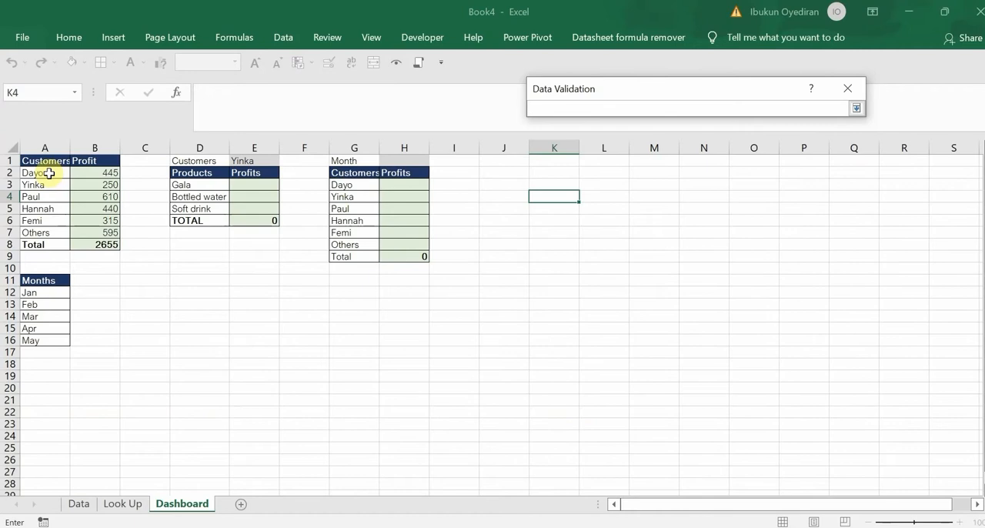
{"action": "left_click_drag", "start_coordinate": [48, 173], "coordinate": [44, 233]}
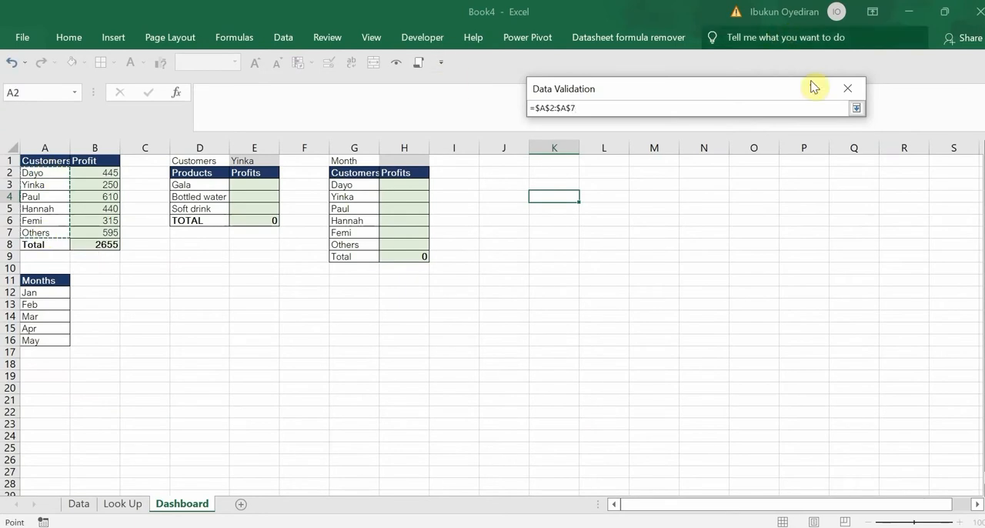
{"action": "left_click", "coordinate": [855, 108]}
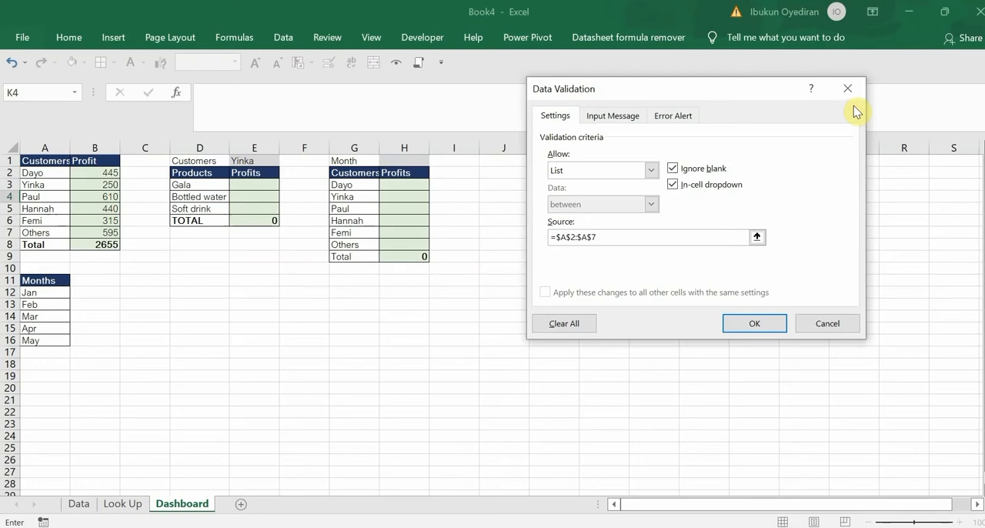
{"action": "left_click", "coordinate": [759, 326]}
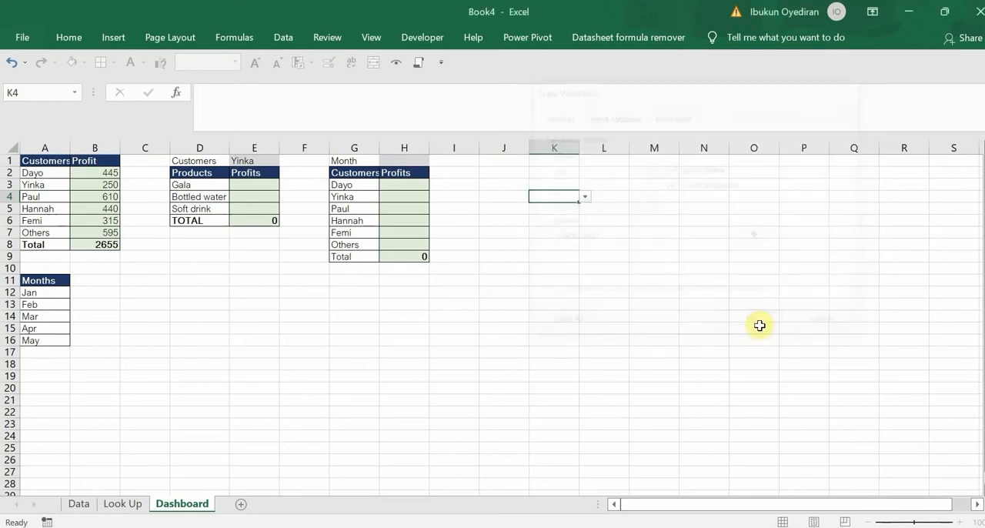
Test the drop-down in K4 by choosing the third customer and the fourth customer in turn
{"action": "left_click", "coordinate": [587, 202]}
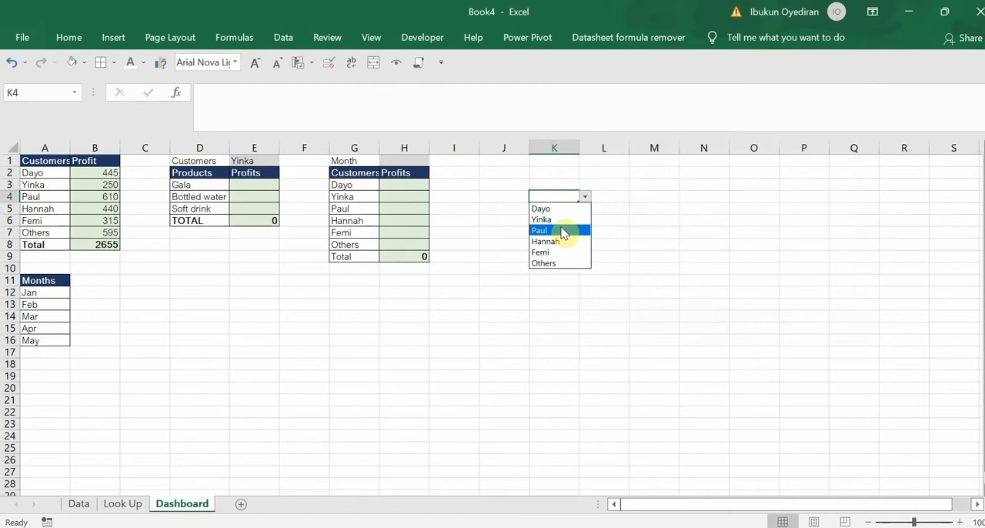
{"action": "left_click", "coordinate": [565, 228]}
{"action": "left_click", "coordinate": [587, 199]}
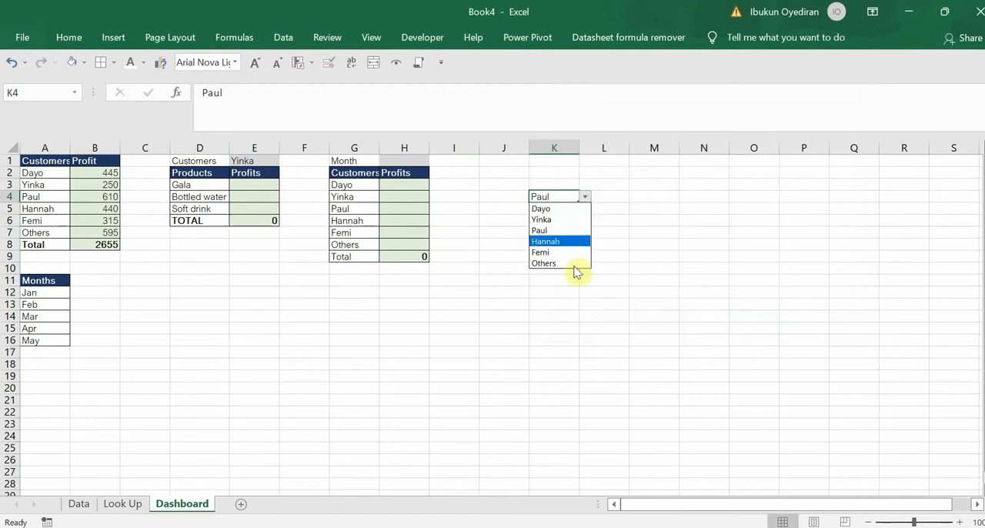
{"action": "left_click", "coordinate": [574, 242]}
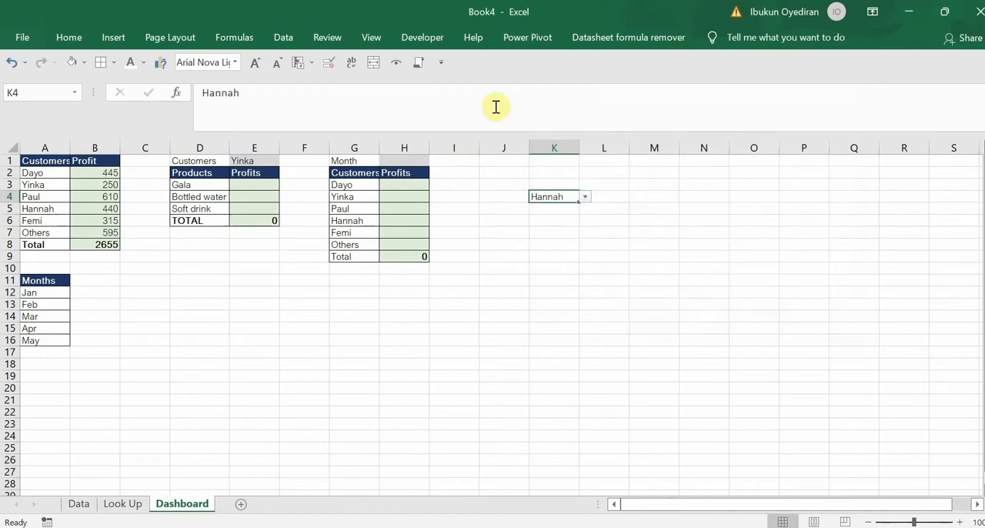
Clear all data validation from K4 and delete the customer entry left in the cell
{"action": "left_click", "coordinate": [329, 63]}
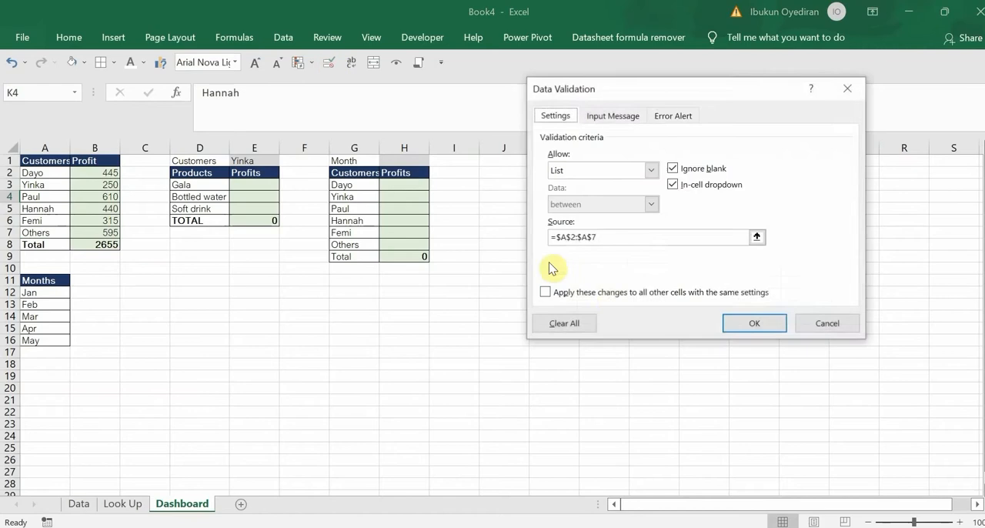
{"action": "left_click", "coordinate": [545, 293]}
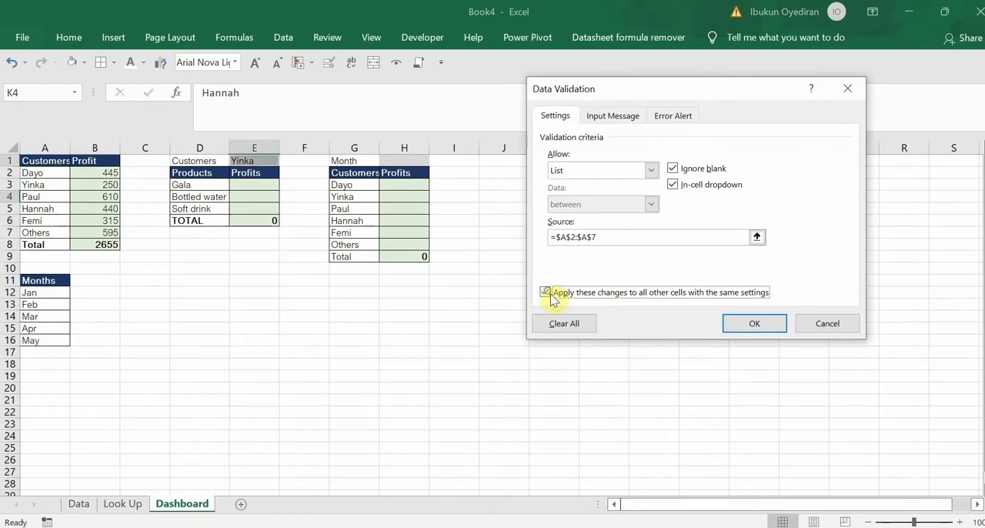
{"action": "left_click", "coordinate": [545, 292]}
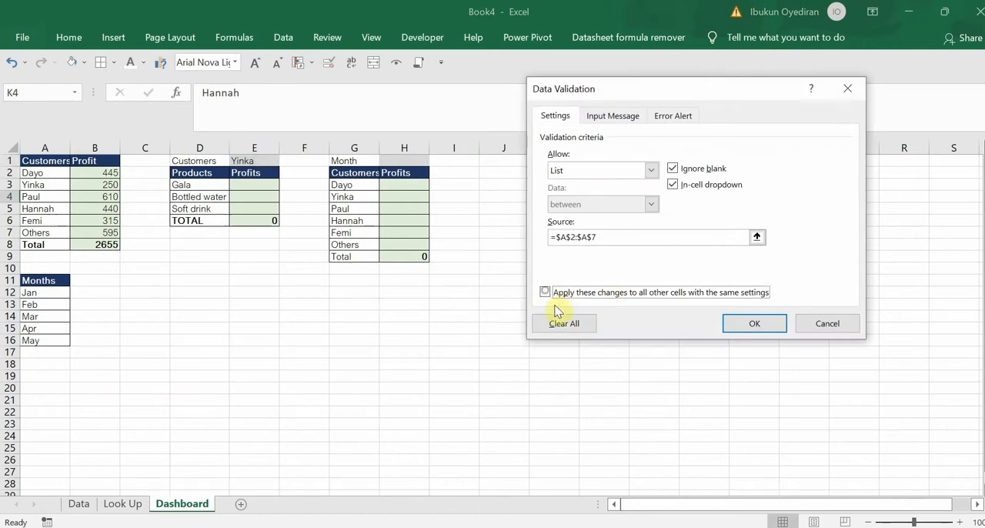
{"action": "left_click", "coordinate": [565, 323]}
{"action": "left_click", "coordinate": [754, 323]}
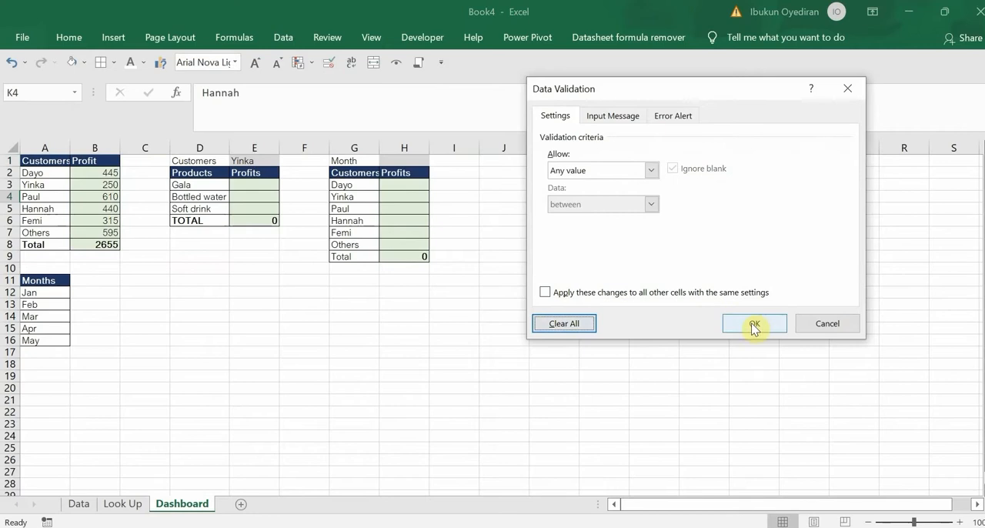
{"action": "left_click_drag", "start_coordinate": [544, 233], "coordinate": [553, 198]}
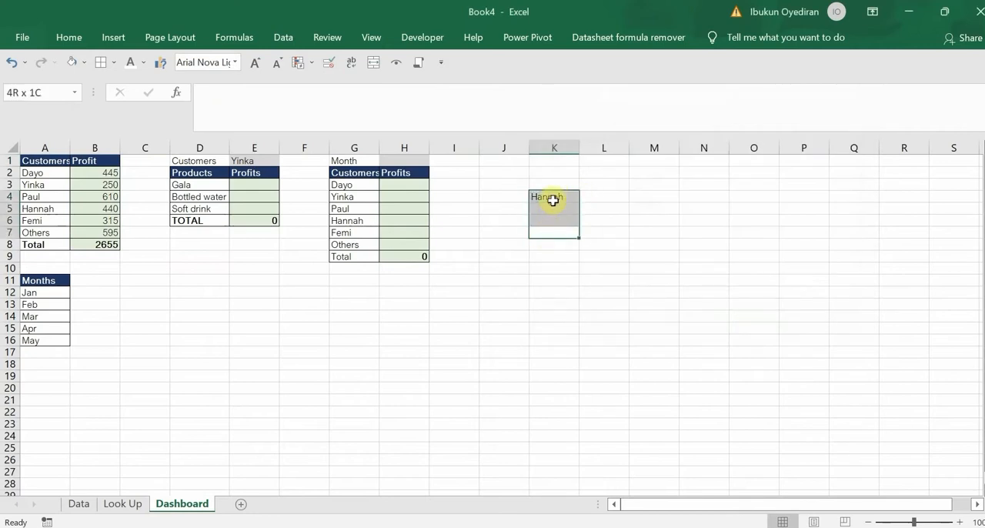
{"action": "left_click", "coordinate": [553, 200]}
{"action": "key", "text": "Delete"}
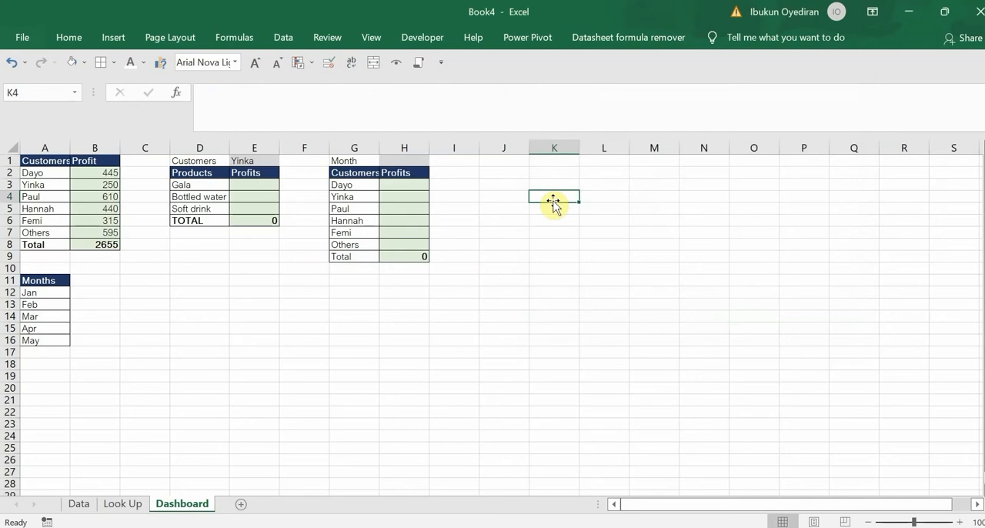
Try the drop-down in E1 with the customer from A5, and leave it set to the customer from A6
{"action": "left_click", "coordinate": [248, 161]}
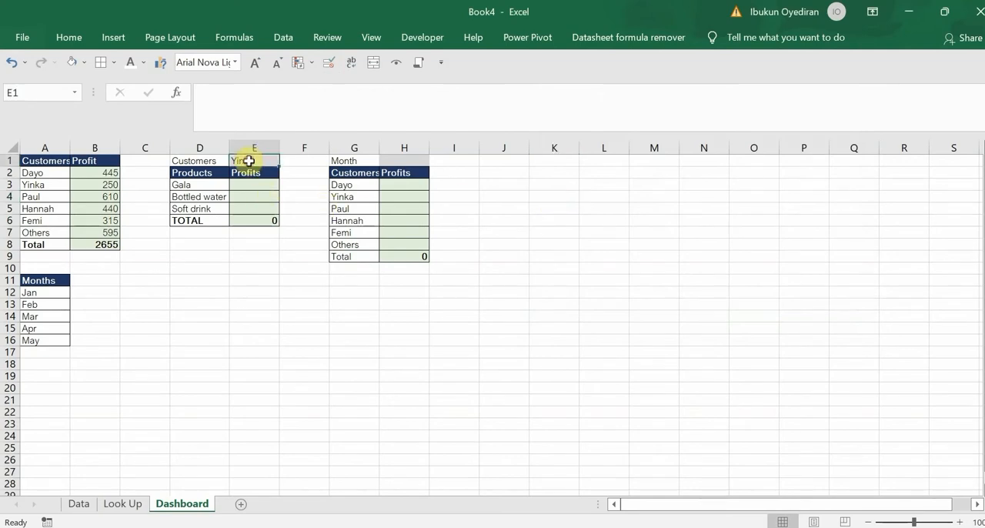
{"action": "left_click", "coordinate": [284, 162]}
{"action": "left_click", "coordinate": [262, 204]}
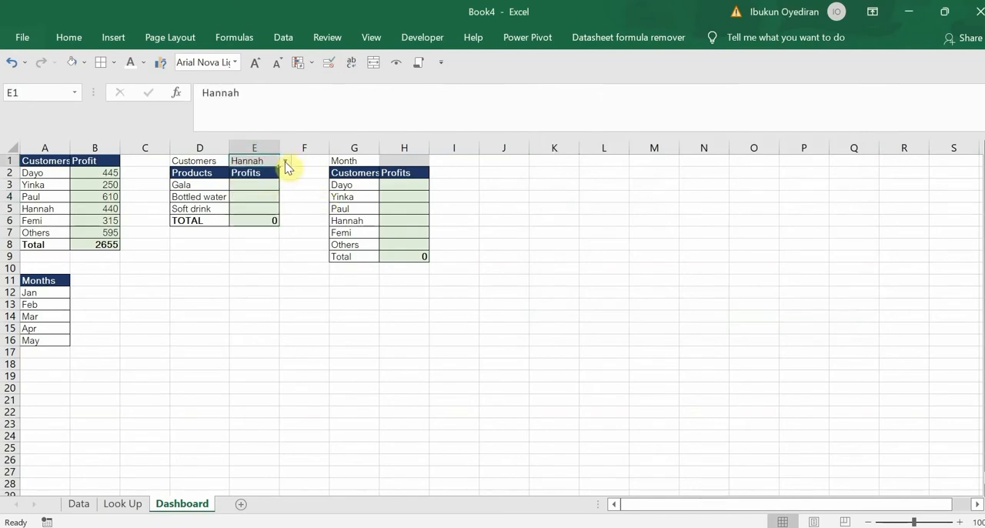
{"action": "left_click", "coordinate": [285, 162]}
{"action": "left_click", "coordinate": [260, 216]}
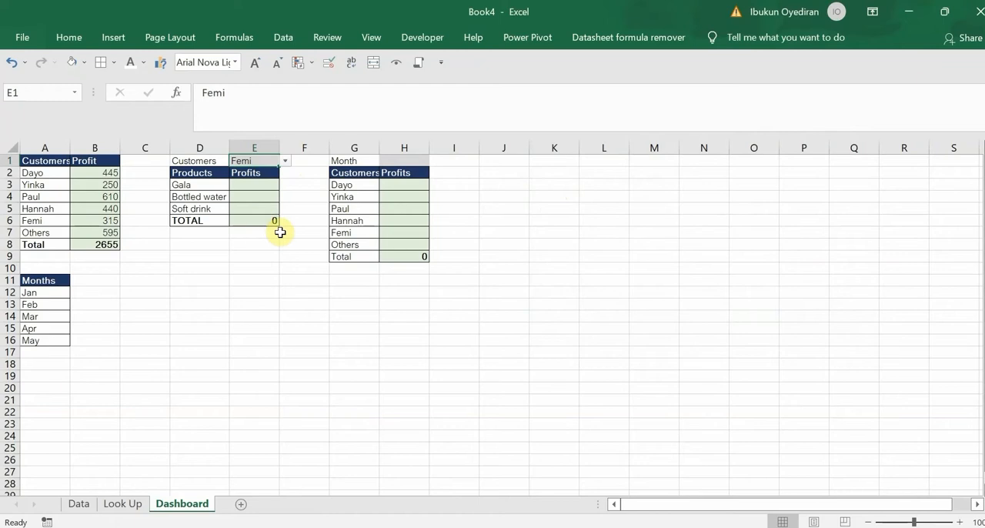
Begin a SUMIFS formula in E3 for Gala's profit with the absolute sum range Data!$J$27:$J$53
{"action": "left_click", "coordinate": [260, 185]}
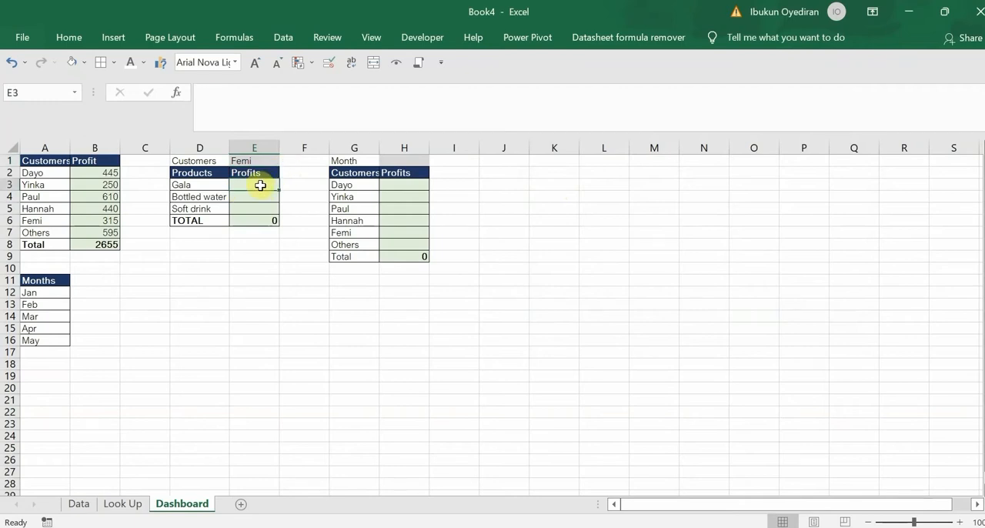
{"action": "left_click", "coordinate": [207, 160]}
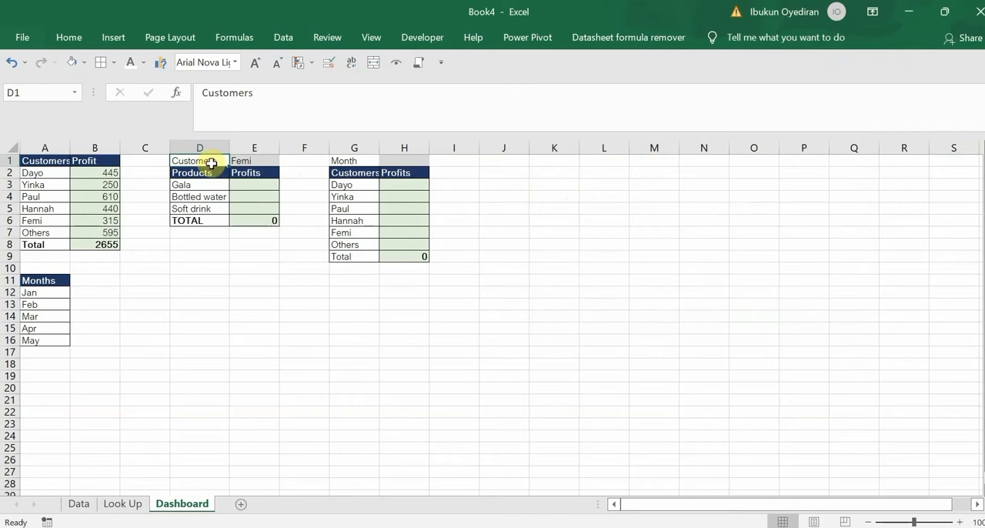
{"action": "left_click", "coordinate": [199, 176]}
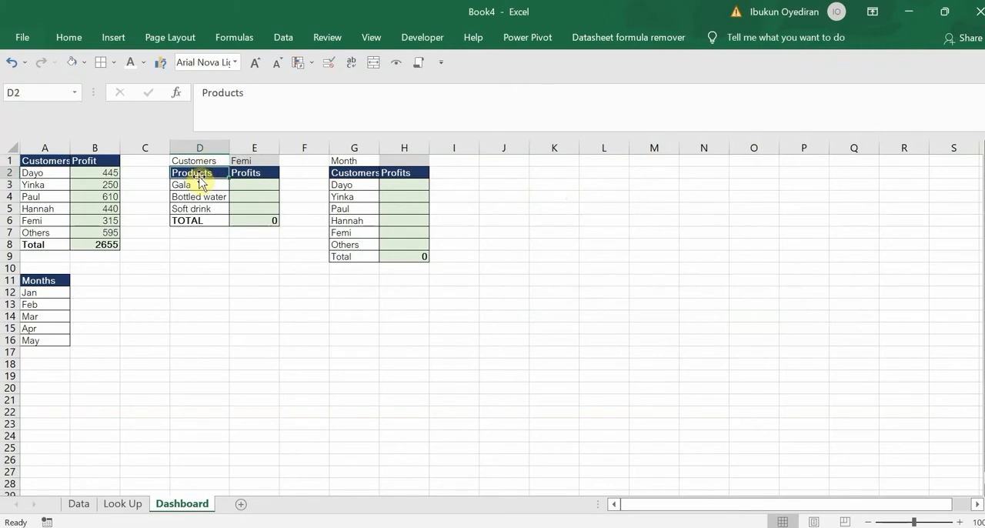
{"action": "left_click", "coordinate": [247, 186]}
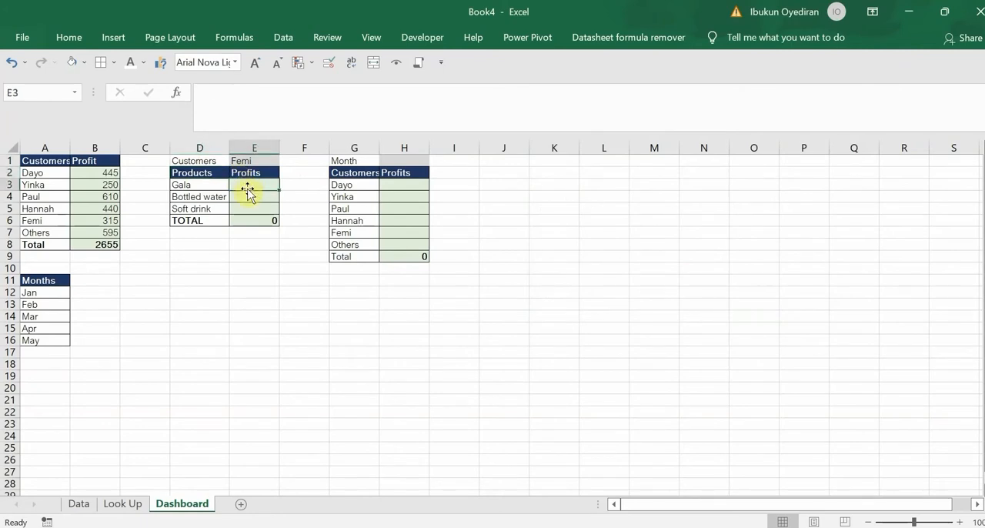
{"action": "type", "text": "=sumifs"}
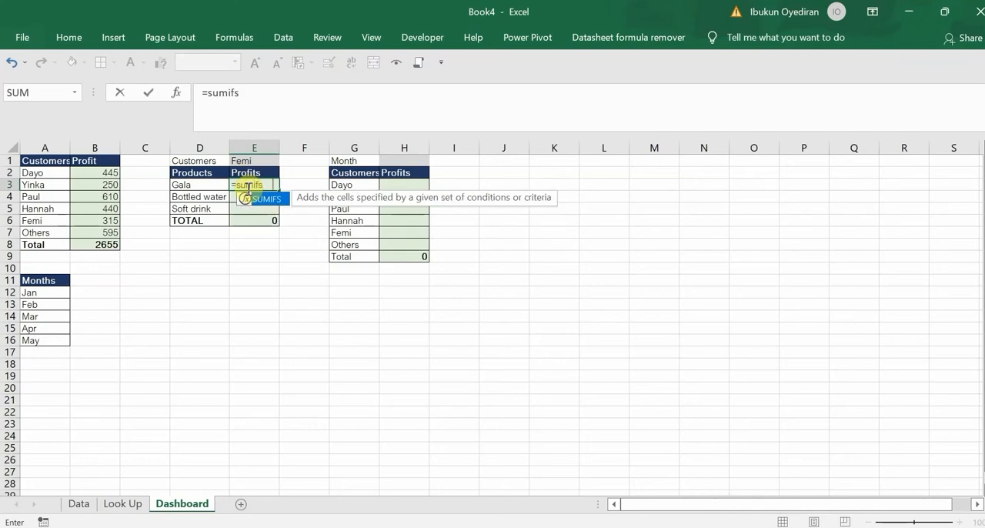
{"action": "key", "text": "Tab"}
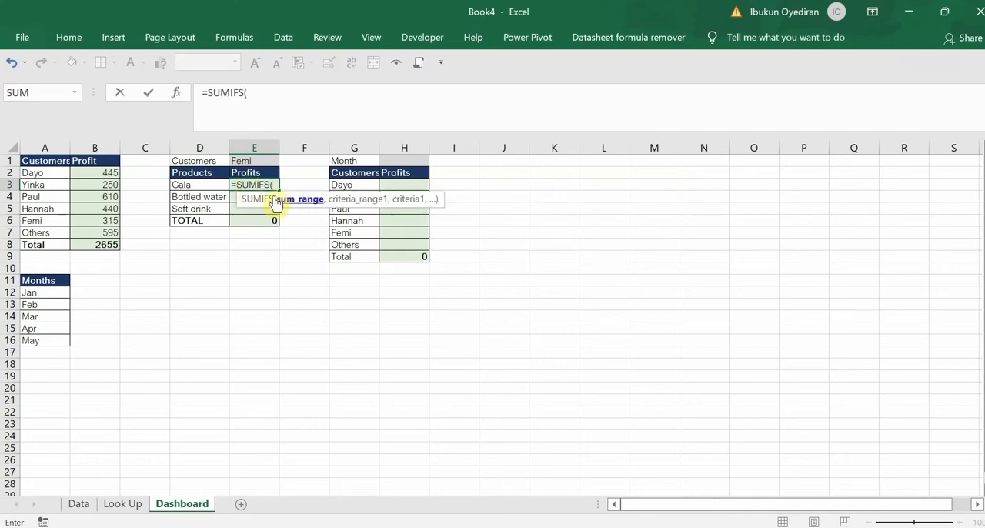
{"action": "left_click", "coordinate": [80, 506]}
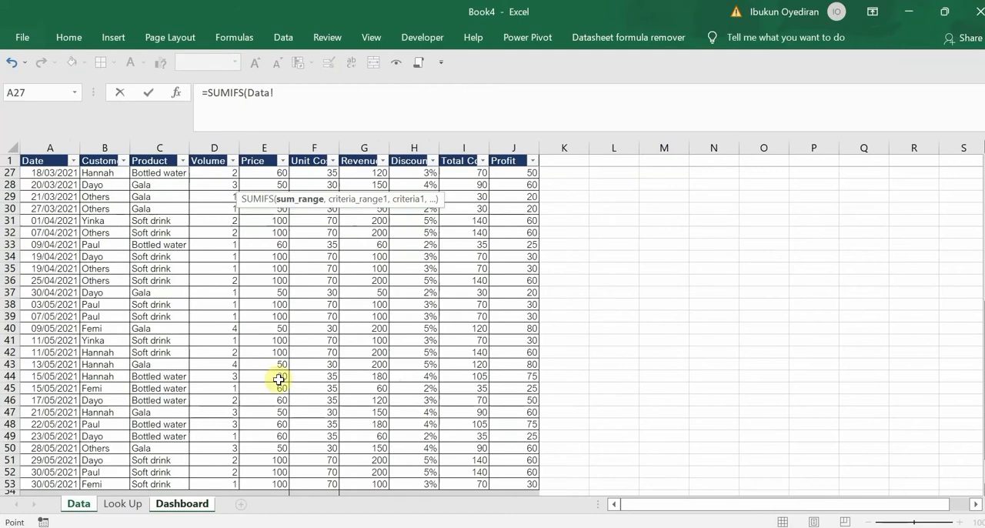
{"action": "left_click", "coordinate": [512, 173]}
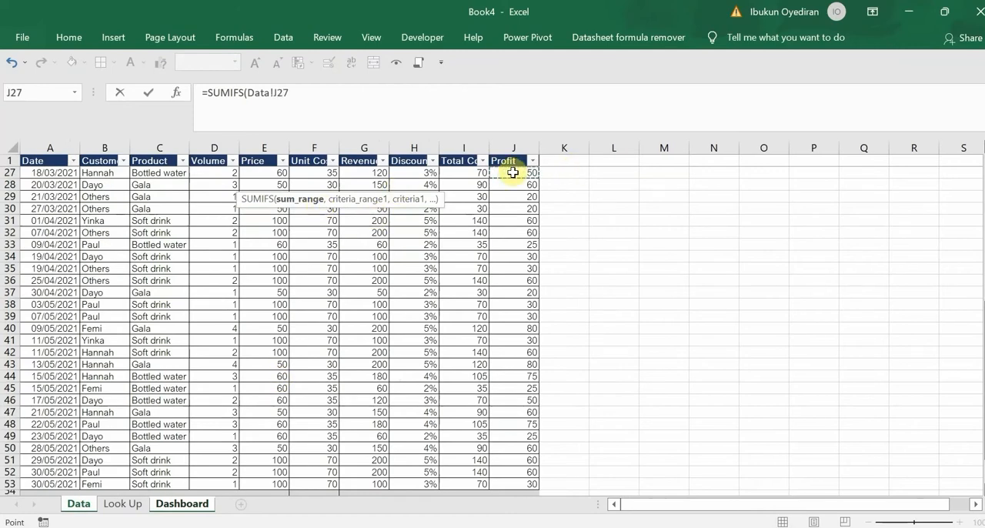
{"action": "key", "text": "ctrl+shift+Down"}
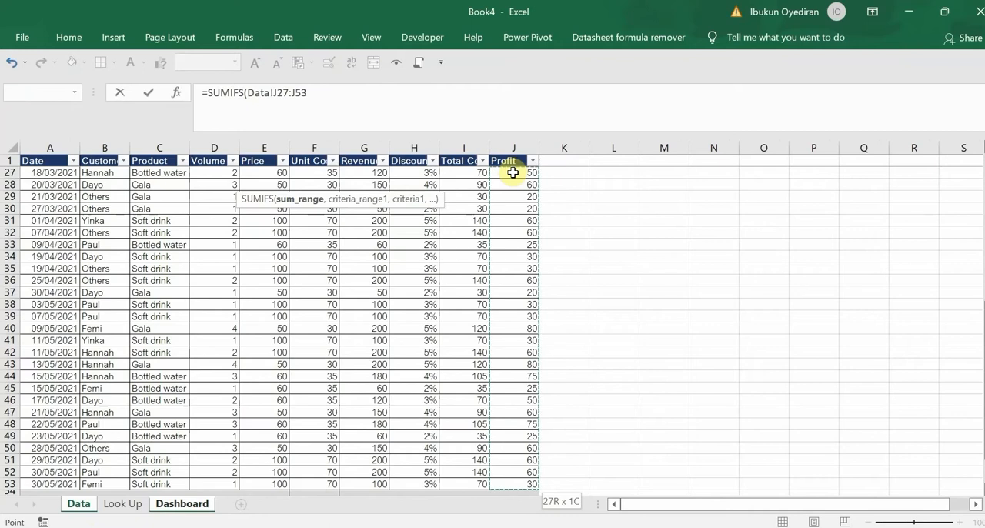
{"action": "key", "text": "F4"}
{"action": "type", "text": ","}
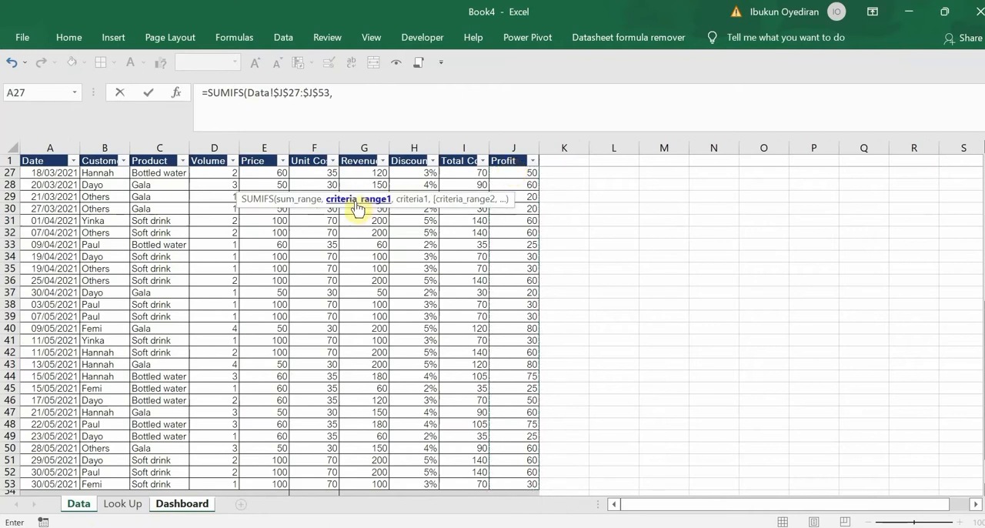
Add the customer column range Data!$B$27:$B$53 as the first criteria range of the SUMIFS, with absolute references
{"action": "left_click", "coordinate": [94, 173]}
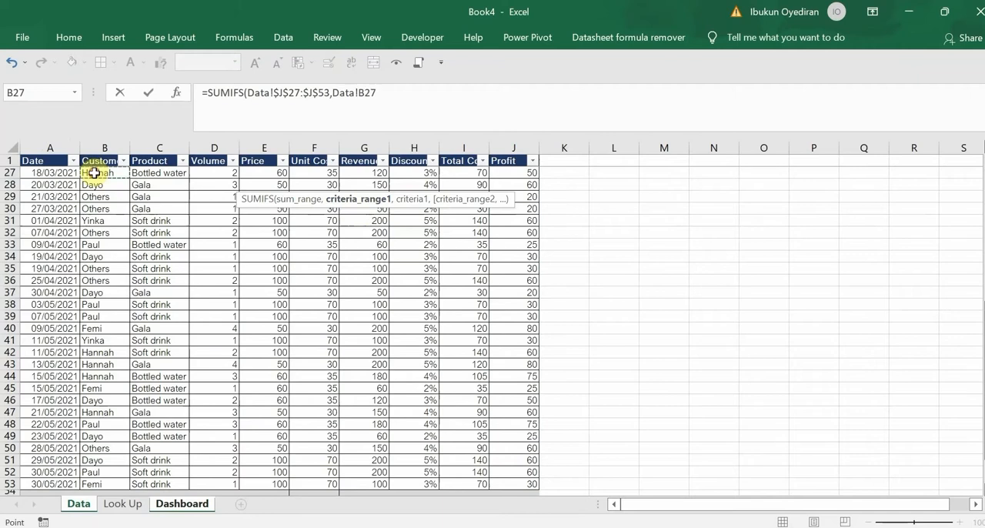
{"action": "key", "text": "ctrl+shift+Down"}
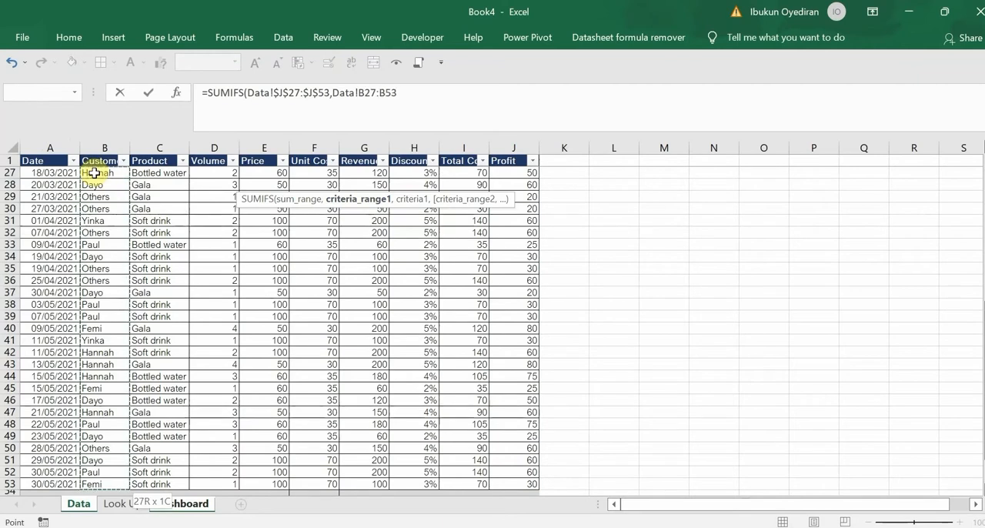
{"action": "key", "text": "F4"}
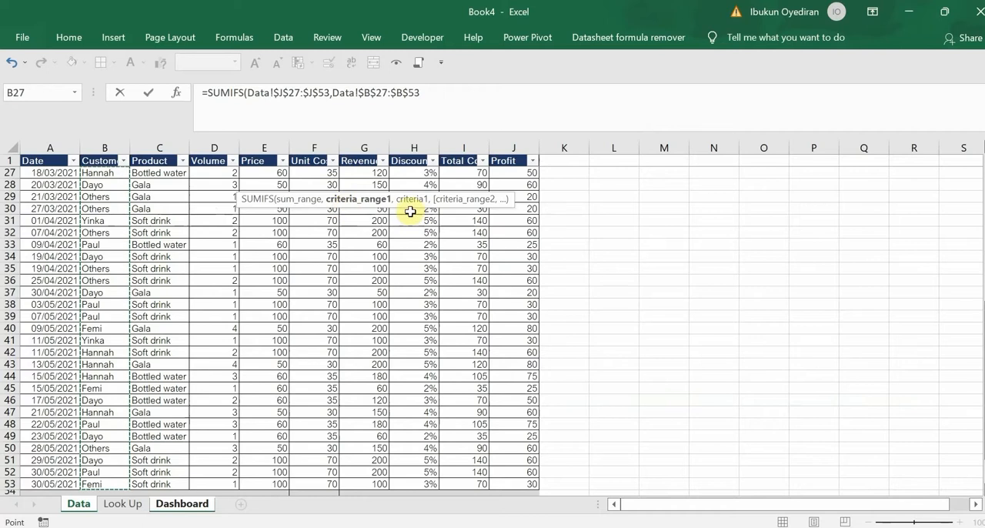
{"action": "left_click", "coordinate": [180, 504]}
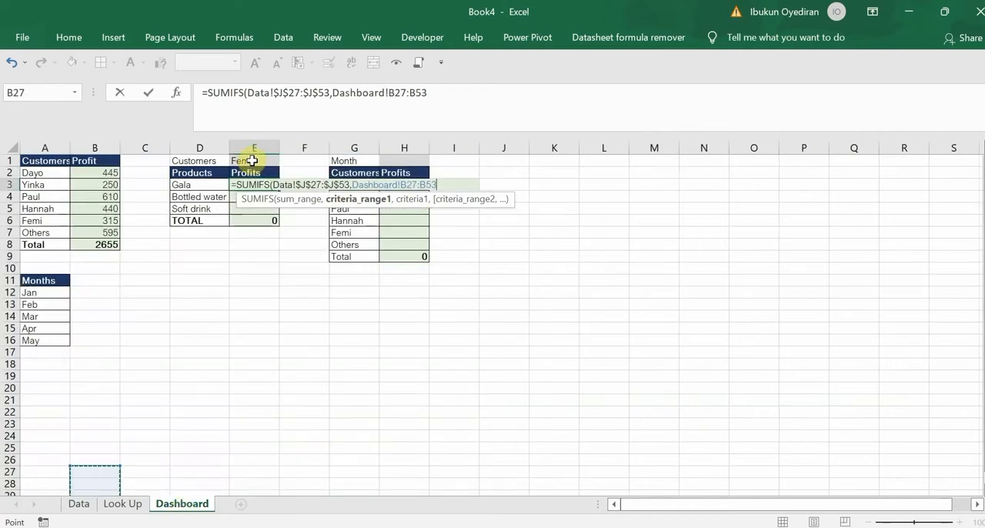
{"action": "left_click", "coordinate": [252, 162]}
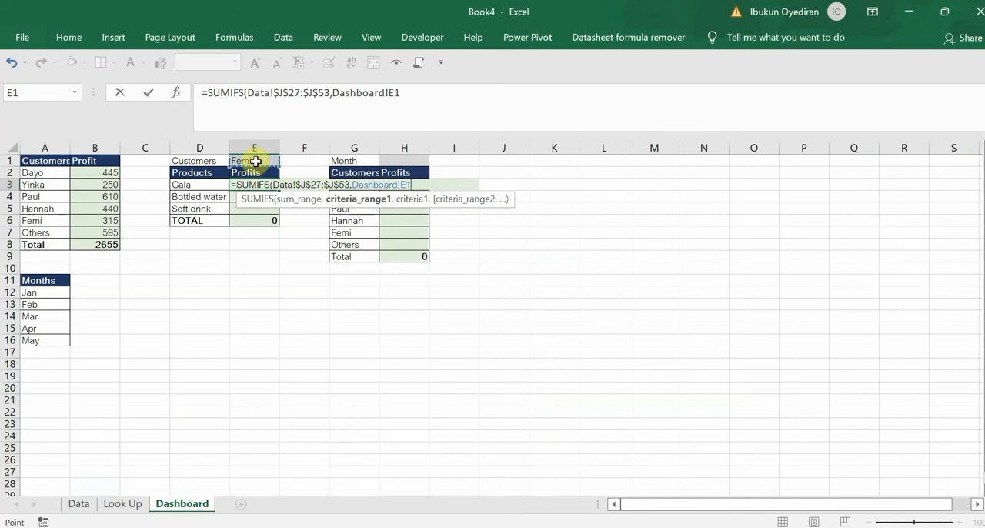
{"action": "type", "text": ","}
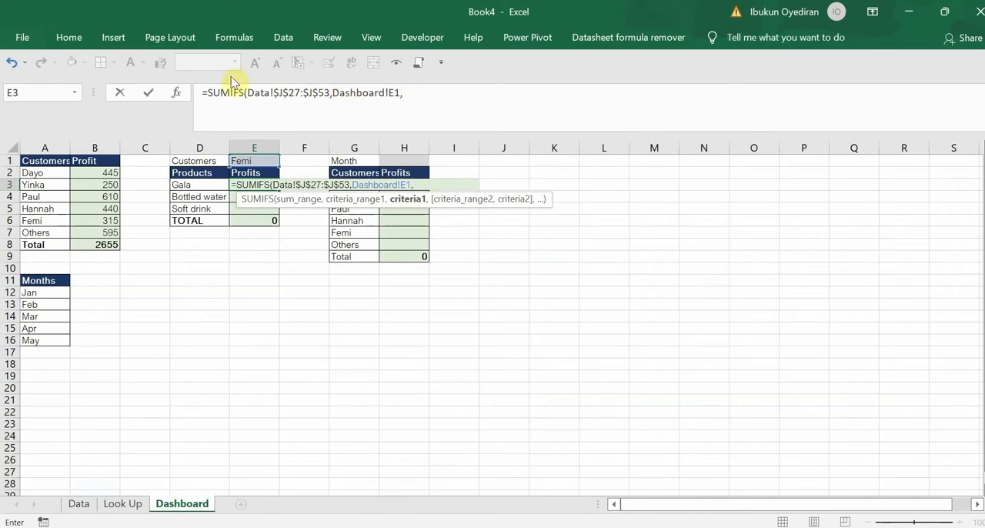
{"action": "left_click", "coordinate": [249, 94]}
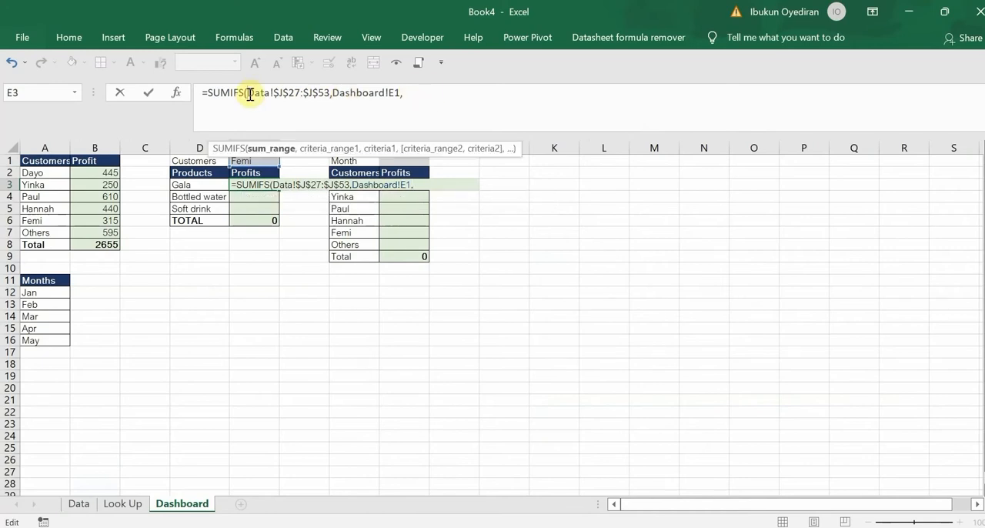
{"action": "left_click", "coordinate": [78, 503]}
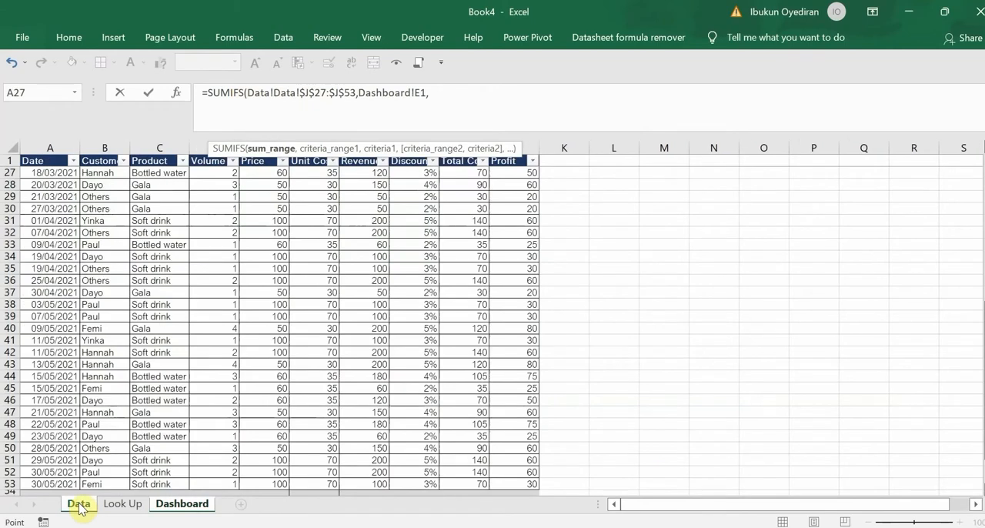
Clear all arguments from the SUMIFS formula in E3, back to its opening parenthesis
{"action": "left_click", "coordinate": [430, 92]}
{"action": "key", "text": "BackSpace"}
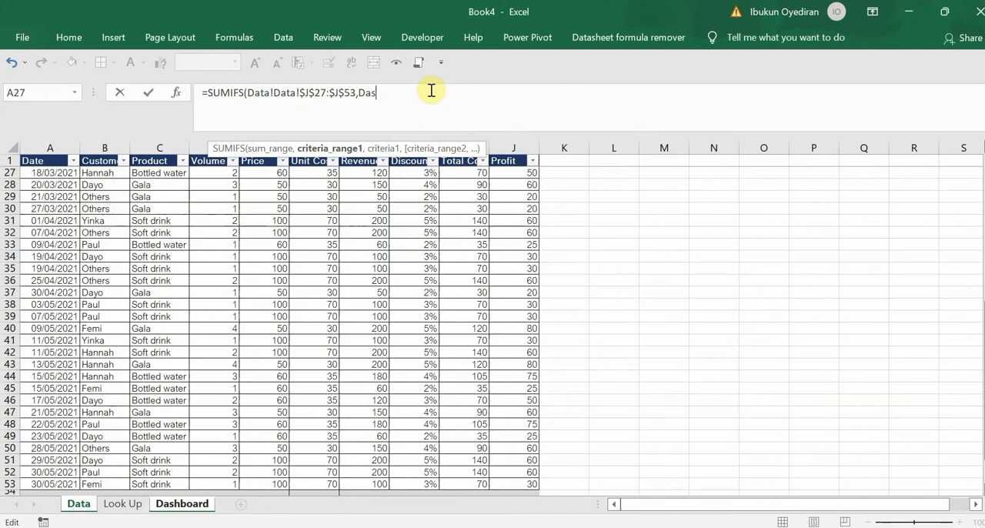
{"action": "key", "text": "BackSpace"}
{"action": "key", "text": "BackSpace"}
{"action": "key", "text": "BackSpace"}
{"action": "key", "text": "BackSpace"}
{"action": "key", "text": "BackSpace"}
{"action": "key", "text": "BackSpace"}
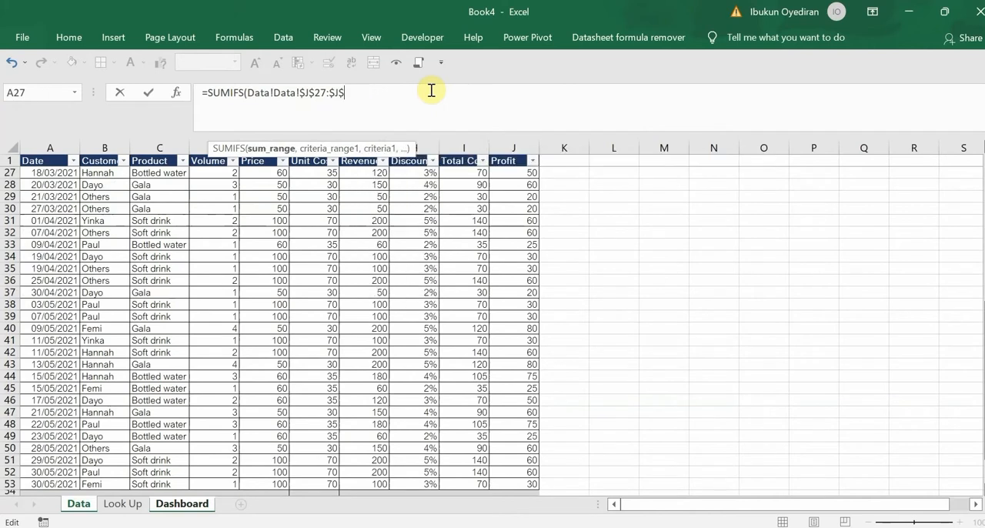
{"action": "key", "text": "BackSpace"}
{"action": "key", "text": "BackSpace"}
{"action": "key", "text": "BackSpace"}
{"action": "key", "text": "BackSpace"}
{"action": "key", "text": "BackSpace"}
{"action": "key", "text": "BackSpace"}
{"action": "key", "text": "BackSpace"}
{"action": "key", "text": "BackSpace"}
{"action": "key", "text": "BackSpace"}
{"action": "key", "text": "BackSpace"}
{"action": "key", "text": "BackSpace"}
{"action": "key", "text": "BackSpace"}
{"action": "key", "text": "BackSpace"}
{"action": "key", "text": "BackSpace"}
{"action": "key", "text": "BackSpace"}
{"action": "key", "text": "BackSpace"}
{"action": "key", "text": "BackSpace"}
{"action": "key", "text": "BackSpace"}
{"action": "key", "text": "BackSpace"}
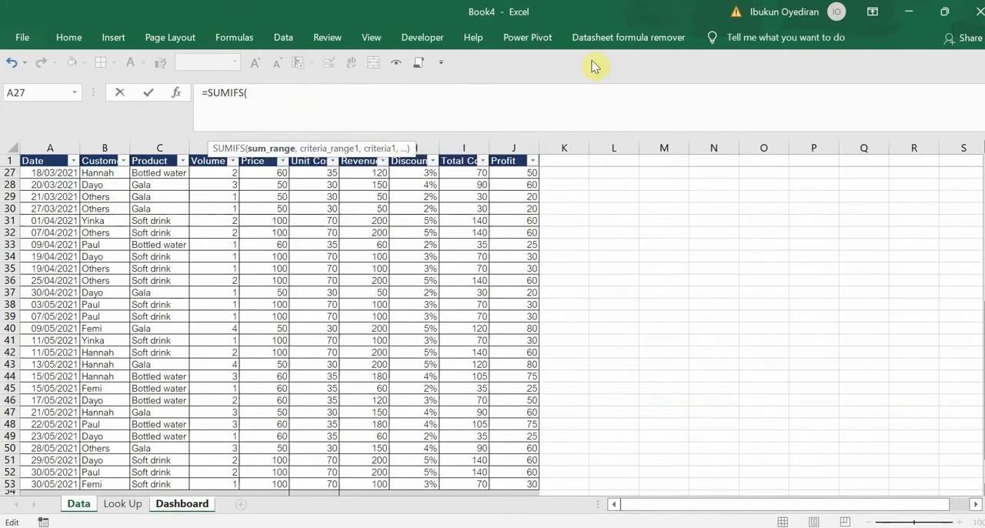
Set the SUMIFS sum range to the full Profit column Data!$J$2:$J$53, with absolute references
{"action": "left_click", "coordinate": [508, 175]}
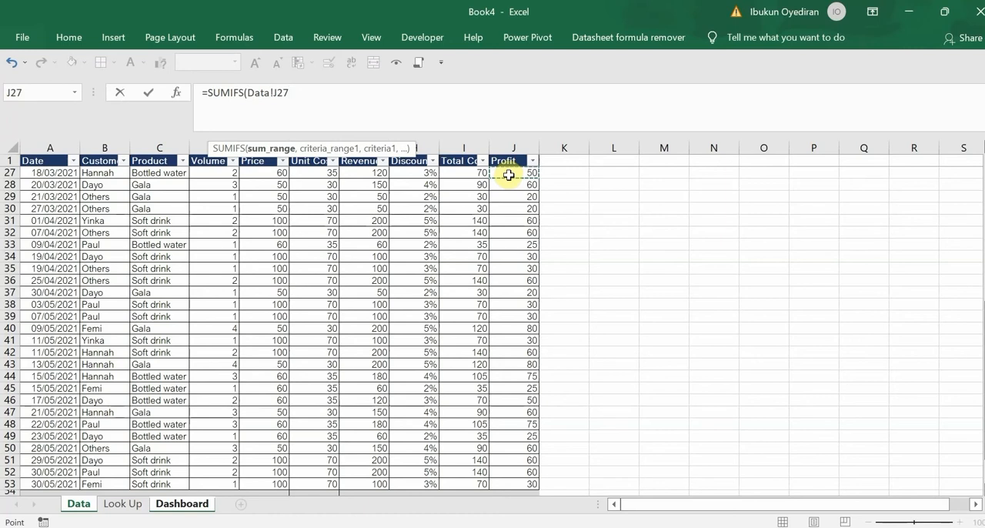
{"action": "key", "text": "ctrl+shift+Down"}
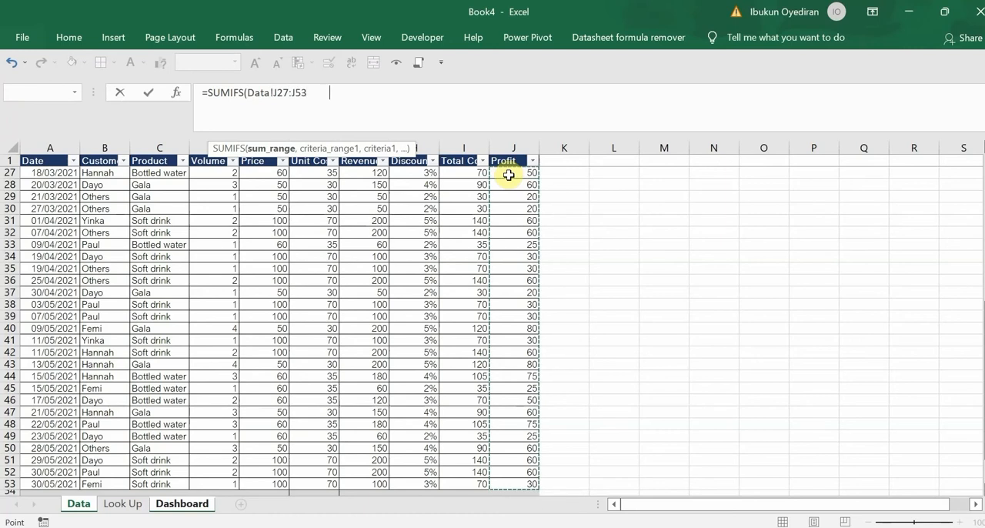
{"action": "key", "text": "F4"}
{"action": "type", "text": ","}
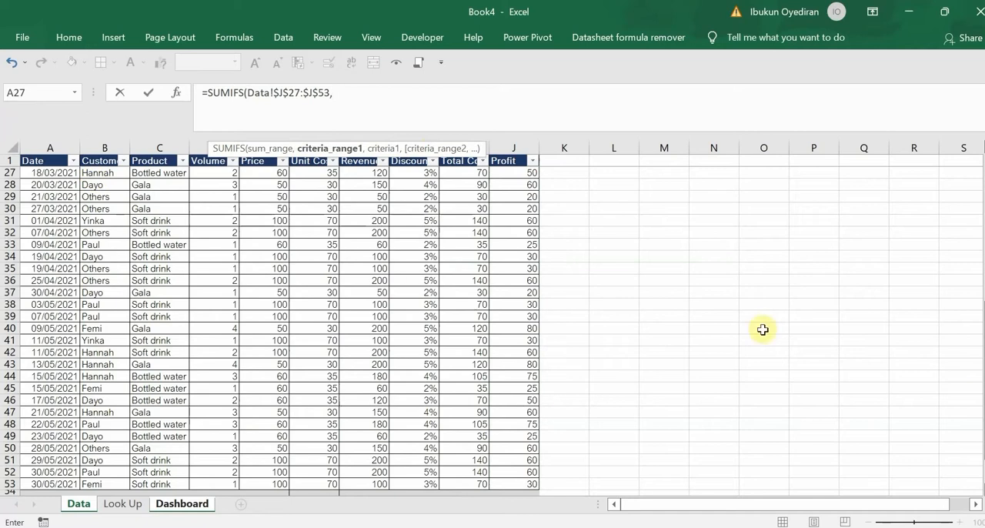
{"action": "scroll", "coordinate": [977, 393], "scroll_direction": "up", "scroll_amount": 8}
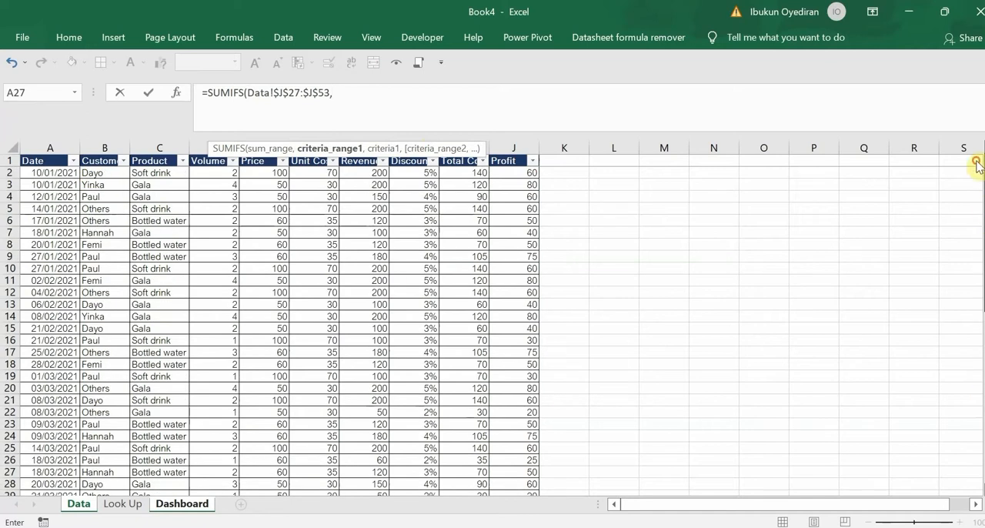
{"action": "left_click", "coordinate": [299, 92]}
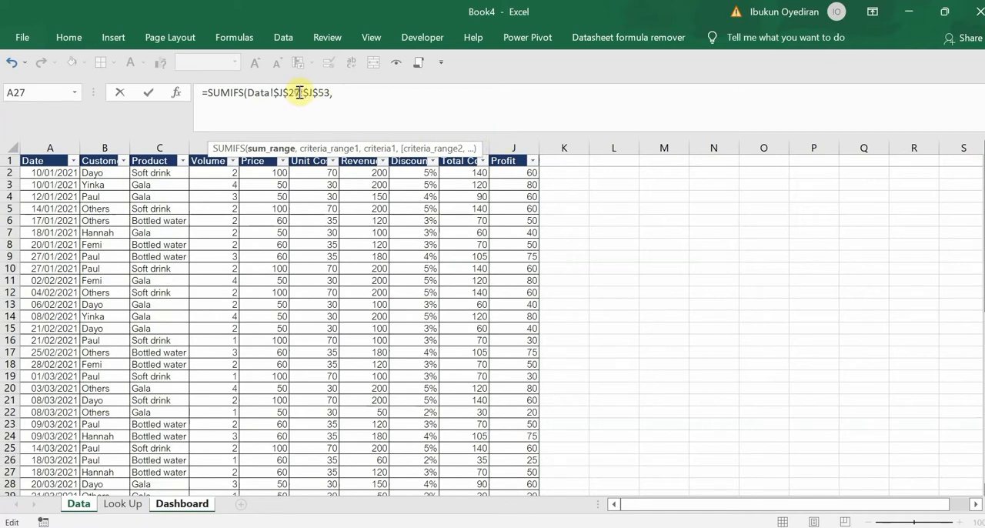
{"action": "key", "text": "BackSpace"}
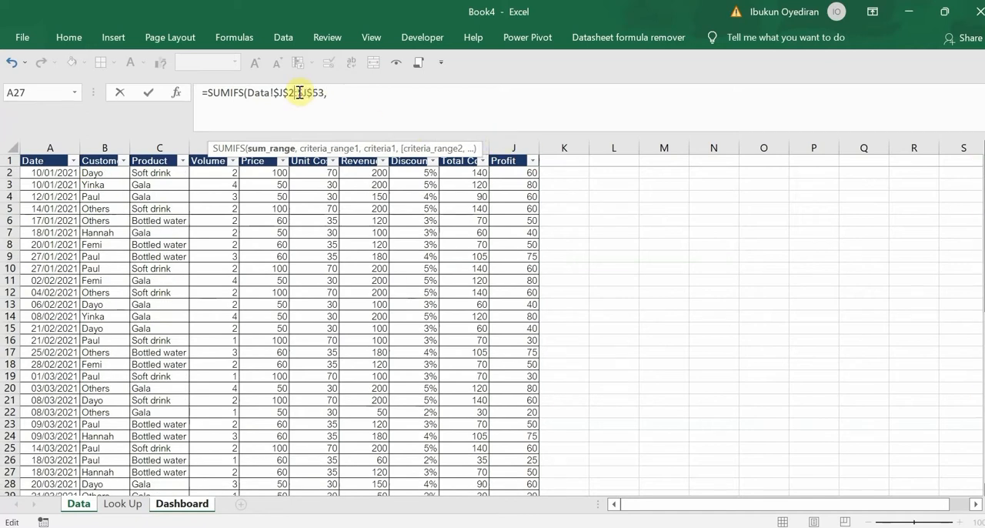
{"action": "left_click", "coordinate": [340, 92]}
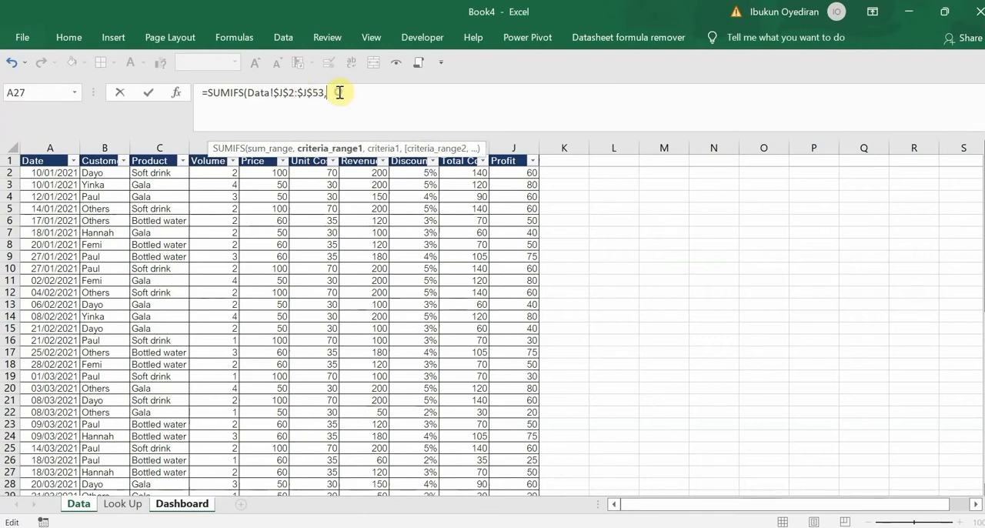
Add the customer column Data!$B$2:$B$53 as the absolute first criteria range, with Dashboard!E1 as its criterion
{"action": "left_click", "coordinate": [104, 174]}
{"action": "key", "text": "ctrl+shift+Down"}
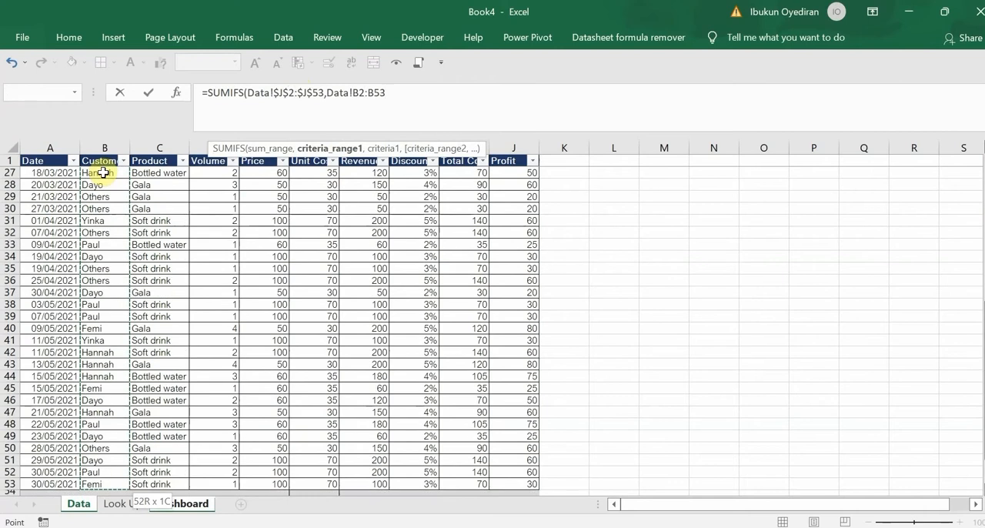
{"action": "key", "text": "F4"}
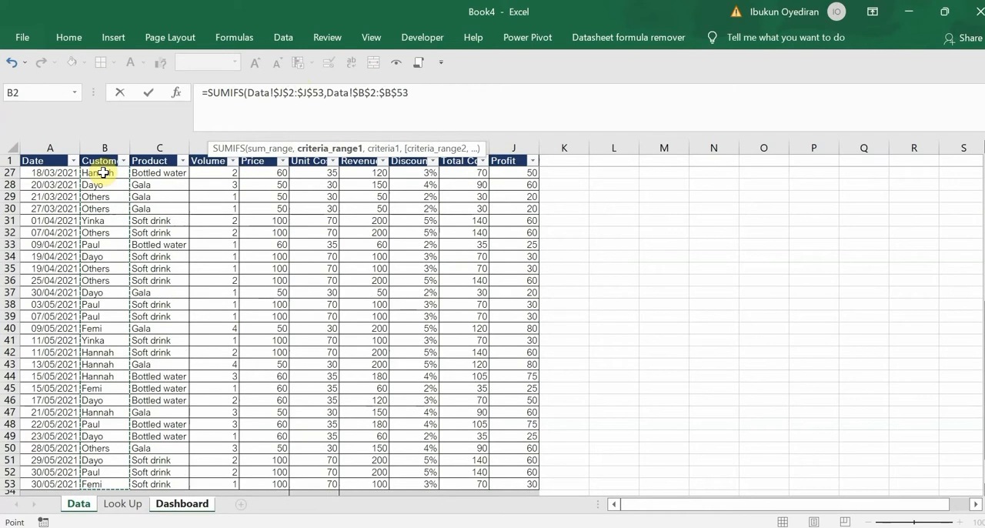
{"action": "type", "text": ","}
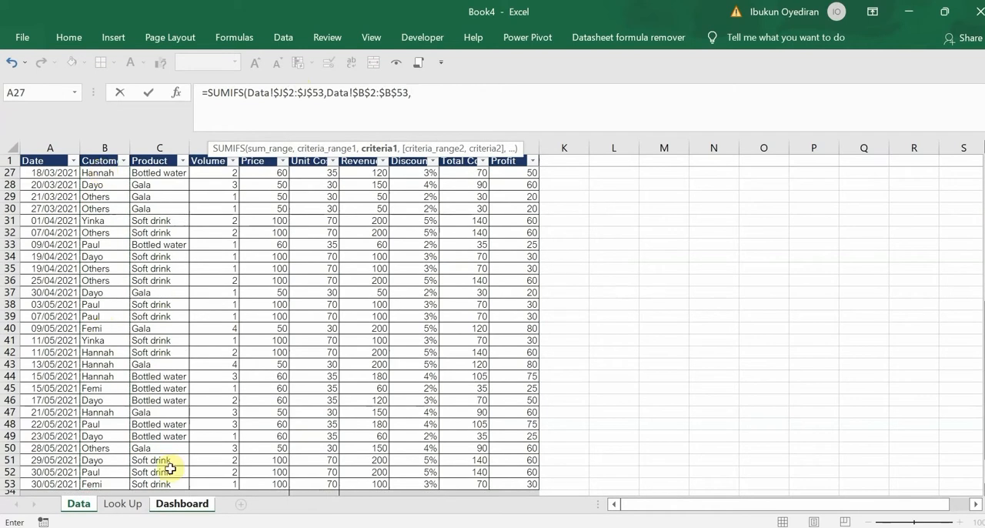
{"action": "left_click", "coordinate": [191, 503]}
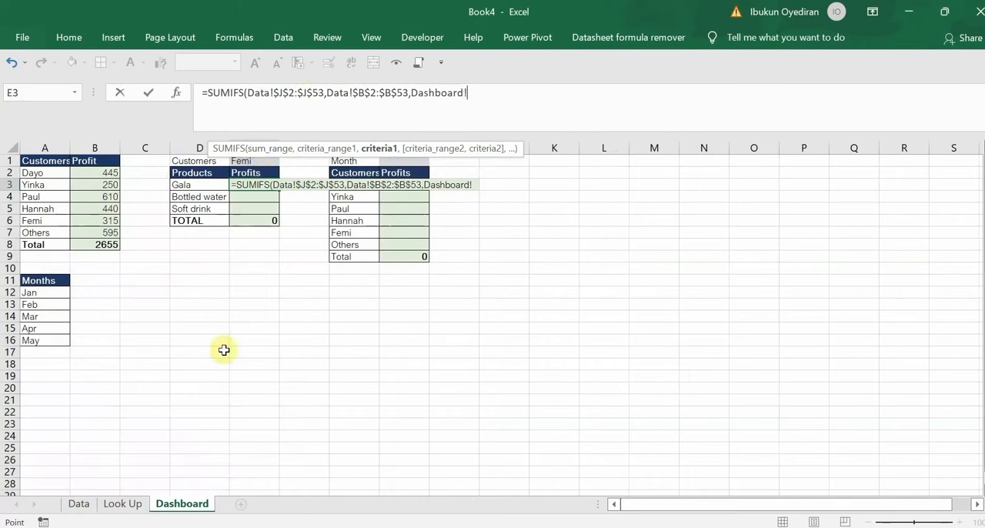
{"action": "left_click", "coordinate": [256, 162]}
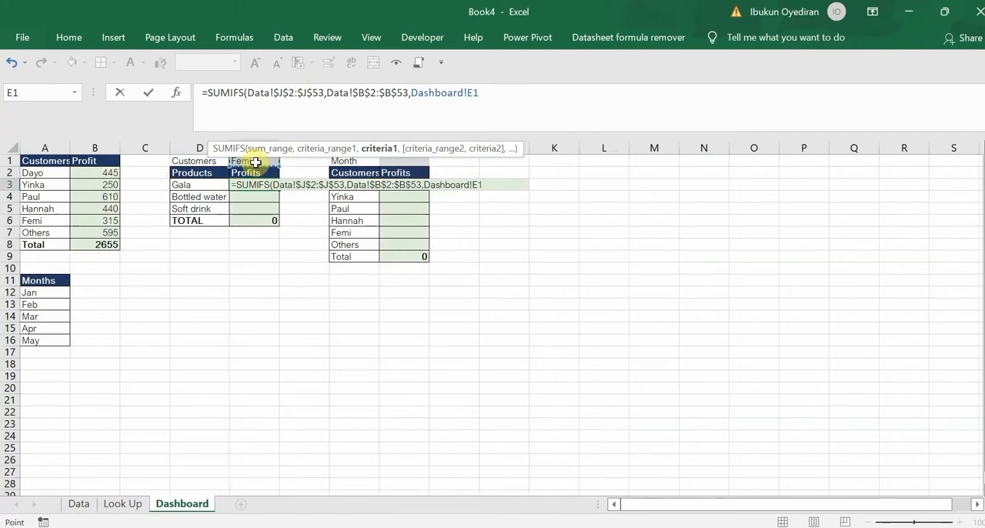
{"action": "type", "text": ","}
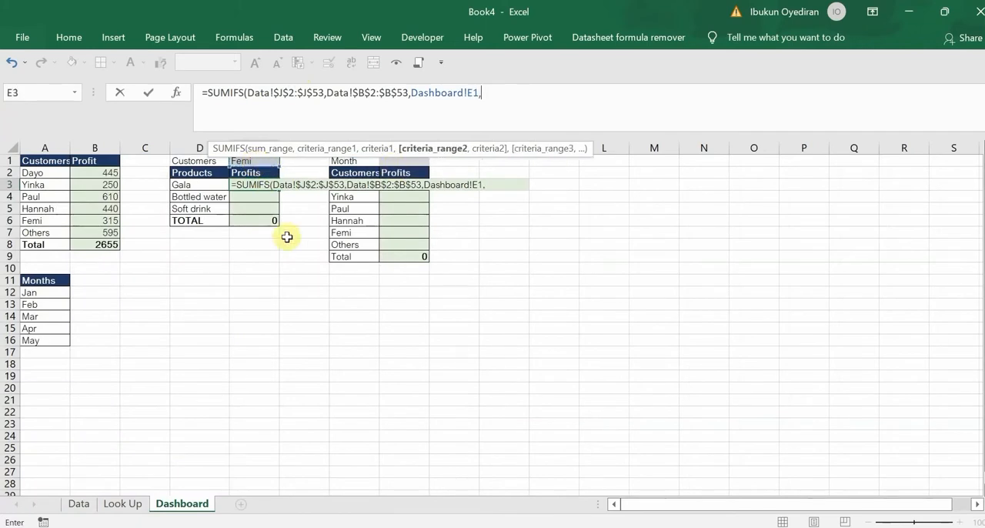
Add the product column Data!$C$2:$C$53 as the absolute second criteria range with criterion Dashboard!D3, and close the SUMIFS
{"action": "left_click", "coordinate": [80, 503]}
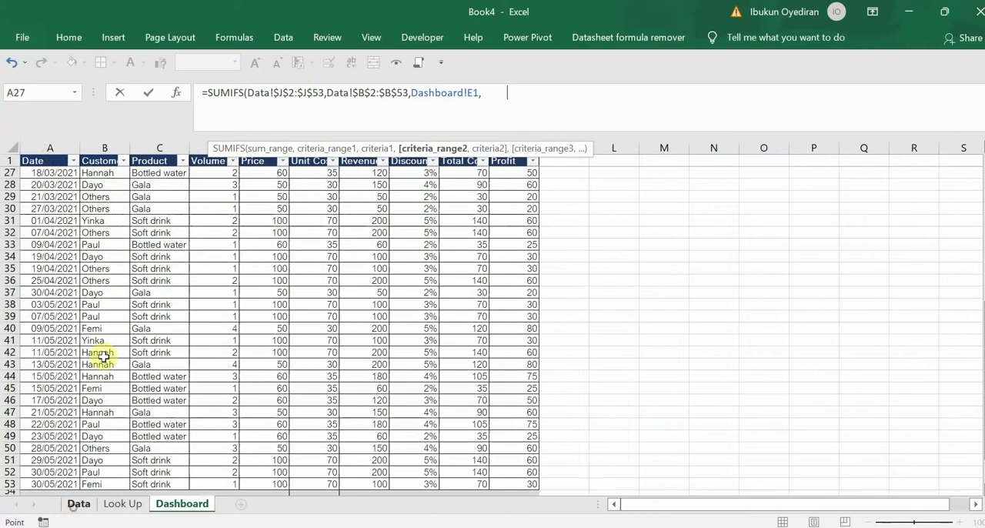
{"action": "scroll", "coordinate": [367, 251], "scroll_direction": "up", "scroll_amount": 8}
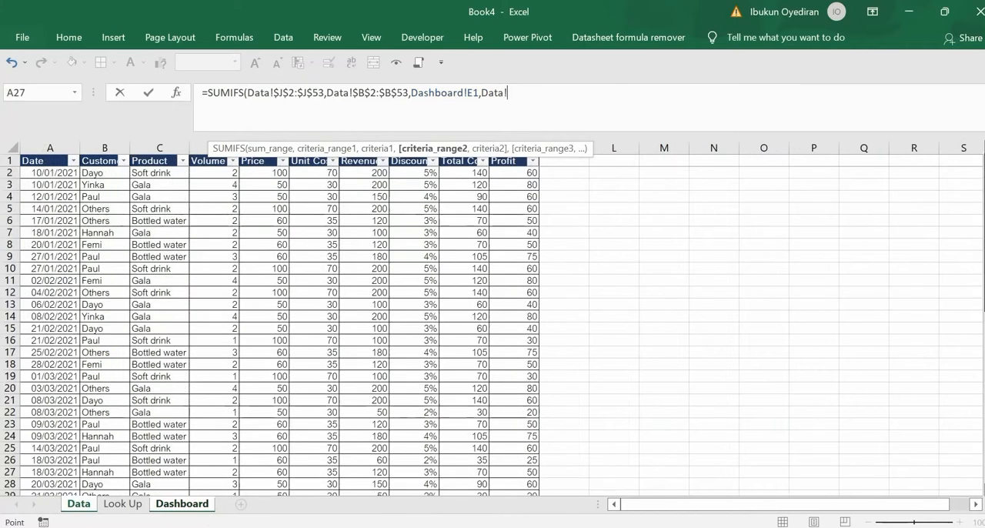
{"action": "left_click", "coordinate": [157, 172]}
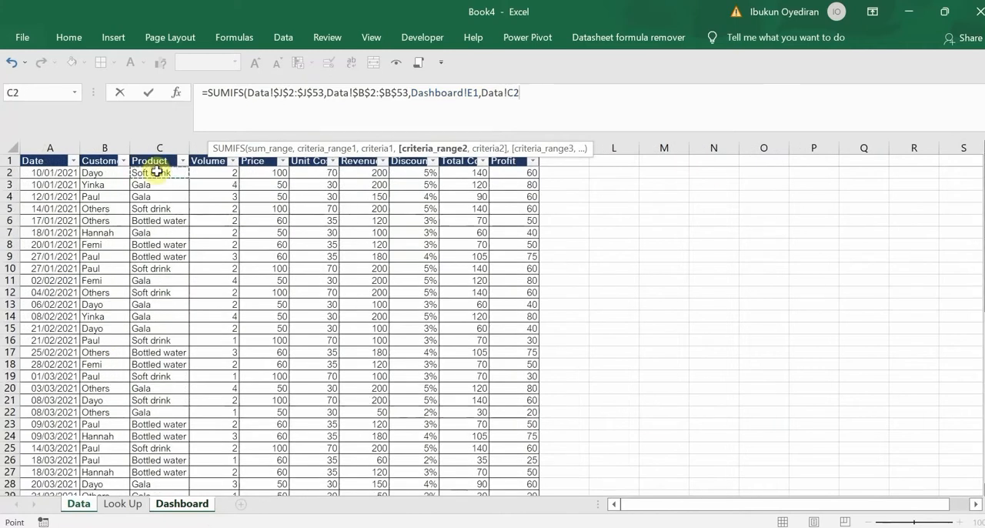
{"action": "key", "text": "ctrl+shift+Down"}
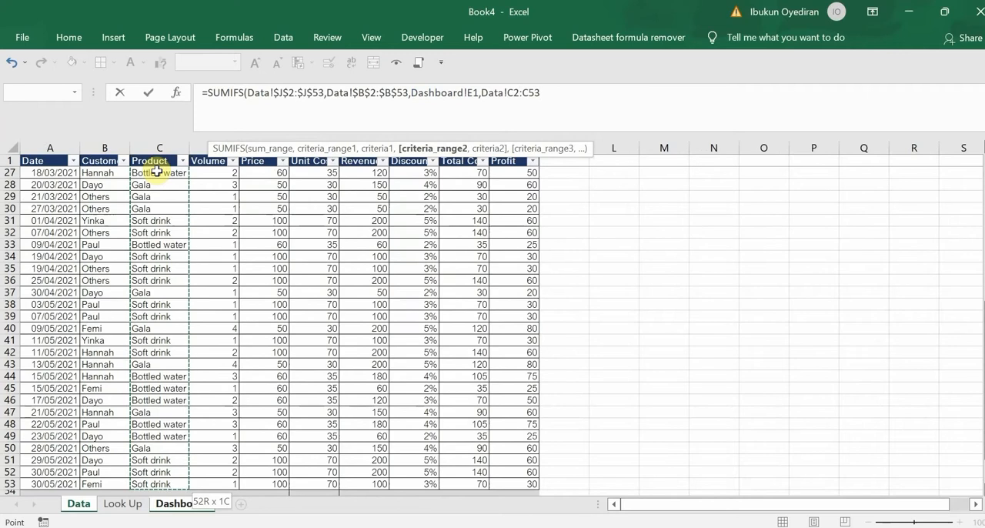
{"action": "key", "text": "F4"}
{"action": "type", "text": ","}
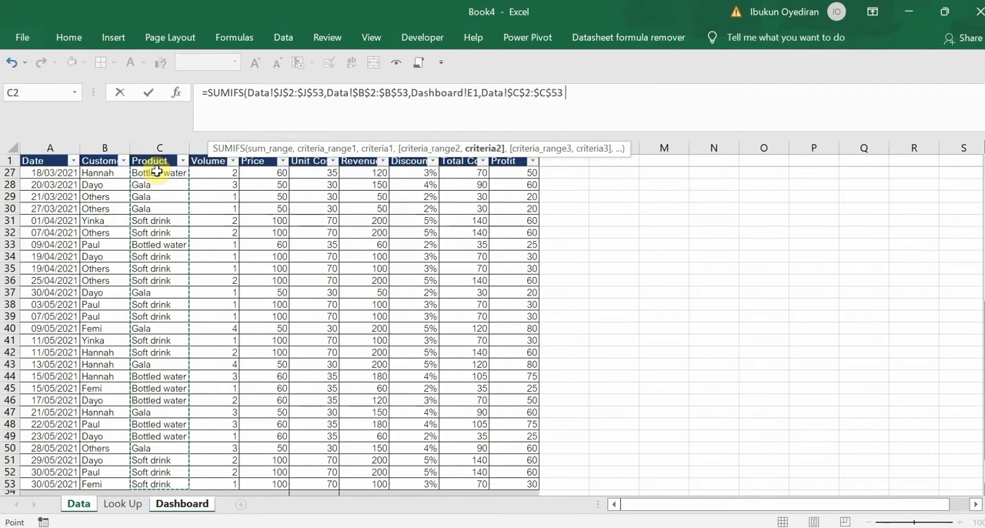
{"action": "left_click", "coordinate": [176, 505]}
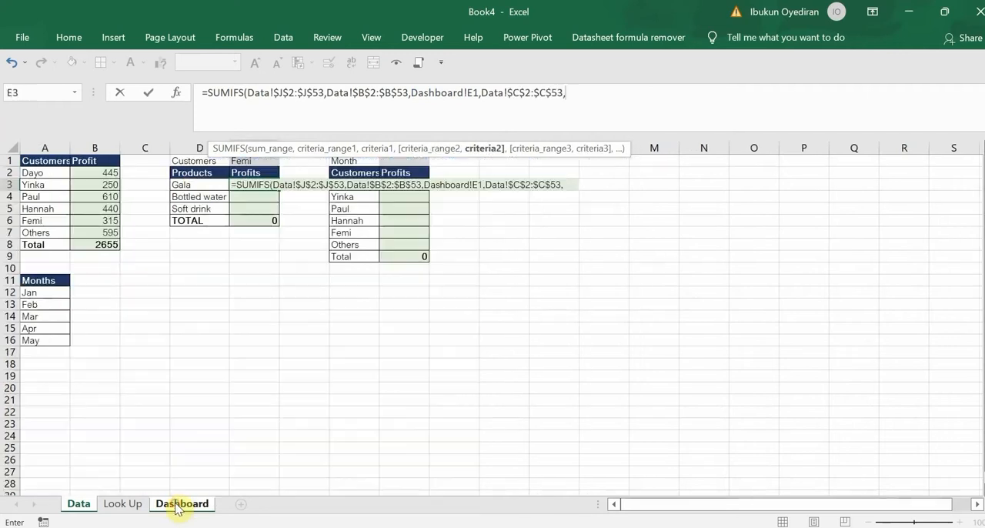
{"action": "left_click", "coordinate": [192, 186]}
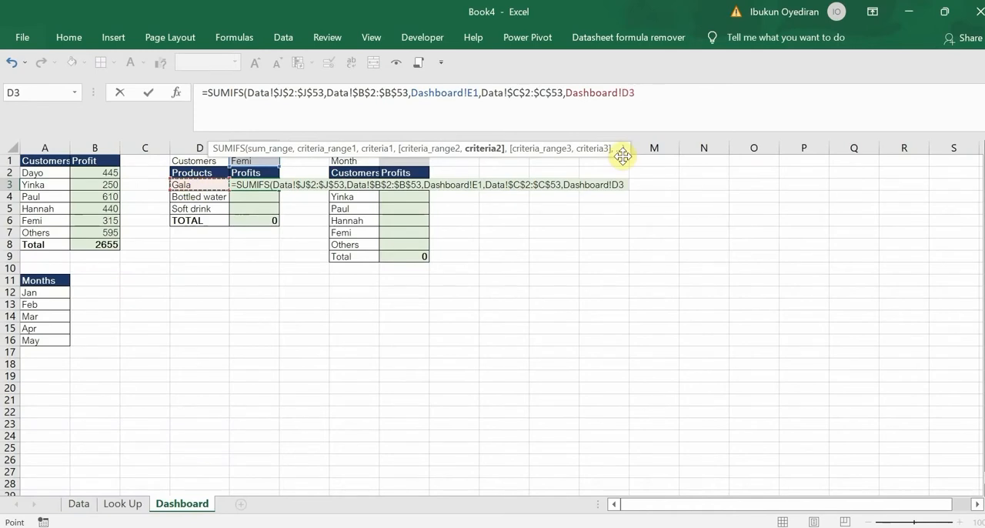
{"action": "type", "text": ")"}
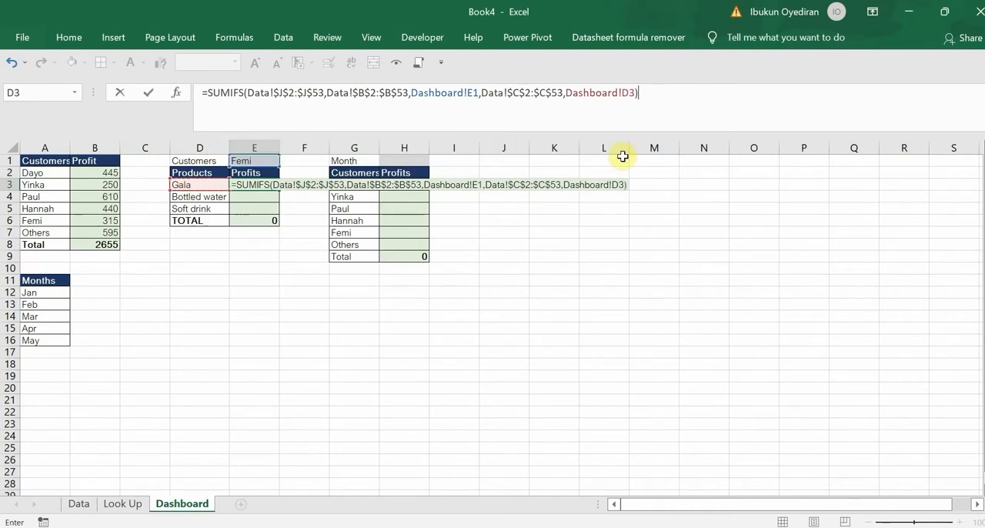
Make the customer criterion absolute as Dashboard!$E$1 in the SUMIFS formula and commit it to E3
{"action": "left_click", "coordinate": [472, 93]}
{"action": "left_click_drag", "start_coordinate": [452, 96], "coordinate": [416, 95]}
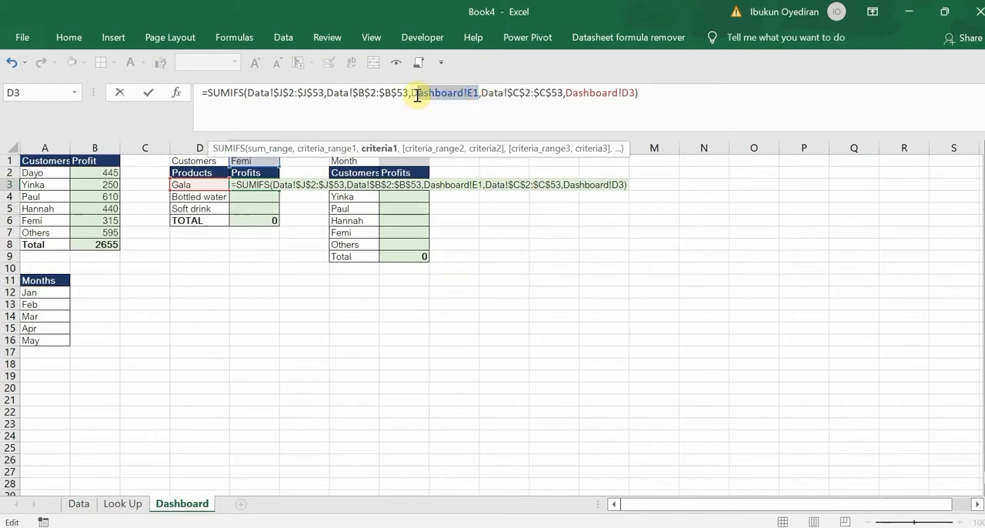
{"action": "left_click", "coordinate": [434, 98]}
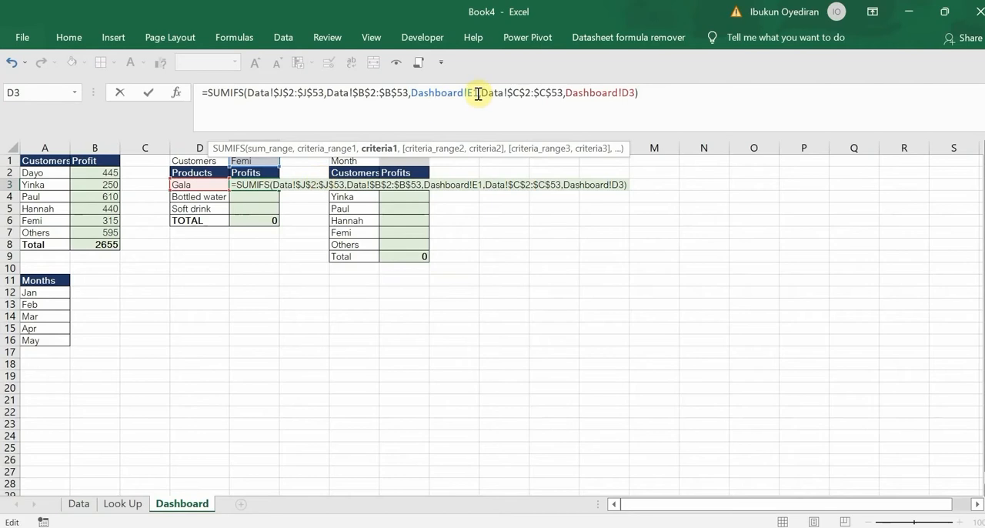
{"action": "left_click_drag", "start_coordinate": [478, 93], "coordinate": [419, 96]}
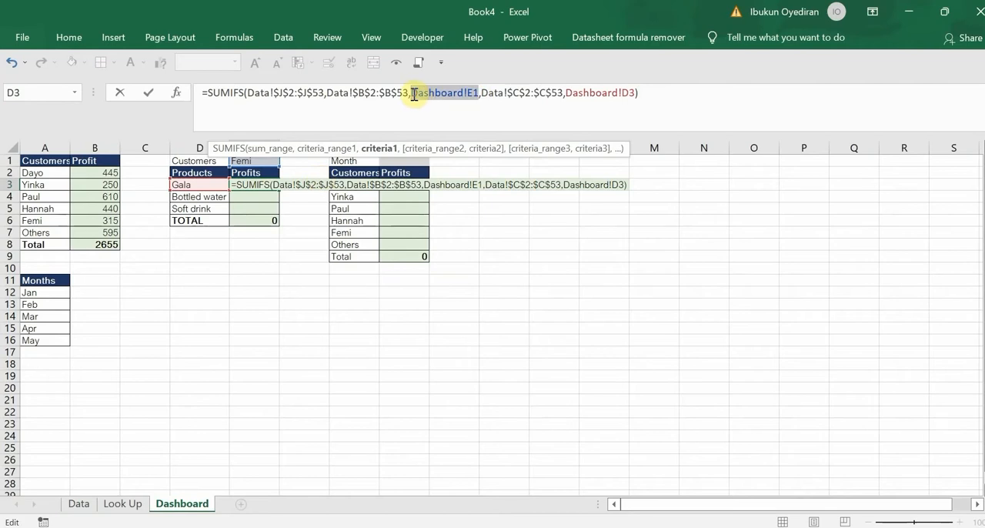
{"action": "key", "text": "F4"}
{"action": "left_click", "coordinate": [658, 95]}
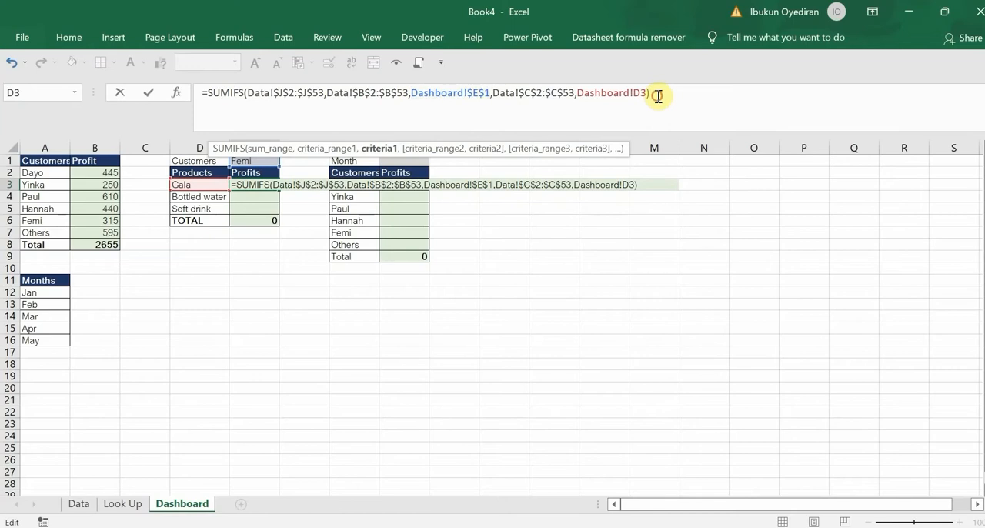
{"action": "key", "text": "Return"}
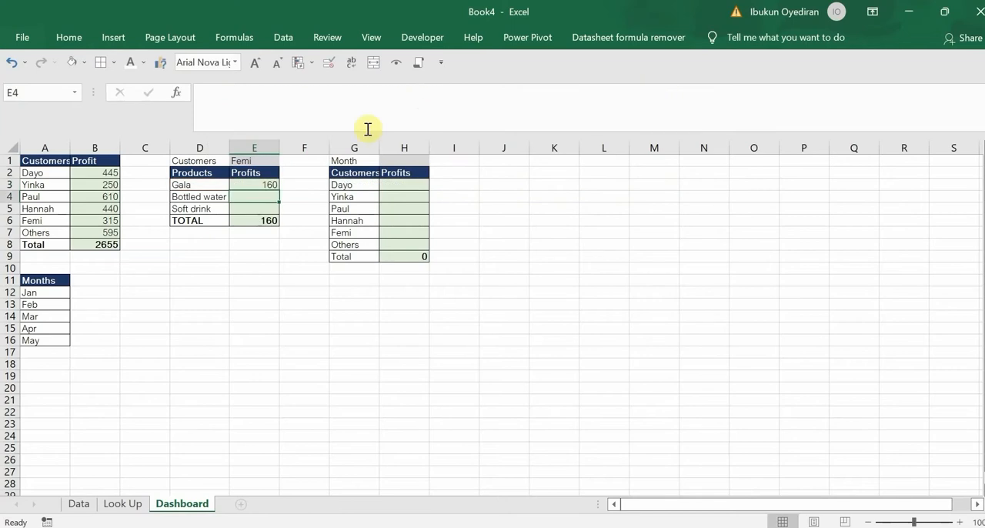
Fill the E3 SUMIFS formula down to E5 and test it by selecting the first, second and fourth customers in the E1 drop-down
{"action": "left_click", "coordinate": [268, 187]}
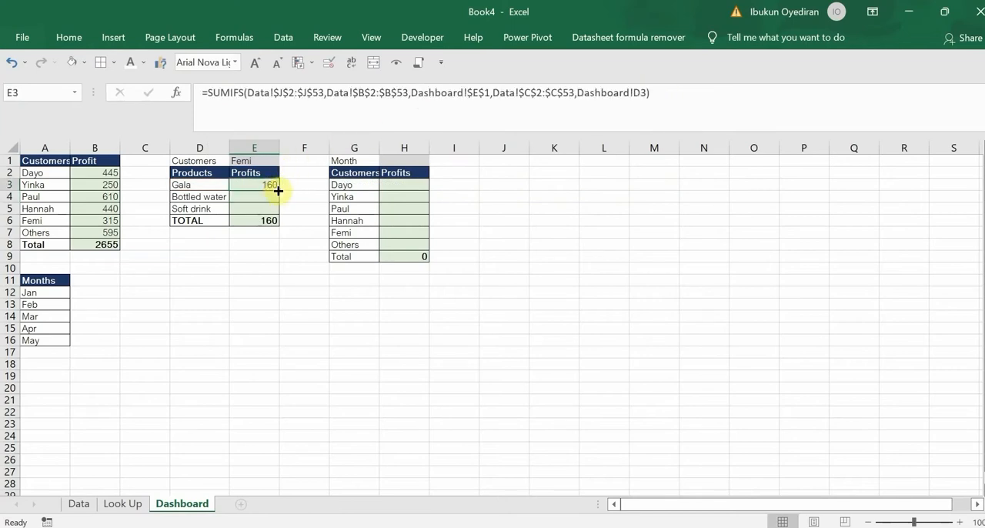
{"action": "left_click_drag", "start_coordinate": [279, 190], "coordinate": [281, 211]}
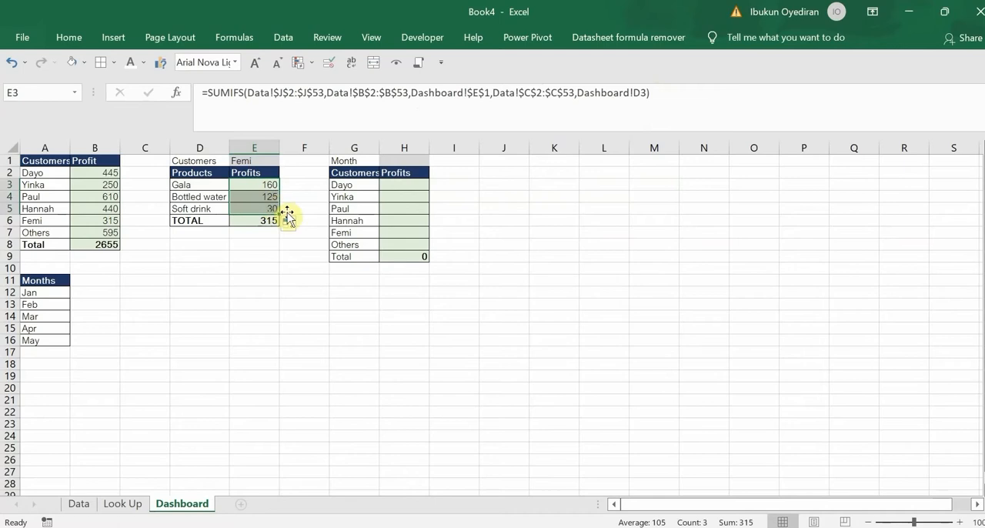
{"action": "left_click", "coordinate": [242, 162]}
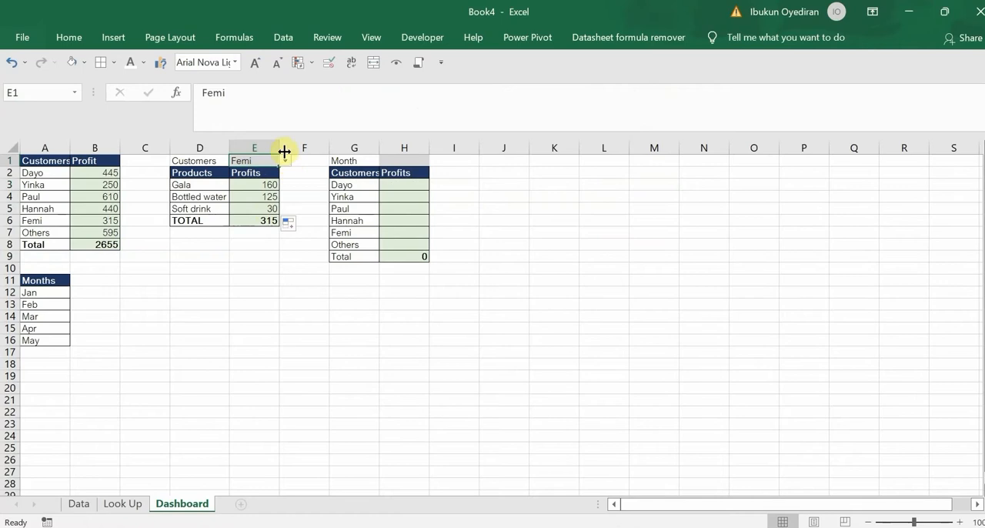
{"action": "left_click", "coordinate": [284, 160]}
{"action": "left_click", "coordinate": [270, 173]}
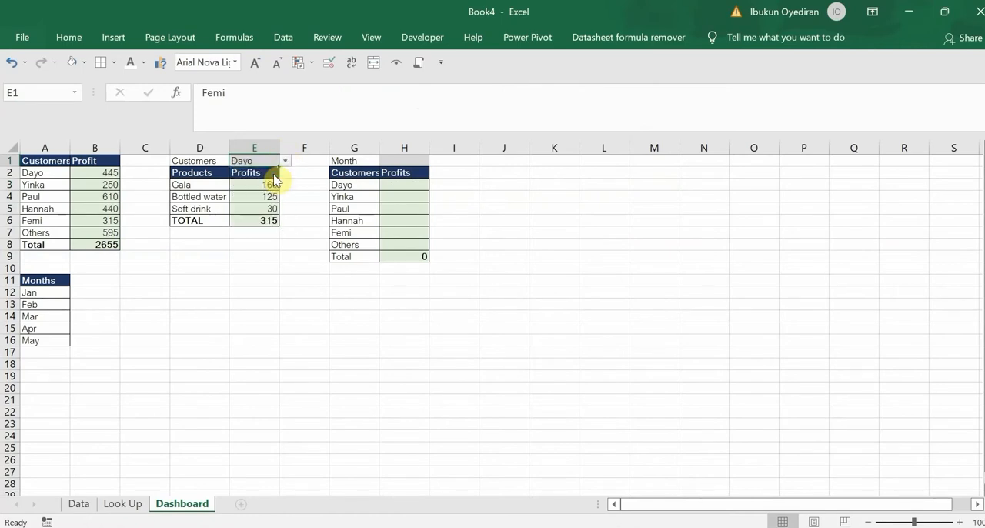
{"action": "left_click", "coordinate": [285, 163]}
{"action": "left_click", "coordinate": [273, 184]}
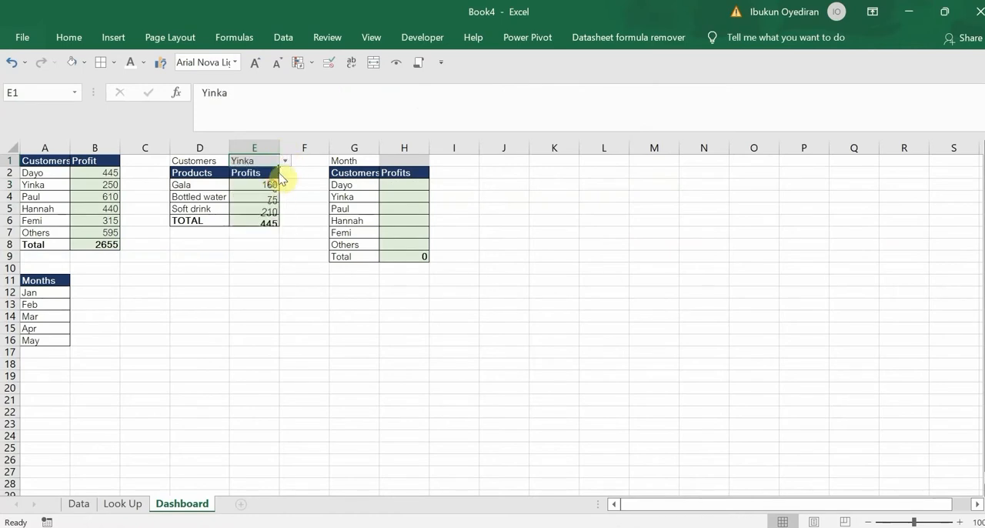
{"action": "left_click", "coordinate": [285, 161]}
{"action": "left_click", "coordinate": [269, 204]}
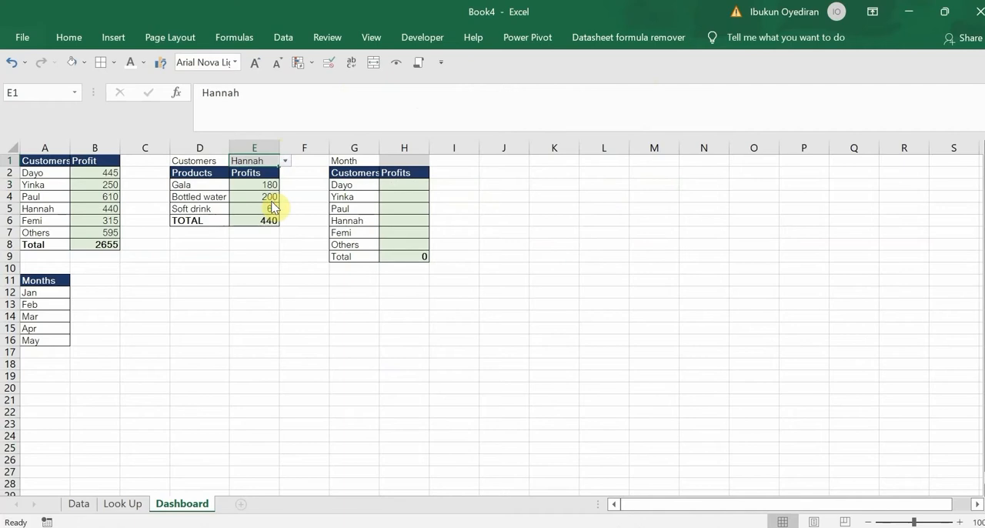
{"action": "left_click", "coordinate": [406, 160]}
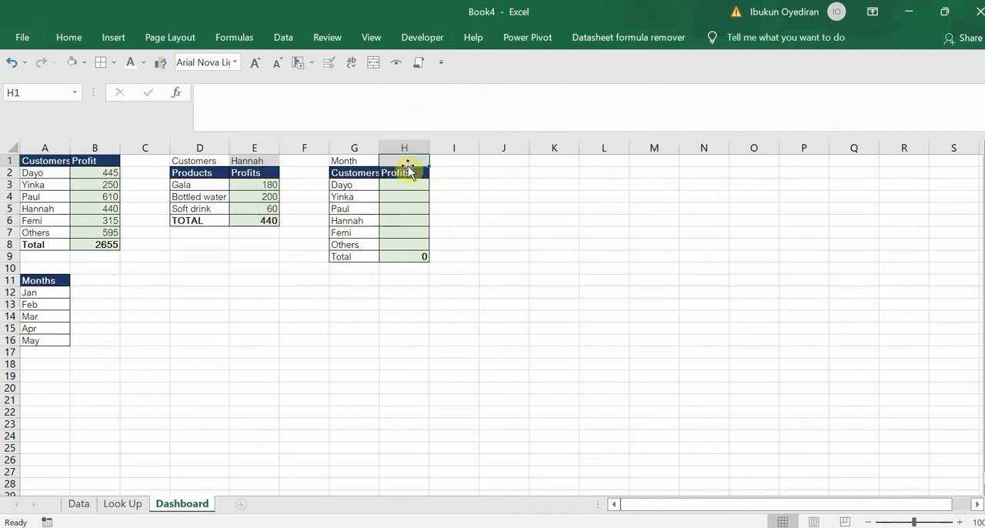
{"action": "left_click", "coordinate": [331, 62]}
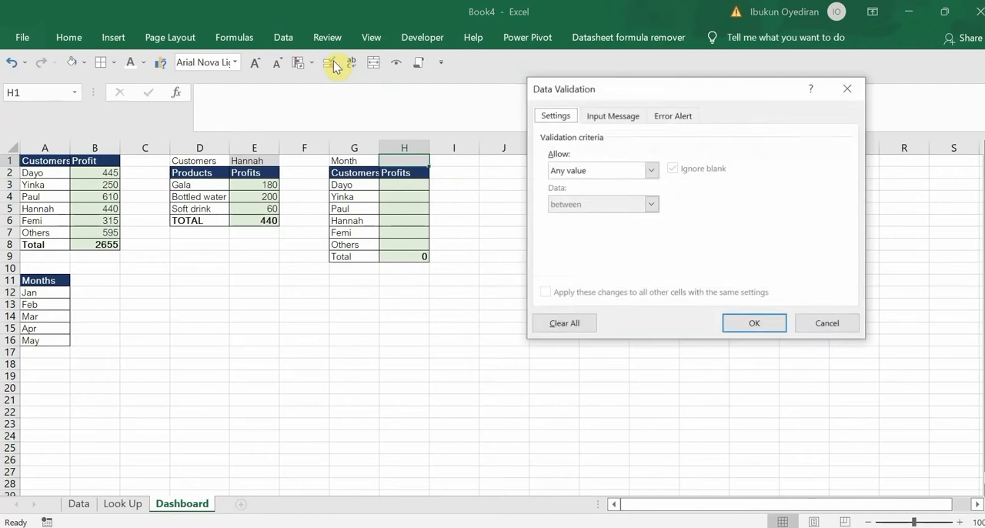
{"action": "left_click", "coordinate": [844, 91]}
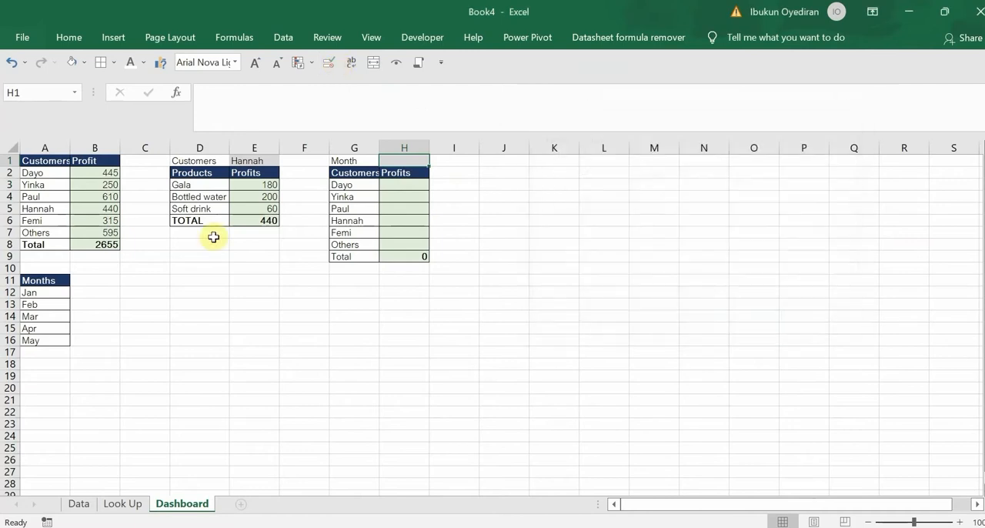
Add the header "Month" in cell K1 of the Data sheet, beside the Profit column
{"action": "left_click", "coordinate": [79, 505]}
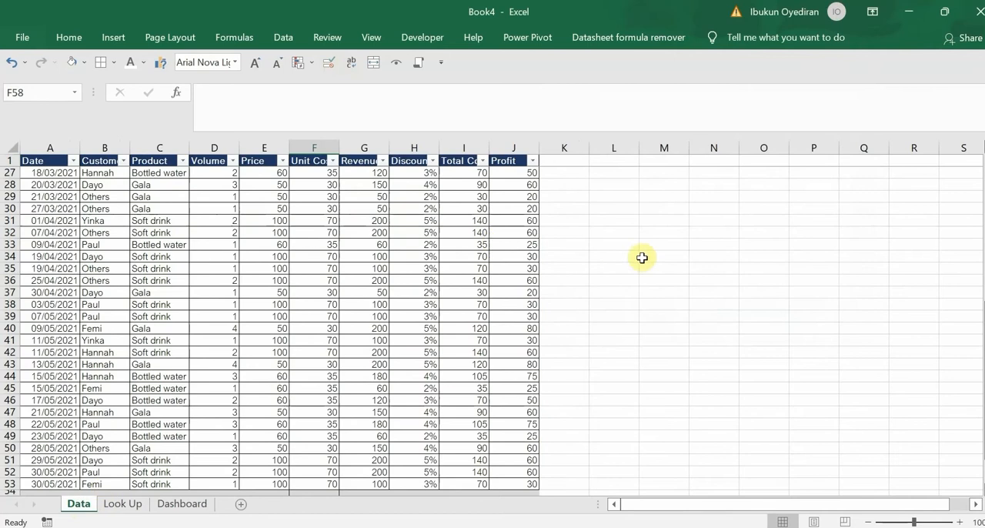
{"action": "left_click", "coordinate": [553, 164]}
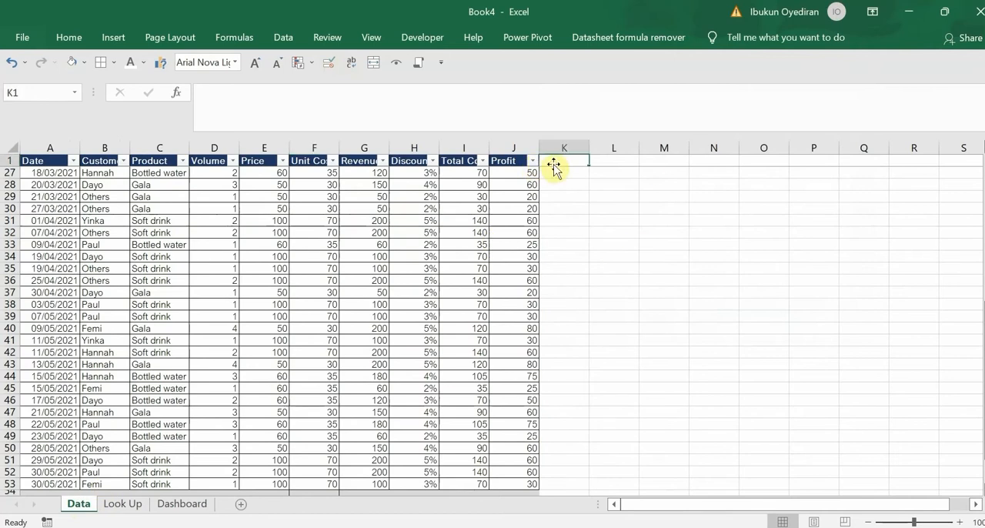
{"action": "type", "text": "Mon"}
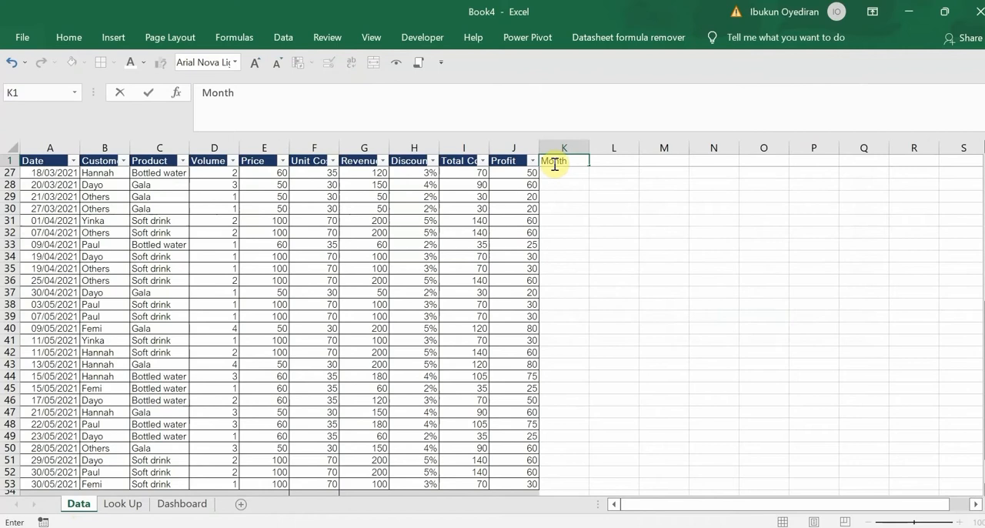
{"action": "type", "text": "th"}
{"action": "key", "text": "Return"}
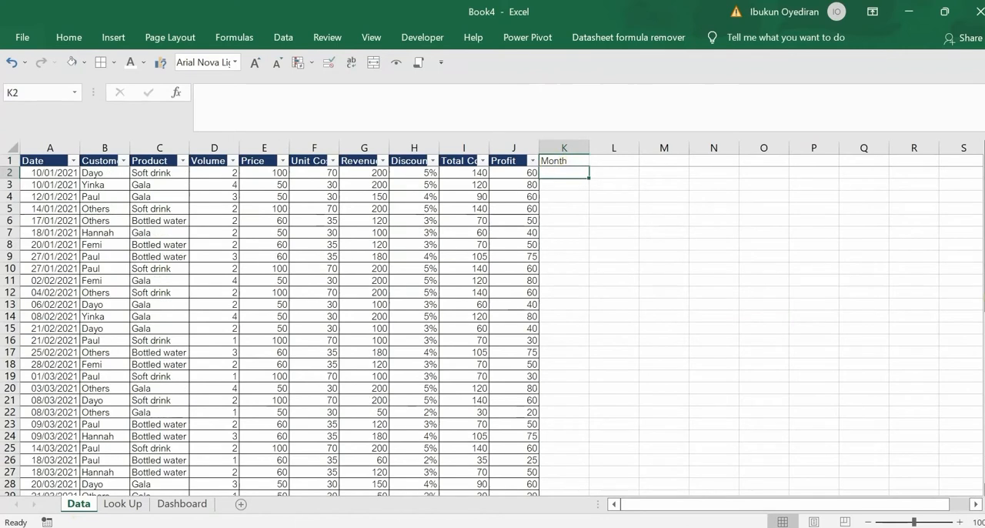
Build a TEXT formula in K2 that formats the date in A2 as "dd-mmm-yyyy"
{"action": "type", "text": "=text"}
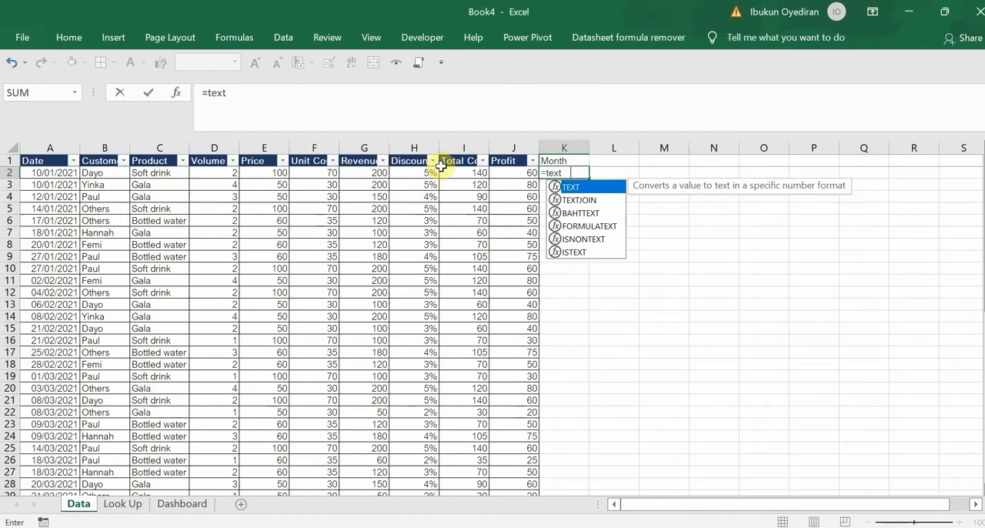
{"action": "key", "text": "Tab"}
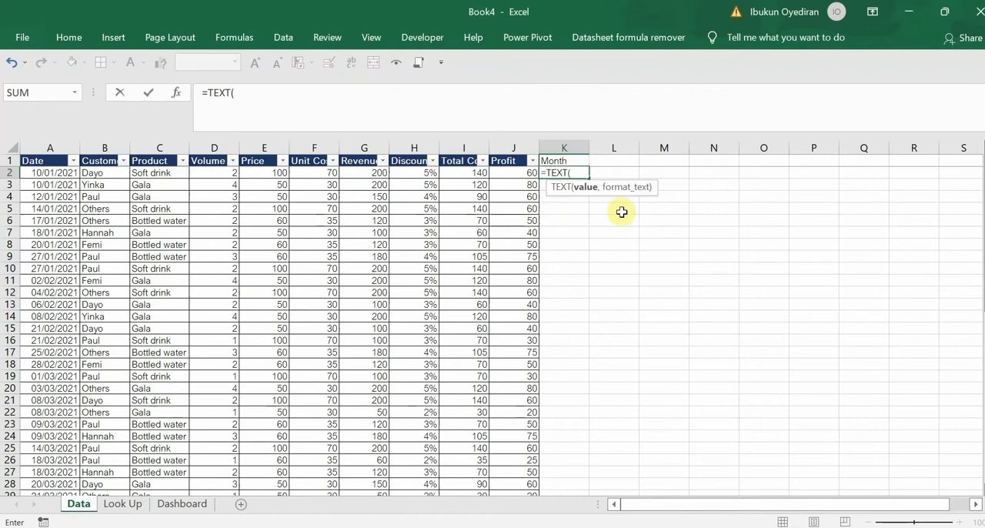
{"action": "left_click", "coordinate": [60, 175]}
{"action": "type", "text": ","}
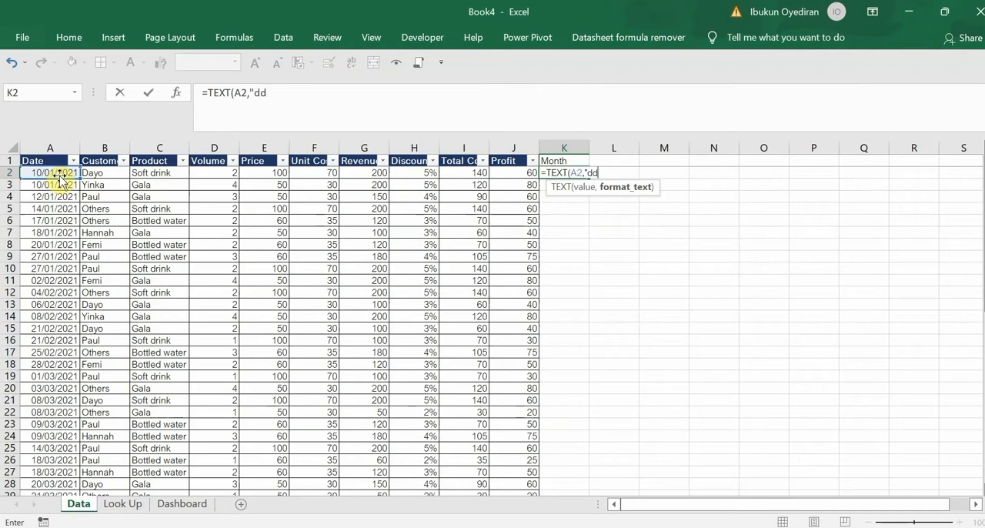
{"action": "type", "text": "\"dd"}
{"action": "type", "text": "_"}
{"action": "type", "text": "mmm-yyyy"}
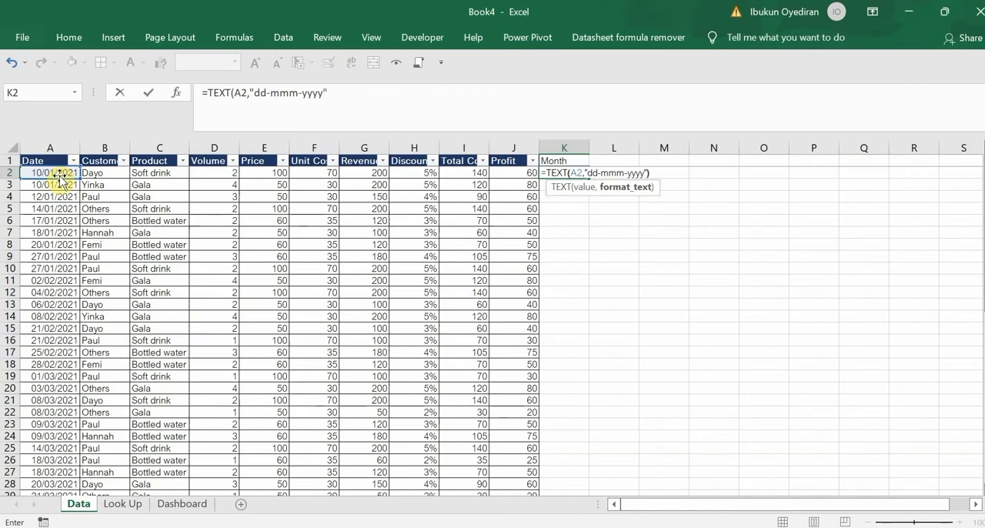
{"action": "type", "text": ")"}
Shorten the TEXT format code in K2 to "mmm", commit the formula and fill it down to K53
{"action": "key", "text": "BackSpace"}
{"action": "key", "text": "BackSpace"}
{"action": "key", "text": "BackSpace"}
{"action": "key", "text": "BackSpace"}
{"action": "key", "text": "BackSpace"}
{"action": "key", "text": "BackSpace"}
{"action": "key", "text": "BackSpace"}
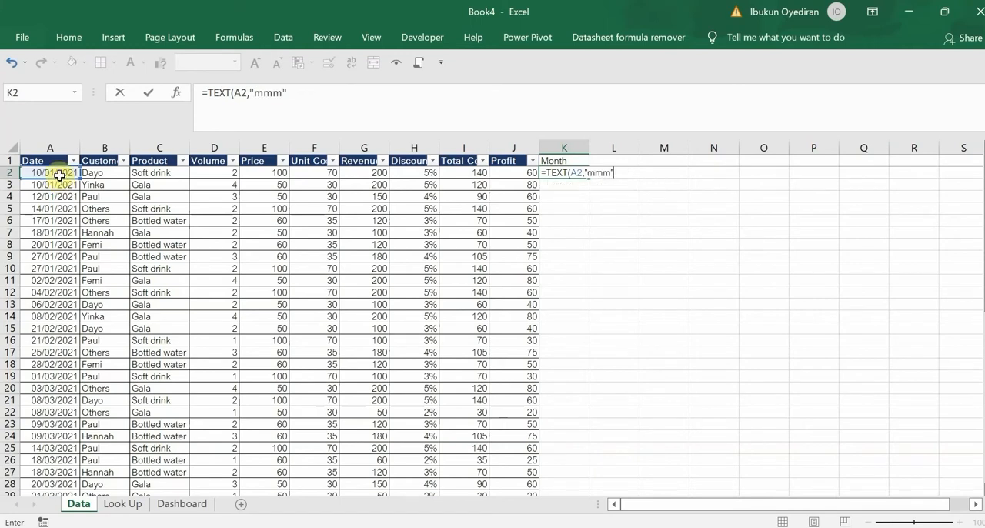
{"action": "key", "text": "Return"}
{"action": "left_click", "coordinate": [571, 170]}
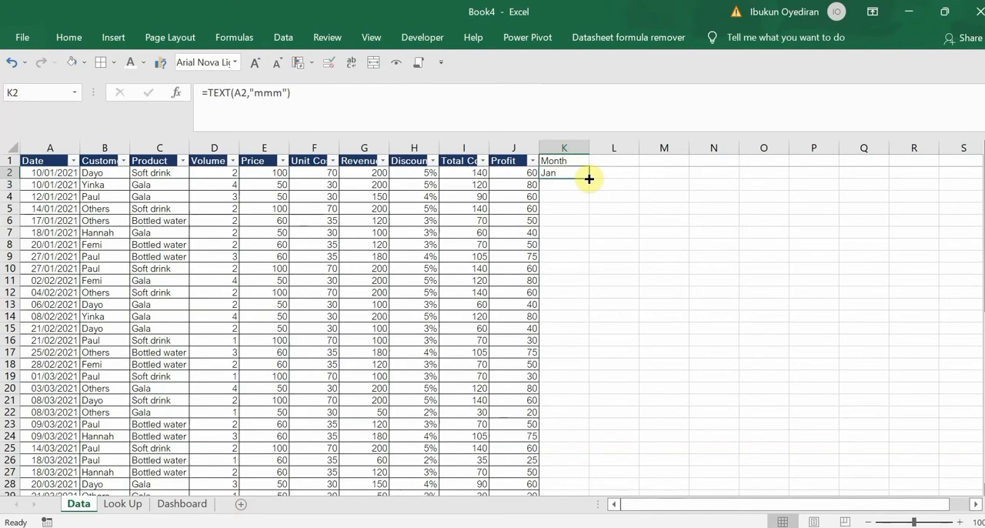
{"action": "double_click", "coordinate": [588, 179]}
{"action": "scroll", "coordinate": [538, 394], "scroll_direction": "down", "scroll_amount": 10}
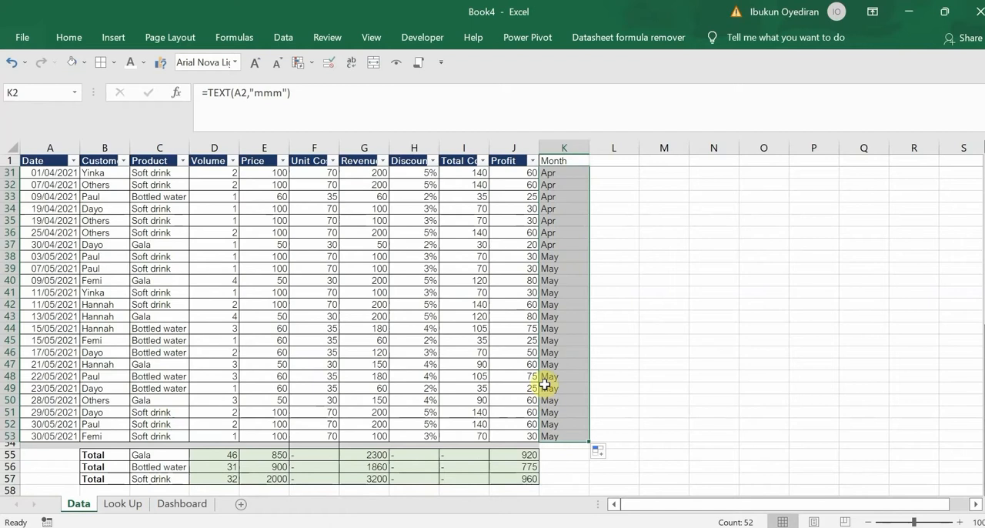
Copy the month names in K2:K53 and paste them as values on the Dashboard sheet starting at M2
{"action": "key", "text": "ctrl+c"}
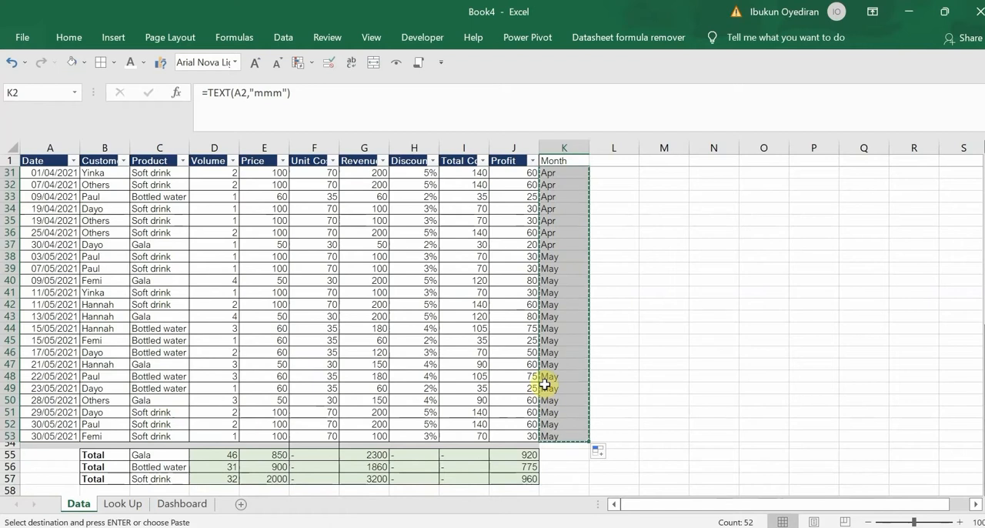
{"action": "left_click", "coordinate": [182, 503]}
{"action": "right_click", "coordinate": [649, 171]}
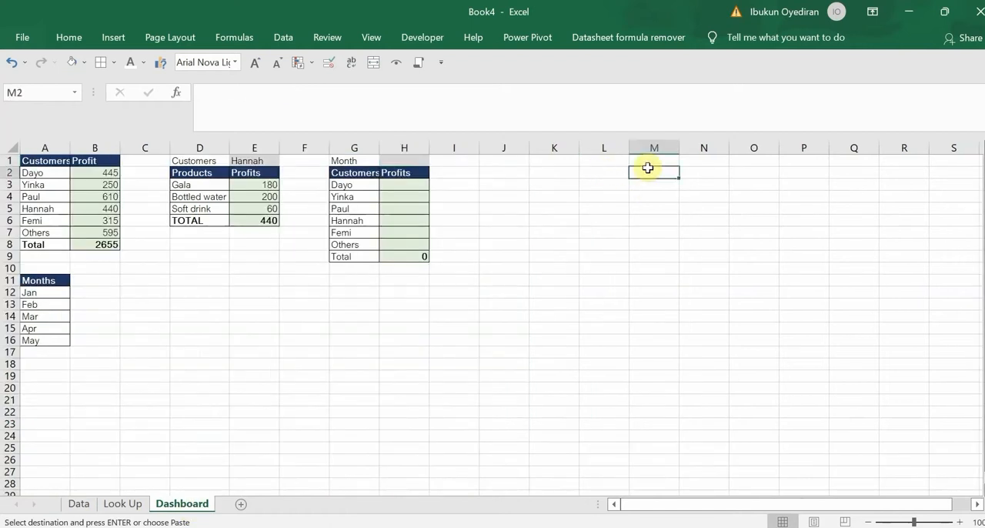
{"action": "left_click", "coordinate": [702, 243]}
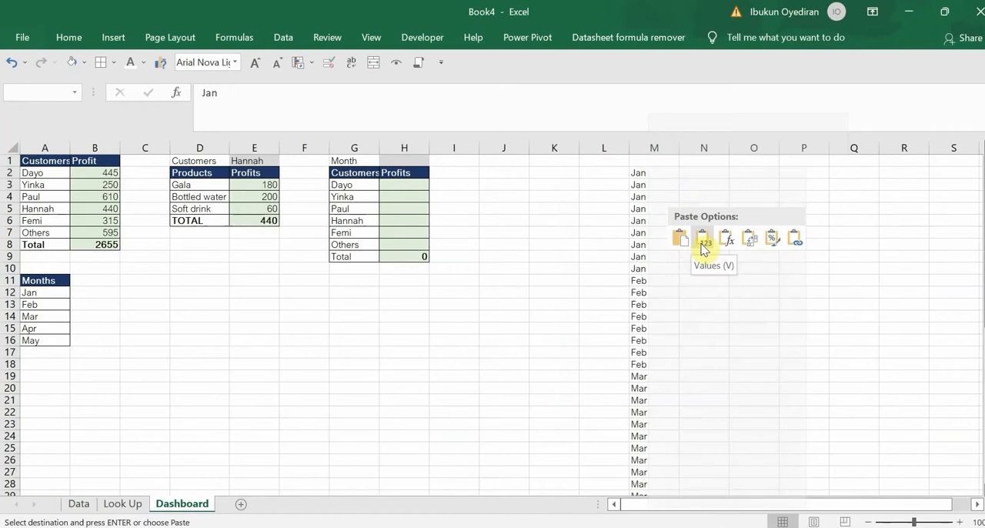
{"action": "left_click", "coordinate": [702, 243]}
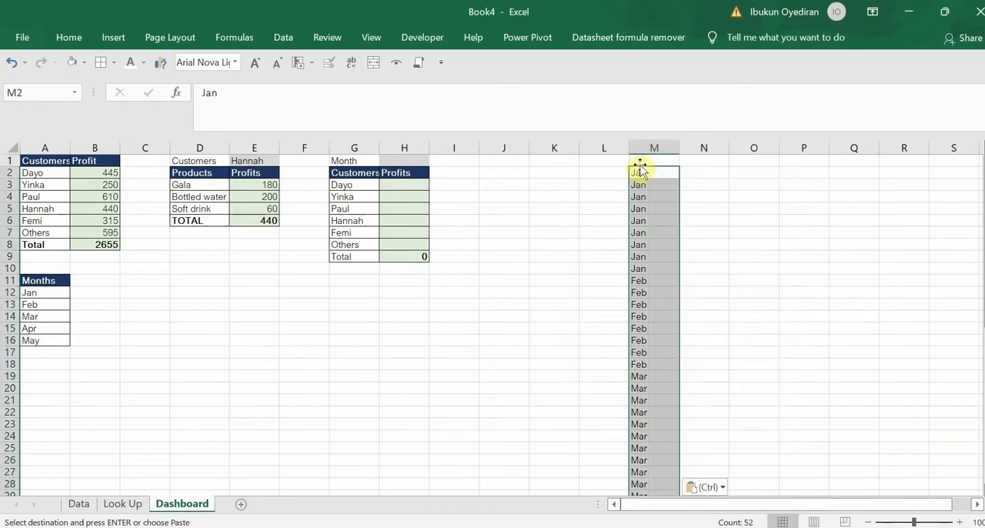
Give the pasted month list the header "Month" in M1 and make it bold
{"action": "left_click", "coordinate": [643, 160]}
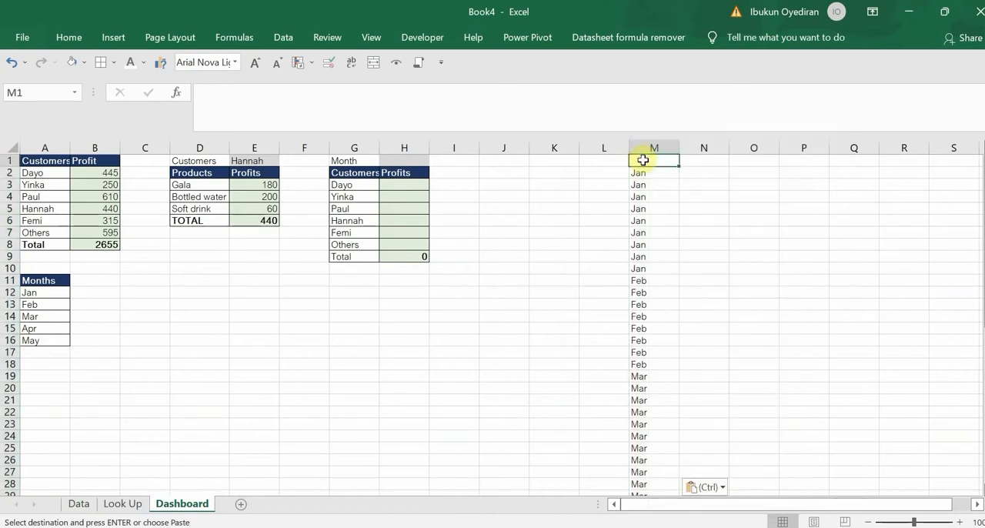
{"action": "type", "text": "Month"}
{"action": "key", "text": "Return"}
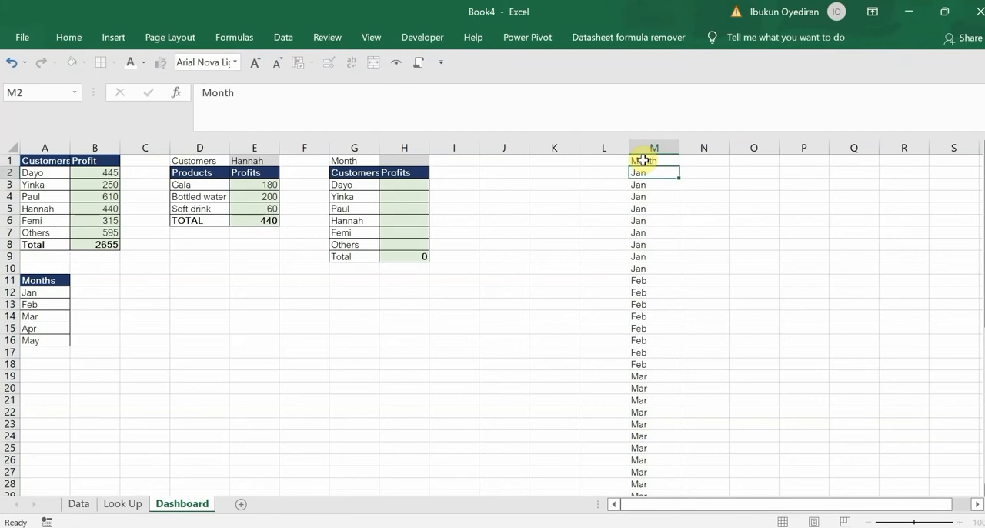
{"action": "left_click", "coordinate": [647, 160]}
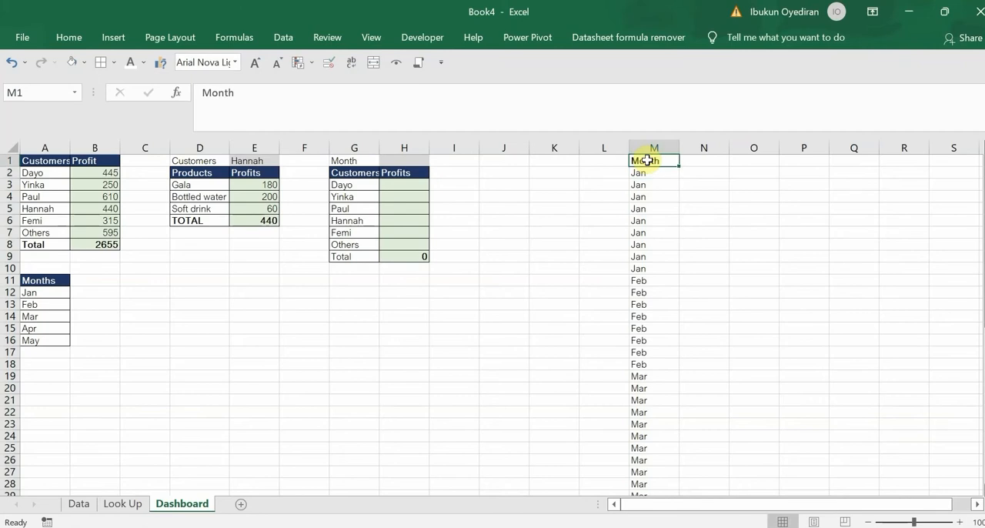
{"action": "key", "text": "ctrl+b"}
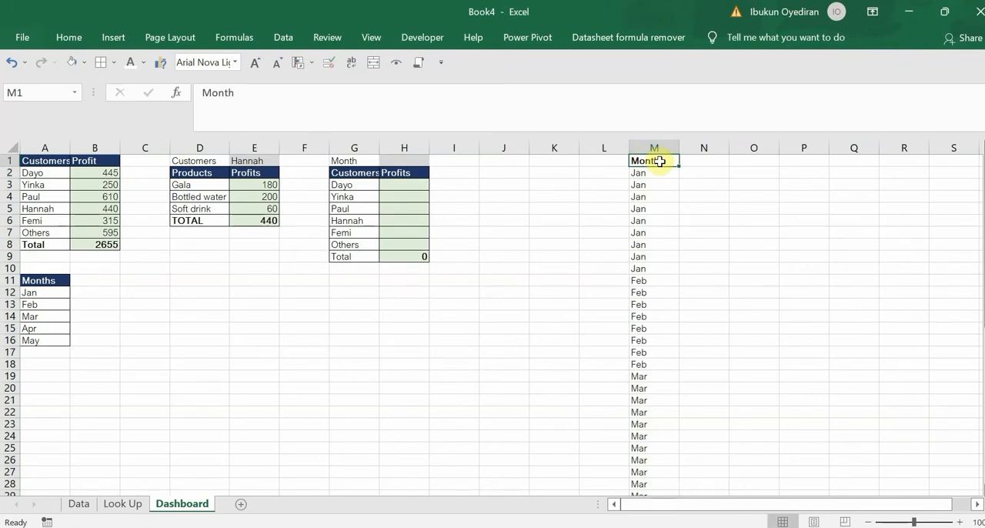
Remove duplicates from the Month list in column M, treating the first row as a header
{"action": "key", "text": "alt+a"}
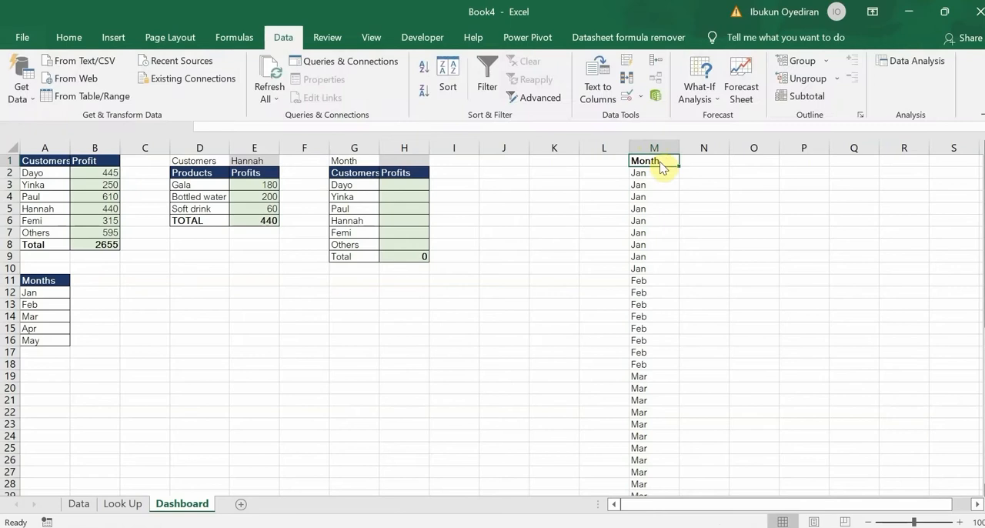
{"action": "key", "text": "m"}
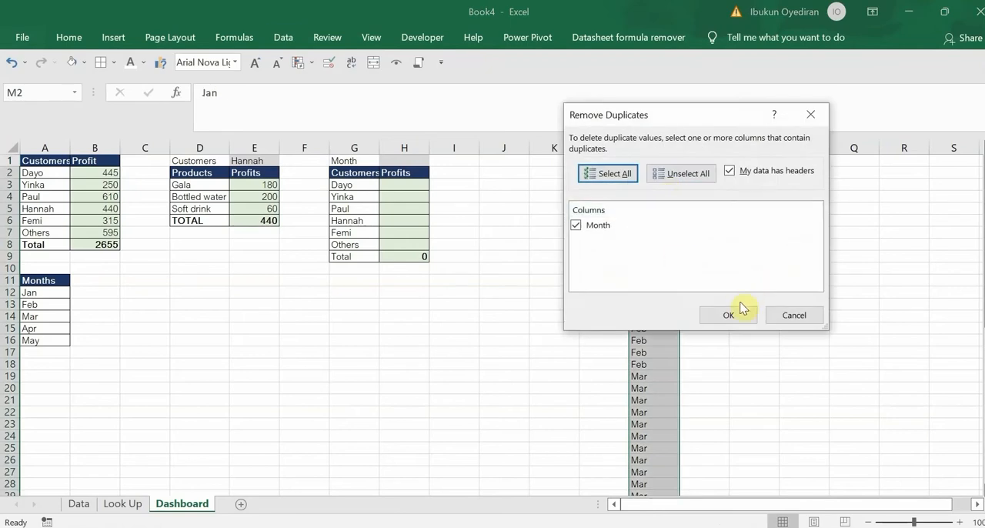
{"action": "left_click", "coordinate": [742, 315]}
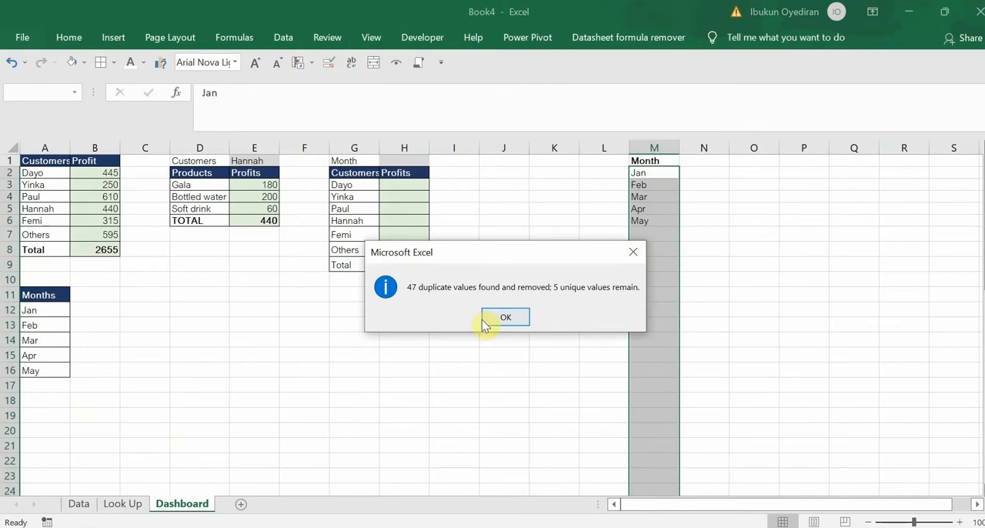
{"action": "left_click", "coordinate": [504, 317]}
Clear the temporary month list from M1:M6, including its header
{"action": "left_click", "coordinate": [653, 160]}
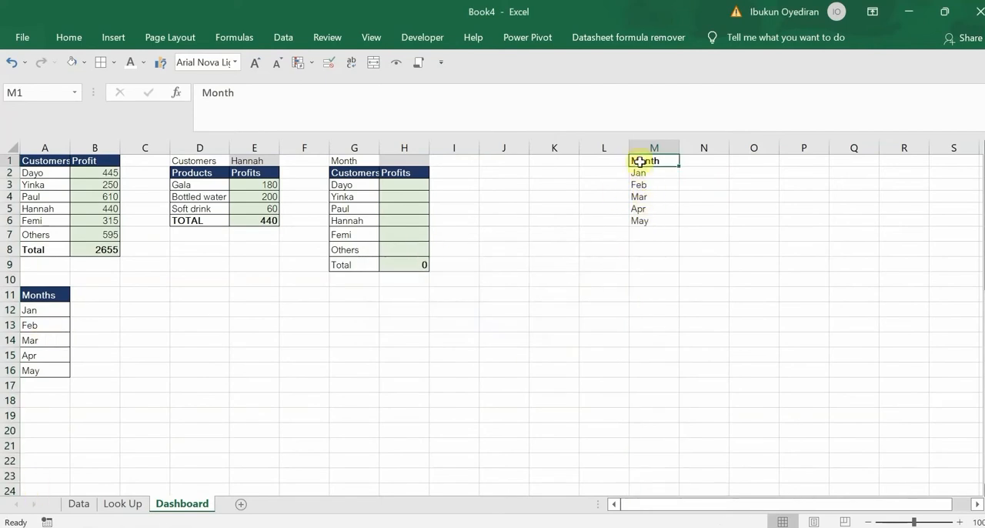
{"action": "left_click_drag", "start_coordinate": [639, 161], "coordinate": [638, 207]}
{"action": "key", "text": "Delete"}
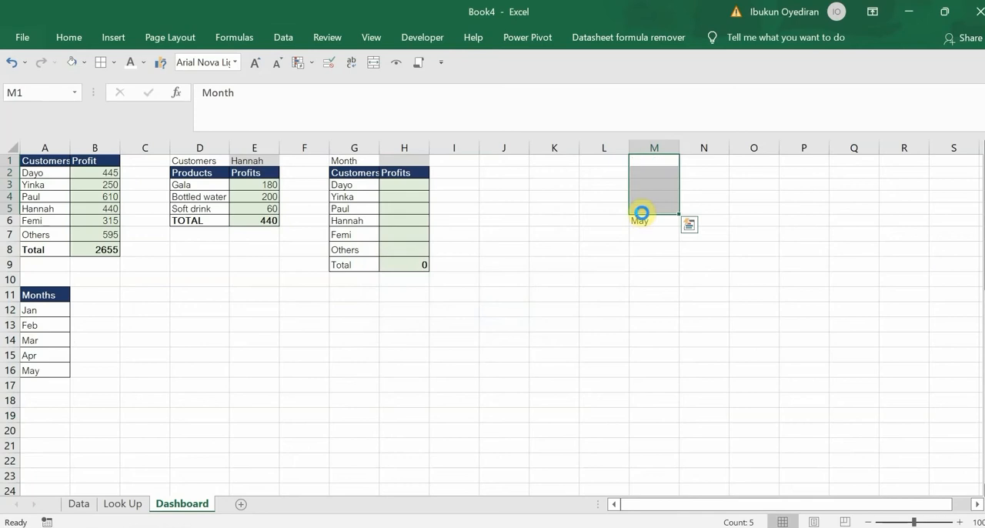
{"action": "left_click", "coordinate": [651, 222]}
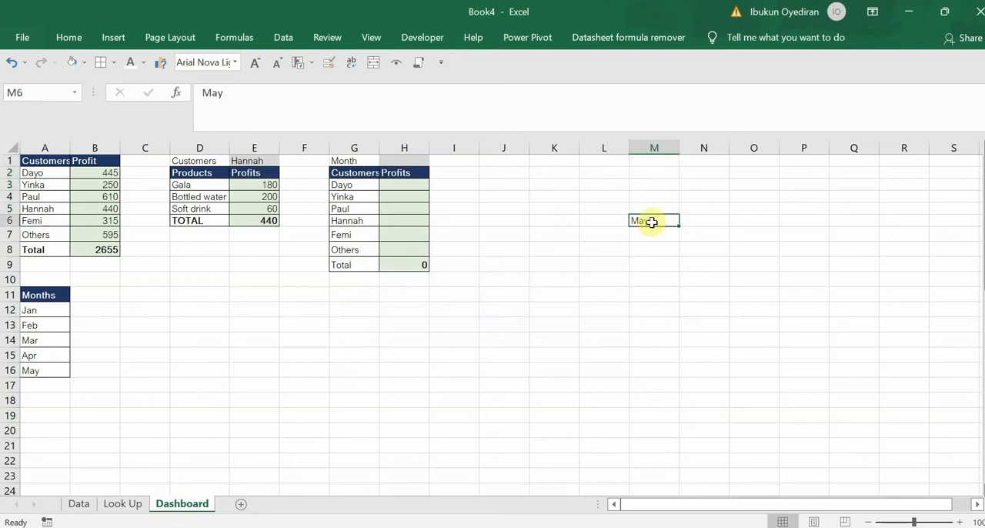
{"action": "key", "text": "Delete"}
Start a SUMIFS formula in Dashboard cell H1 with the absolute Profit range Data!$J$2:$J$53 as the sum range
{"action": "left_click", "coordinate": [394, 163]}
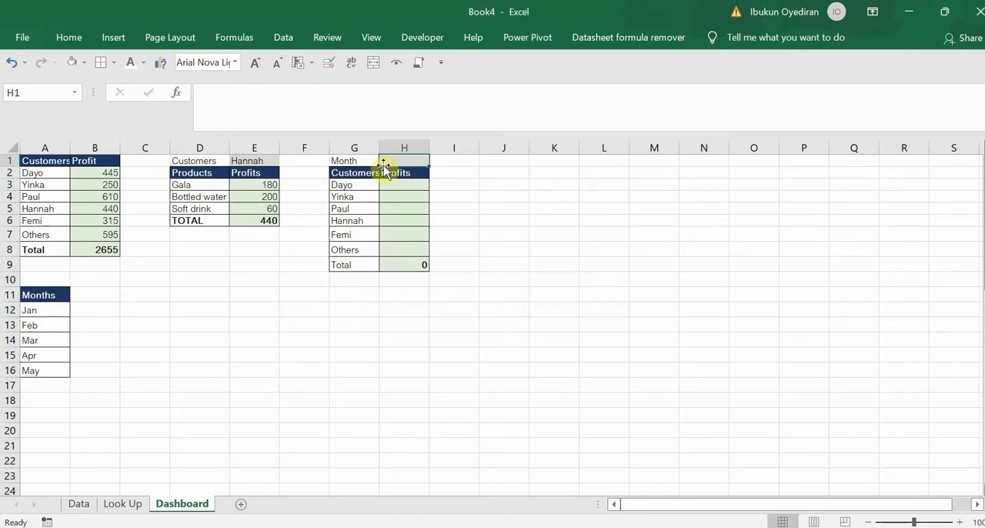
{"action": "type", "text": "=sumifs"}
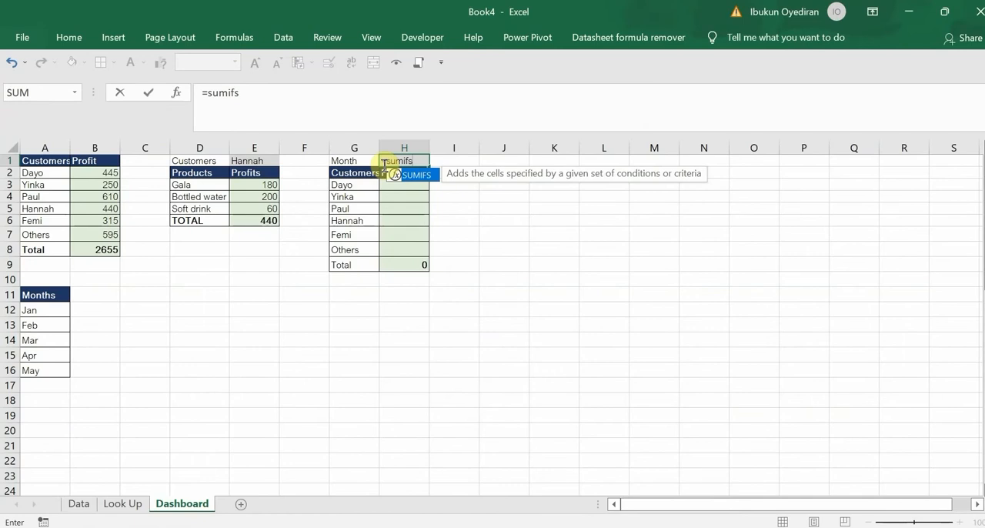
{"action": "key", "text": "Tab"}
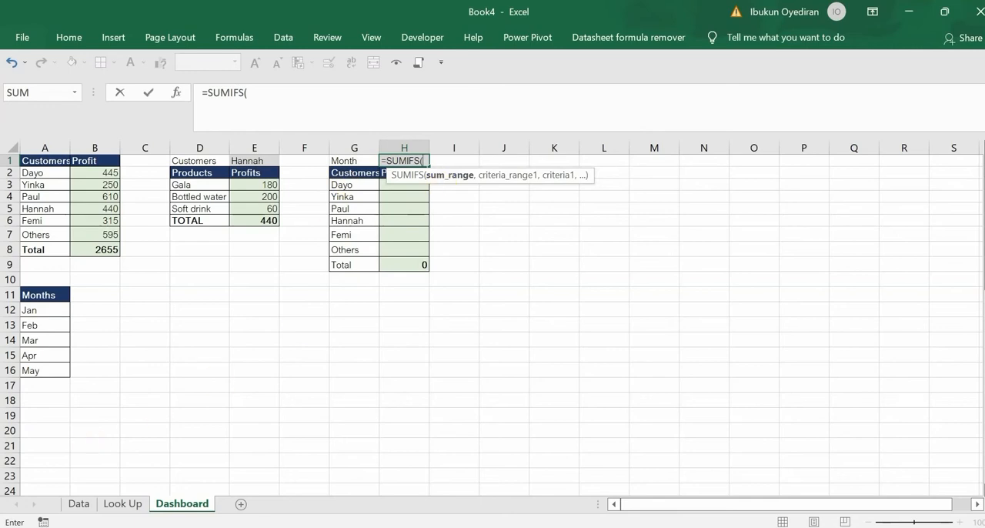
{"action": "left_click", "coordinate": [78, 504]}
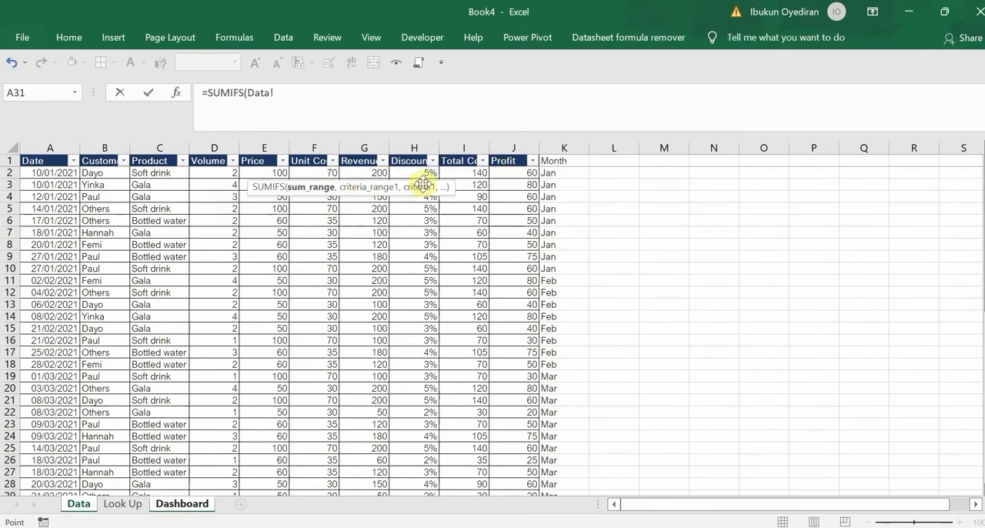
{"action": "left_click", "coordinate": [511, 171]}
{"action": "key", "text": "ctrl+shift+Down"}
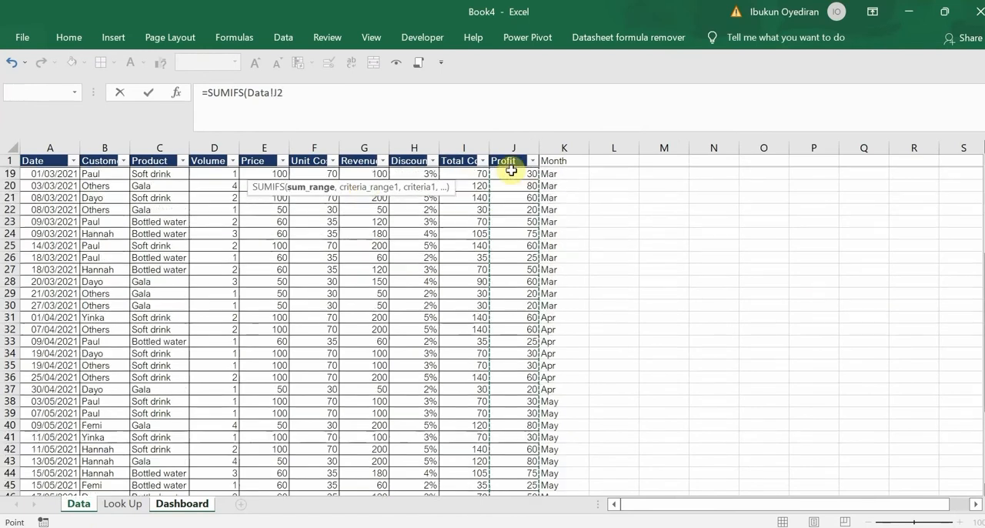
{"action": "key", "text": "F4"}
{"action": "type", "text": ","}
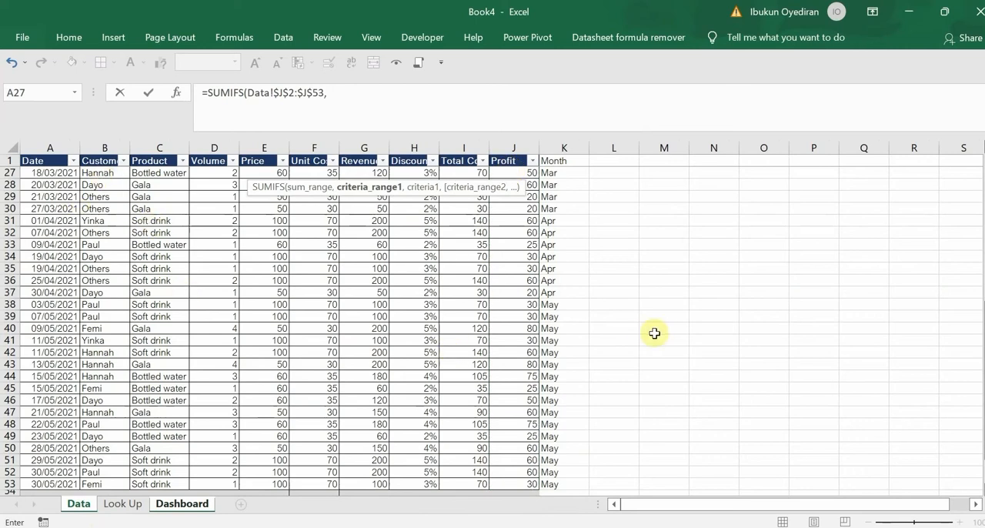
Add the first SUMIFS condition, matching the customer range Data!$B$2:$B$53 against the customer name in Dashboard cell G3
{"action": "scroll", "coordinate": [237, 283], "scroll_direction": "up", "scroll_amount": 8}
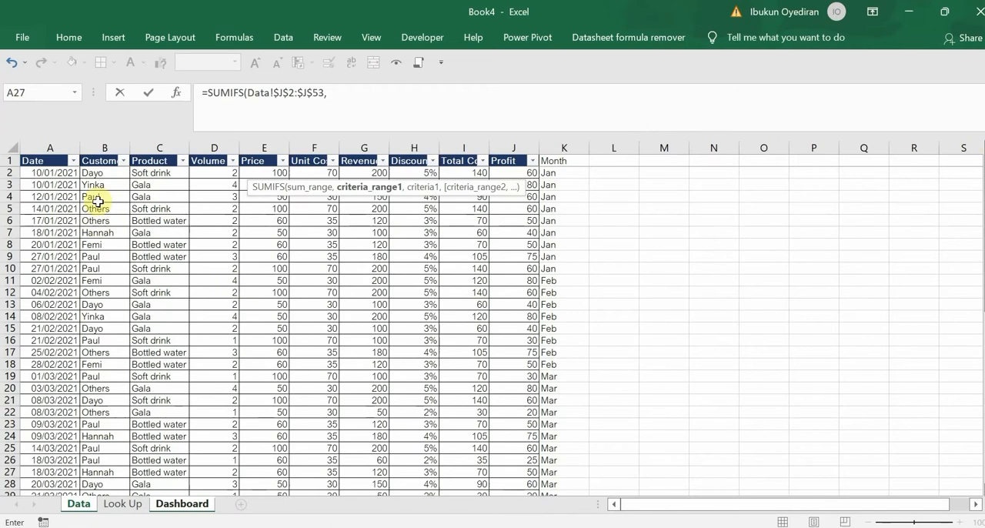
{"action": "left_click", "coordinate": [108, 170]}
{"action": "key", "text": "ctrl+shift+Down"}
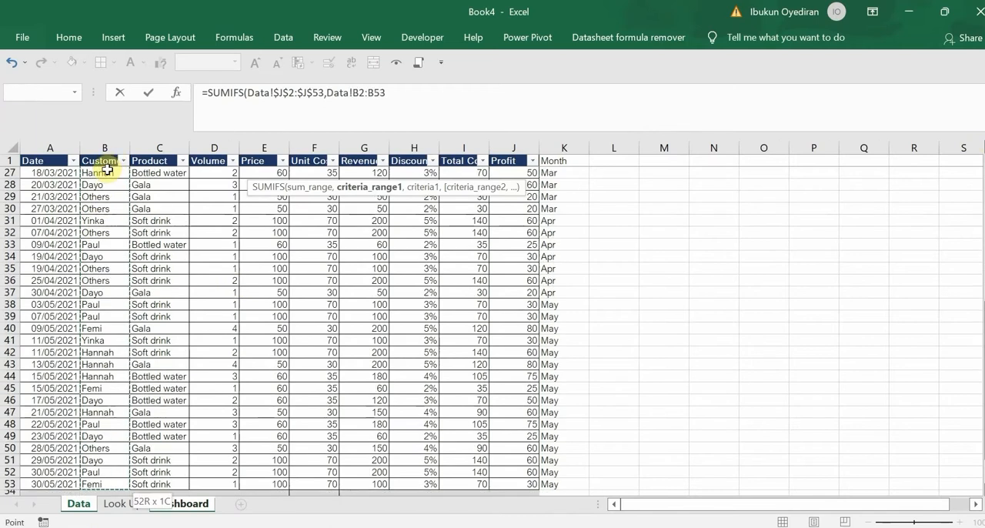
{"action": "key", "text": "F4"}
{"action": "type", "text": ","}
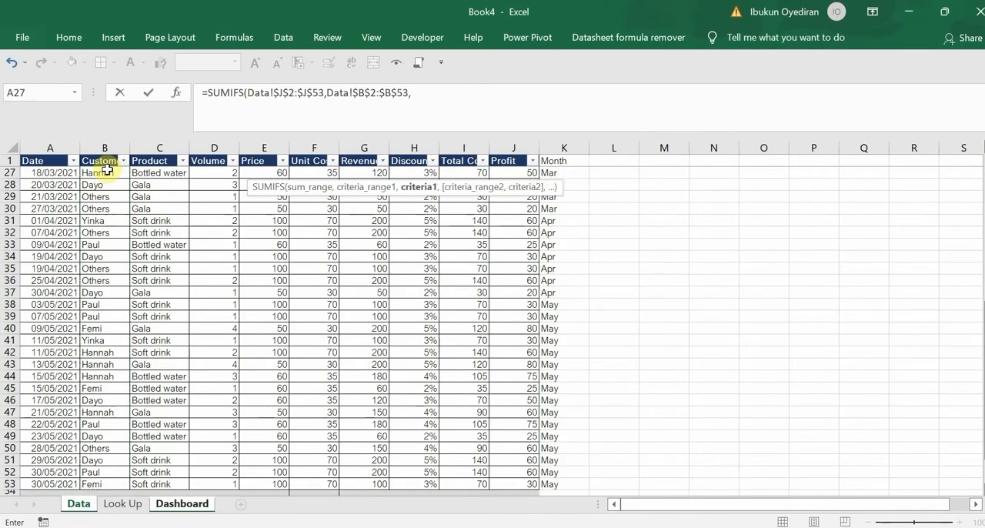
{"action": "left_click", "coordinate": [182, 504]}
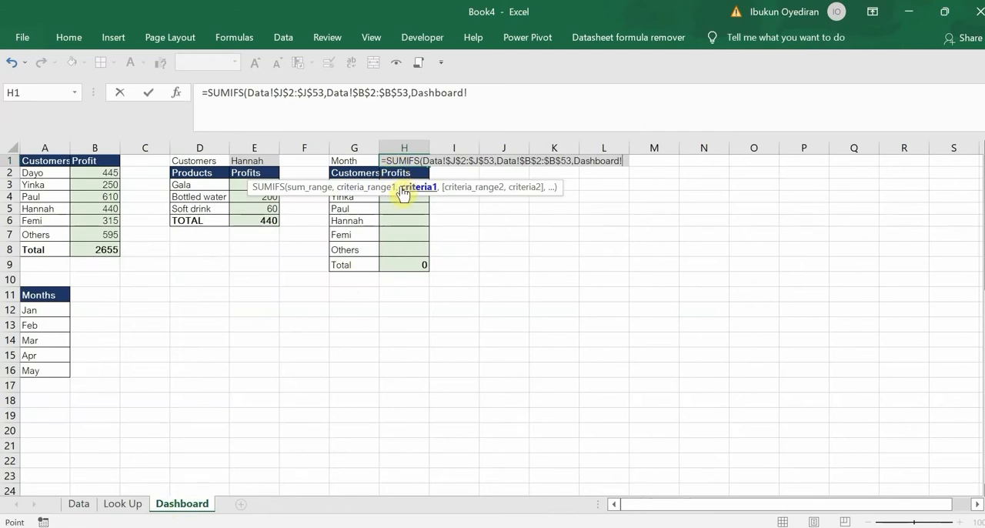
{"action": "left_click_drag", "start_coordinate": [402, 192], "coordinate": [389, 346]}
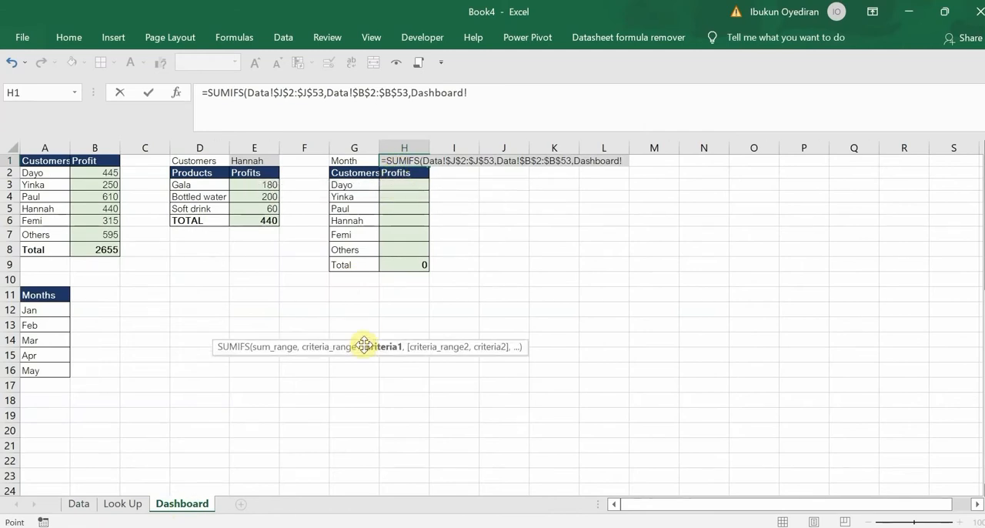
{"action": "left_click", "coordinate": [356, 186]}
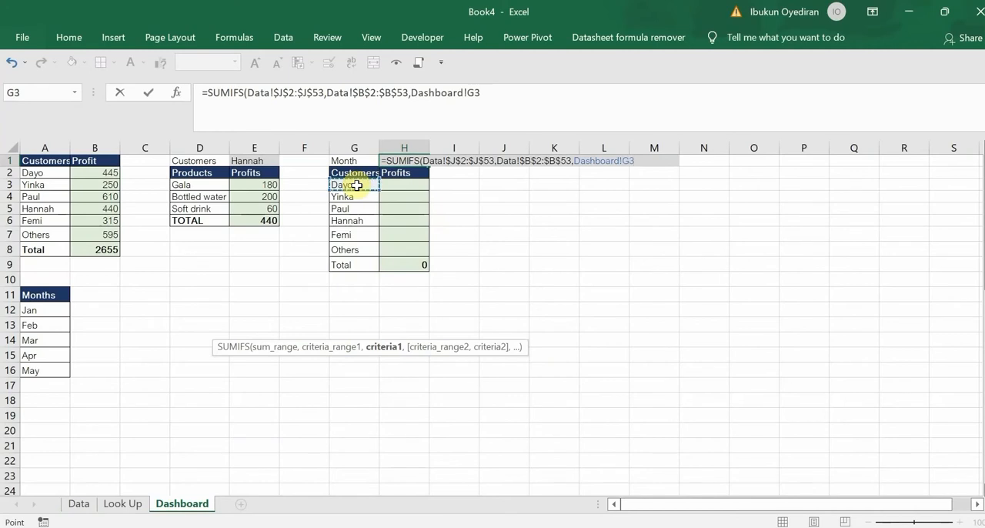
{"action": "type", "text": ","}
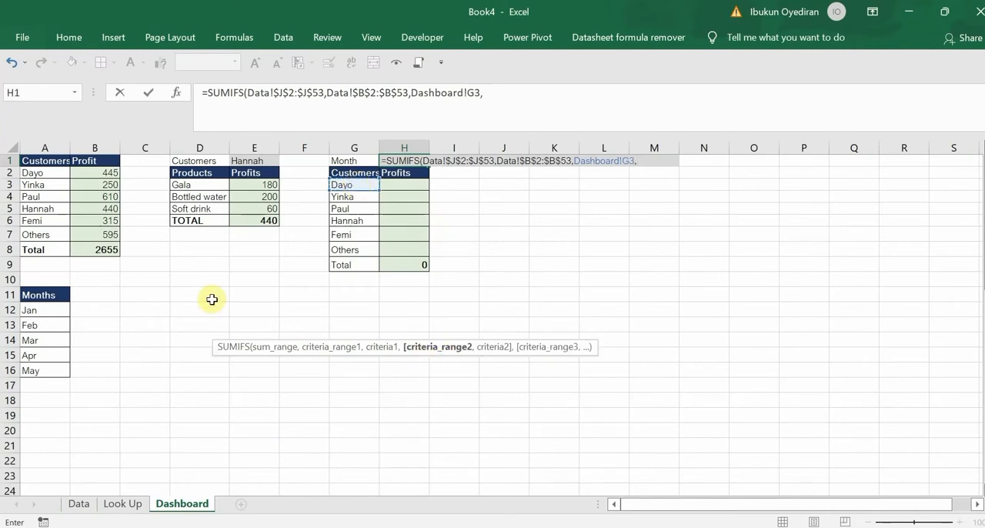
Add the absolute Month range Data!$K$2:$K$53 as the second SUMIFS criteria range and return to the Dashboard sheet for its criterion
{"action": "left_click", "coordinate": [78, 503]}
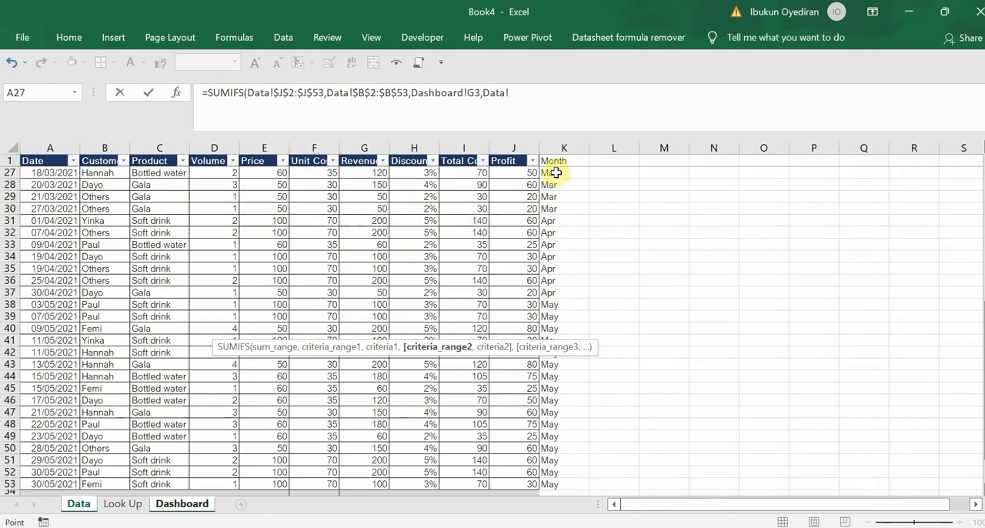
{"action": "scroll", "coordinate": [868, 389], "scroll_direction": "up", "scroll_amount": 8}
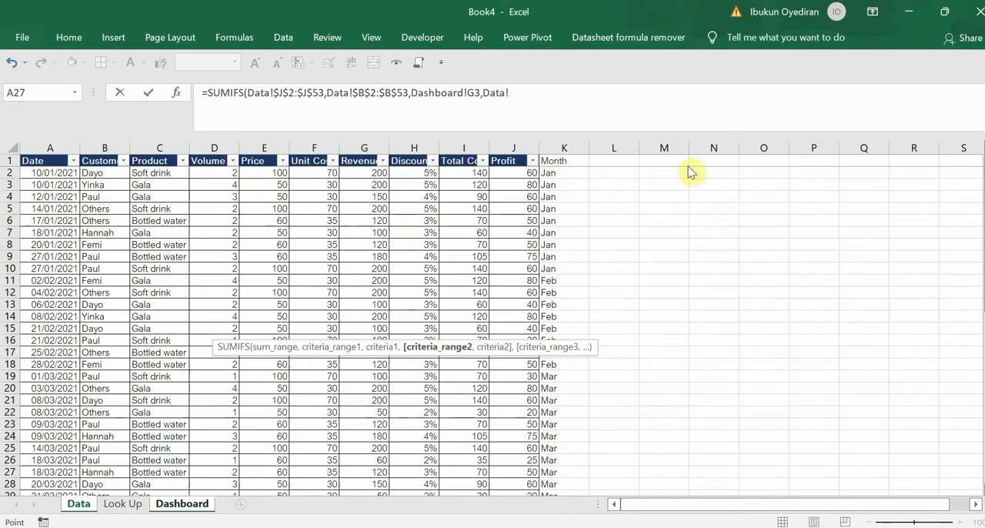
{"action": "left_click", "coordinate": [557, 173]}
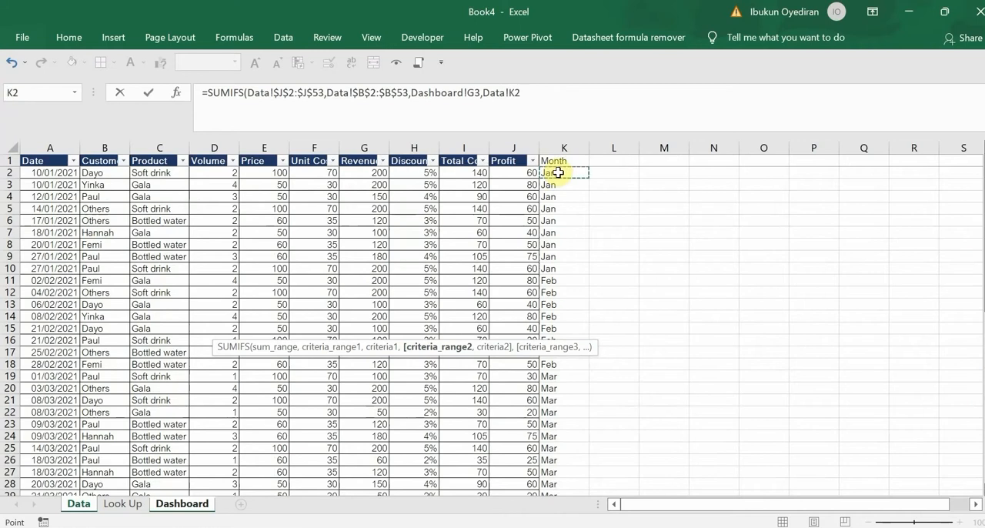
{"action": "key", "text": "ctrl+shift+Down"}
{"action": "key", "text": "F4"}
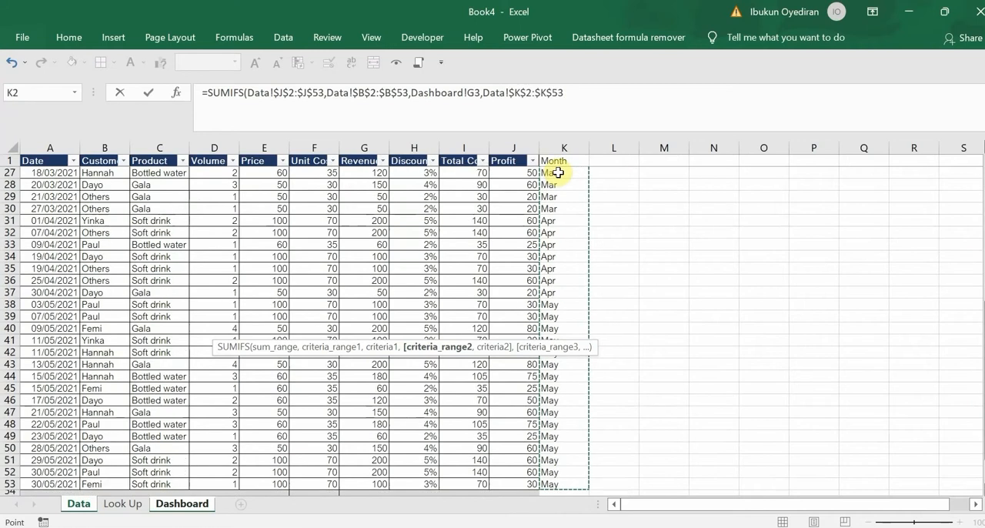
{"action": "type", "text": ","}
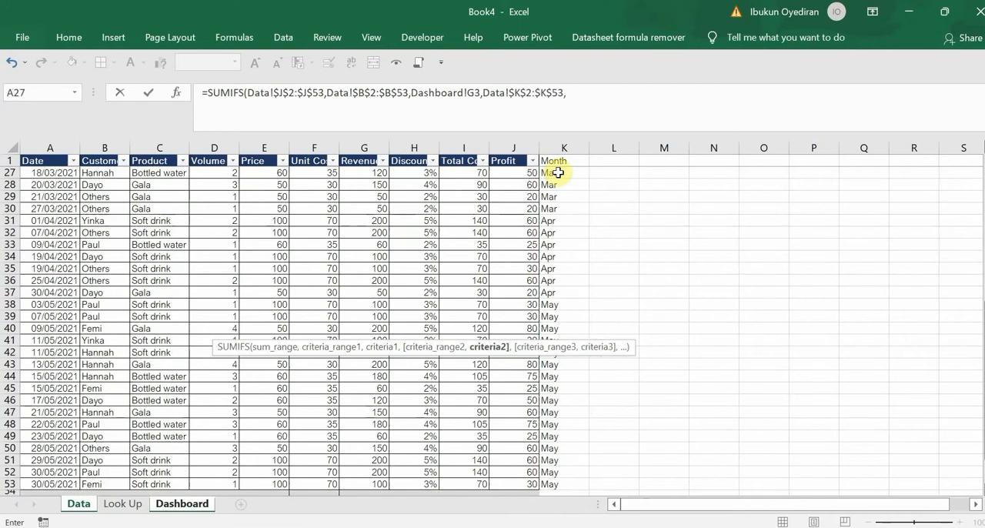
{"action": "left_click", "coordinate": [182, 505]}
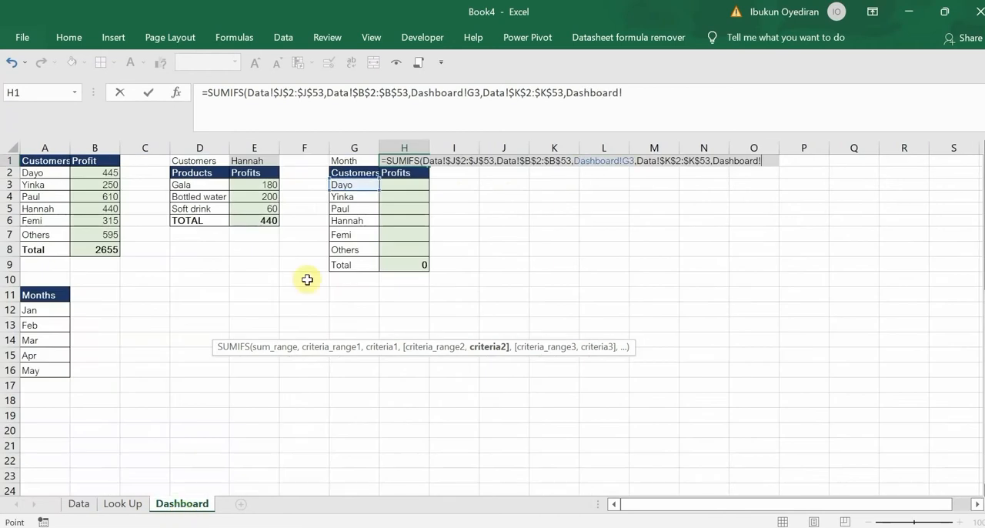
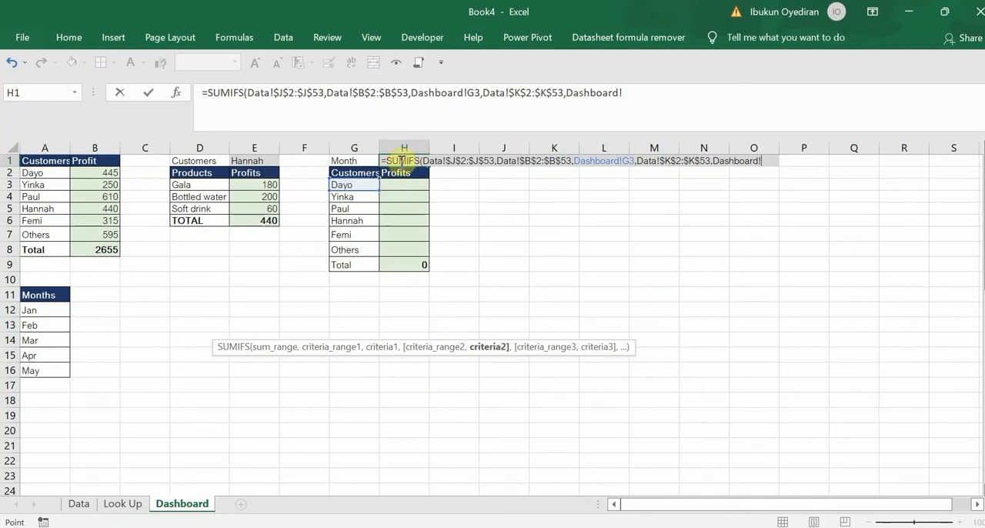
{"action": "left_click", "coordinate": [626, 87]}
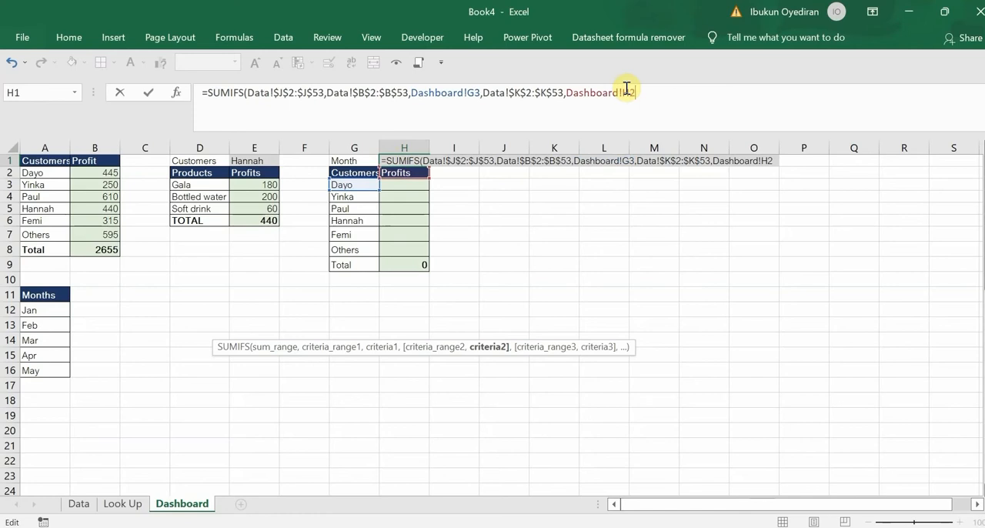
{"action": "type", "text": "2"}
{"action": "left_click_drag", "start_coordinate": [636, 92], "coordinate": [571, 95]}
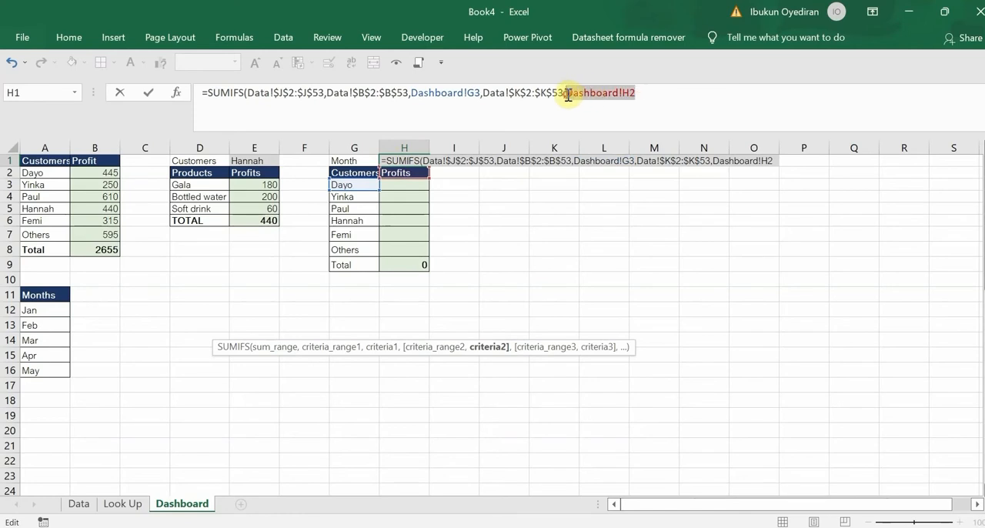
{"action": "key", "text": "F4"}
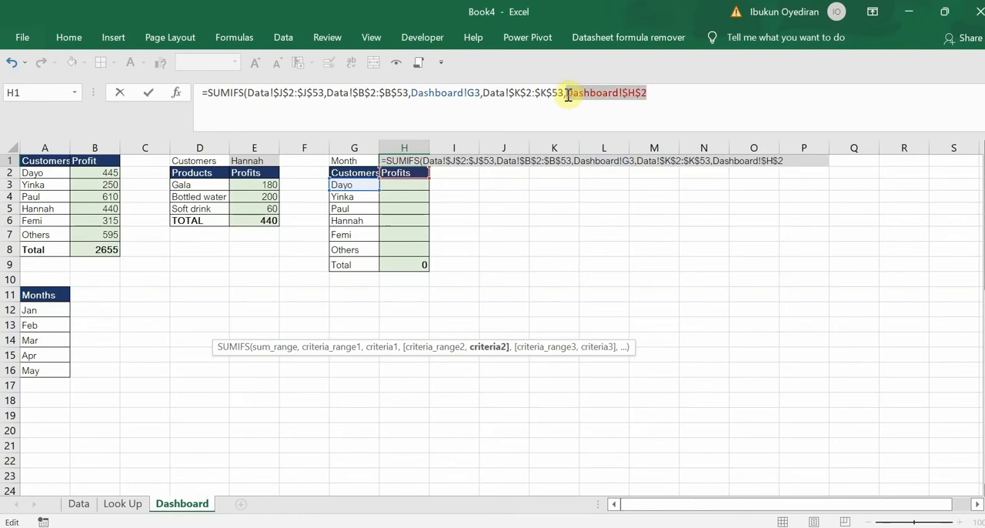
{"action": "key", "text": "BackSpace"}
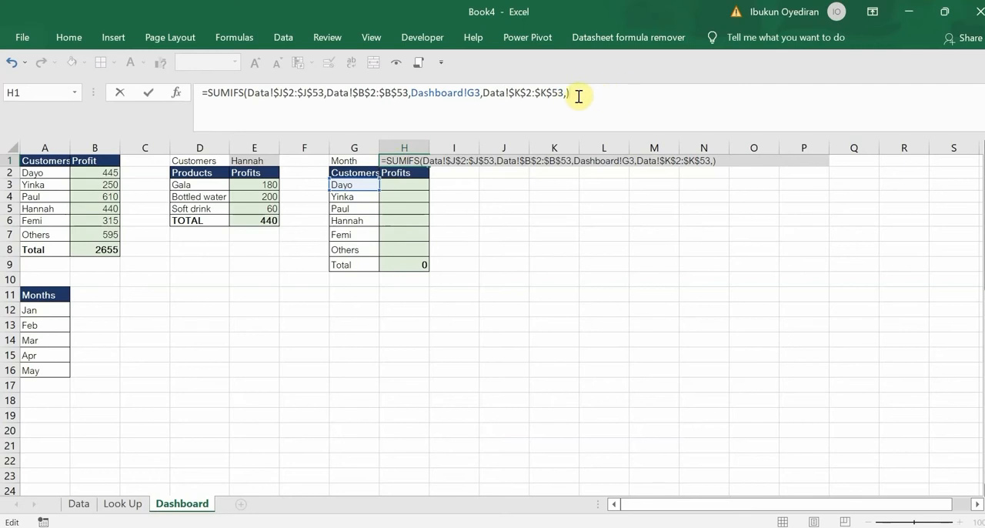
{"action": "key", "text": "BackSpace"}
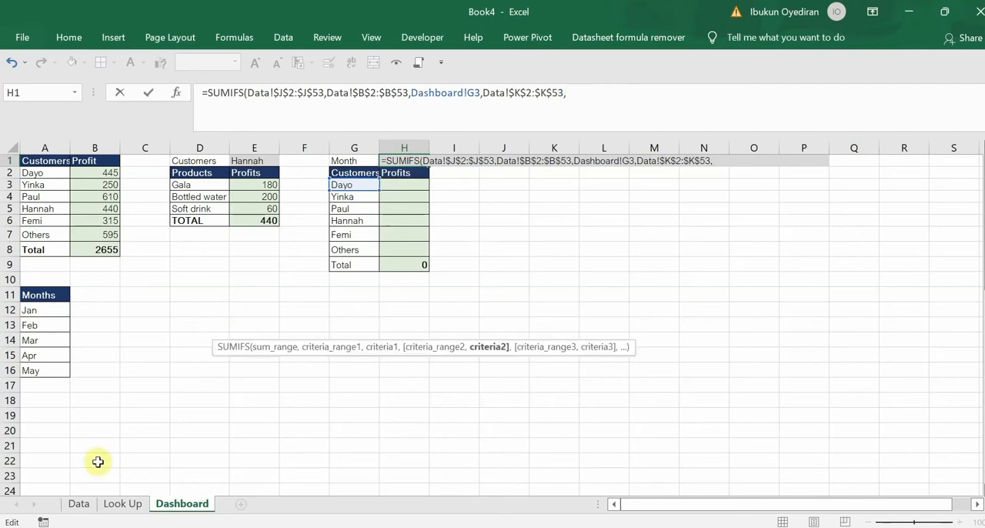
Set the second SUMIFS criterion to the absolute reference Dashboard!$H$2 and complete the formula in H1
{"action": "left_click", "coordinate": [79, 503]}
{"action": "left_click", "coordinate": [182, 503]}
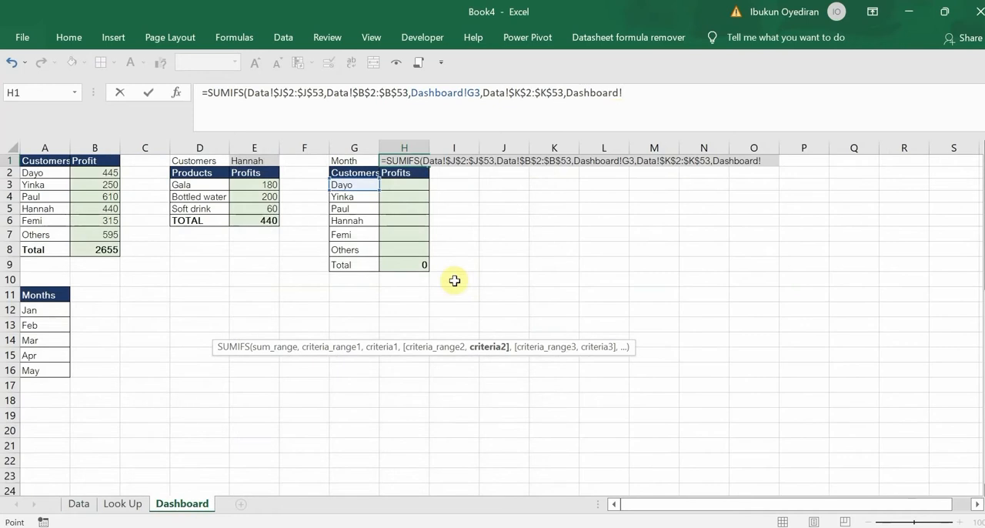
{"action": "type", "text": "H2"}
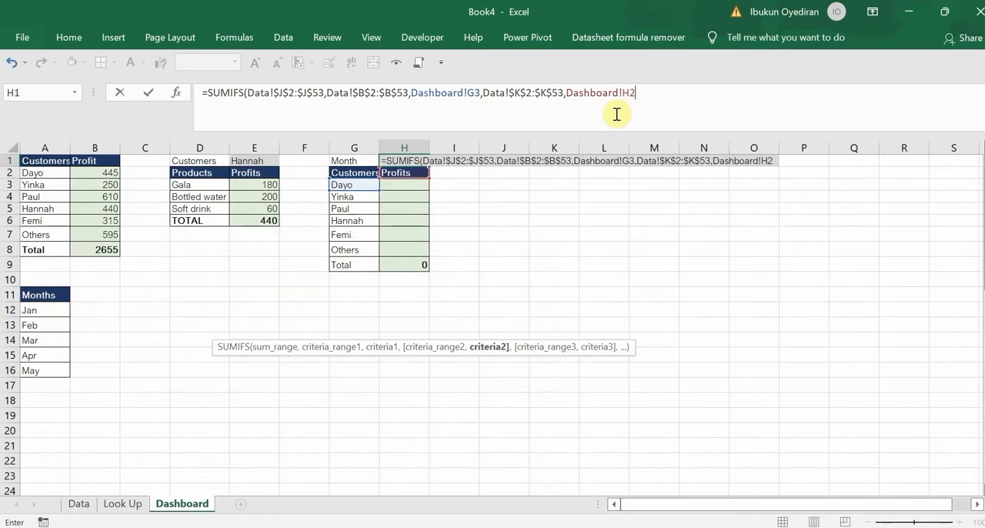
{"action": "left_click_drag", "start_coordinate": [644, 90], "coordinate": [566, 98]}
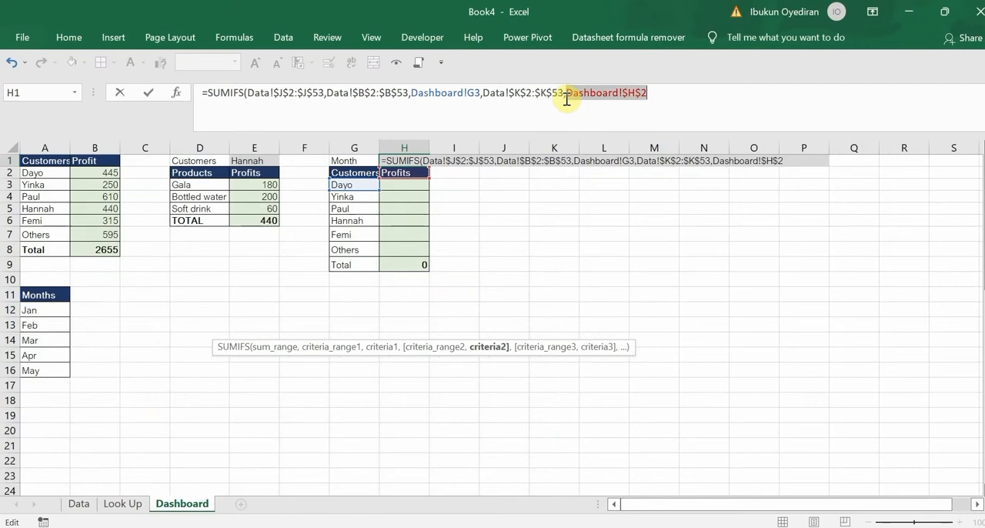
{"action": "key", "text": "F4"}
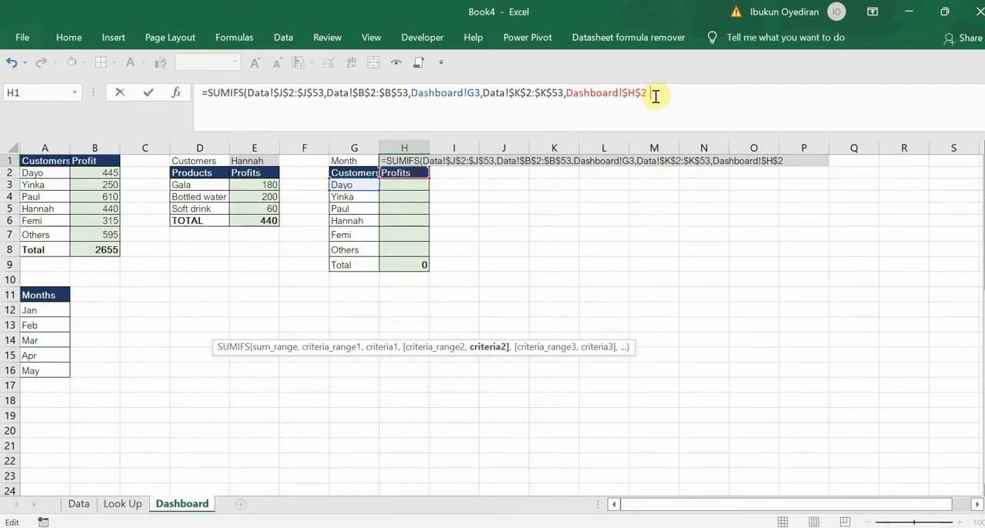
{"action": "type", "text": ")"}
{"action": "key", "text": "Return"}
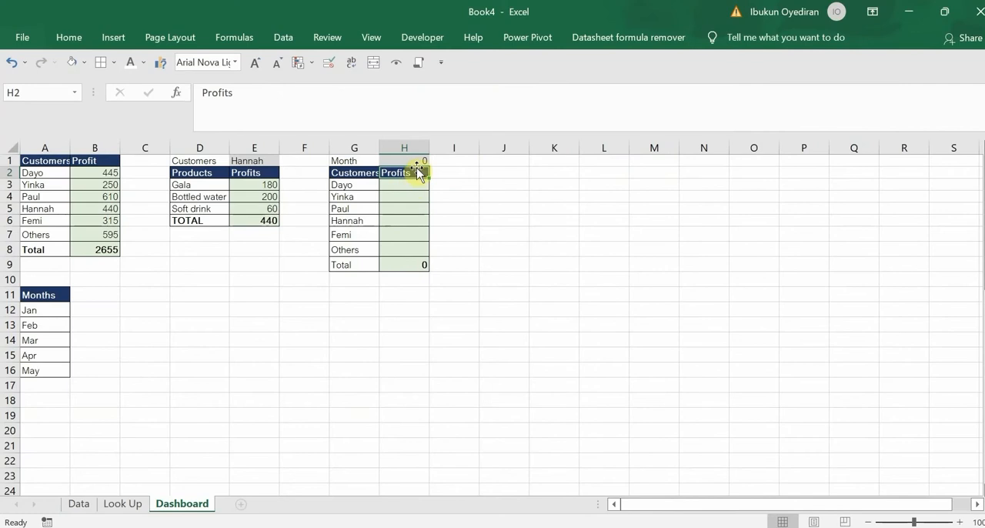
Move the SUMIFS formula text from H1 to H3 with its references unchanged, leaving H1 empty
{"action": "left_click", "coordinate": [417, 161]}
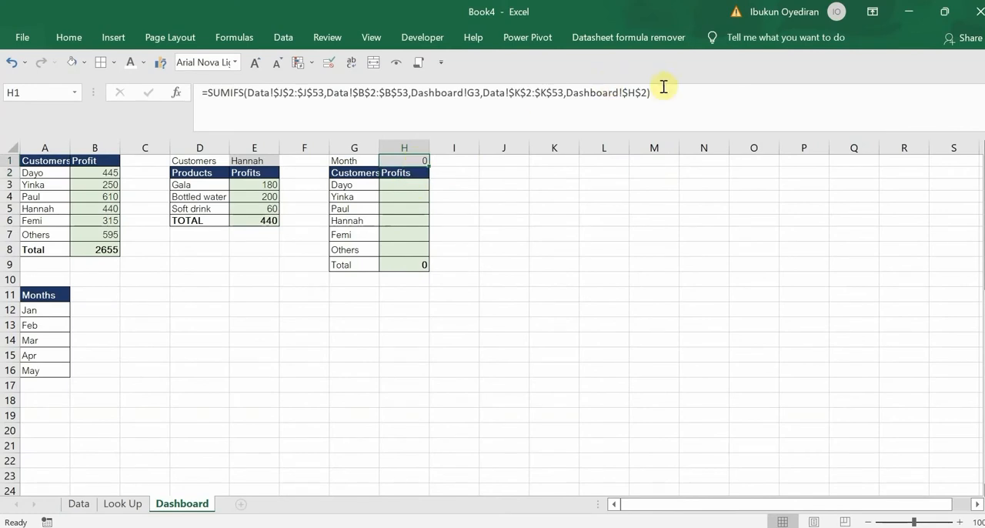
{"action": "left_click_drag", "start_coordinate": [660, 91], "coordinate": [108, 103]}
{"action": "key", "text": "ctrl+c"}
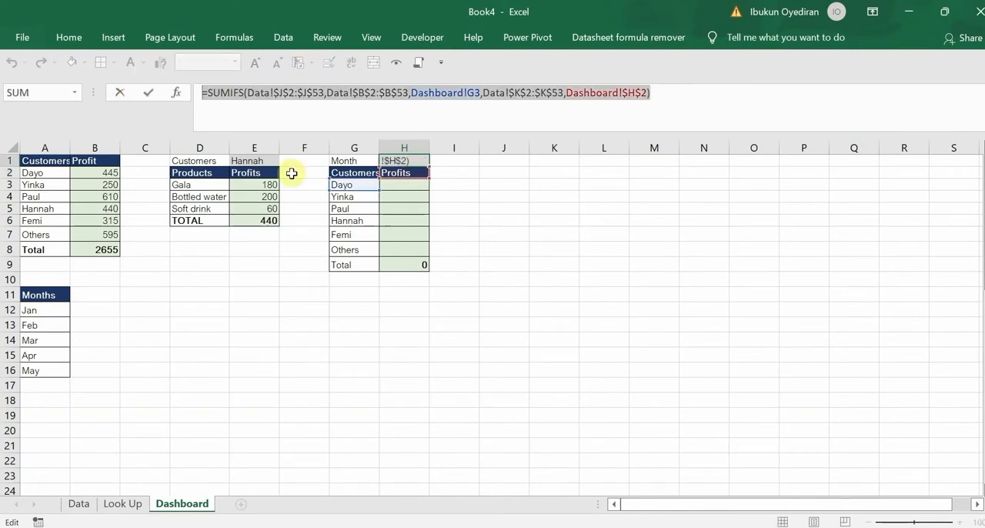
{"action": "key", "text": "Escape"}
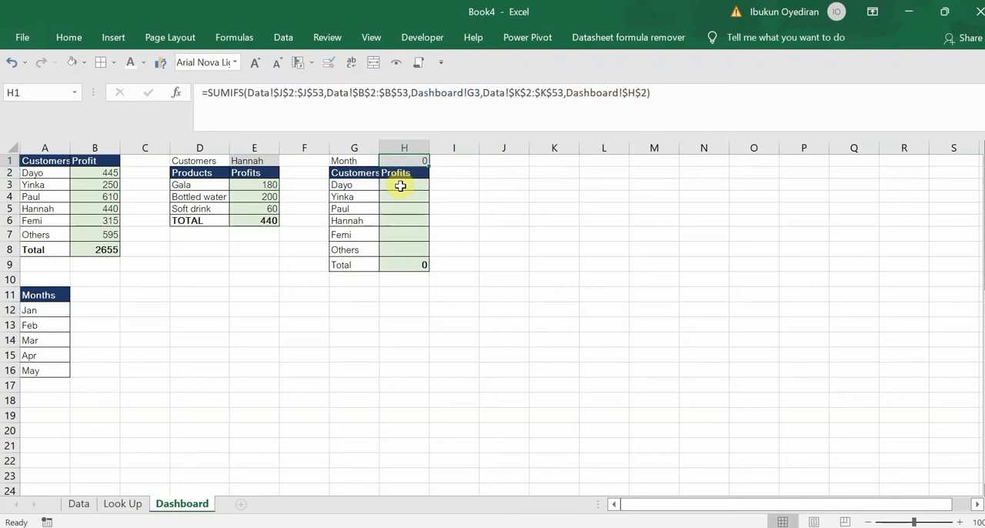
{"action": "left_click", "coordinate": [398, 185]}
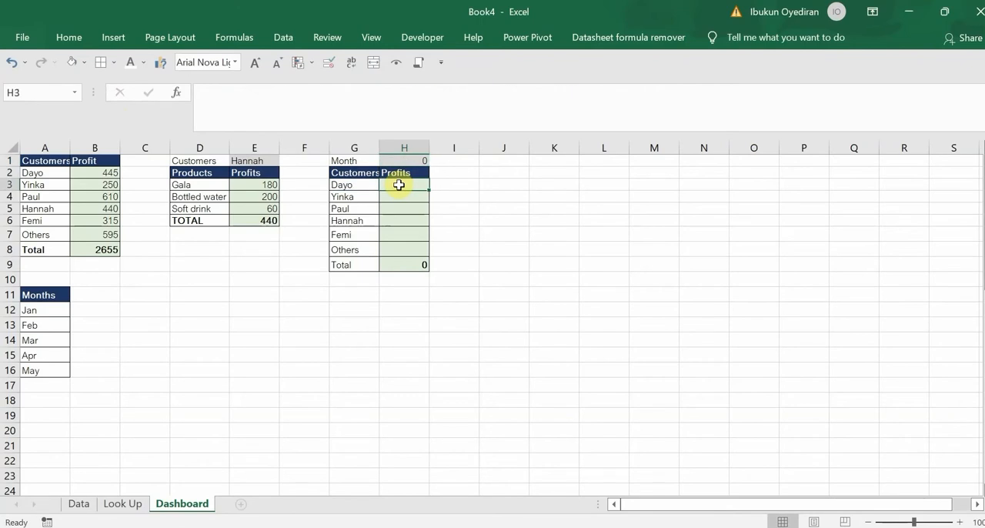
{"action": "key", "text": "ctrl+v"}
{"action": "left_click", "coordinate": [407, 162]}
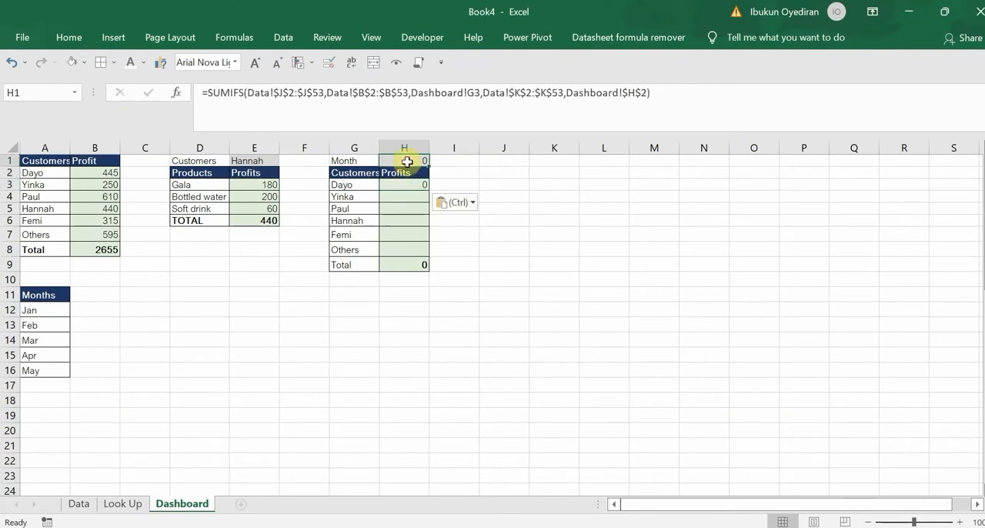
{"action": "key", "text": "Delete"}
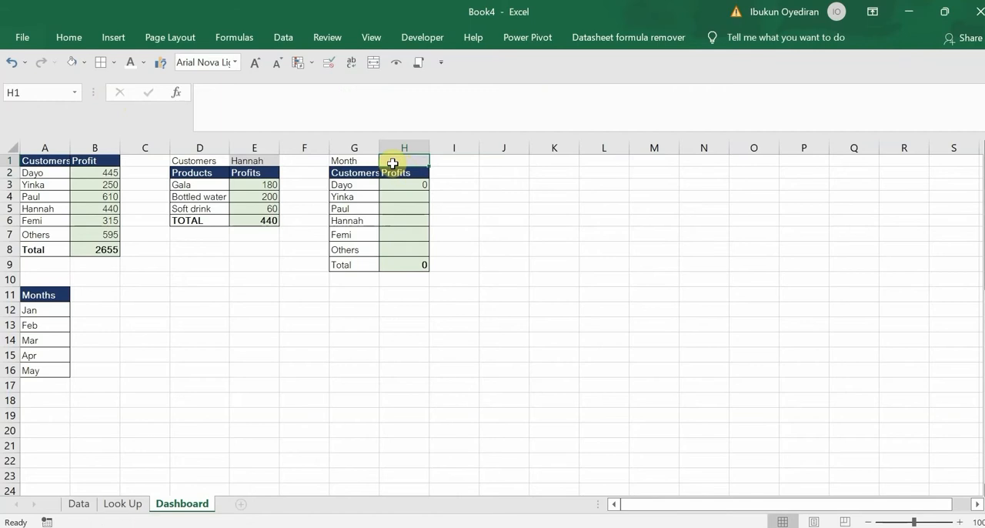
Add a List data validation to H1 with source =$A$12:$A$16 and choose Feb as the month
{"action": "left_click", "coordinate": [328, 63]}
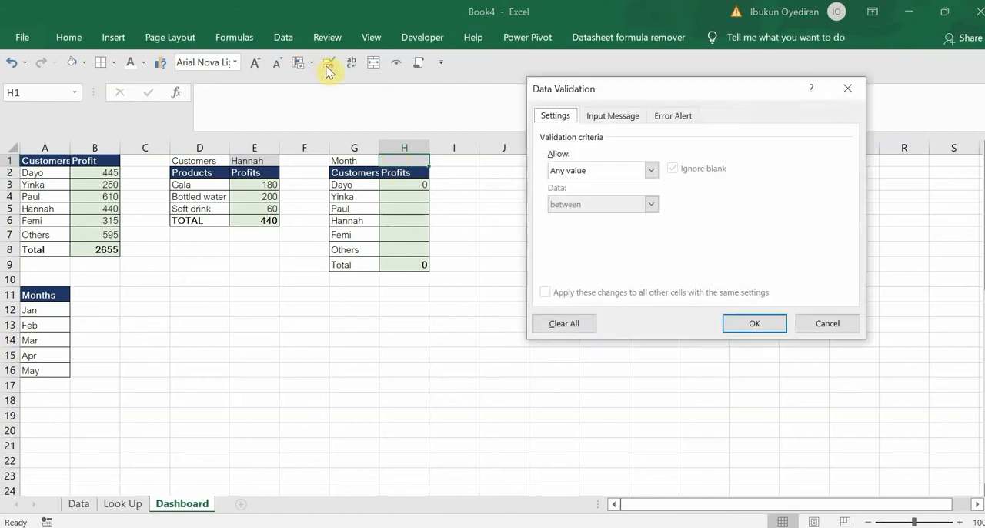
{"action": "left_click", "coordinate": [650, 170]}
{"action": "left_click", "coordinate": [589, 223]}
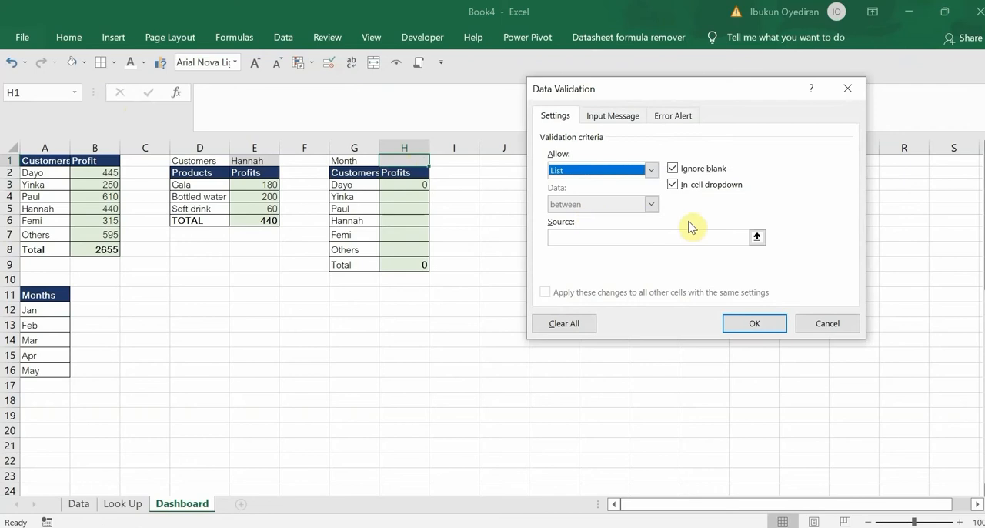
{"action": "left_click", "coordinate": [758, 238]}
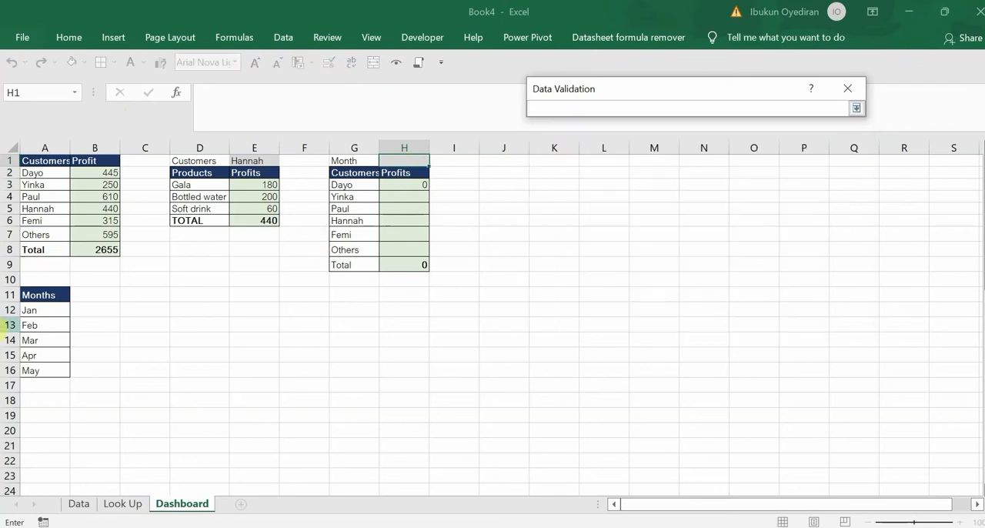
{"action": "left_click_drag", "start_coordinate": [43, 312], "coordinate": [35, 371]}
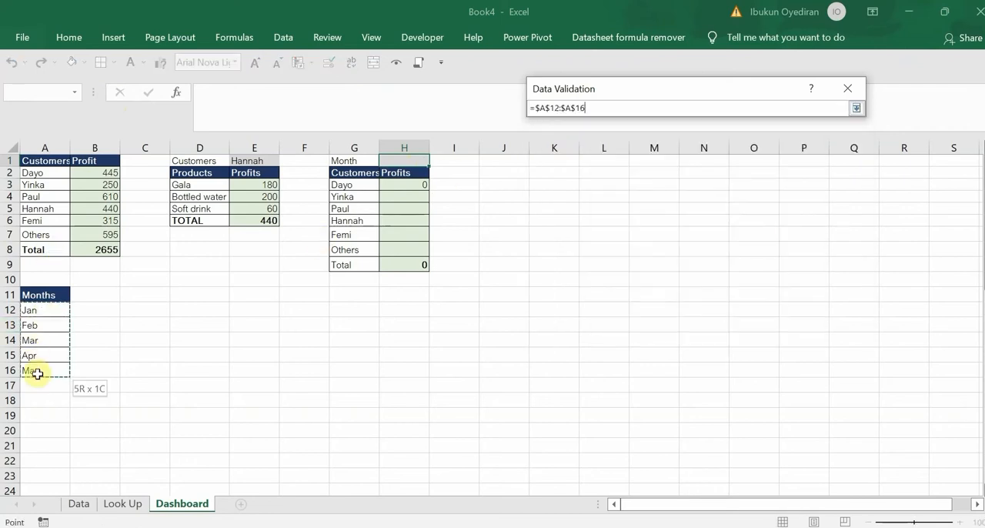
{"action": "left_click", "coordinate": [852, 107]}
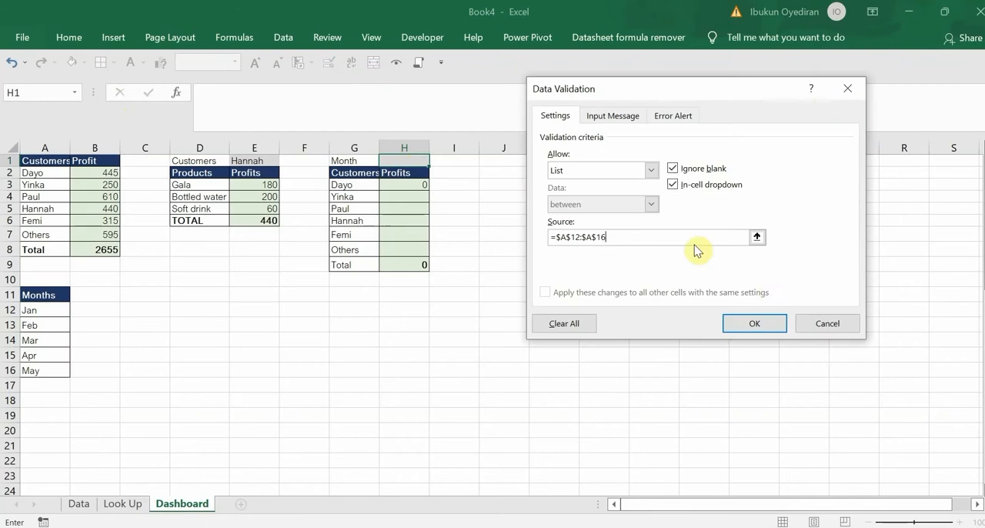
{"action": "left_click", "coordinate": [755, 322]}
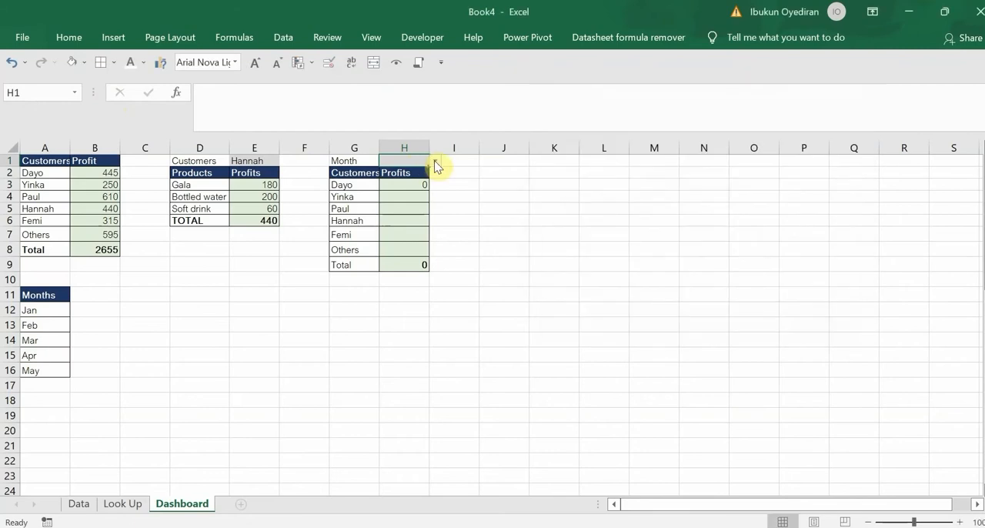
{"action": "left_click", "coordinate": [434, 159]}
{"action": "left_click", "coordinate": [397, 184]}
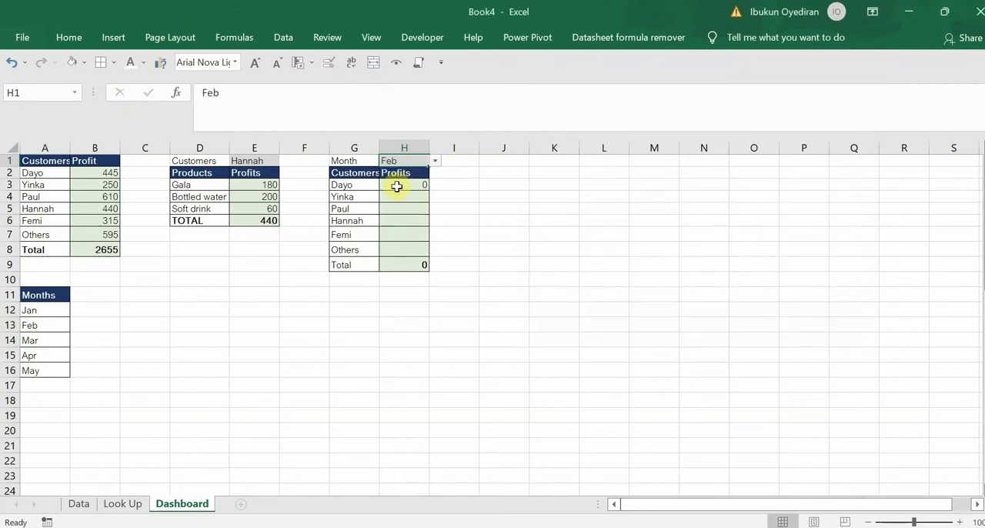
Fill the SUMIFS formula from H3 down through H8 for the remaining customers
{"action": "left_click", "coordinate": [397, 187]}
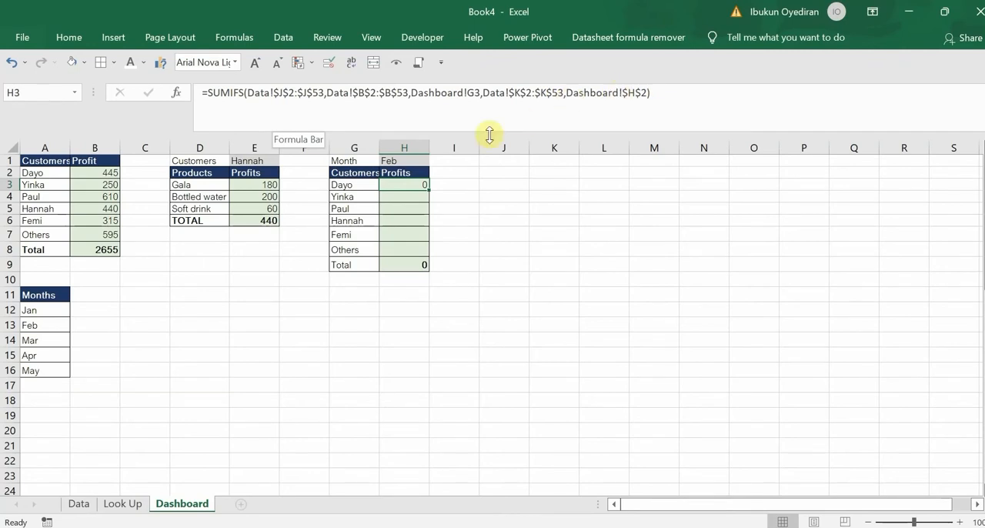
{"action": "left_click_drag", "start_coordinate": [428, 190], "coordinate": [427, 250]}
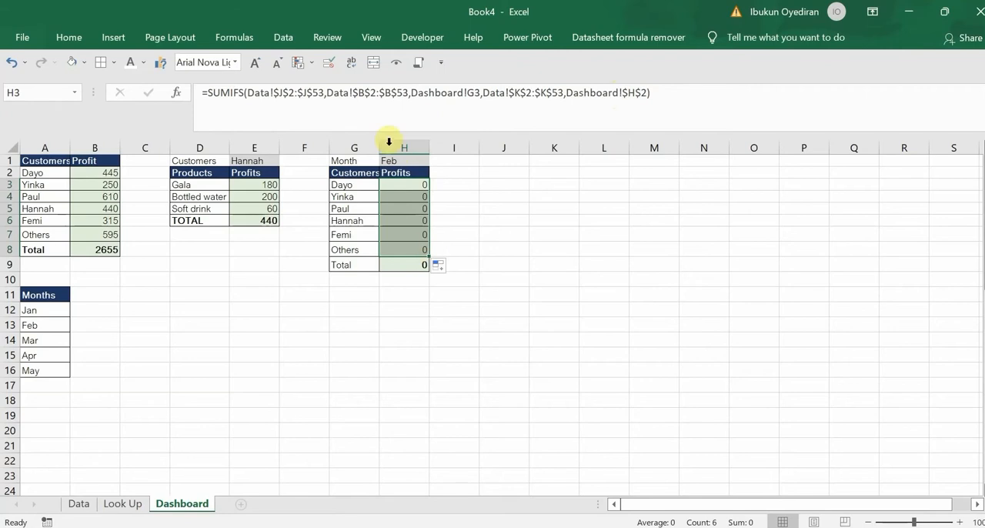
{"action": "left_click", "coordinate": [395, 160]}
{"action": "left_click", "coordinate": [410, 182]}
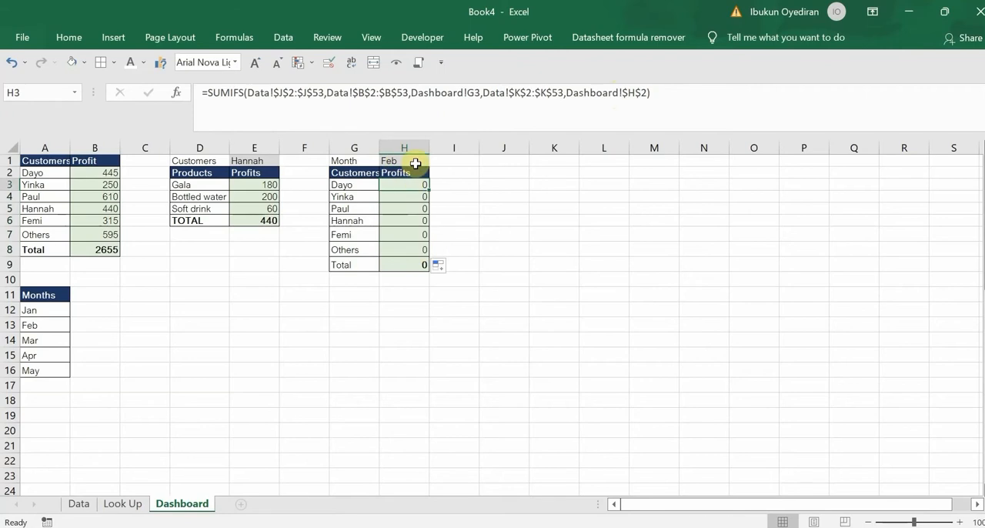
Choose Jan as the month in H1
{"action": "left_click", "coordinate": [412, 160]}
{"action": "left_click", "coordinate": [434, 161]}
{"action": "left_click", "coordinate": [410, 173]}
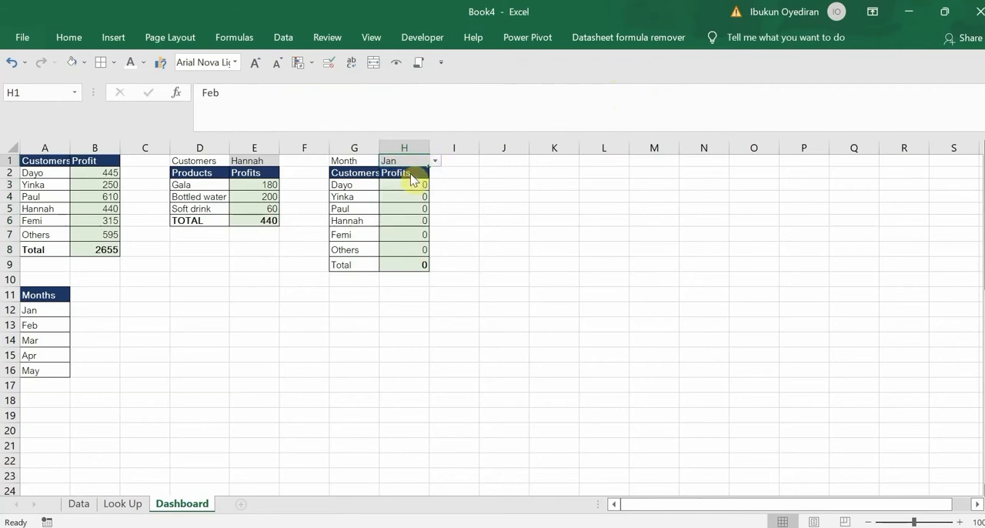
Remove all arguments from the SUMIFS formula in H3, keeping only =SUMIFS( for rebuilding
{"action": "left_click", "coordinate": [409, 183]}
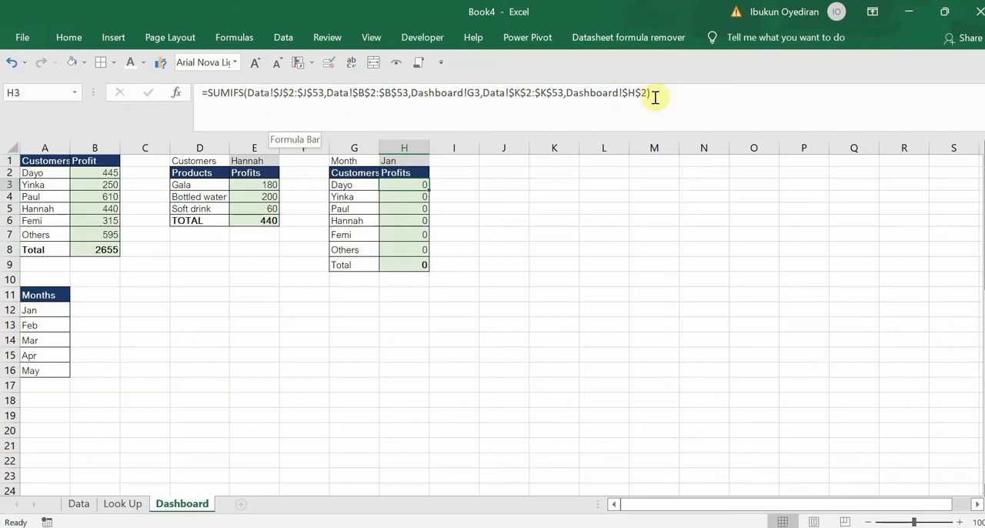
{"action": "left_click_drag", "start_coordinate": [651, 92], "coordinate": [255, 111]}
{"action": "key", "text": "BackSpace"}
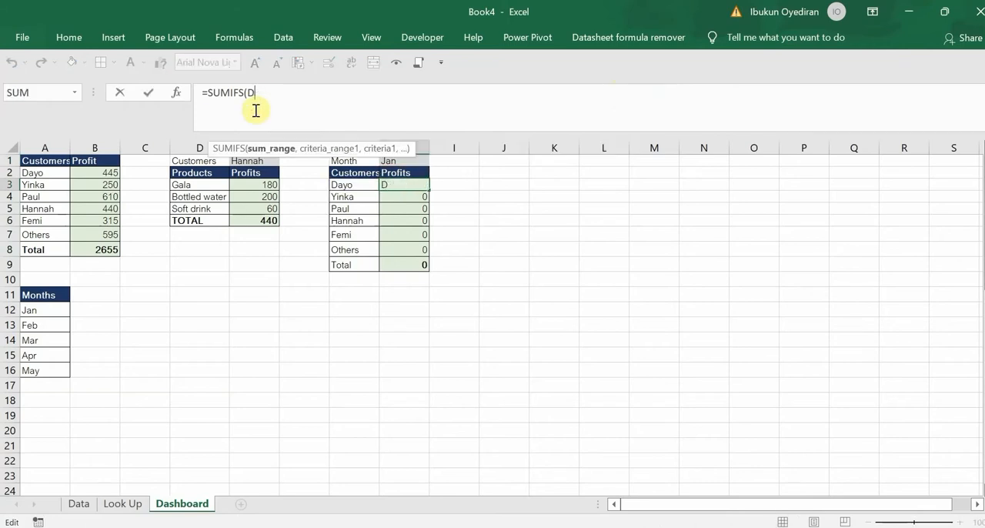
Set the absolute Profit range Data!$J$2:$J$53 as the sum range of the SUMIFS formula in H3
{"action": "left_click", "coordinate": [78, 503]}
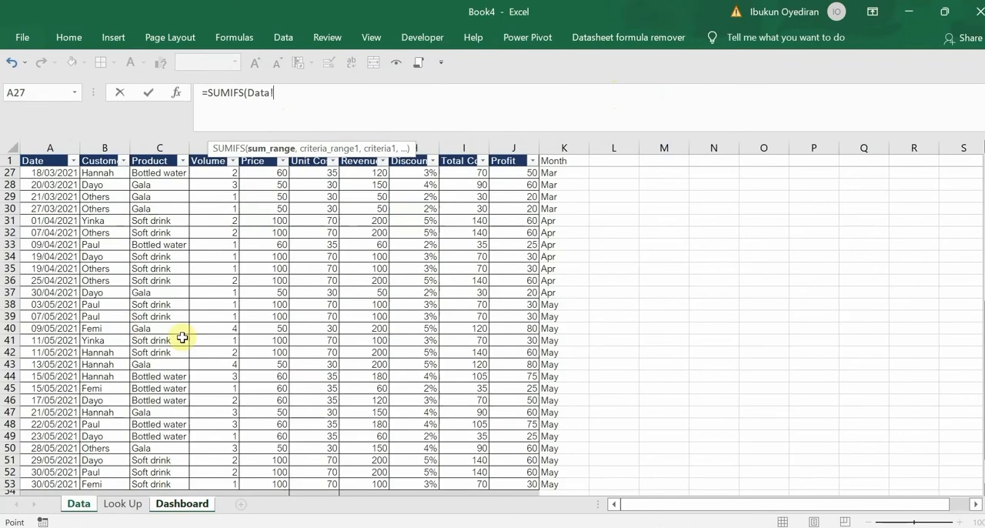
{"action": "left_click", "coordinate": [182, 504]}
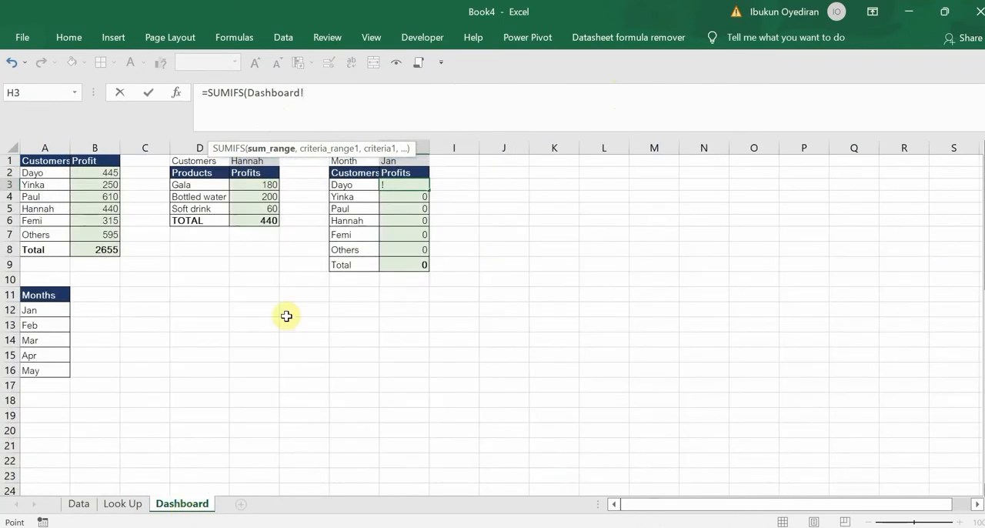
{"action": "left_click", "coordinate": [80, 504]}
{"action": "left_click_drag", "start_coordinate": [979, 388], "coordinate": [940, 135]}
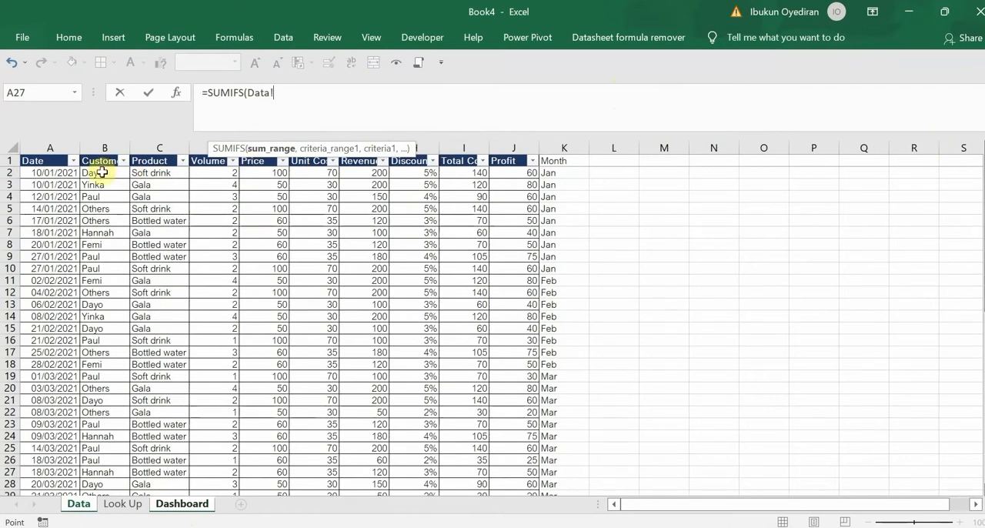
{"action": "left_click", "coordinate": [513, 174]}
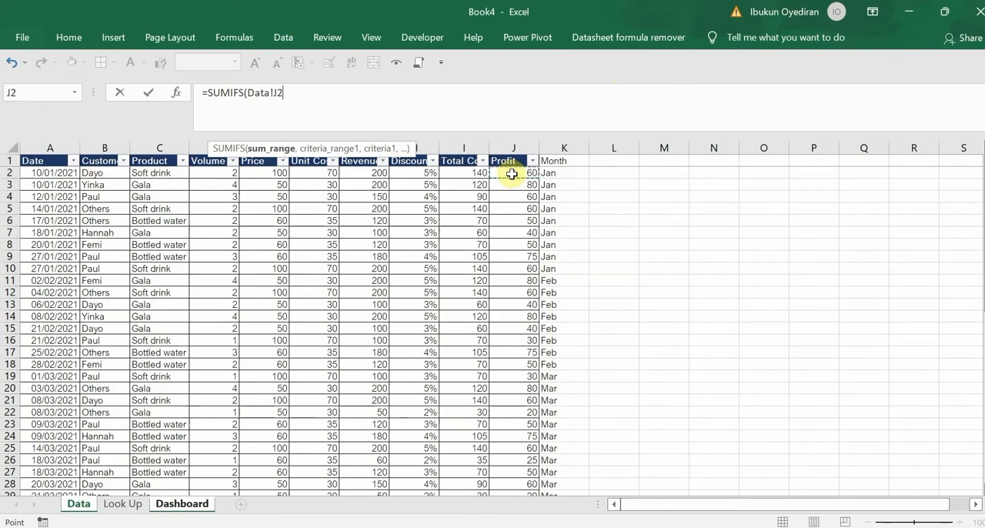
{"action": "key", "text": "ctrl+shift+Down"}
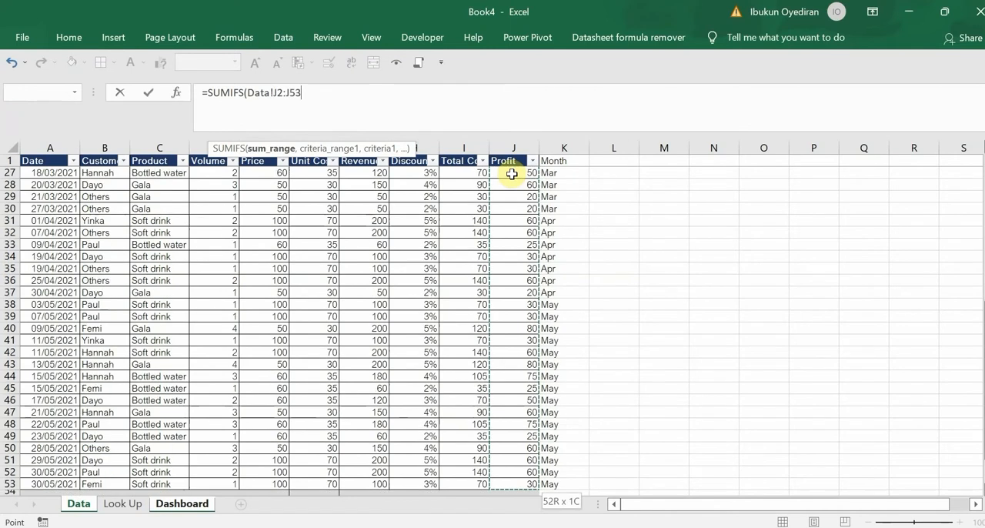
{"action": "key", "text": "F4"}
{"action": "type", "text": ","}
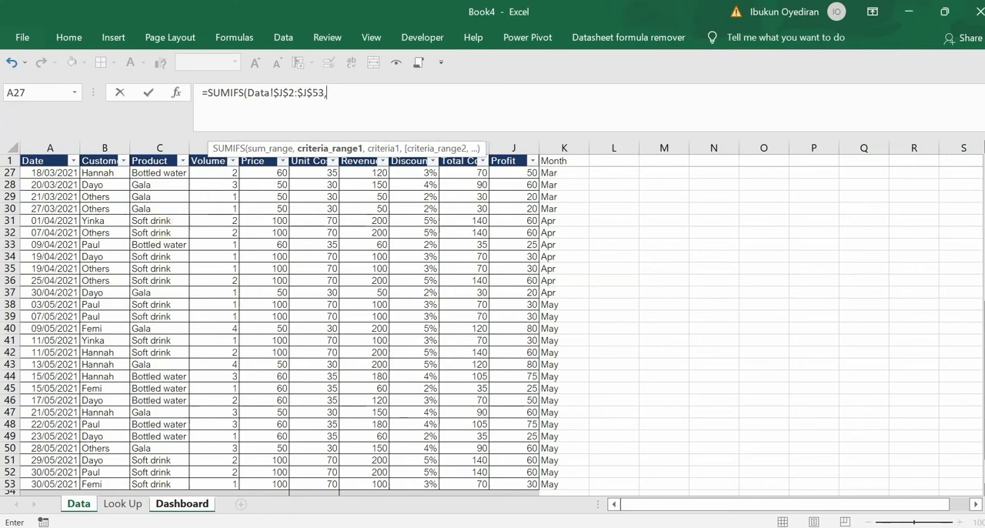
Add the absolute Customer range Data!$B$2:$B$53 with criterion Dashboard!G3 as the first criteria pair of the SUMIFS formula
{"action": "left_click_drag", "start_coordinate": [982, 337], "coordinate": [980, 163]}
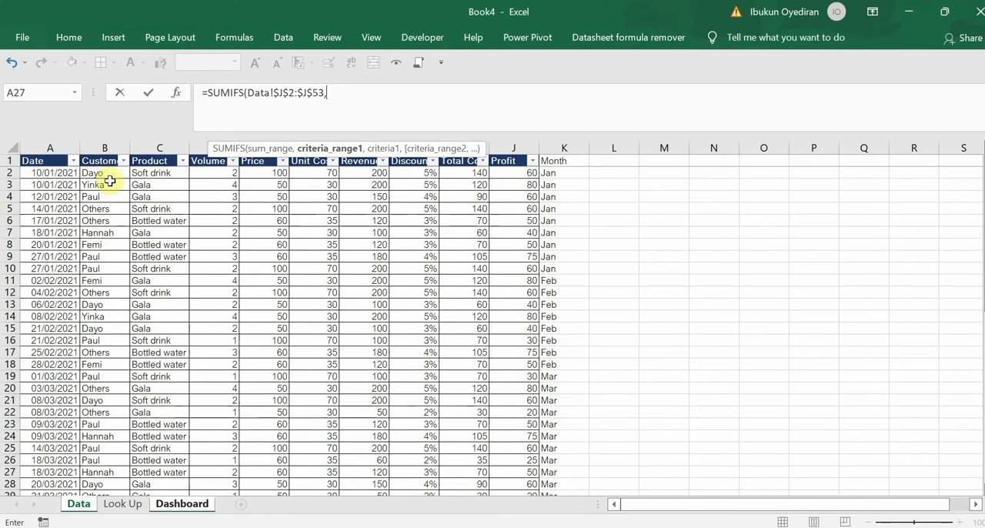
{"action": "left_click", "coordinate": [104, 172]}
{"action": "key", "text": "ctrl+shift+Down"}
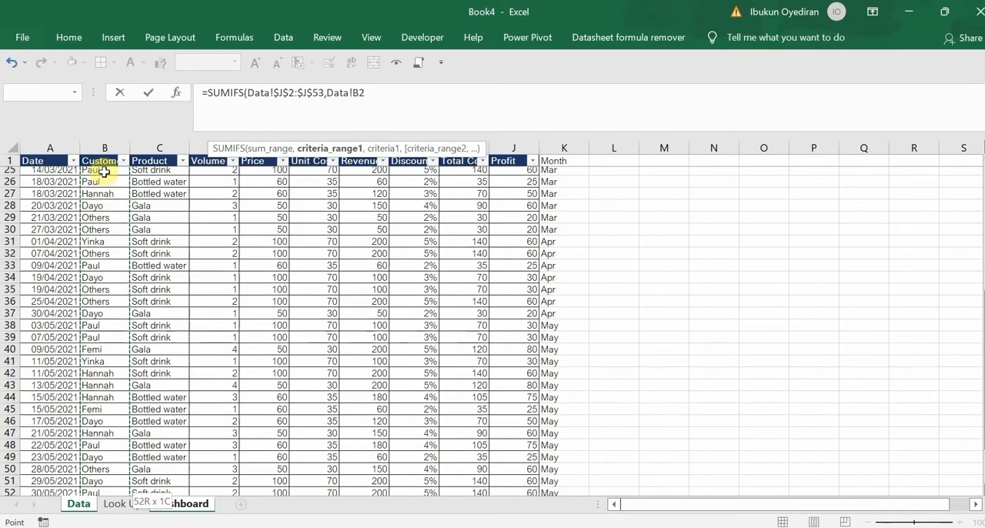
{"action": "key", "text": "F4"}
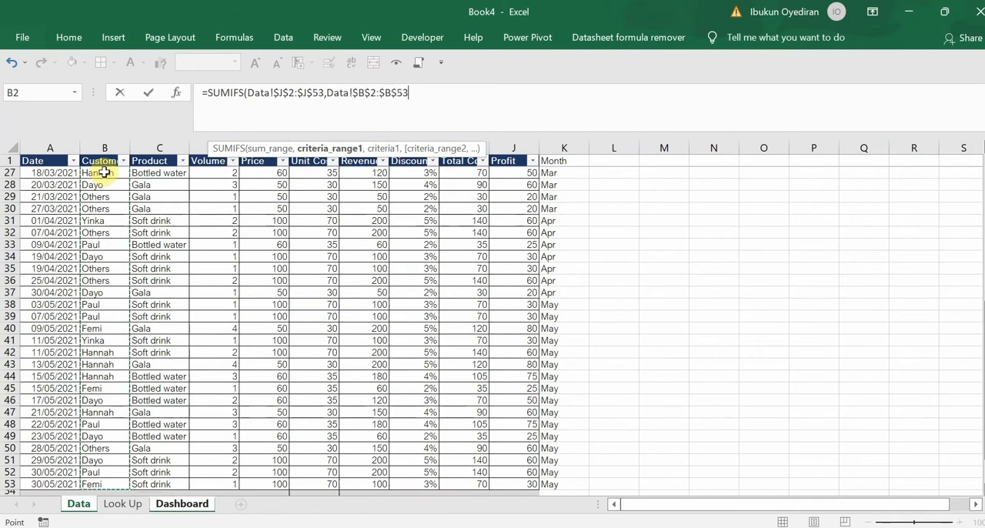
{"action": "type", "text": ","}
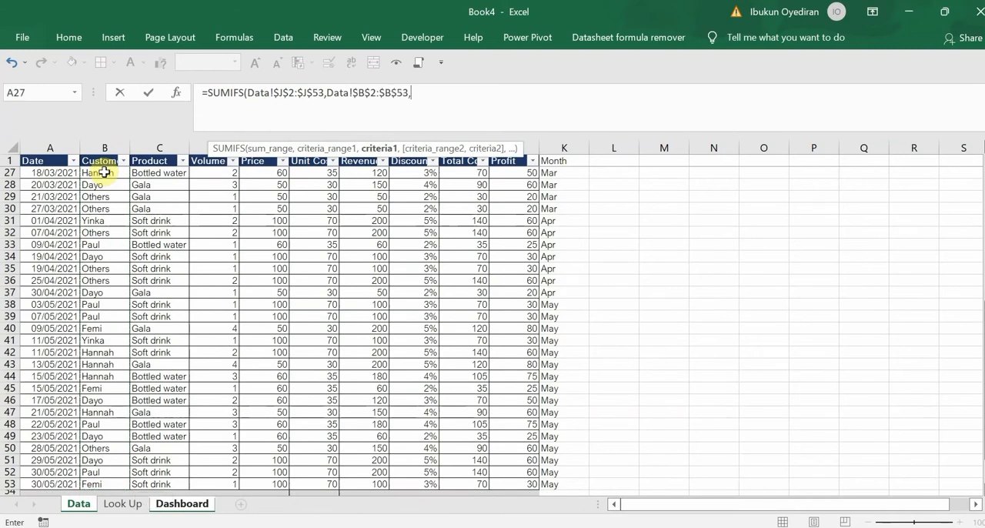
{"action": "left_click", "coordinate": [183, 505]}
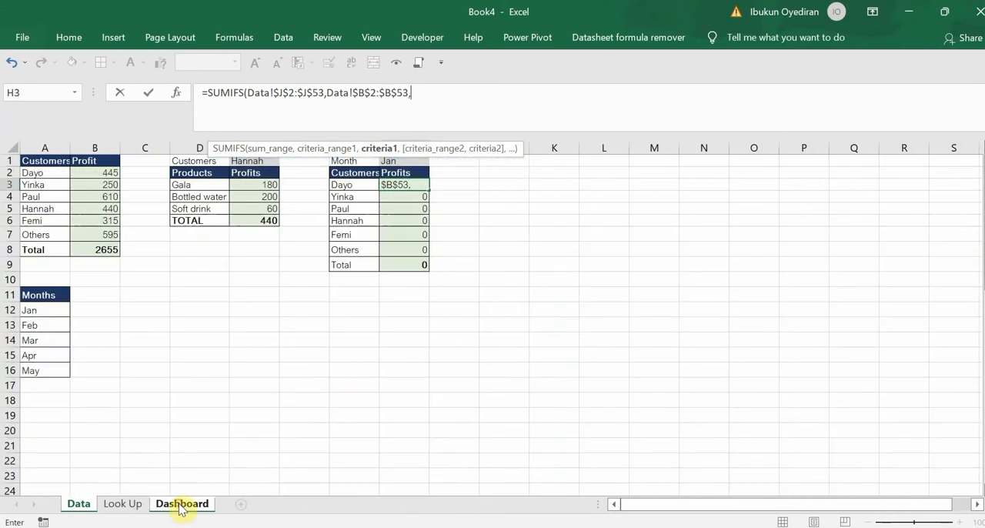
{"action": "left_click", "coordinate": [352, 186]}
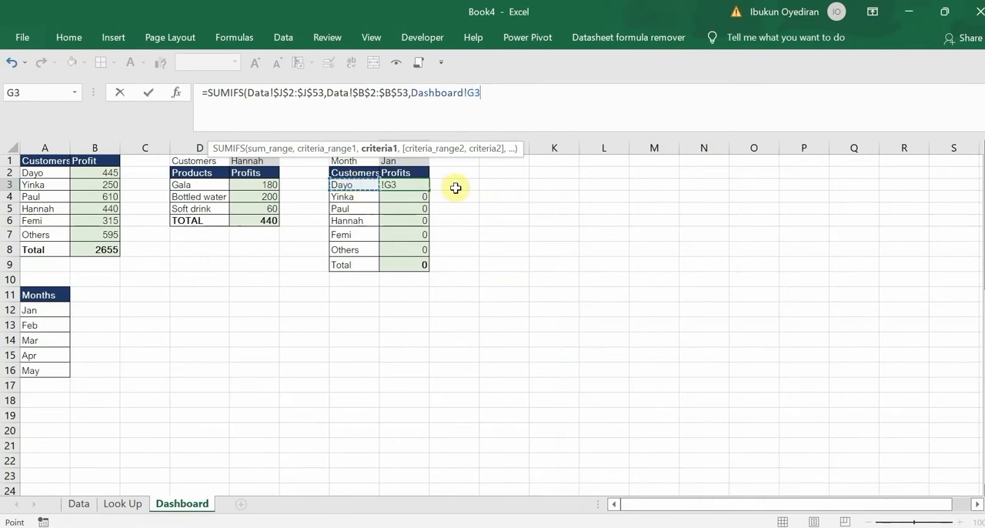
{"action": "type", "text": ","}
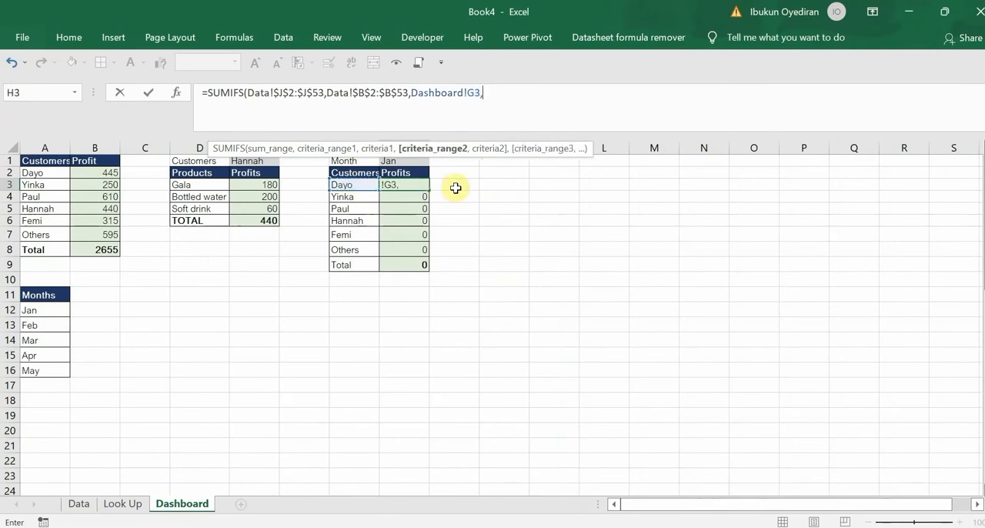
Add the absolute Month range Data!$K$2:$K$53 as the second criteria range of the SUMIFS formula
{"action": "left_click", "coordinate": [79, 504]}
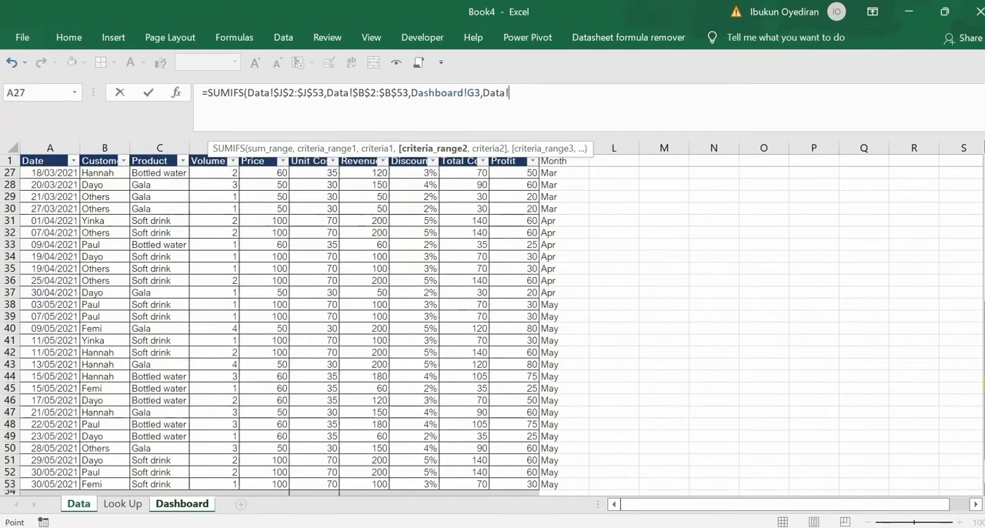
{"action": "left_click_drag", "start_coordinate": [981, 377], "coordinate": [980, 213]}
{"action": "left_click", "coordinate": [569, 171]}
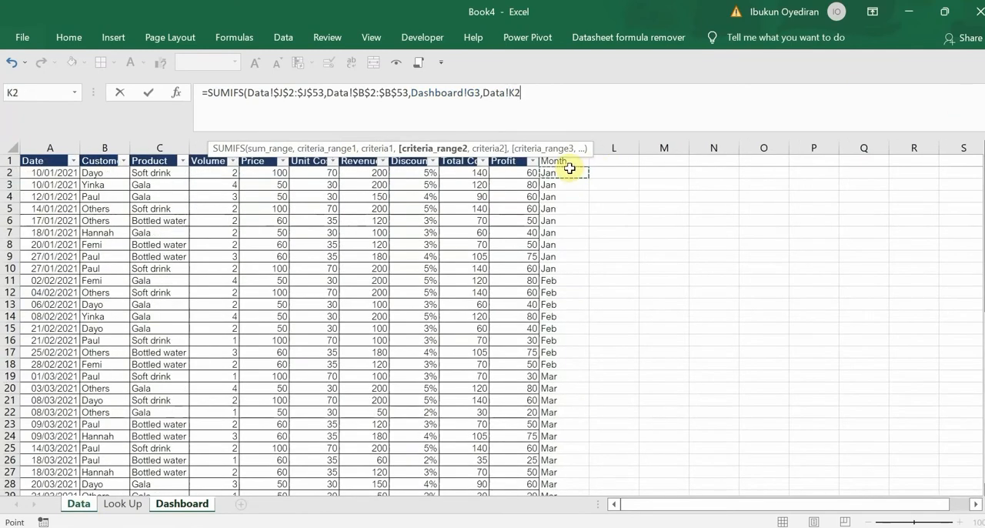
{"action": "key", "text": "ctrl+shift+Down"}
{"action": "key", "text": "F4"}
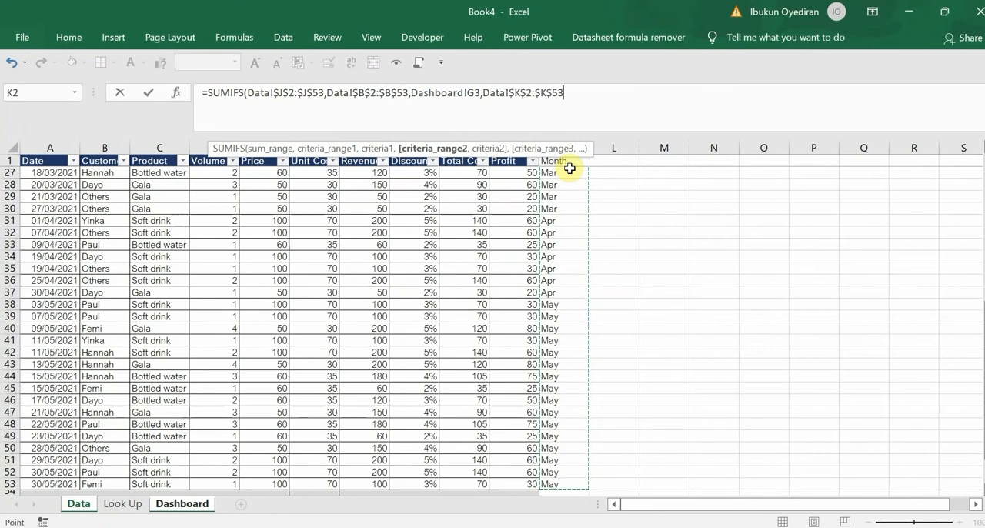
{"action": "type", "text": ","}
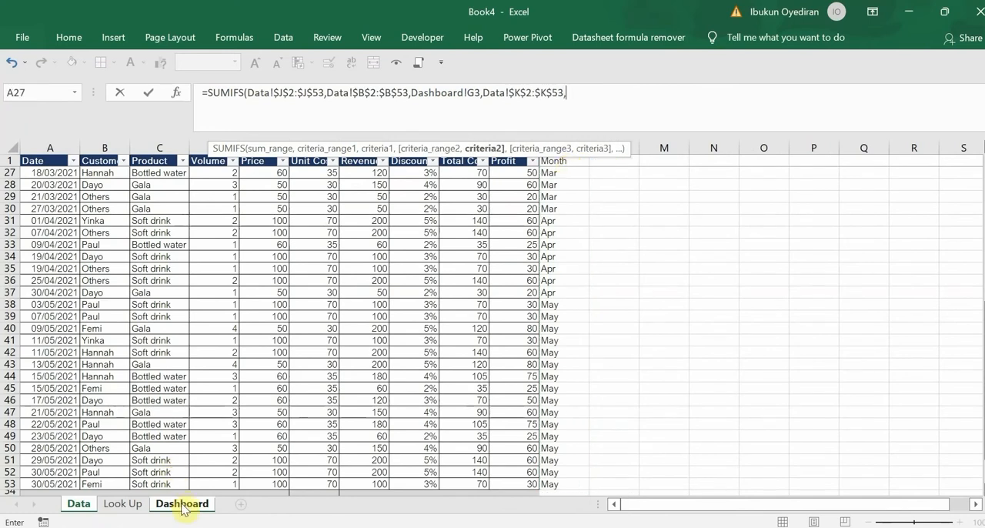
Complete the SUMIFS formula in H3 with the absolute criterion Dashboard!$H$1 and fill it down through H8
{"action": "left_click", "coordinate": [182, 509]}
{"action": "left_click", "coordinate": [409, 161]}
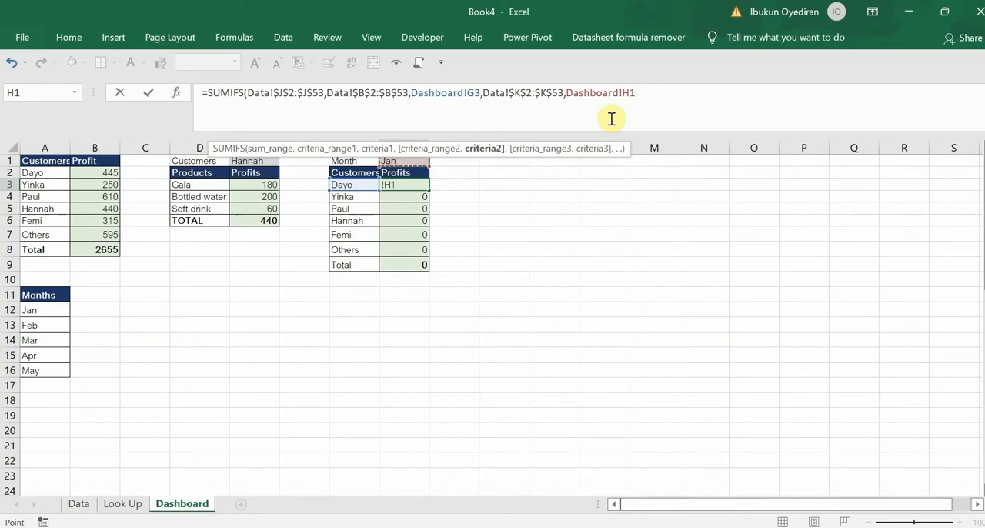
{"action": "key", "text": "F4"}
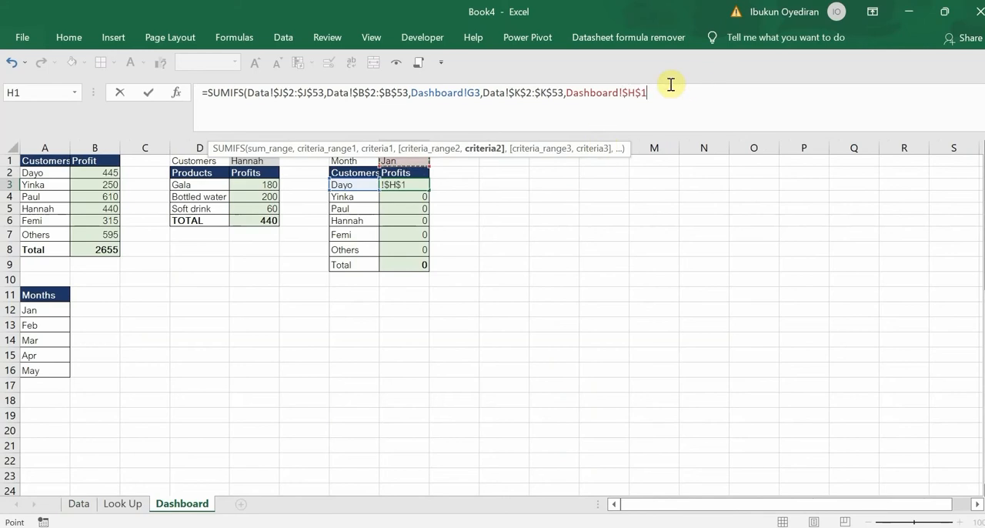
{"action": "type", "text": ")"}
{"action": "key", "text": "Return"}
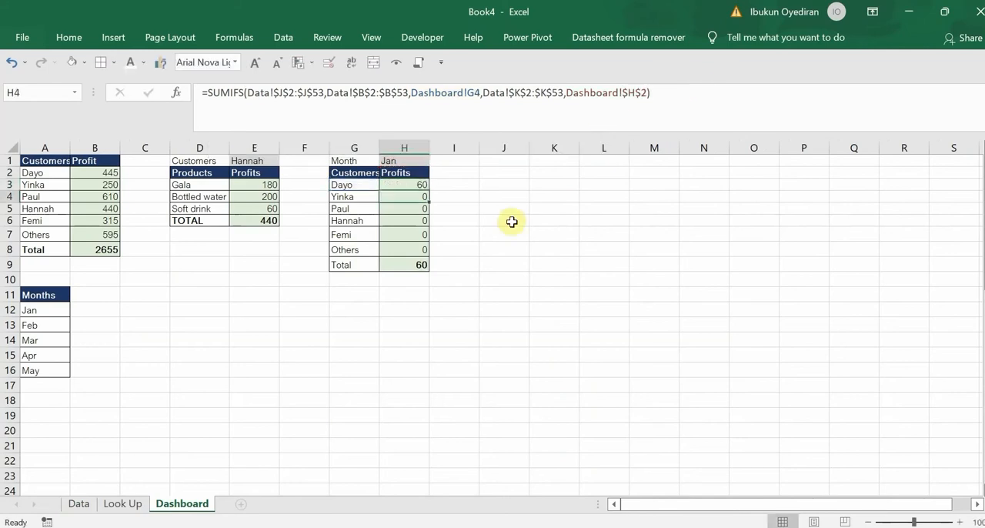
{"action": "left_click", "coordinate": [425, 188]}
{"action": "left_click_drag", "start_coordinate": [432, 191], "coordinate": [422, 255]}
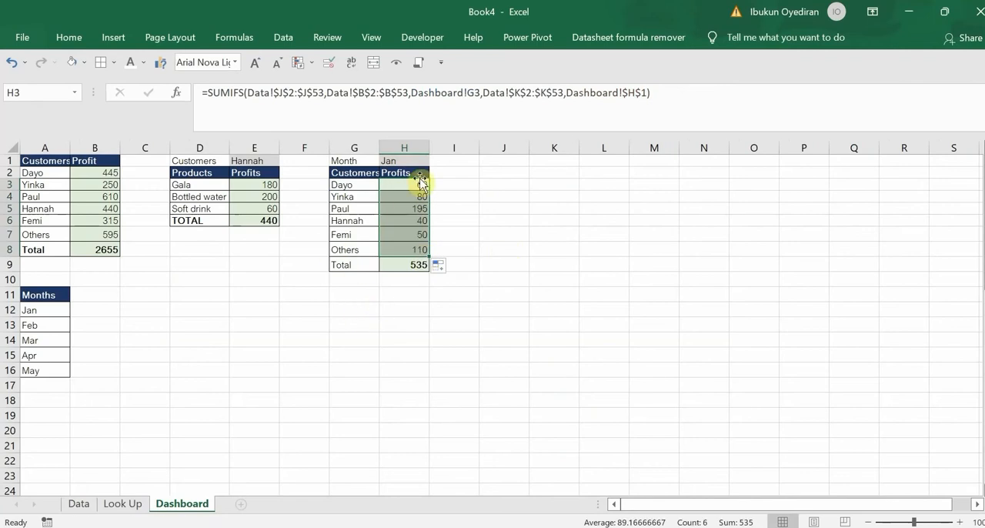
Switch the month in H1 to Feb and then to Apr to test the monthly profits table
{"action": "left_click", "coordinate": [410, 160]}
{"action": "left_click", "coordinate": [435, 162]}
{"action": "left_click", "coordinate": [408, 185]}
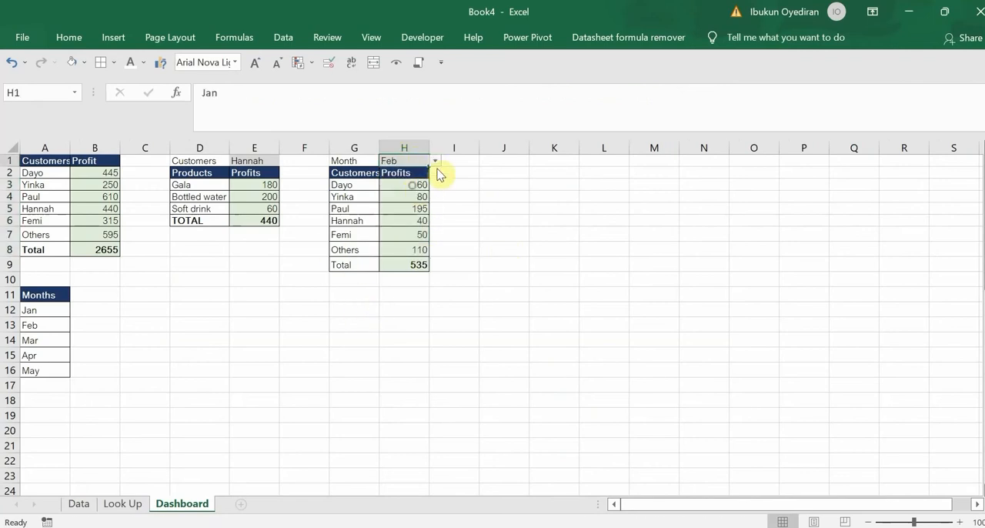
{"action": "left_click", "coordinate": [433, 161]}
{"action": "left_click", "coordinate": [406, 212]}
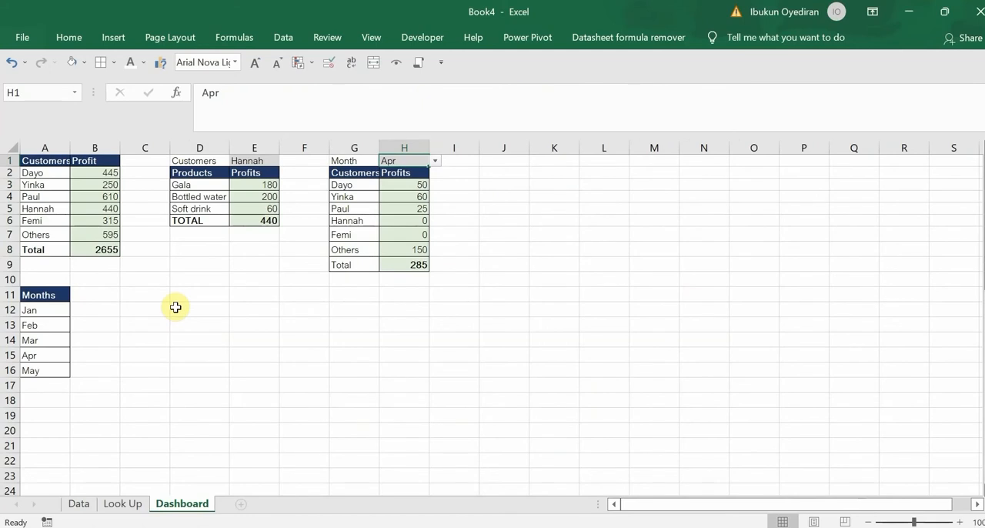
Enter the formula ="Profit Generated by - " &E1 in cell C11 as a dynamic title
{"action": "left_click", "coordinate": [139, 289]}
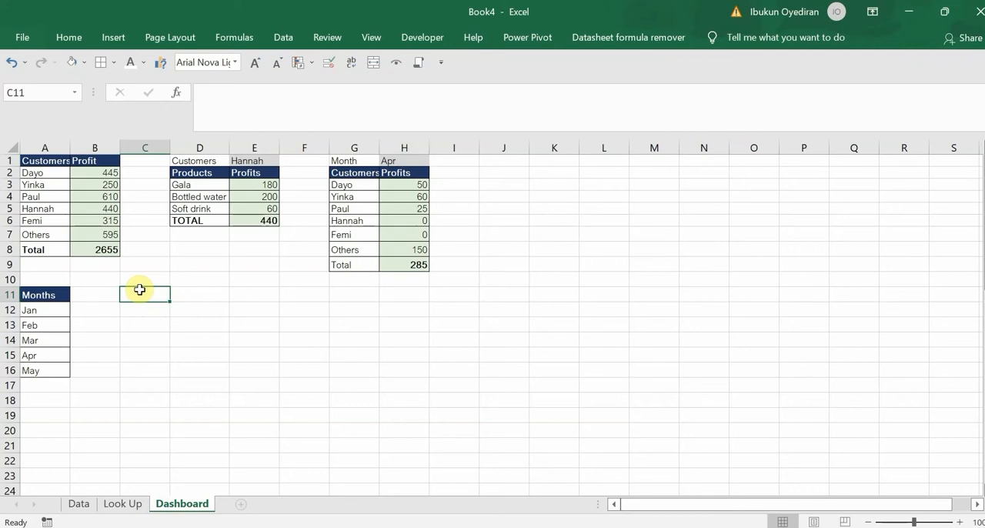
{"action": "type", "text": "="}
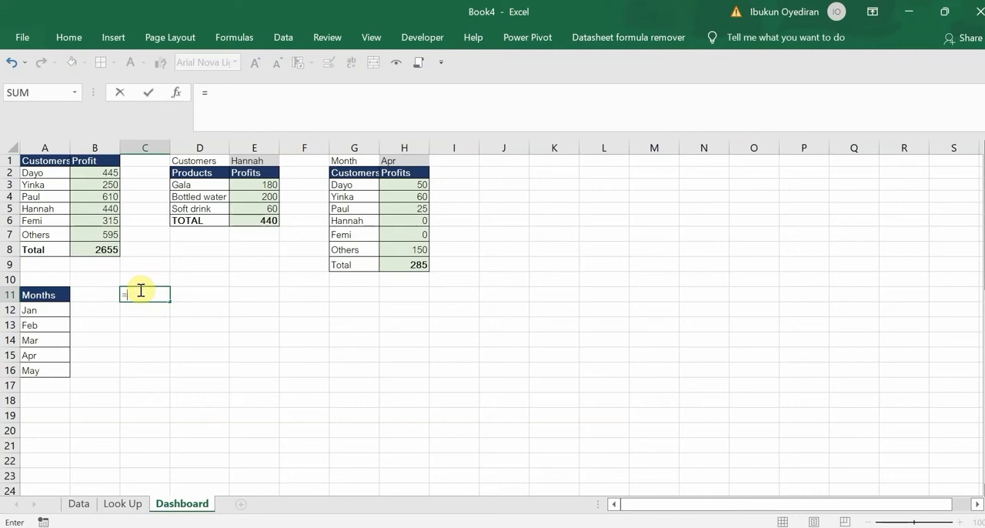
{"action": "type", "text": "\"pROFIT"}
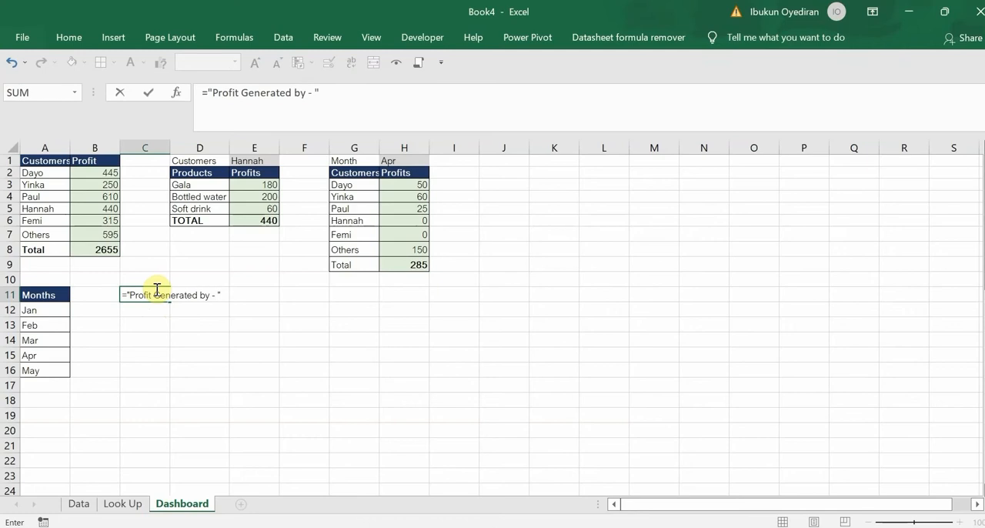
{"action": "left_click", "coordinate": [254, 162]}
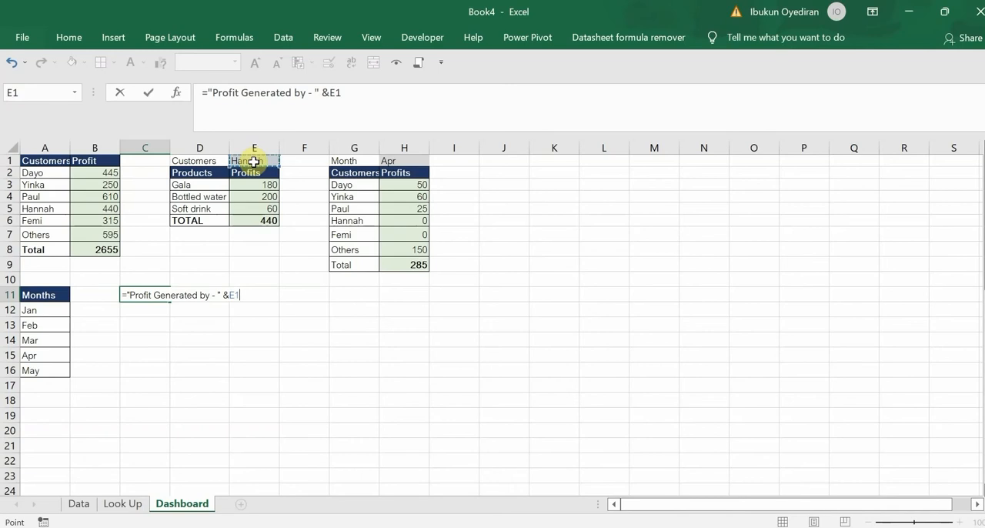
{"action": "key", "text": "Return"}
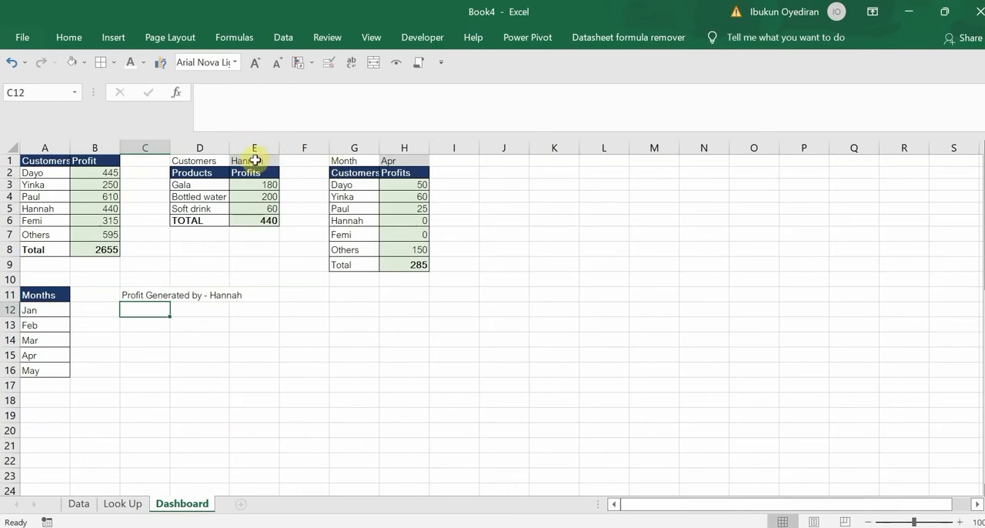
Choose the second and then the third listed customer in E1 to test the dynamic title
{"action": "left_click", "coordinate": [257, 160]}
{"action": "left_click", "coordinate": [284, 161]}
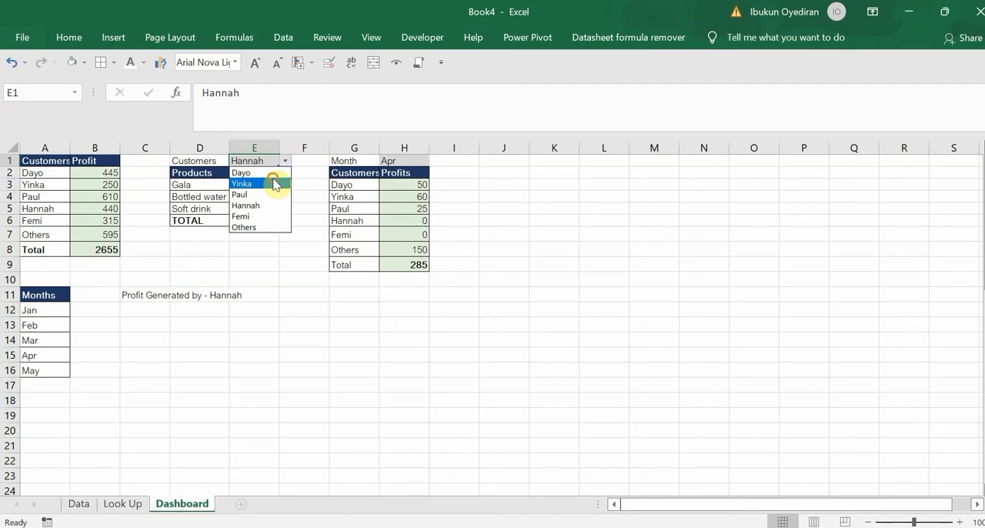
{"action": "left_click", "coordinate": [275, 180]}
{"action": "left_click", "coordinate": [286, 162]}
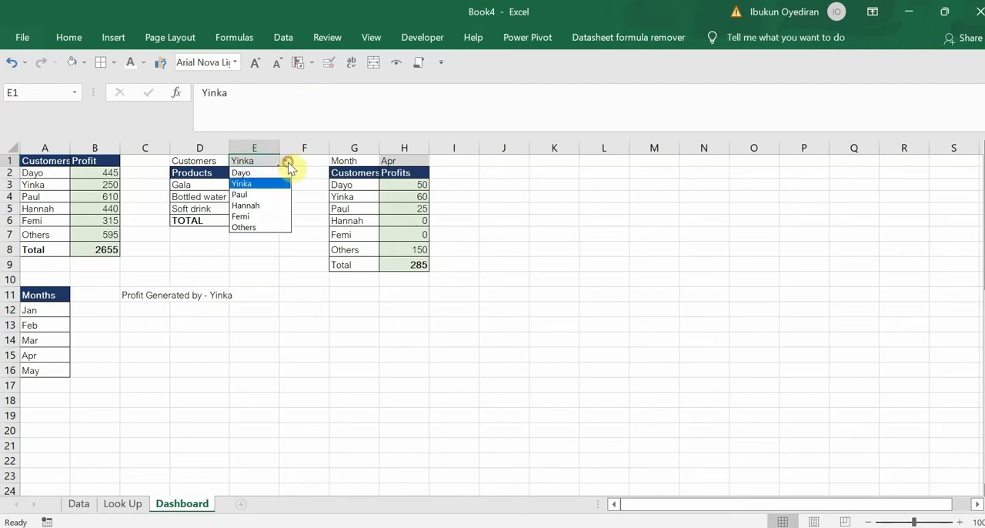
{"action": "left_click", "coordinate": [265, 196]}
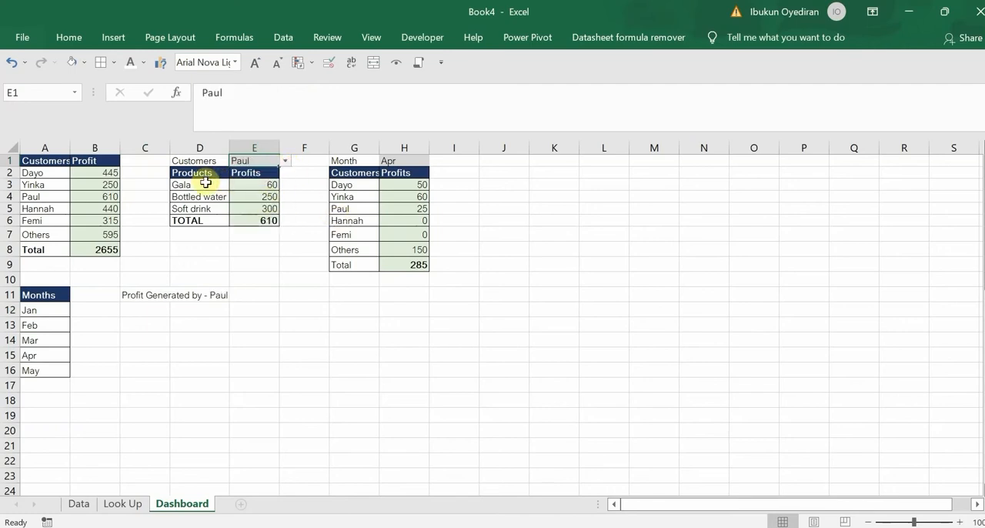
Insert a clustered column chart of D2:E5, shrink it and place it beside the monthly profits table
{"action": "left_click_drag", "start_coordinate": [201, 175], "coordinate": [257, 206]}
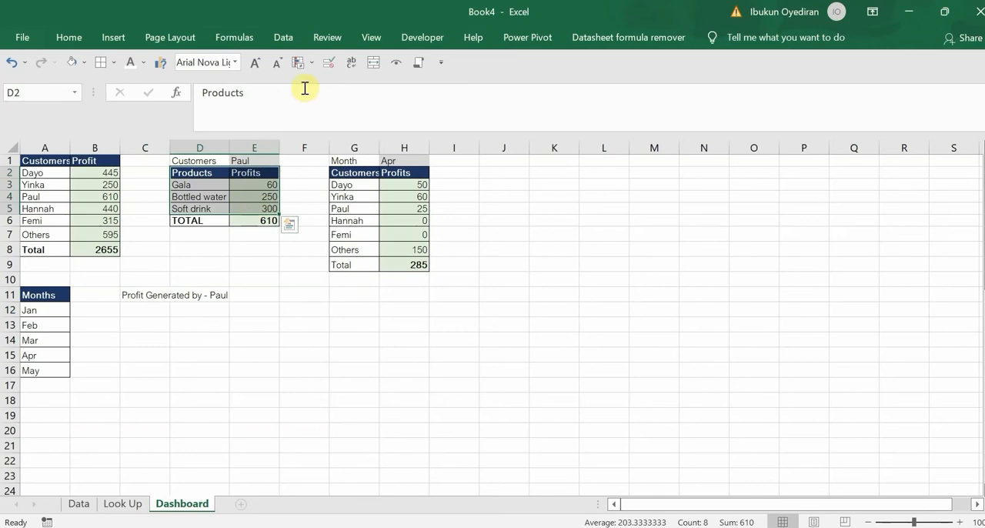
{"action": "left_click", "coordinate": [161, 62]}
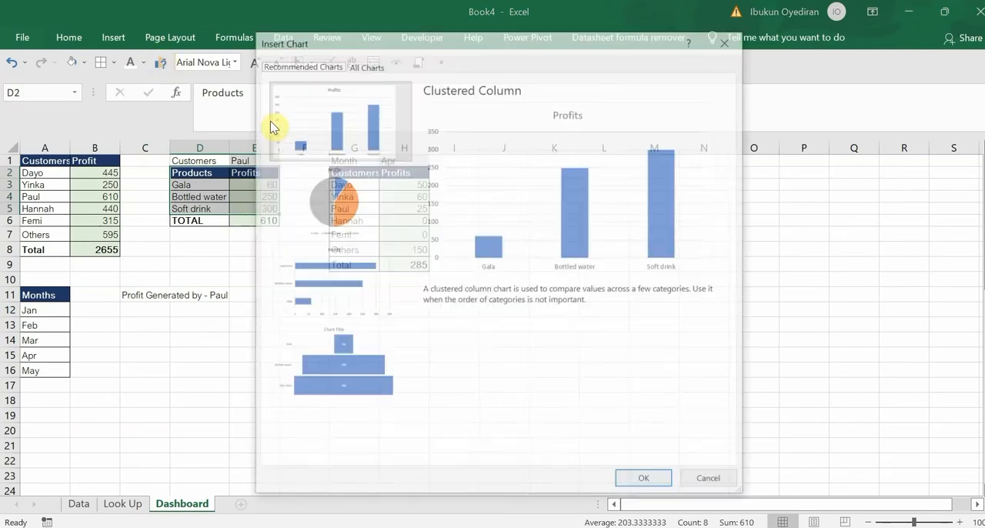
{"action": "left_click", "coordinate": [652, 482]}
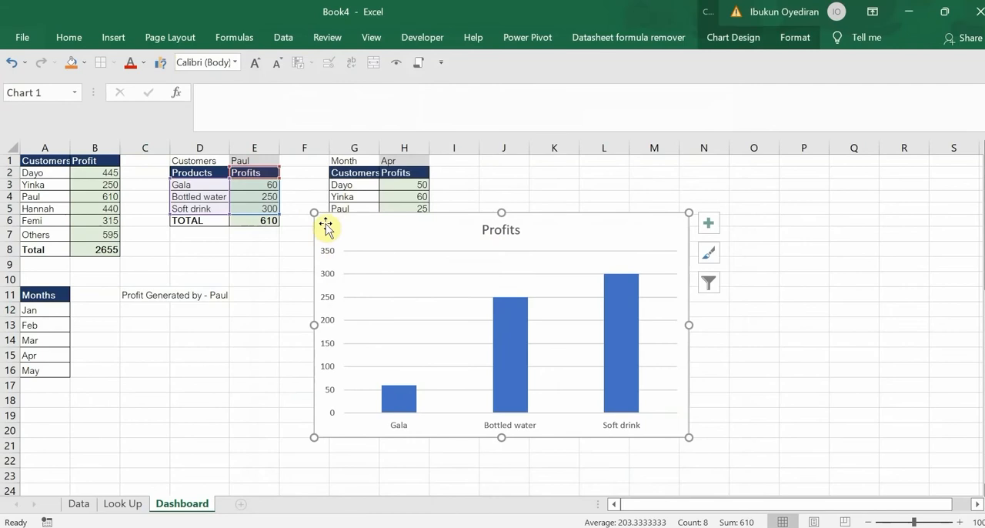
{"action": "left_click_drag", "start_coordinate": [314, 213], "coordinate": [433, 282]}
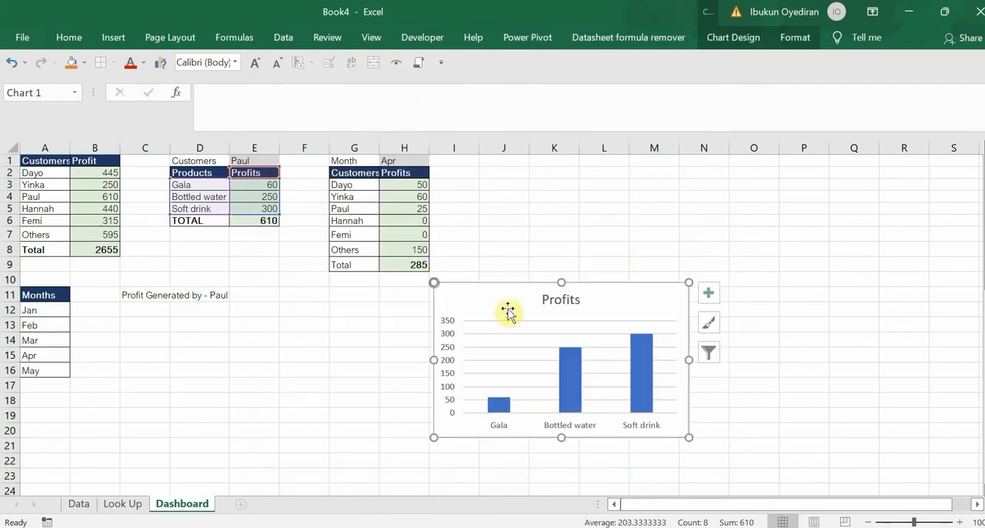
{"action": "left_click_drag", "start_coordinate": [503, 285], "coordinate": [528, 163]}
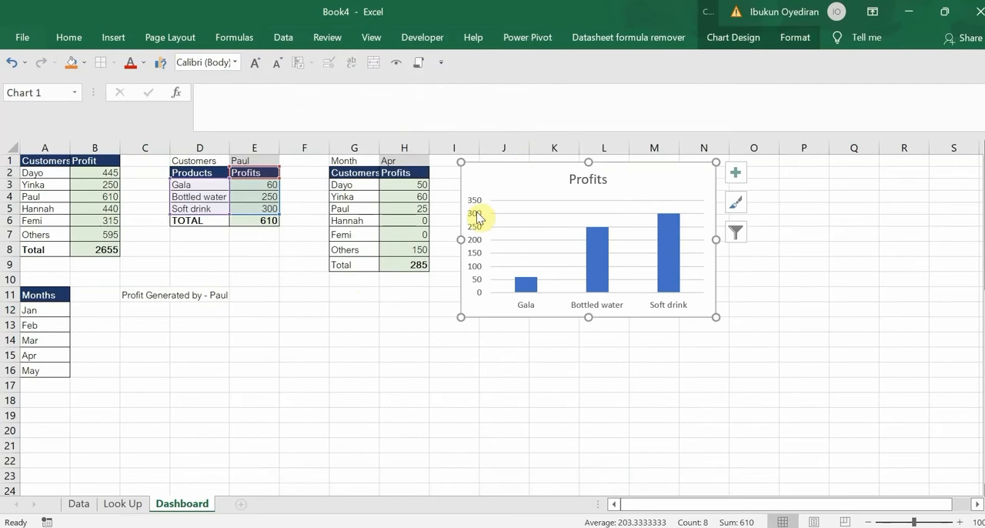
Remove the vertical axis and the gridlines from the product Profits chart
{"action": "key", "text": "Delete"}
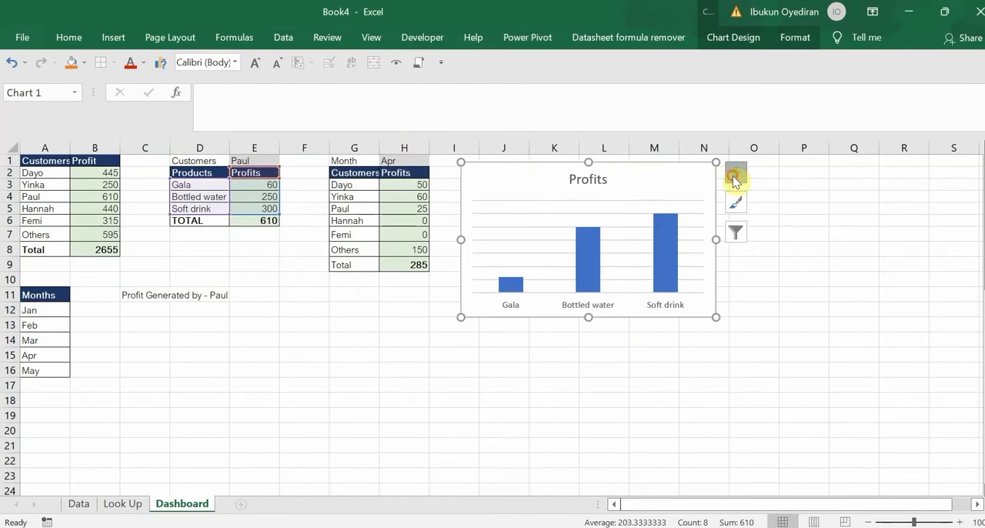
{"action": "left_click", "coordinate": [736, 172]}
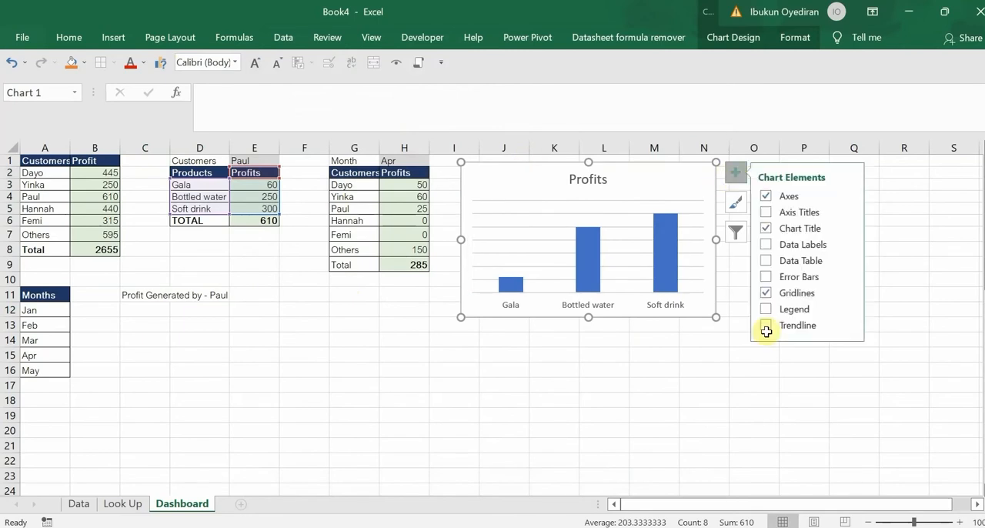
{"action": "left_click", "coordinate": [768, 293]}
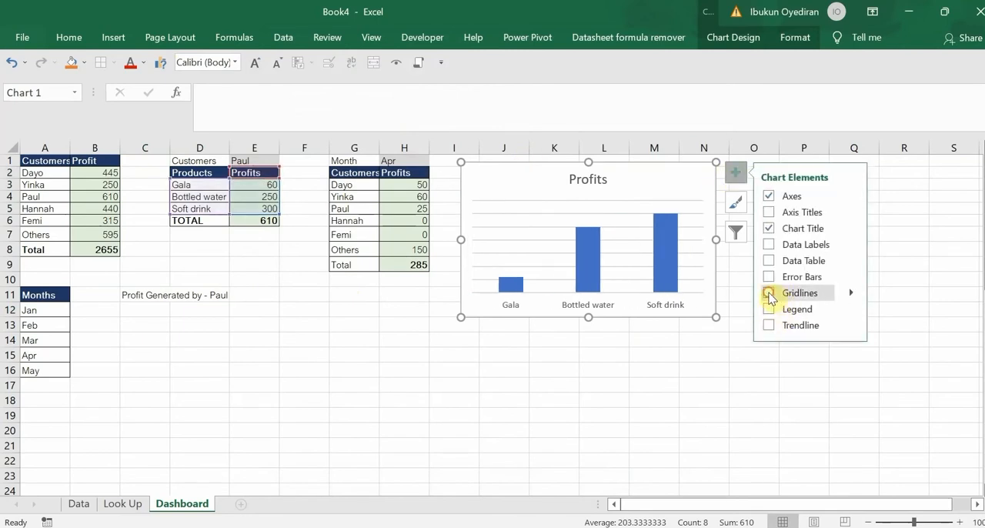
Add data labels at the inside base of the product Profits chart's columns and make the chart text white
{"action": "left_click", "coordinate": [769, 246]}
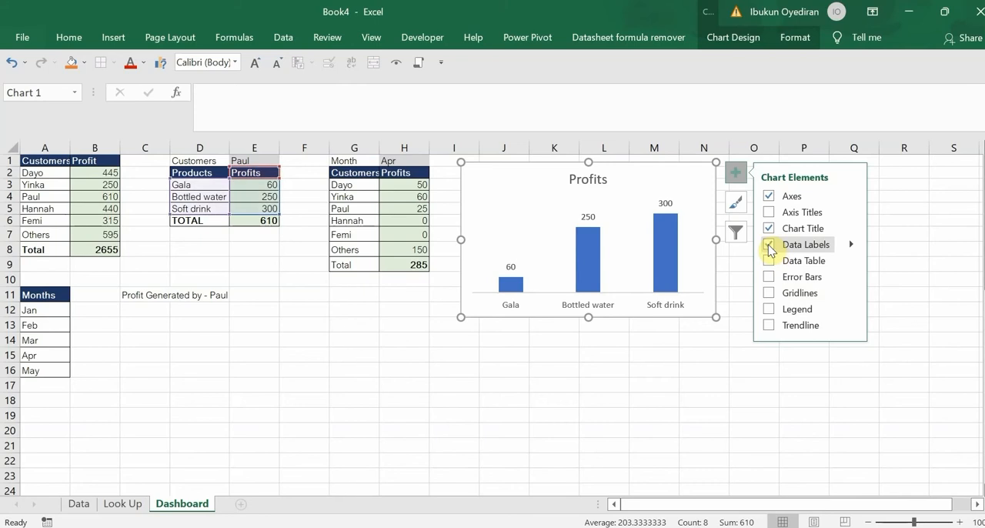
{"action": "left_click", "coordinate": [850, 244]}
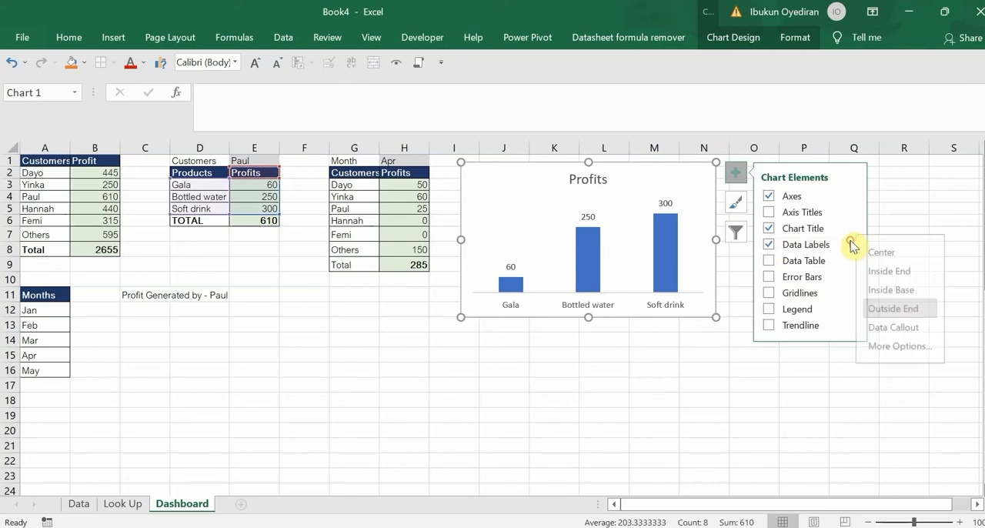
{"action": "left_click", "coordinate": [899, 292]}
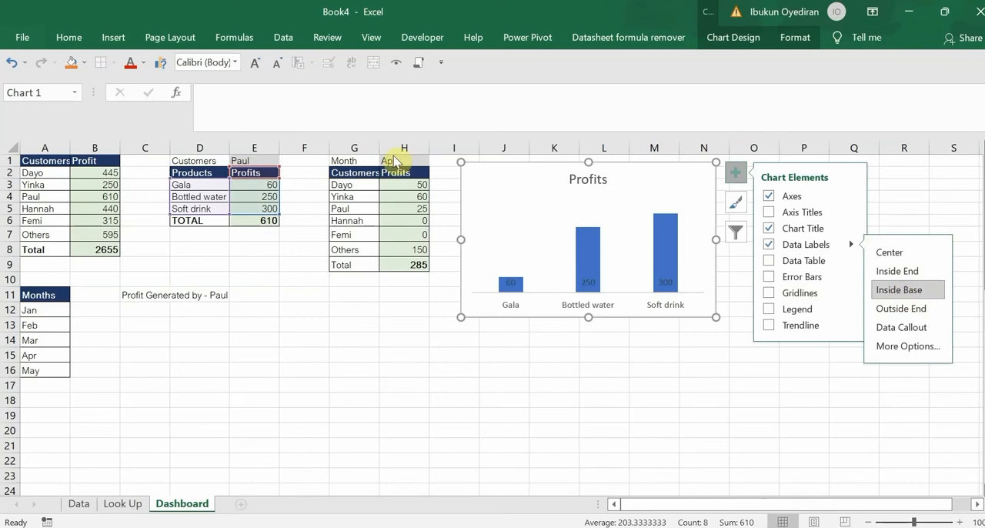
{"action": "left_click", "coordinate": [146, 65]}
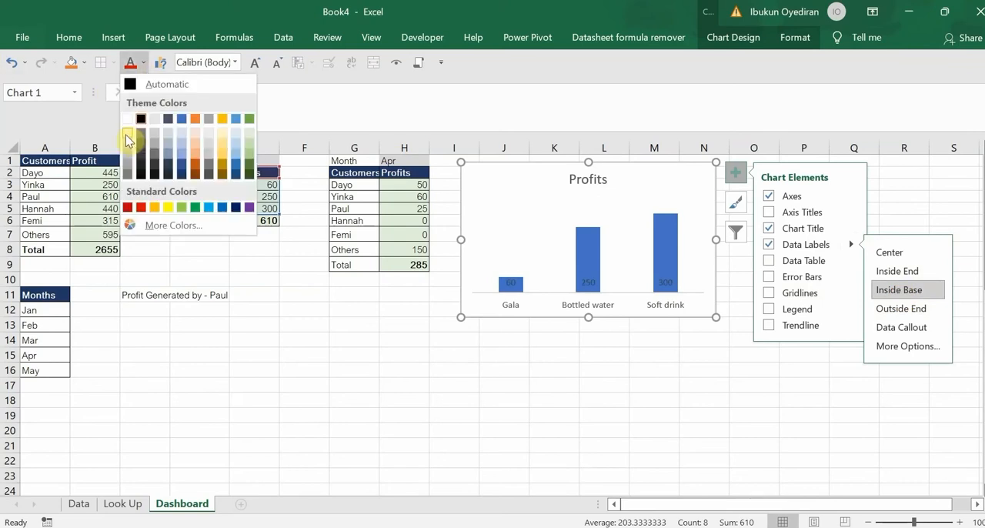
{"action": "left_click", "coordinate": [129, 121]}
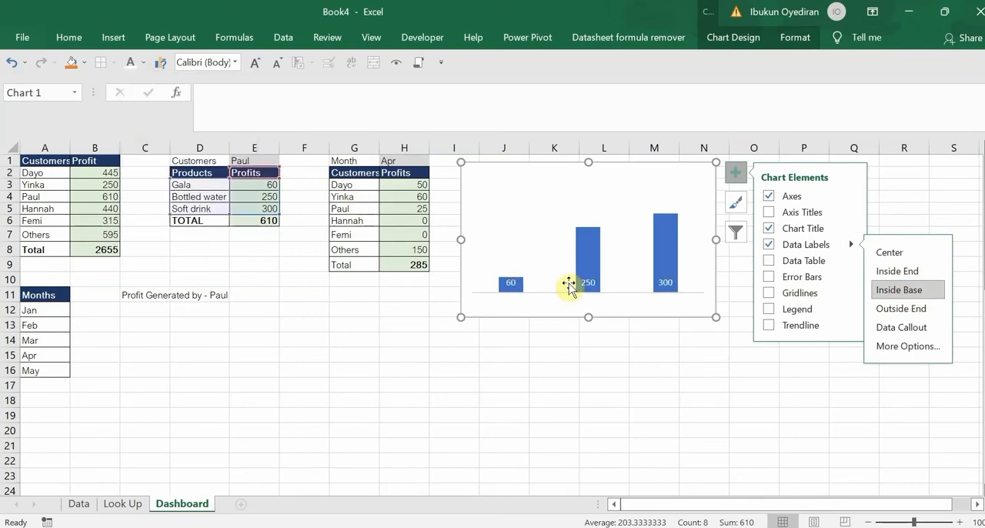
Link the product chart's title to the dynamic title cell with =Dashboard!$C$11
{"action": "mouse_move", "coordinate": [665, 220]}
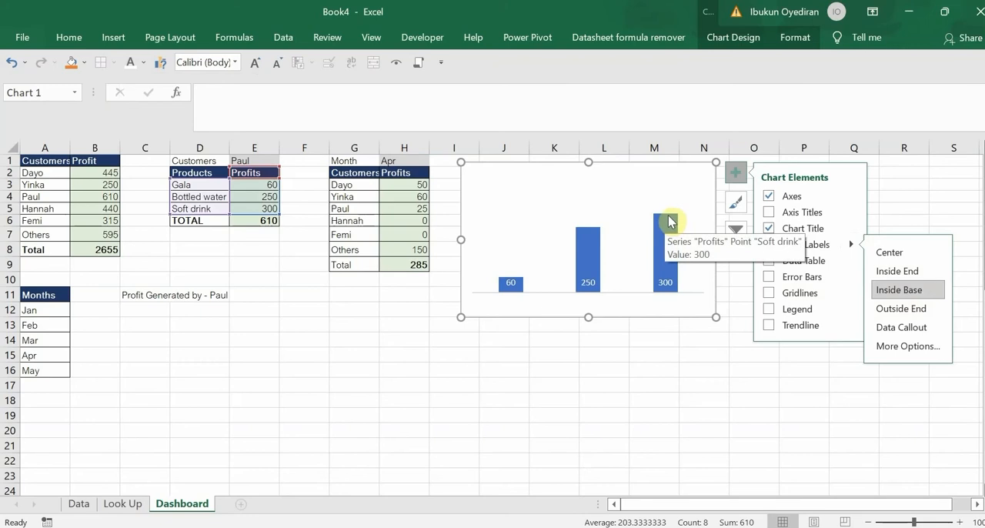
{"action": "left_click", "coordinate": [767, 230]}
{"action": "left_click", "coordinate": [767, 230]}
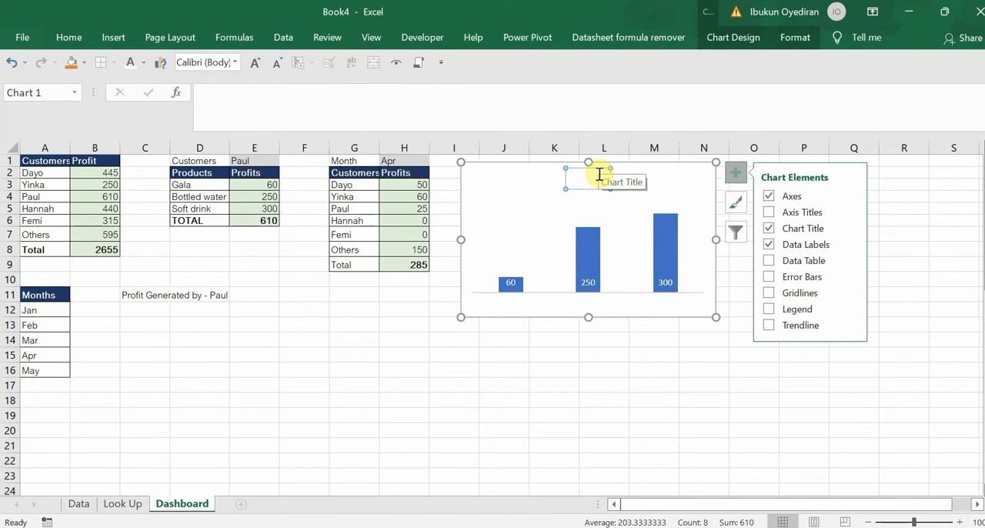
{"action": "left_click", "coordinate": [485, 128]}
{"action": "type", "text": "="}
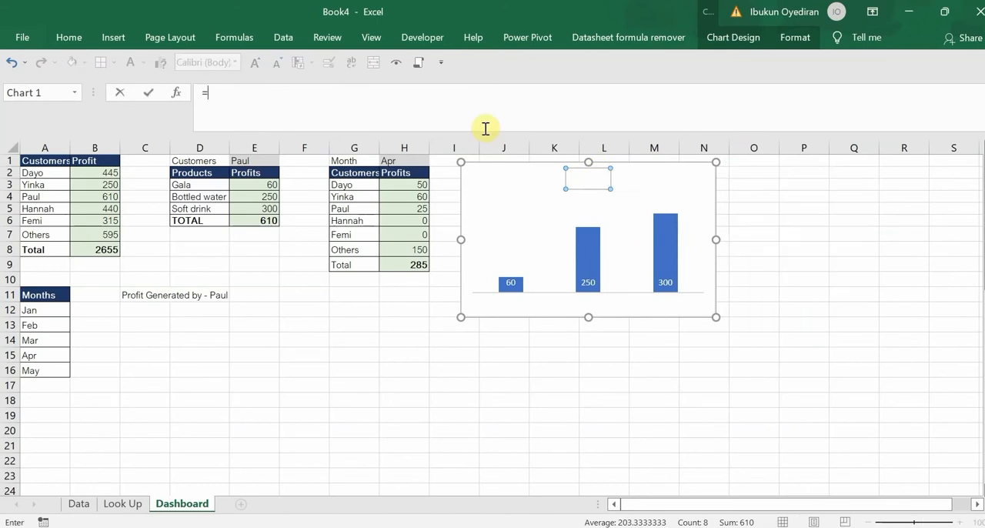
{"action": "left_click", "coordinate": [153, 295]}
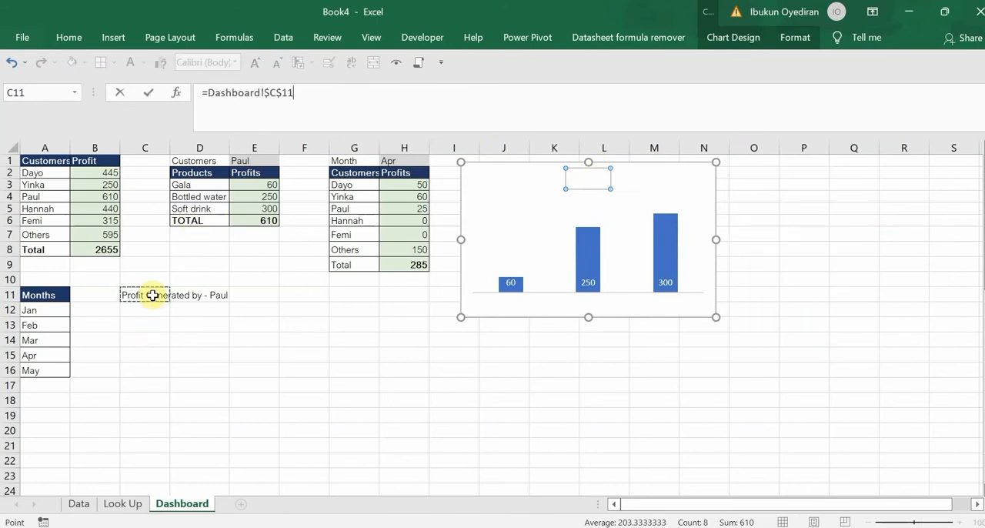
{"action": "key", "text": "Return"}
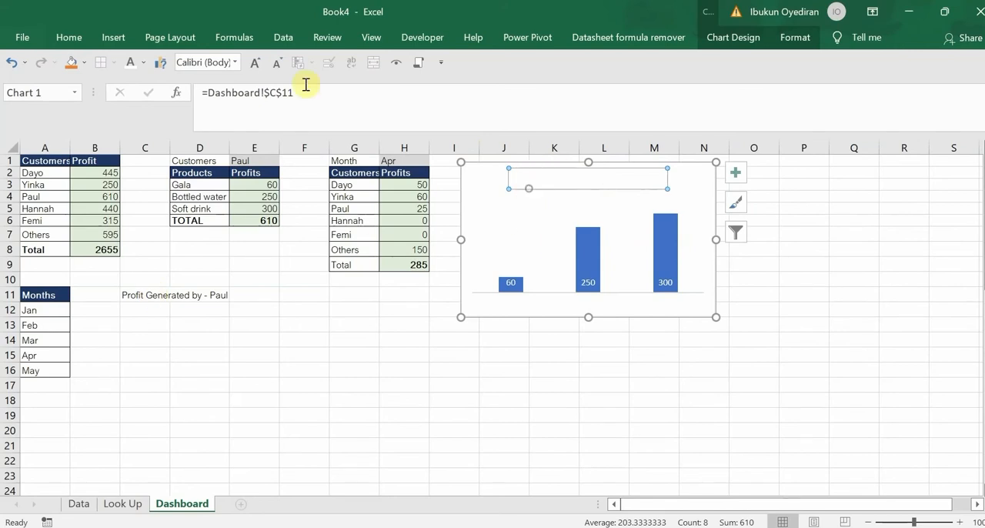
Set the product chart's title to black and reduce its font by two sizes
{"action": "left_click", "coordinate": [141, 69]}
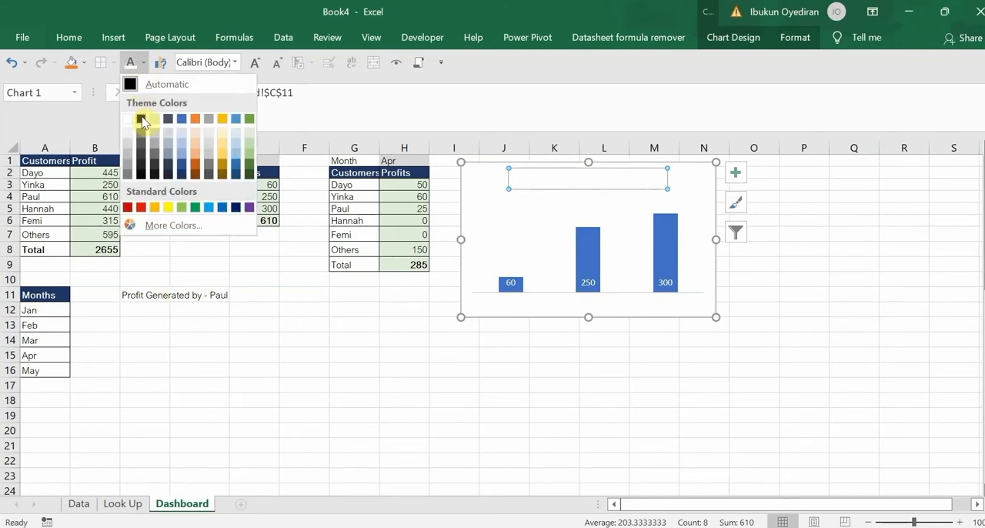
{"action": "left_click", "coordinate": [142, 117]}
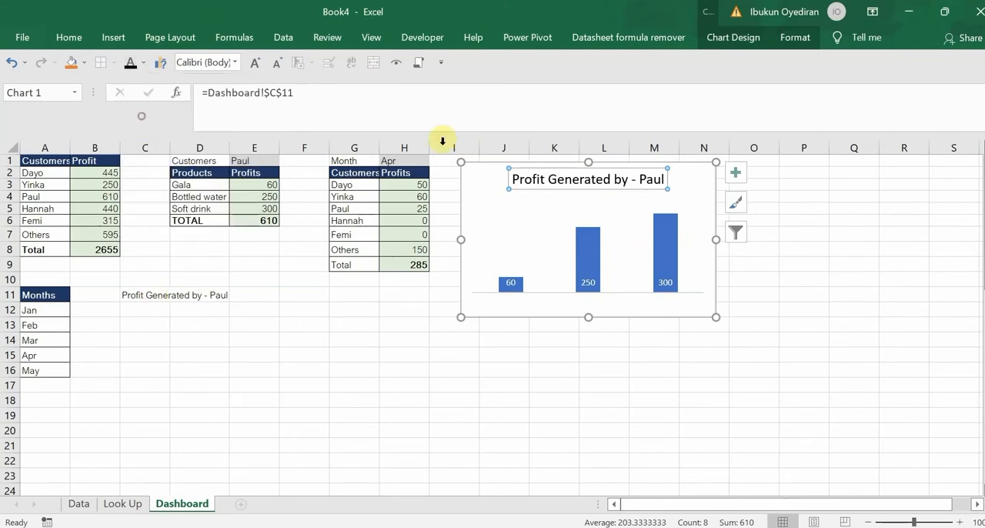
{"action": "left_click", "coordinate": [278, 65]}
{"action": "left_click", "coordinate": [278, 65]}
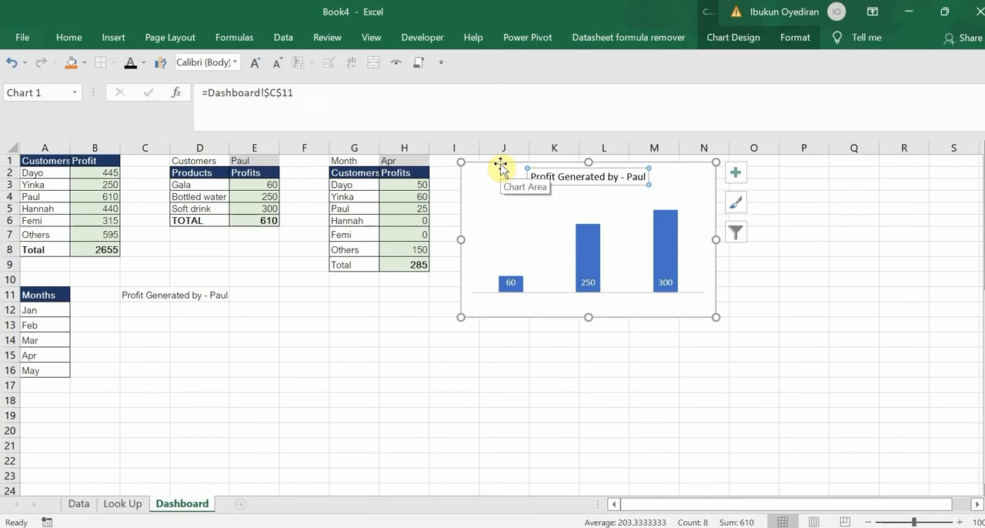
Choose the third, fifth and then second listed customer in E1 to test the chart and its linked title
{"action": "left_click", "coordinate": [273, 158]}
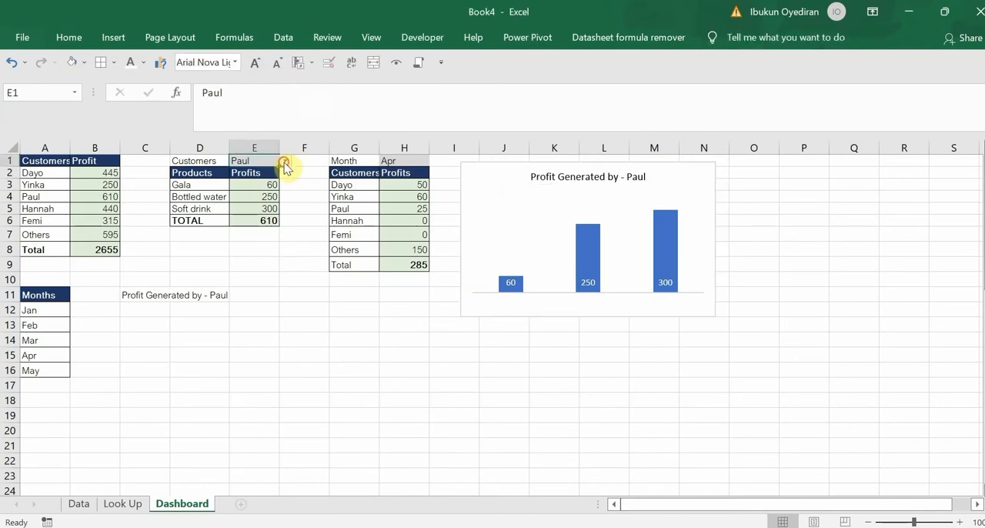
{"action": "left_click", "coordinate": [284, 161]}
{"action": "left_click", "coordinate": [264, 195]}
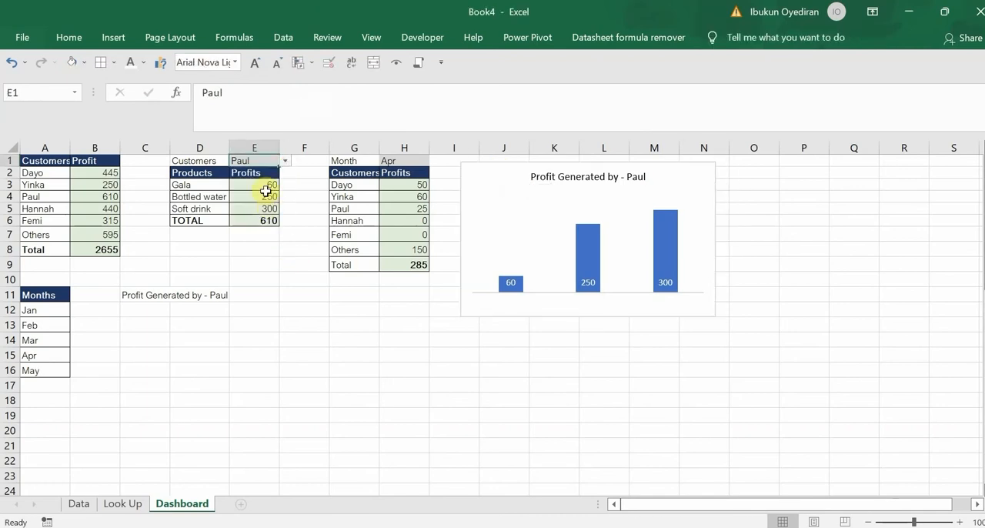
{"action": "left_click", "coordinate": [284, 163]}
{"action": "left_click", "coordinate": [245, 217]}
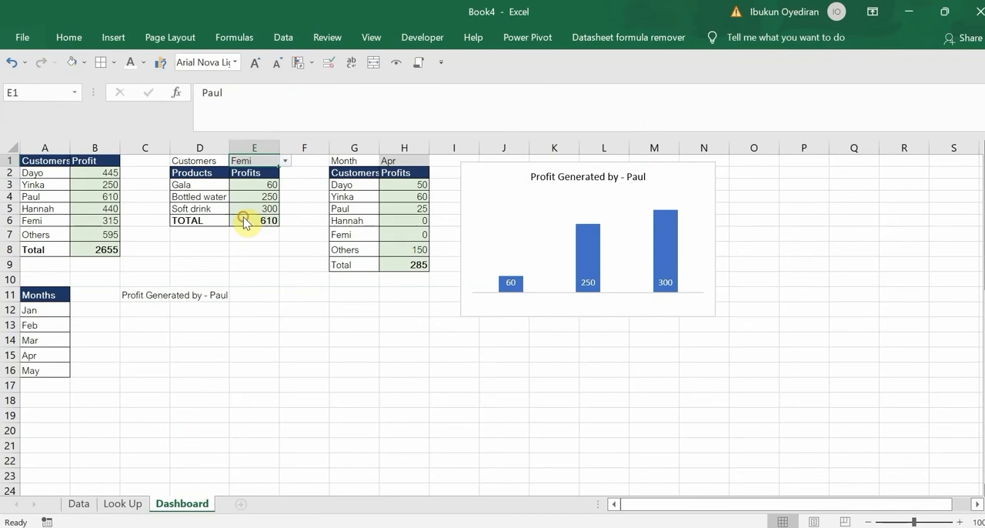
{"action": "left_click", "coordinate": [285, 162]}
{"action": "left_click", "coordinate": [248, 184]}
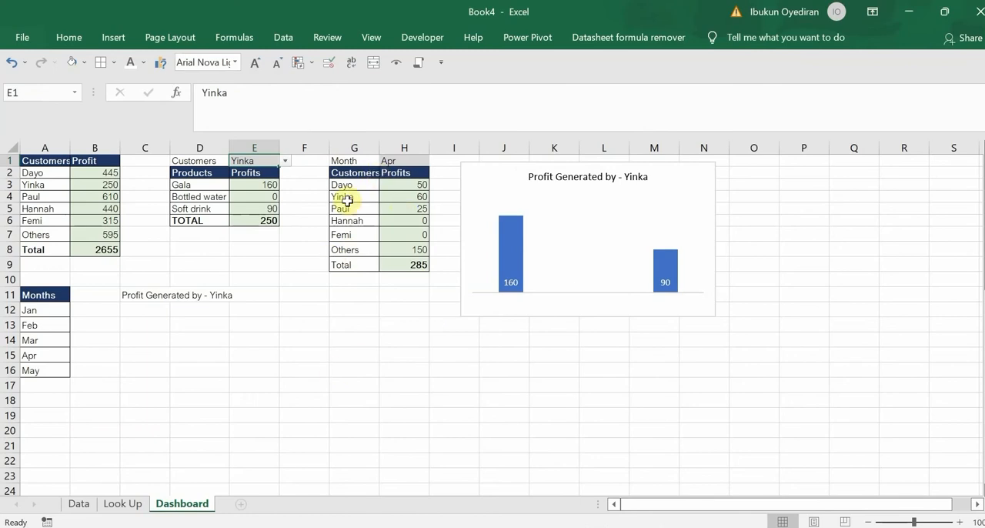
Move the product chart down to about row 12 and insert a clustered column chart of A1:B7
{"action": "left_click_drag", "start_coordinate": [515, 164], "coordinate": [522, 307]}
{"action": "left_click_drag", "start_coordinate": [52, 162], "coordinate": [107, 235]}
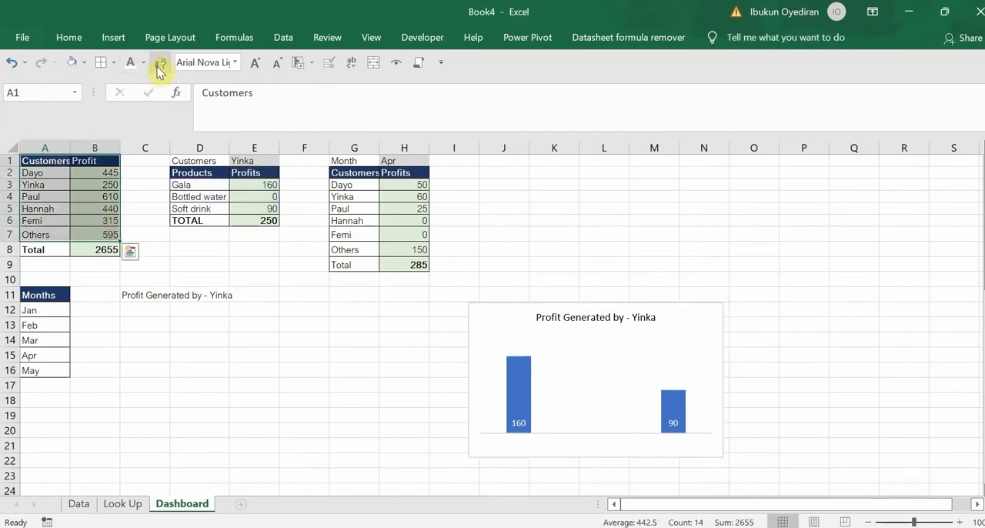
{"action": "left_click", "coordinate": [159, 67]}
{"action": "left_click", "coordinate": [650, 480]}
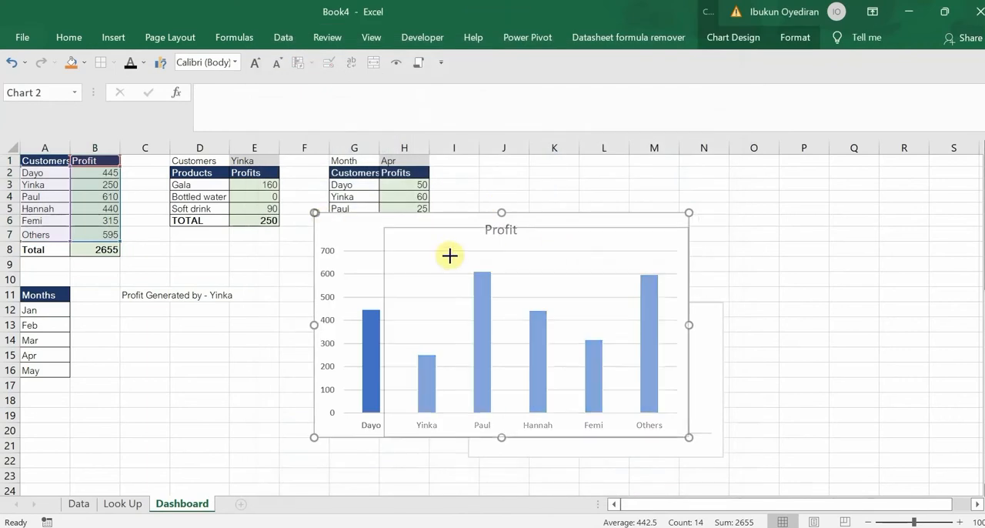
Shrink the customer Profit chart and fit it directly above the product chart at about the same width
{"action": "left_click_drag", "start_coordinate": [490, 262], "coordinate": [523, 161]}
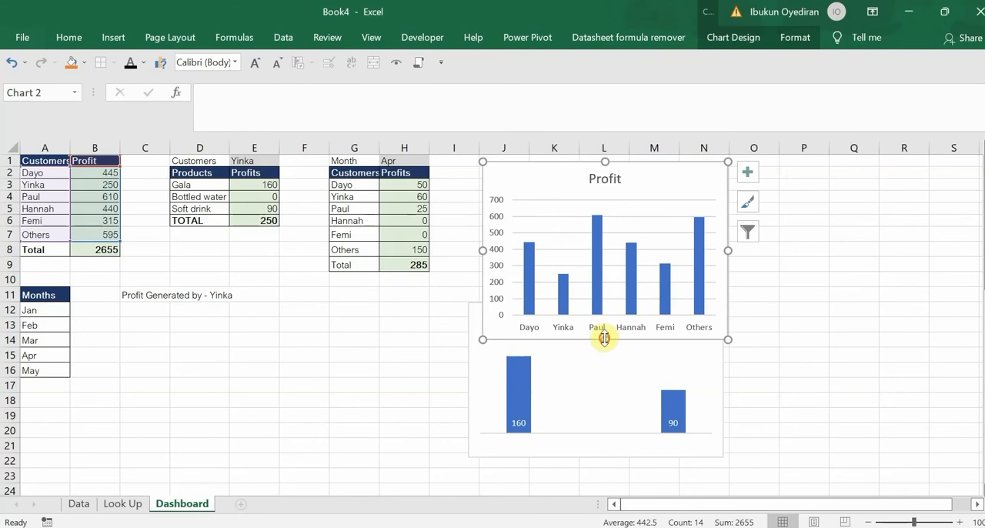
{"action": "left_click_drag", "start_coordinate": [601, 299], "coordinate": [601, 302]}
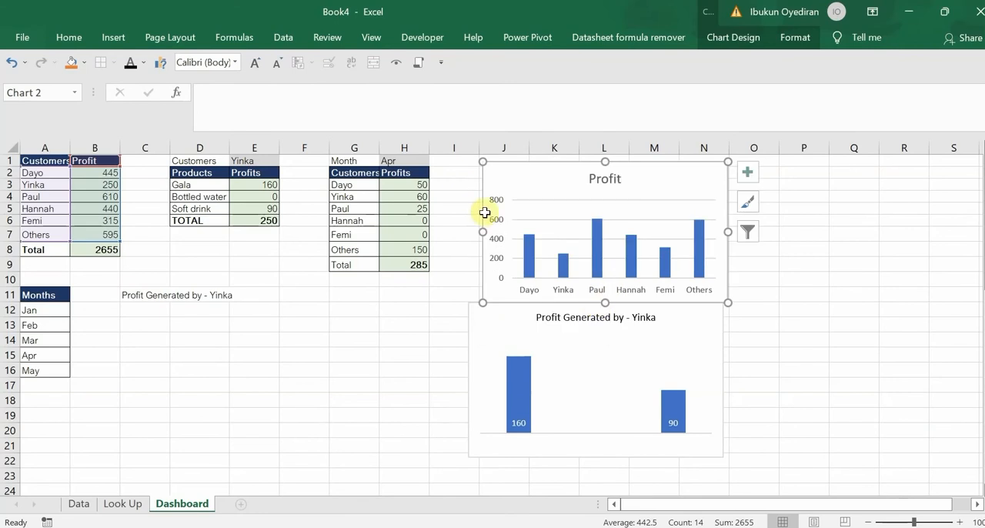
{"action": "mouse_move", "coordinate": [483, 230]}
{"action": "left_mouse_down"}
{"action": "mouse_move", "coordinate": [462, 237]}
{"action": "mouse_move", "coordinate": [469, 231]}
{"action": "left_mouse_up"}
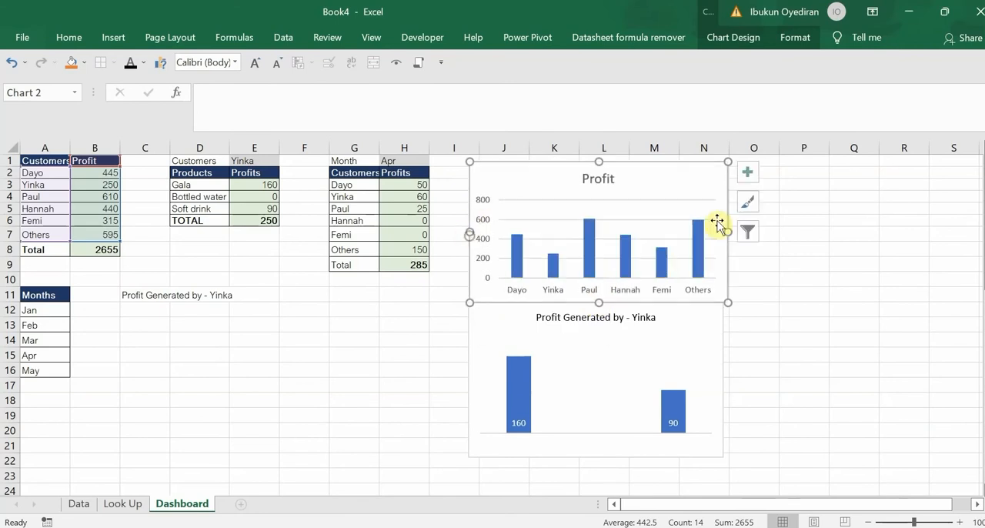
{"action": "left_click_drag", "start_coordinate": [727, 231], "coordinate": [721, 232]}
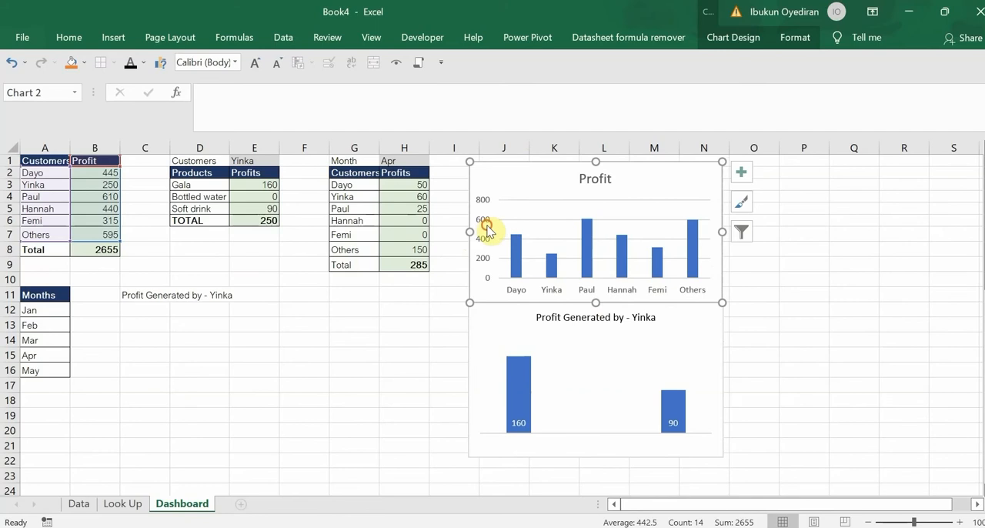
Remove the customer Profit chart's vertical axis and shorten the product chart to end at about row 19
{"action": "key", "text": "Delete"}
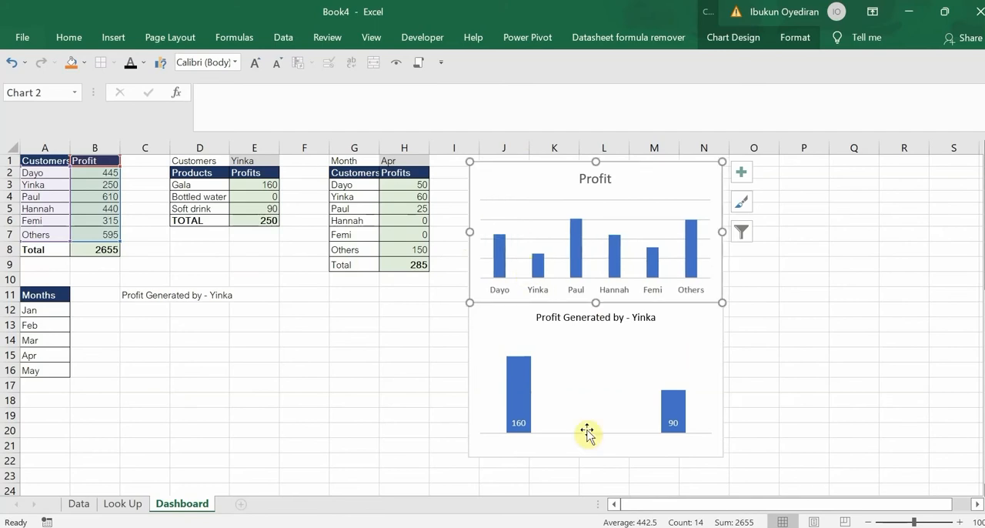
{"action": "left_click", "coordinate": [593, 459]}
{"action": "left_click_drag", "start_coordinate": [597, 458], "coordinate": [599, 420]}
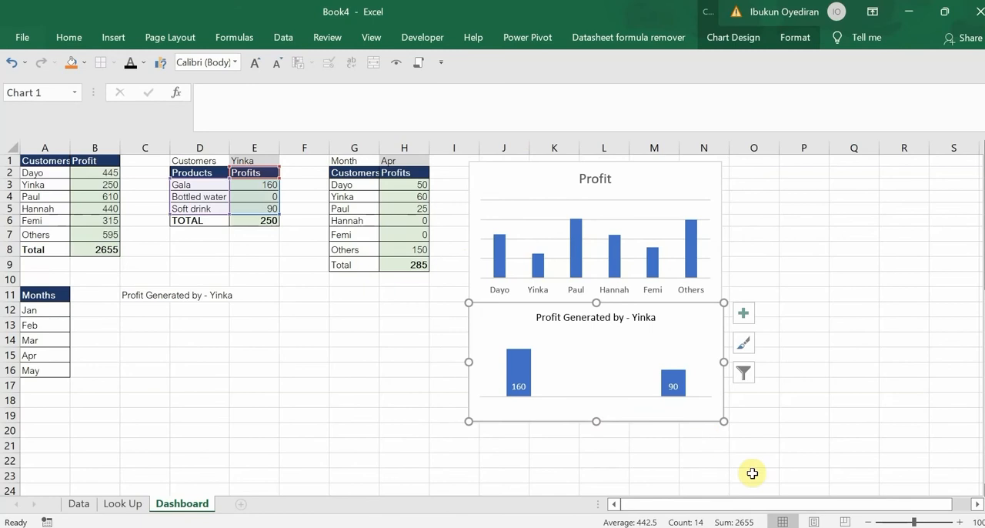
Insert a clustered column chart of G2:H8, shrink it and place it directly below the product chart
{"action": "left_click_drag", "start_coordinate": [353, 172], "coordinate": [424, 250]}
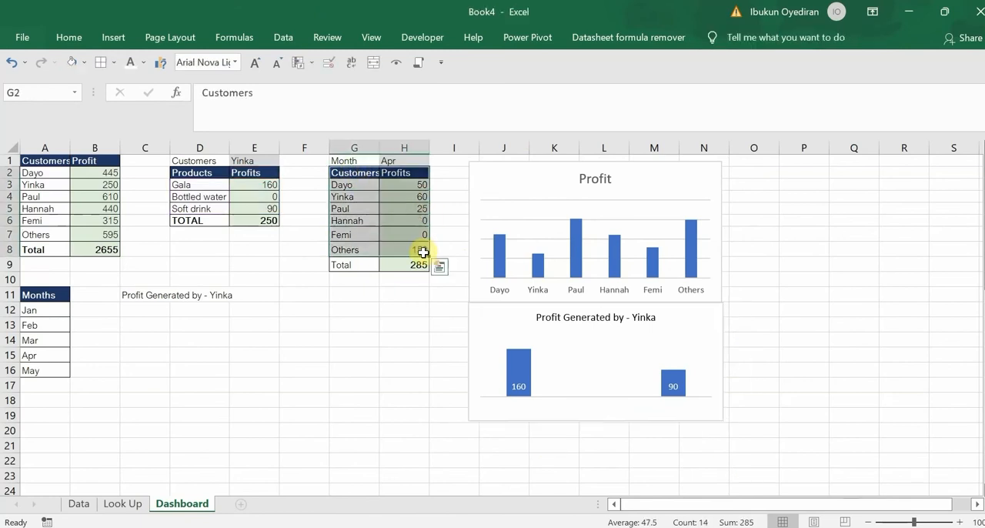
{"action": "left_click", "coordinate": [160, 63]}
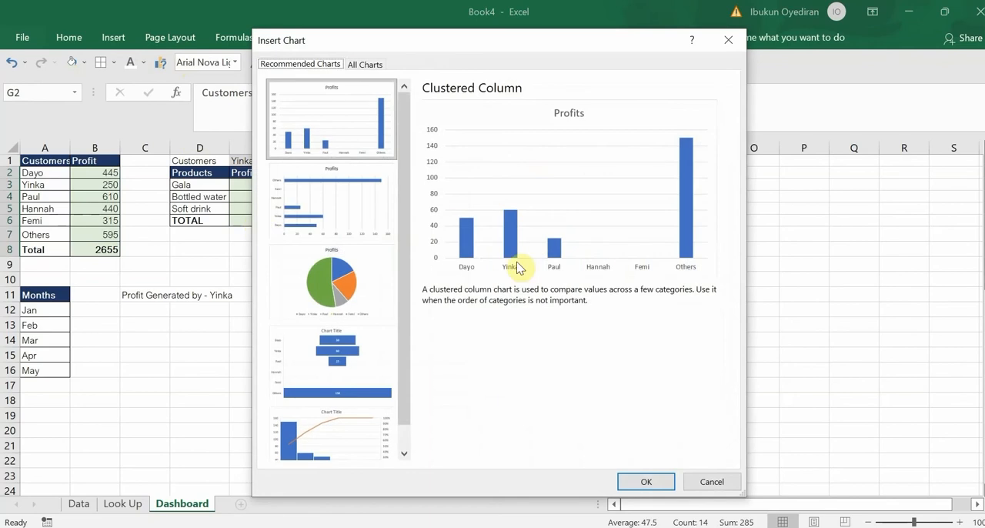
{"action": "left_click", "coordinate": [644, 481]}
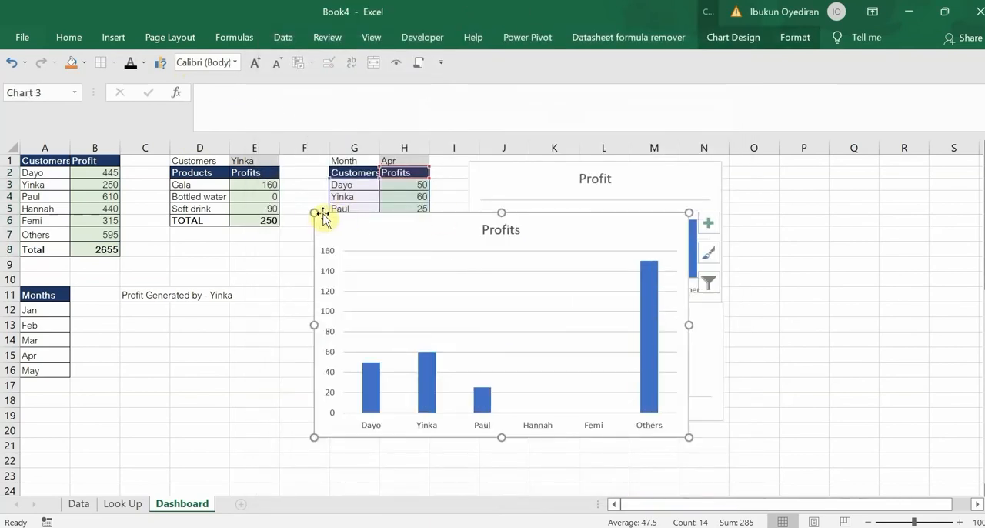
{"action": "left_click_drag", "start_coordinate": [313, 212], "coordinate": [514, 425]}
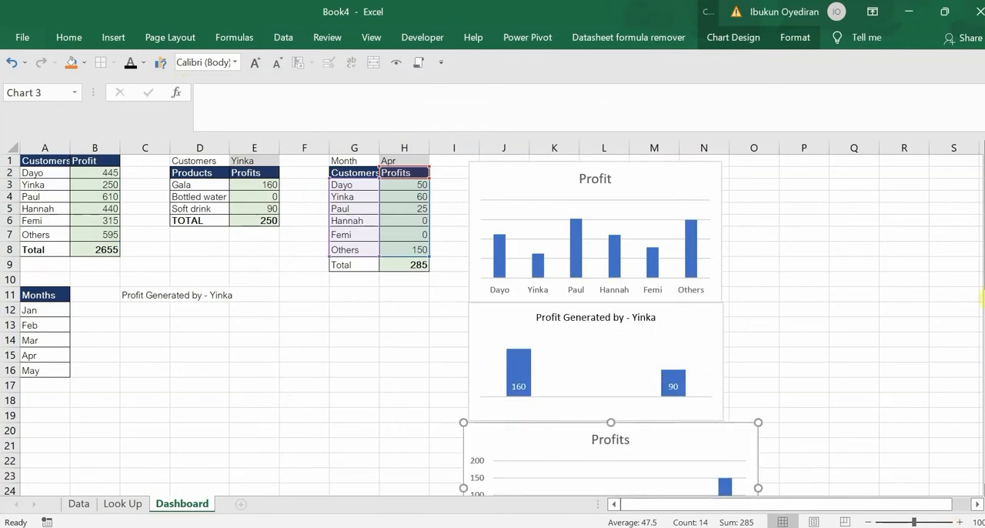
{"action": "scroll", "coordinate": [759, 451], "scroll_direction": "down", "scroll_amount": 3}
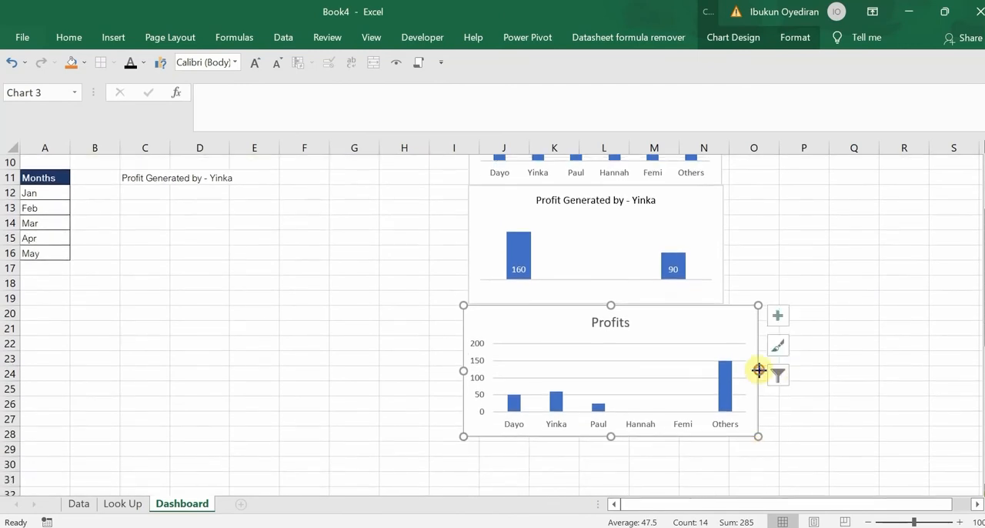
{"action": "left_click_drag", "start_coordinate": [759, 370], "coordinate": [726, 370]}
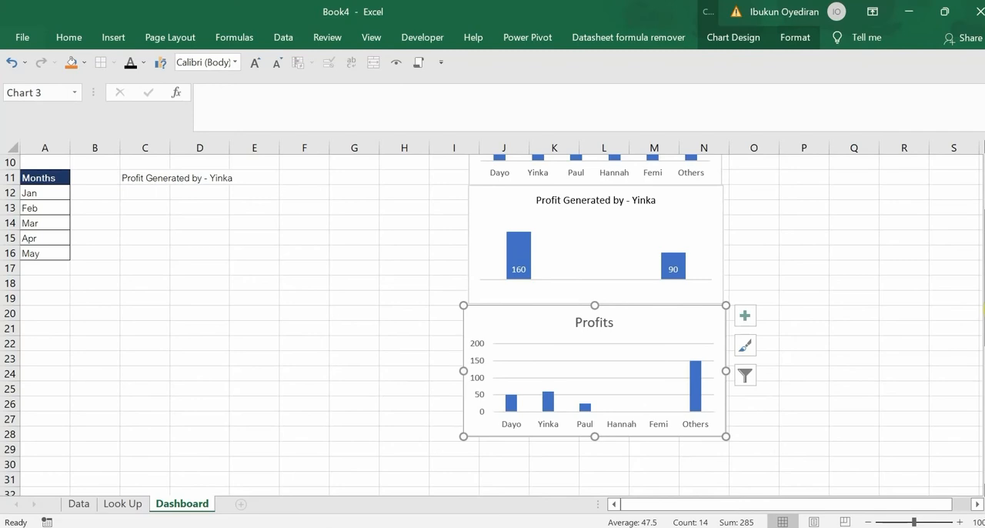
Remove the vertical axis from the monthly Profits chart
{"action": "left_click_drag", "start_coordinate": [983, 309], "coordinate": [983, 284]}
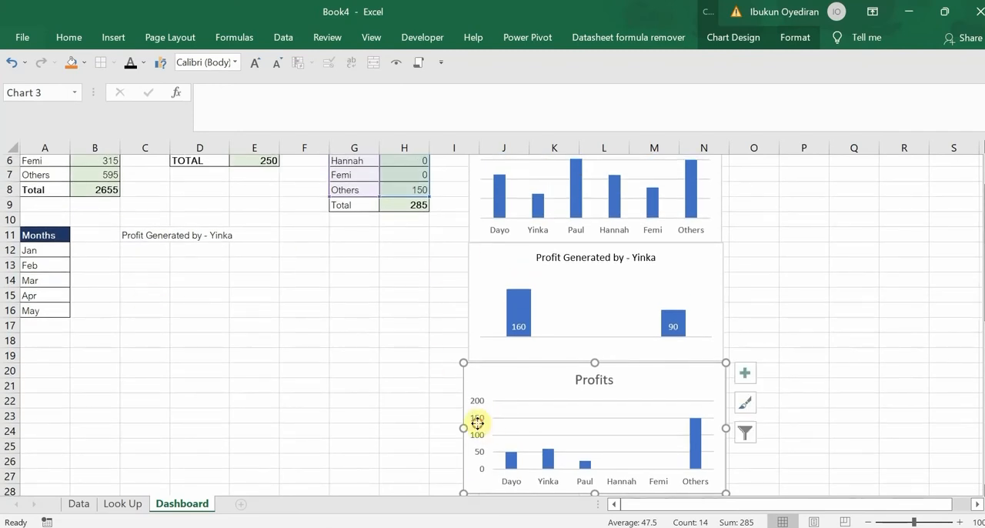
{"action": "key", "text": "Delete"}
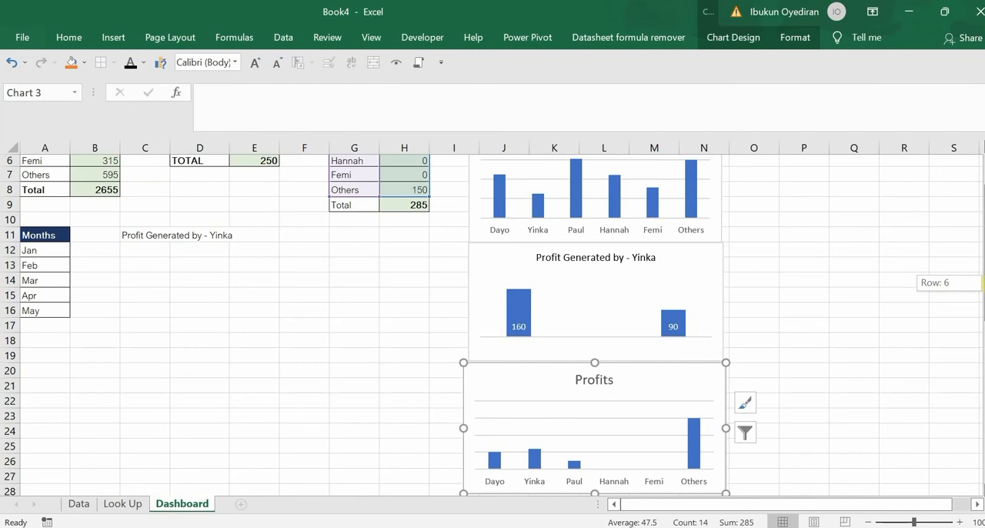
Reuse the C11 title formula in C12, changing it to ="Profit Generated in - " &H1
{"action": "left_click_drag", "start_coordinate": [983, 282], "coordinate": [983, 277]}
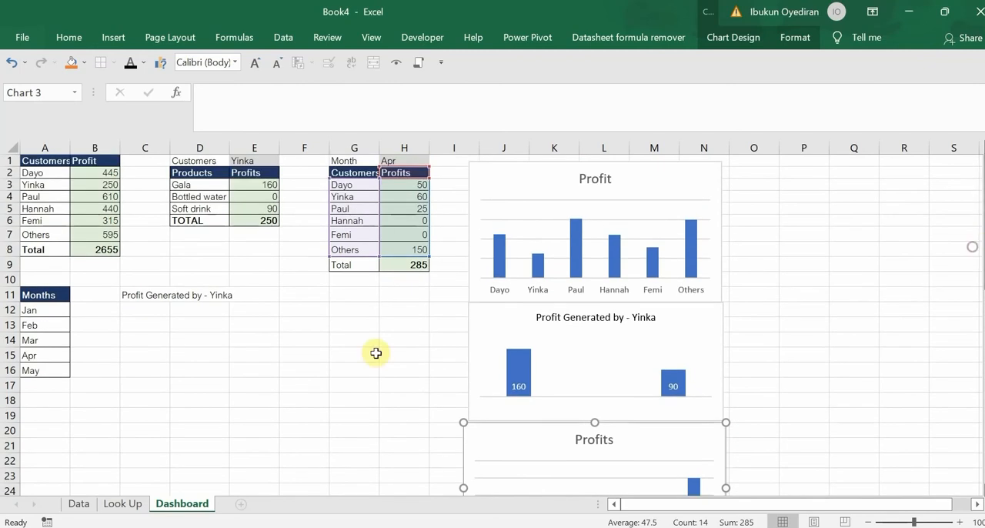
{"action": "left_click", "coordinate": [148, 294]}
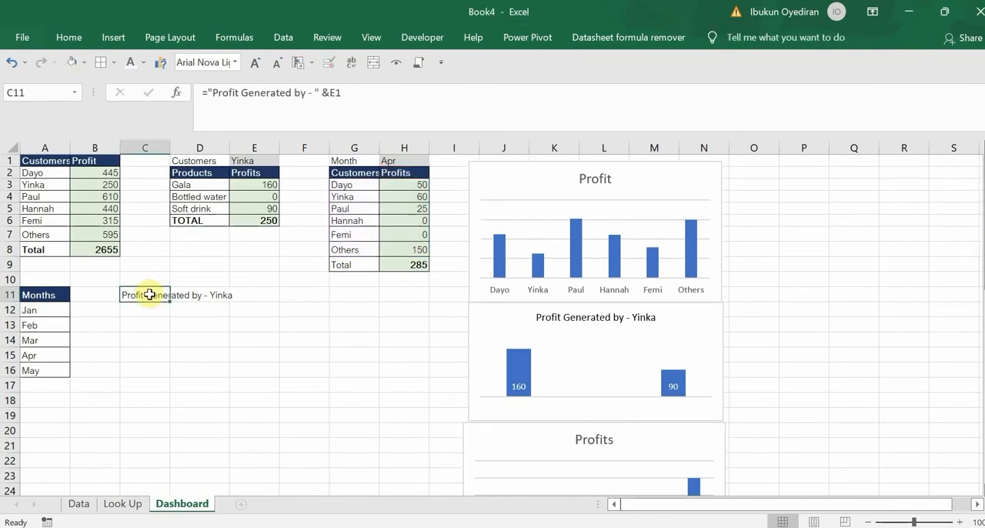
{"action": "left_click_drag", "start_coordinate": [350, 91], "coordinate": [172, 116]}
{"action": "key", "text": "ctrl+c"}
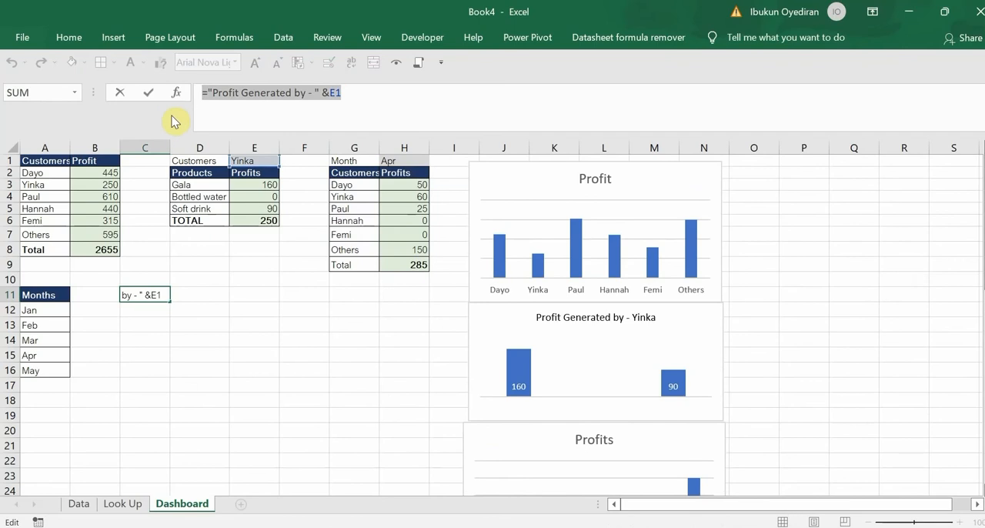
{"action": "key", "text": "Escape"}
{"action": "left_click", "coordinate": [140, 307]}
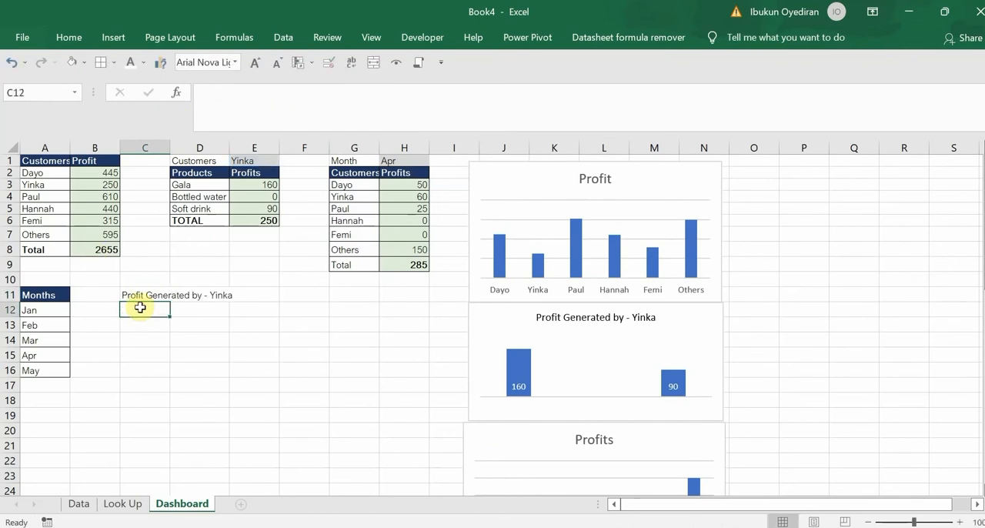
{"action": "key", "text": "ctrl+v"}
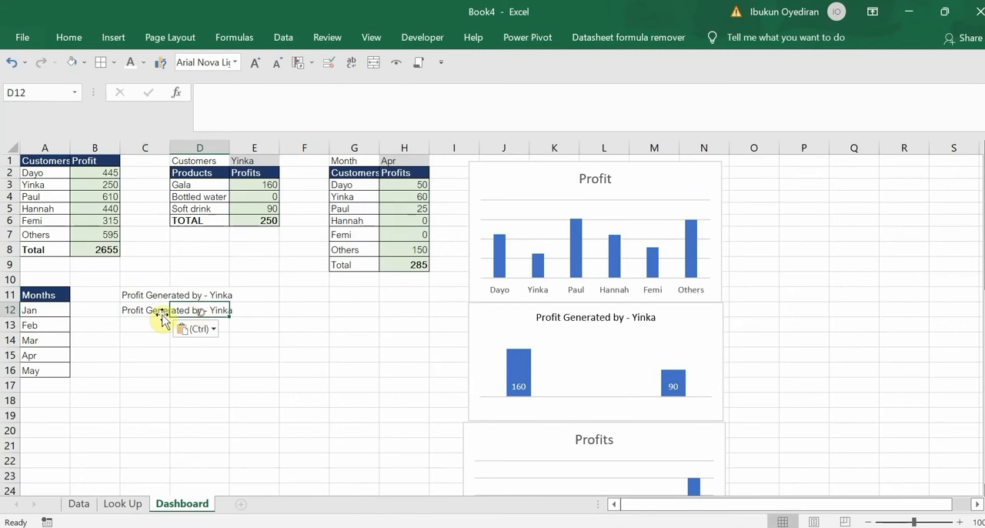
{"action": "double_click", "coordinate": [196, 312]}
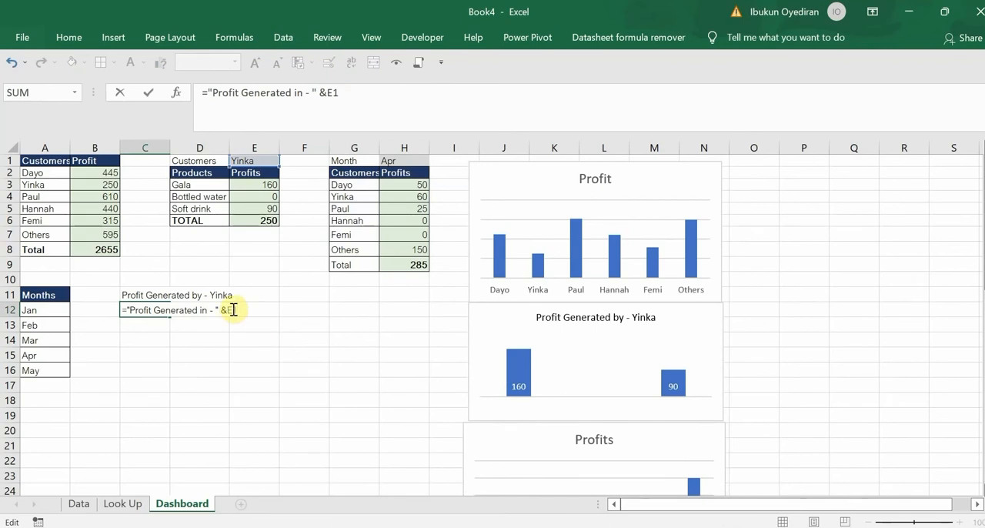
{"action": "type", "text": "H"}
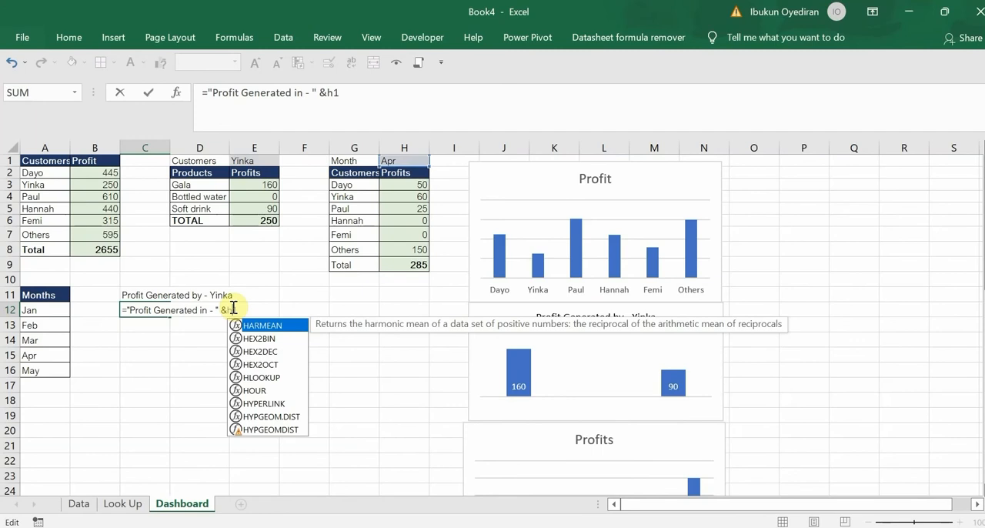
{"action": "key", "text": "Return"}
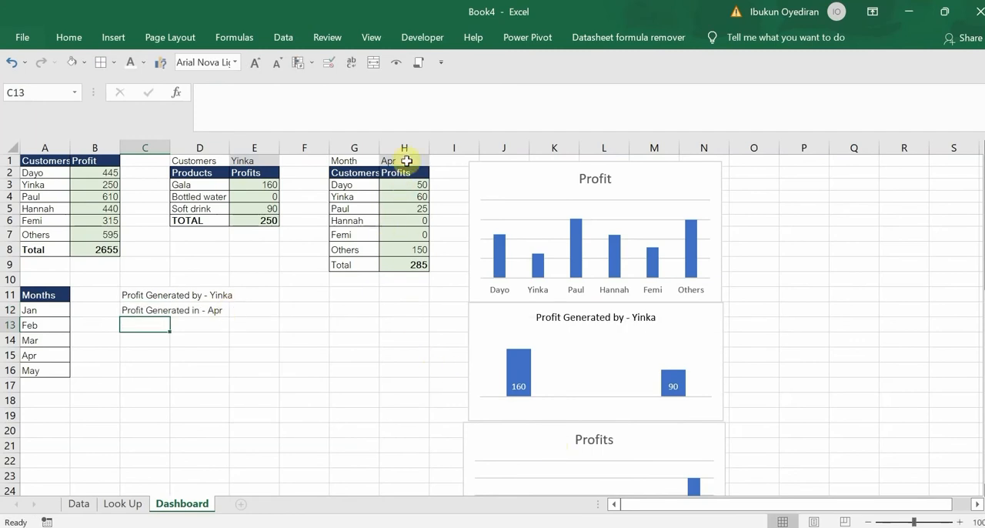
Set the month selection in H1 to Feb to test the new title formula
{"action": "left_click", "coordinate": [406, 161]}
{"action": "left_click", "coordinate": [435, 161]}
{"action": "left_click", "coordinate": [403, 188]}
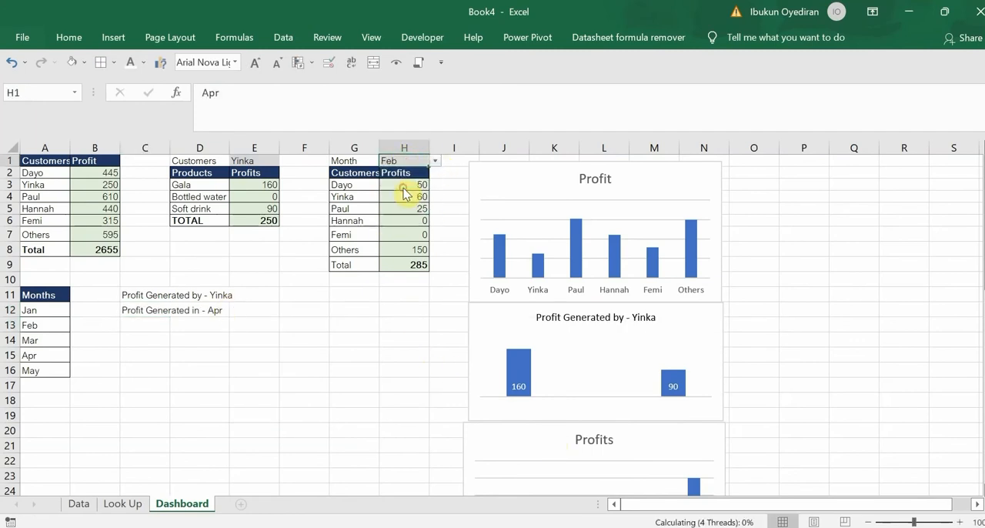
Link the monthly Profits chart's title to cell C12 and reduce the title's font size by two steps
{"action": "left_click", "coordinate": [604, 438]}
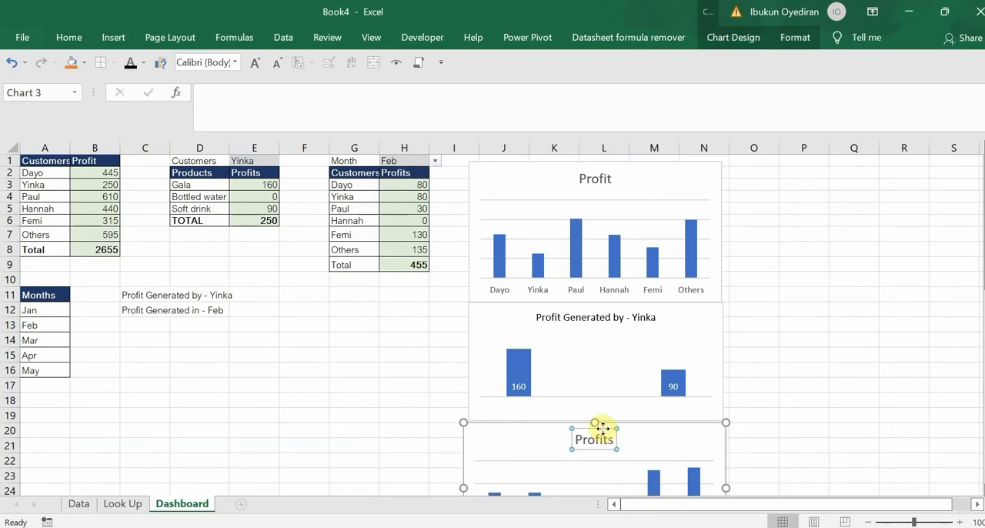
{"action": "type", "text": "="}
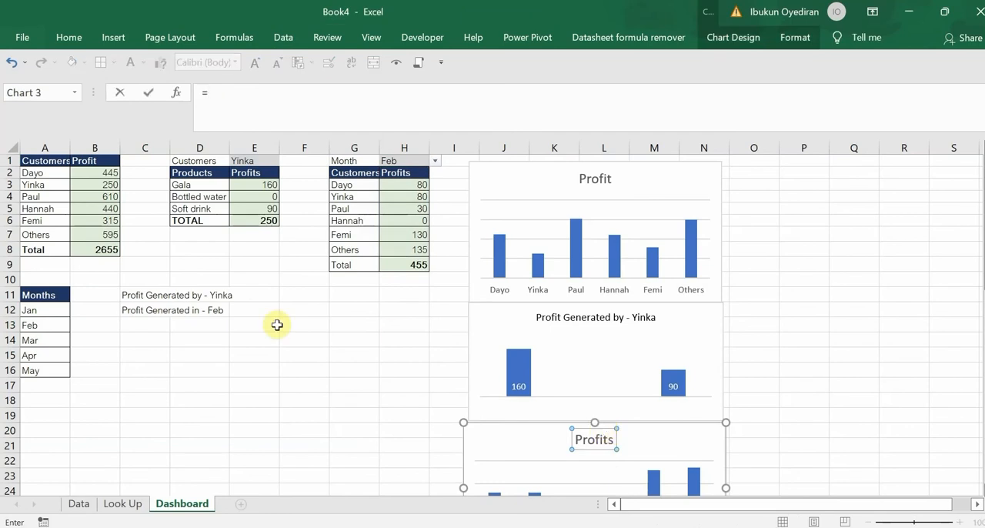
{"action": "left_click", "coordinate": [146, 310]}
{"action": "key", "text": "Return"}
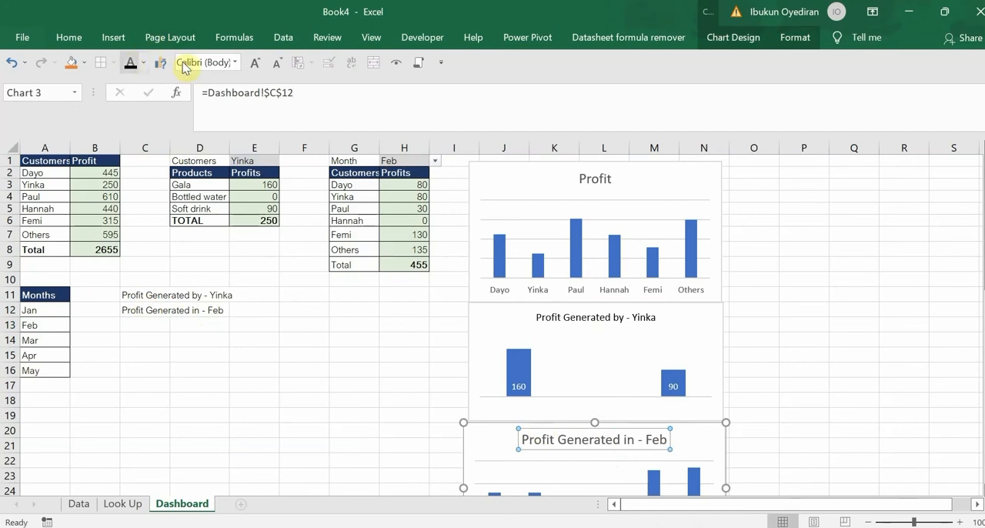
{"action": "left_click", "coordinate": [278, 68]}
{"action": "left_click", "coordinate": [279, 68]}
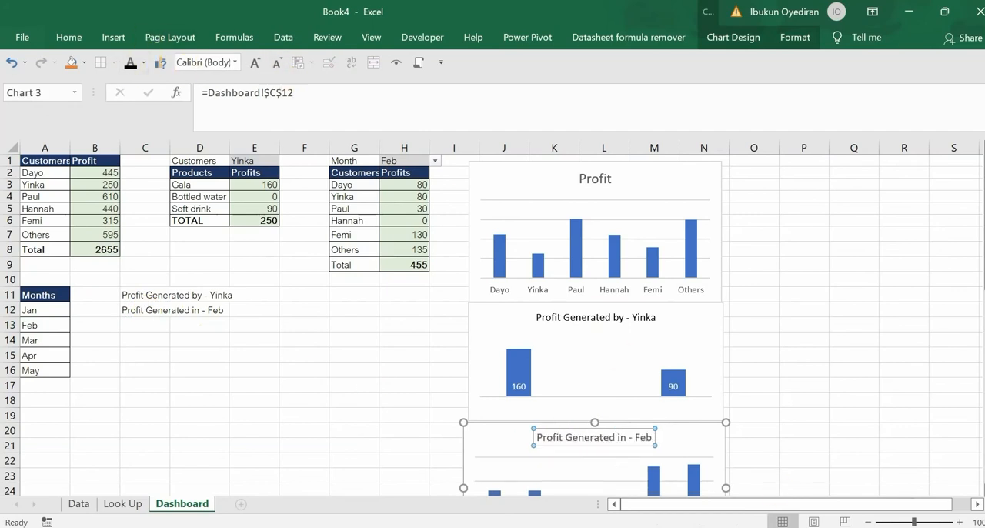
Reduce the font size of the customer Profit chart's title to about that of the other chart titles
{"action": "left_click", "coordinate": [866, 521]}
{"action": "left_click", "coordinate": [867, 521]}
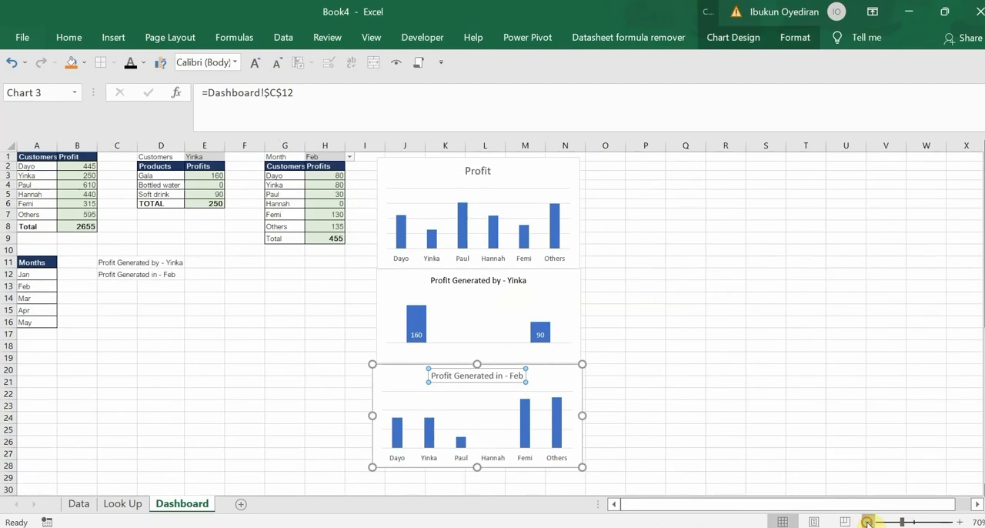
{"action": "left_click", "coordinate": [867, 521]}
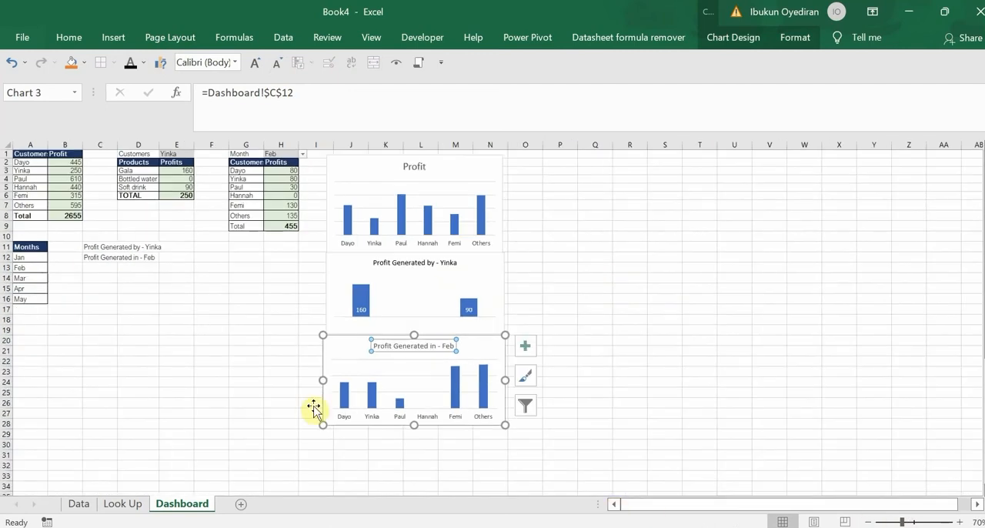
{"action": "left_click", "coordinate": [212, 361]}
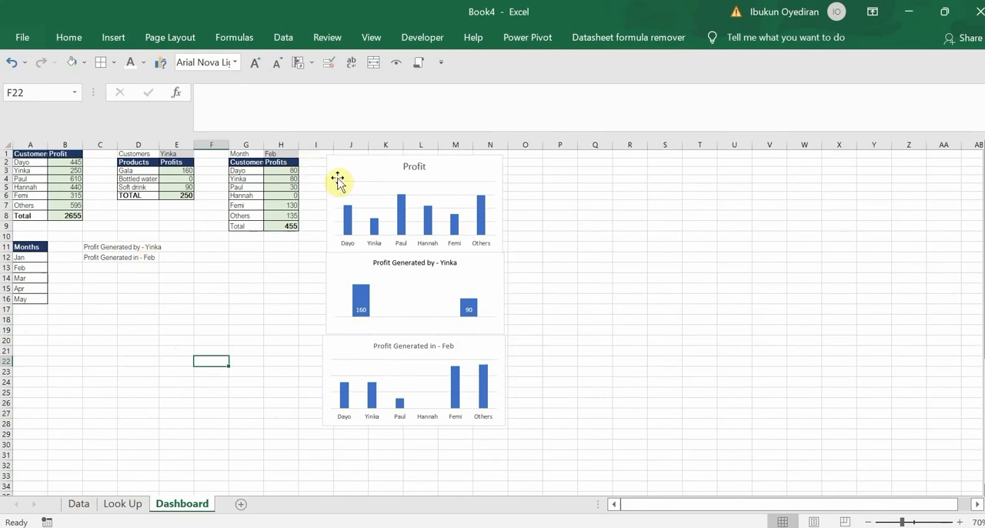
{"action": "left_click", "coordinate": [410, 168]}
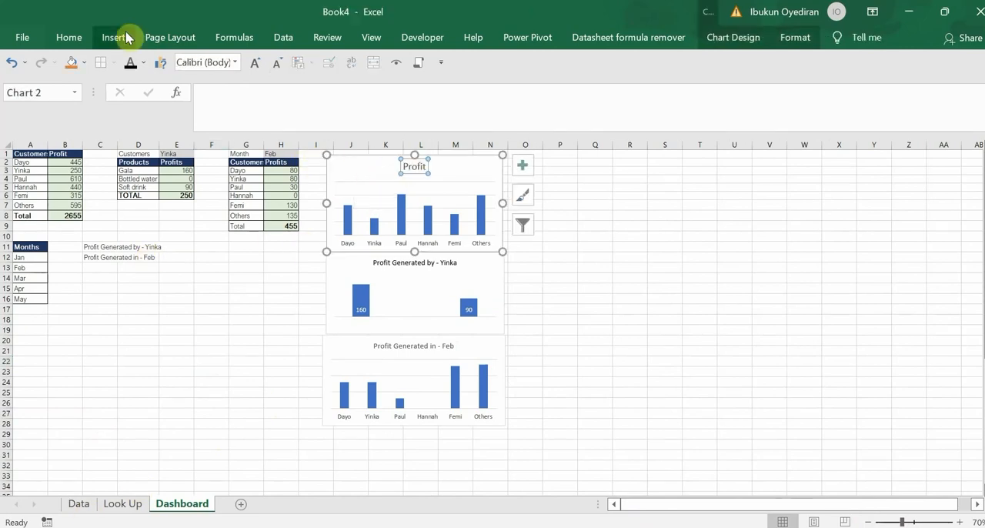
{"action": "left_click", "coordinate": [277, 63]}
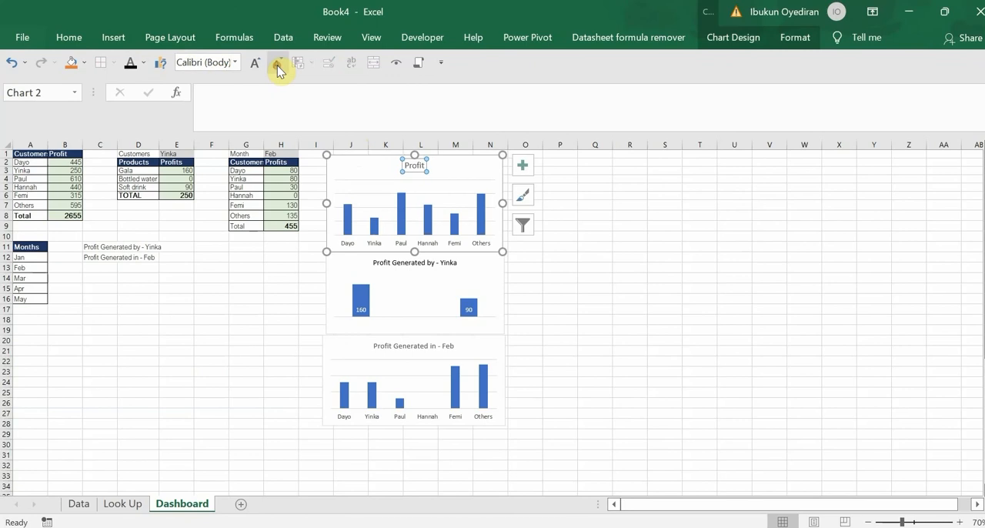
Test the monthly chart by switching the month in H1 to Mar and finally to Apr
{"action": "left_click", "coordinate": [274, 153]}
{"action": "left_click", "coordinate": [303, 154]}
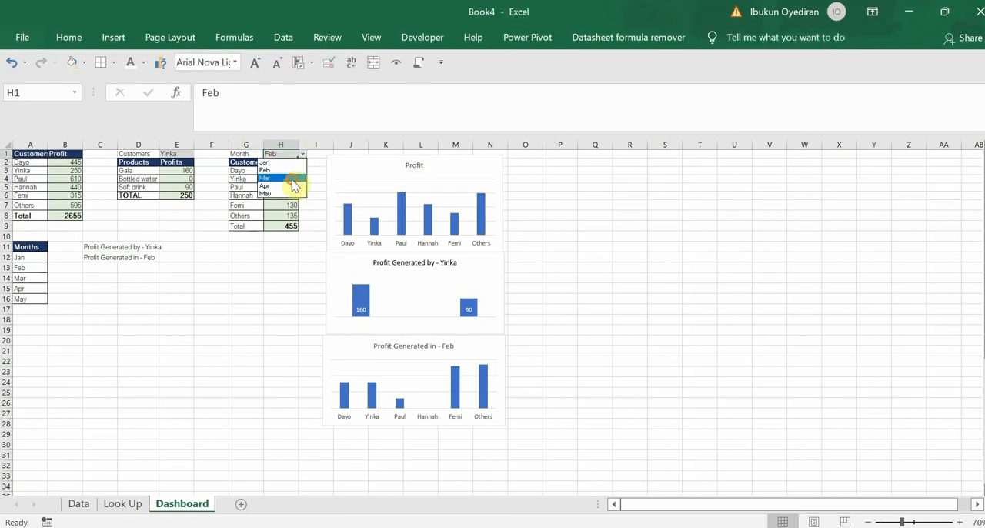
{"action": "left_click", "coordinate": [294, 179]}
{"action": "left_click", "coordinate": [305, 155]}
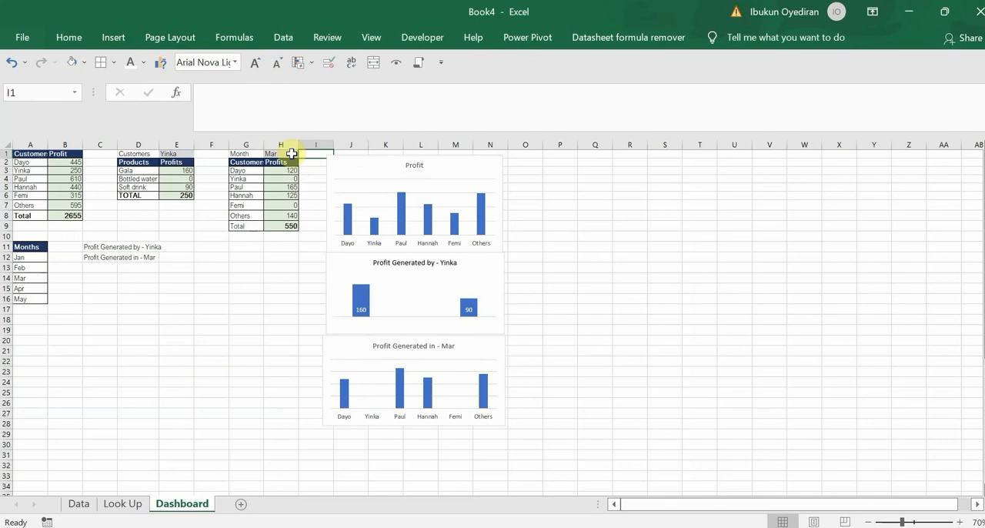
{"action": "left_click", "coordinate": [292, 154]}
{"action": "left_click", "coordinate": [302, 155]}
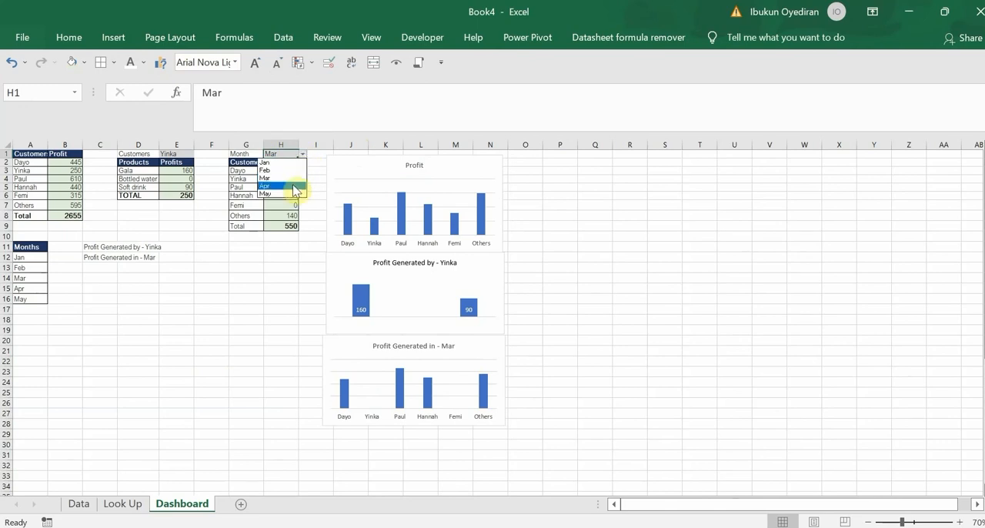
Test the product chart by switching the customer in E1 to the third and fifth listed customers, ending on Others
{"action": "left_click", "coordinate": [183, 155]}
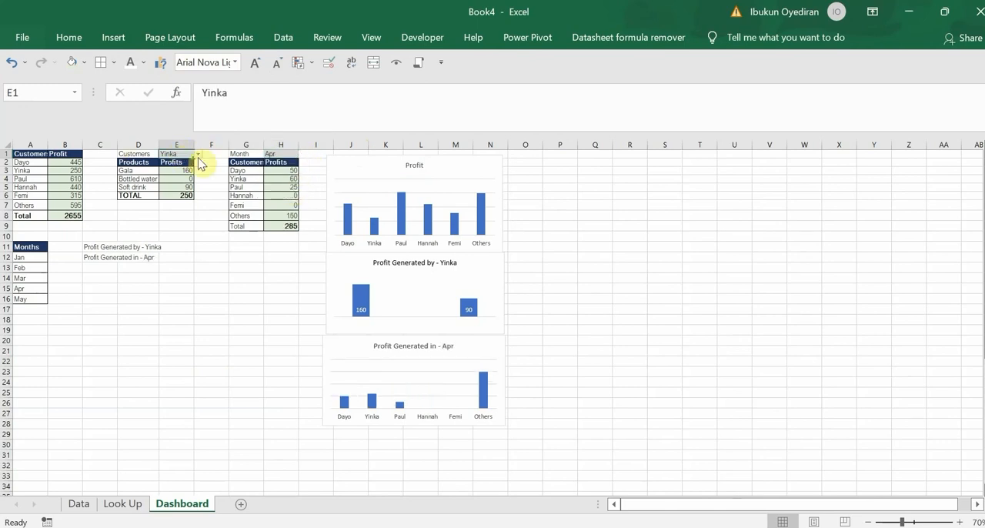
{"action": "left_click", "coordinate": [197, 154]}
{"action": "left_click", "coordinate": [182, 178]}
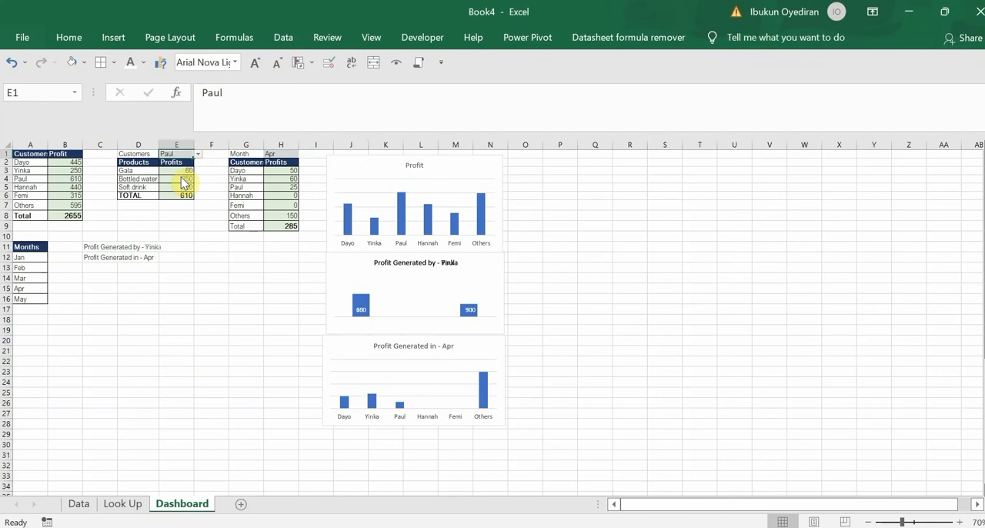
{"action": "left_click", "coordinate": [198, 153]}
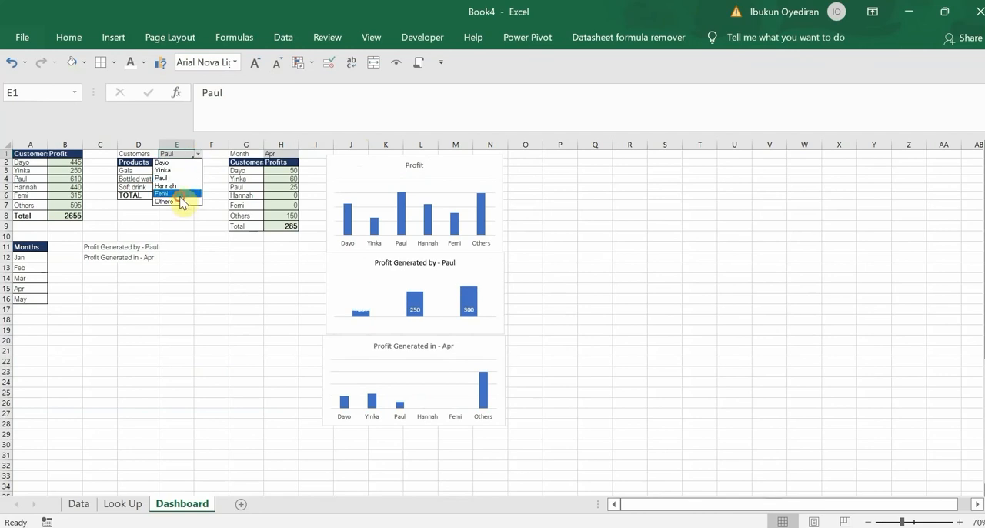
{"action": "left_click", "coordinate": [180, 193]}
{"action": "left_click", "coordinate": [198, 155]}
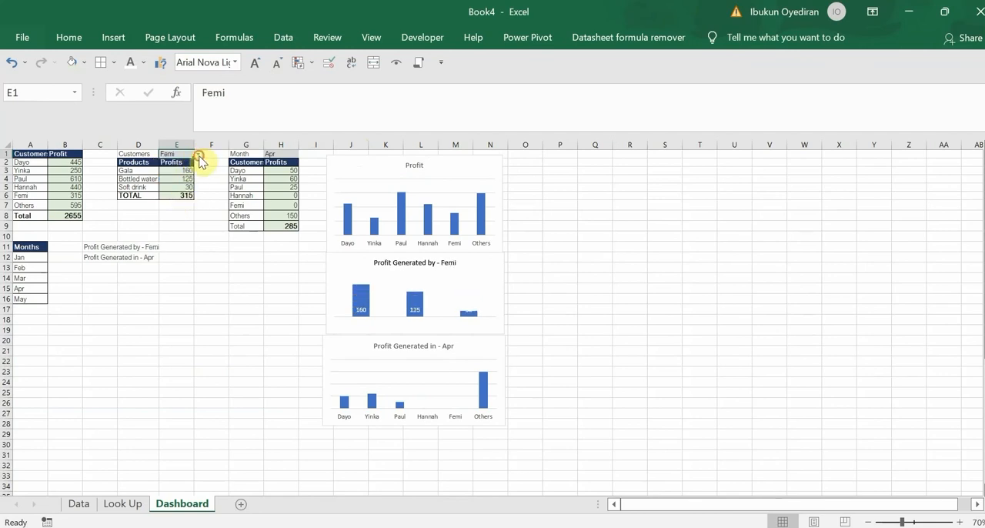
{"action": "left_click", "coordinate": [163, 203]}
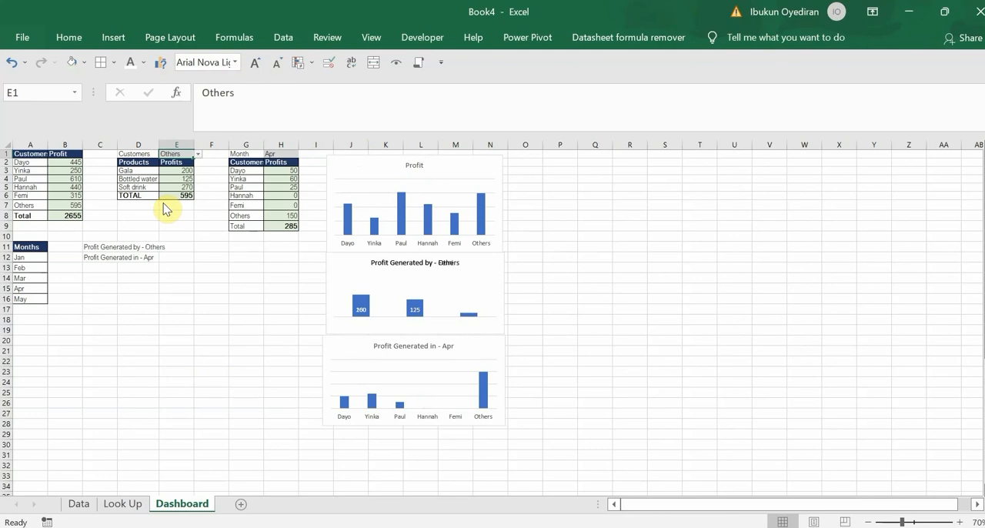